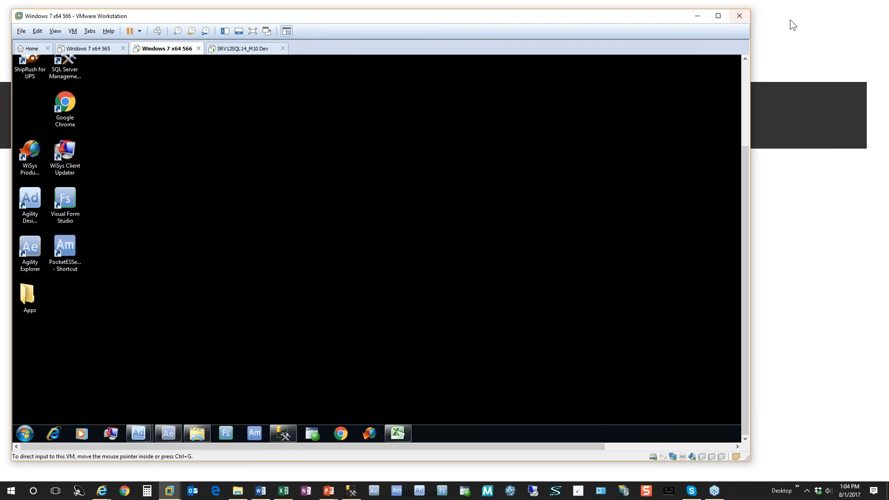
# Step: Launch Agility Design Studio in the full-screen virtual machine and list all projects without the security level filter
pyautogui.click(253, 31)
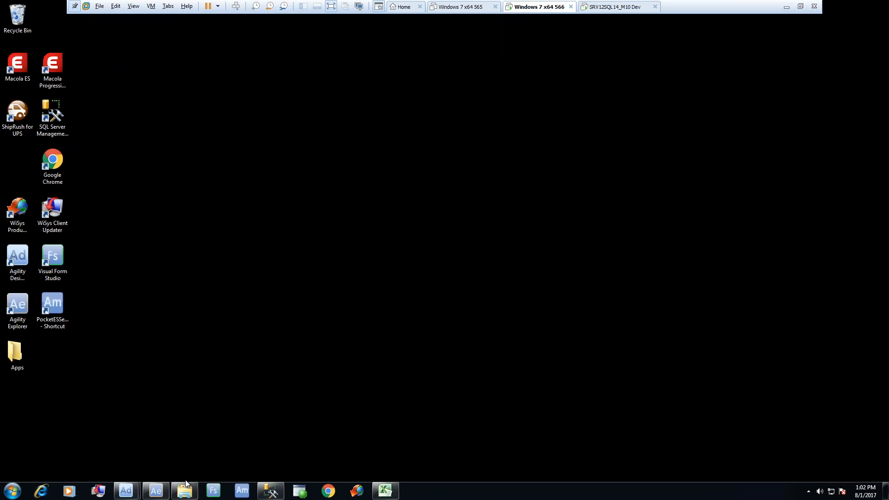
pyautogui.moveTo(125, 489)
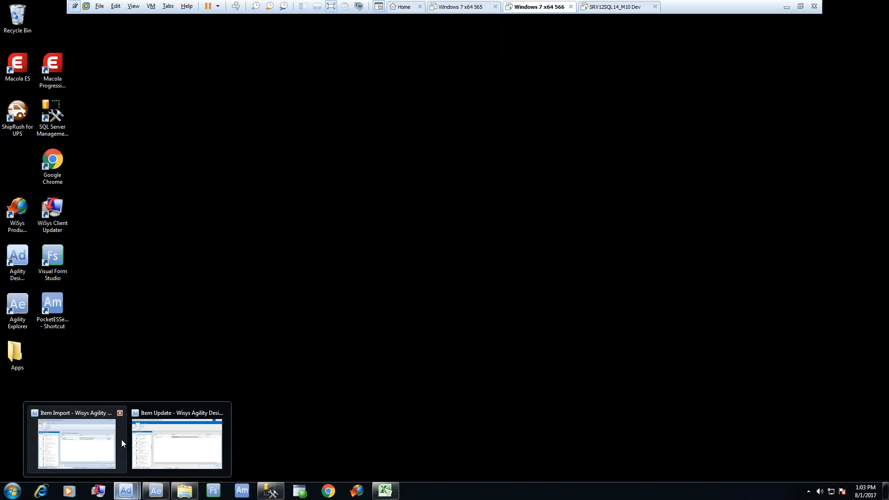
pyautogui.click(17, 255)
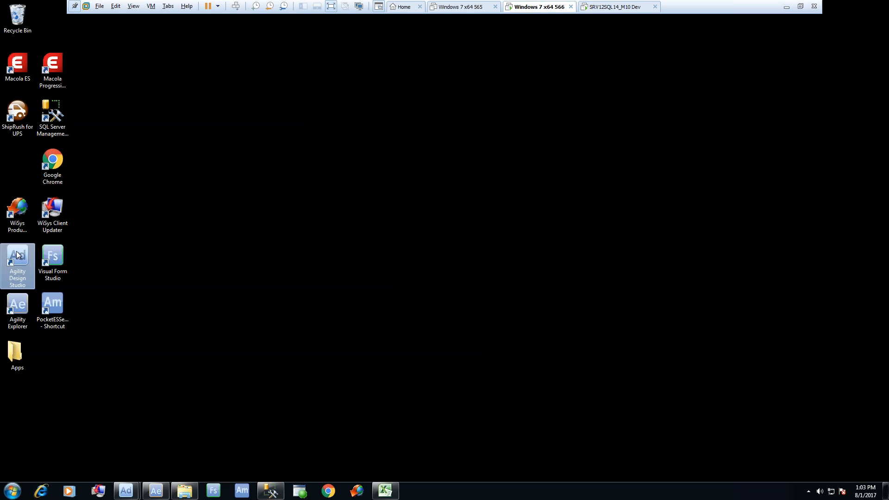
pyautogui.doubleClick(17, 253)
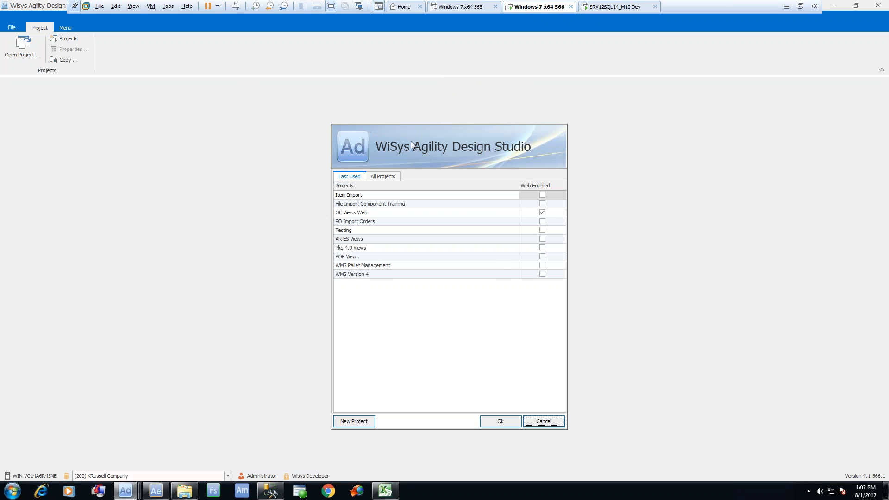
pyautogui.click(387, 177)
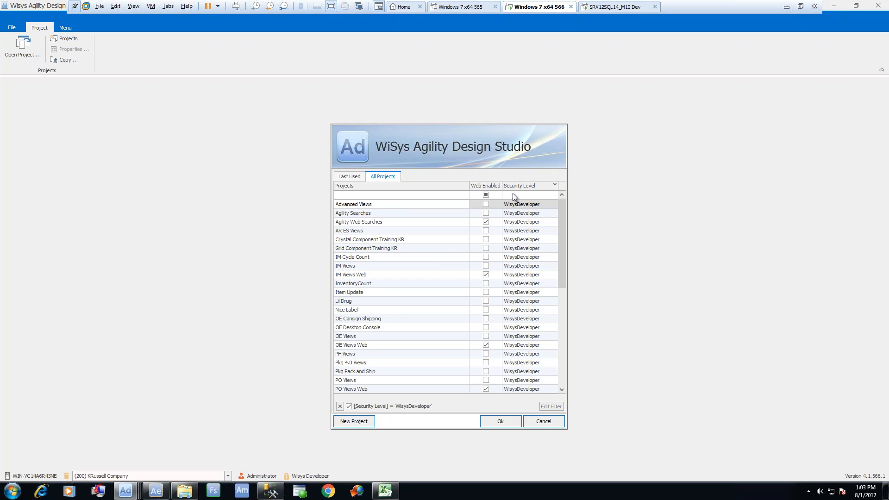
pyautogui.click(341, 406)
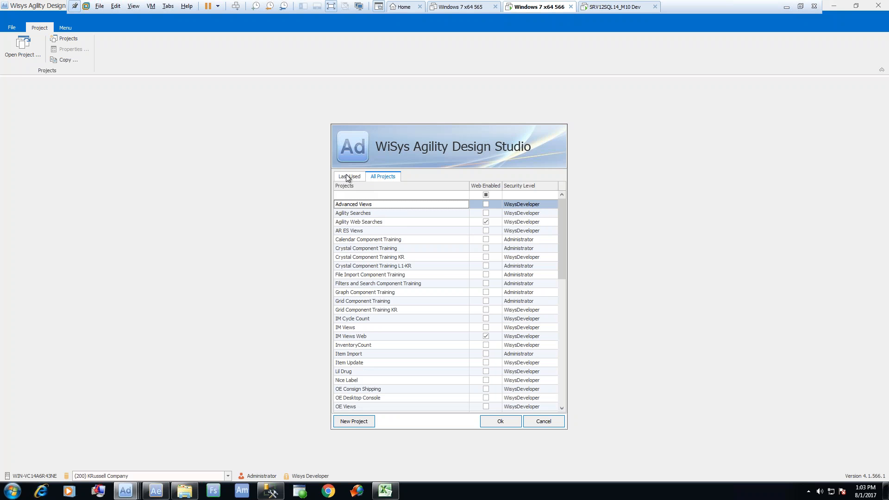
# Step: Create a project named "Learning Lab - creating grids" with the Administrator security level
pyautogui.click(348, 423)
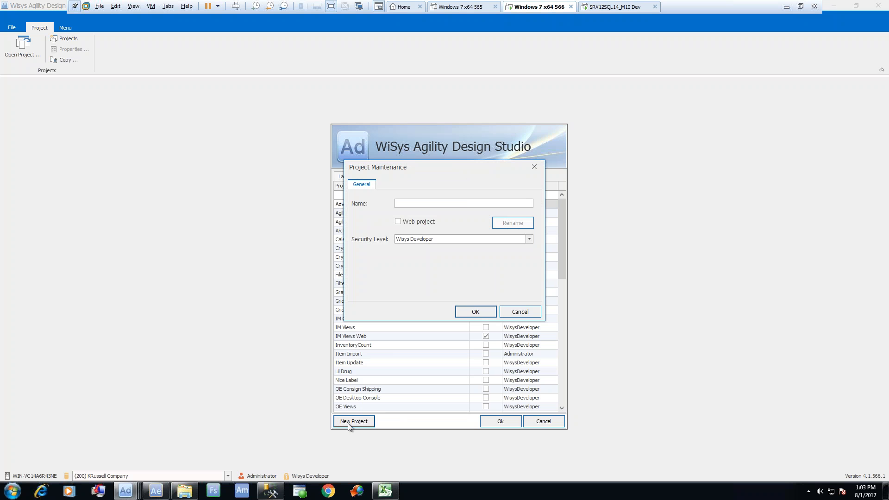
pyautogui.write('Learning Lab - creating grids')
pyautogui.press('Tab')
pyautogui.click(528, 239)
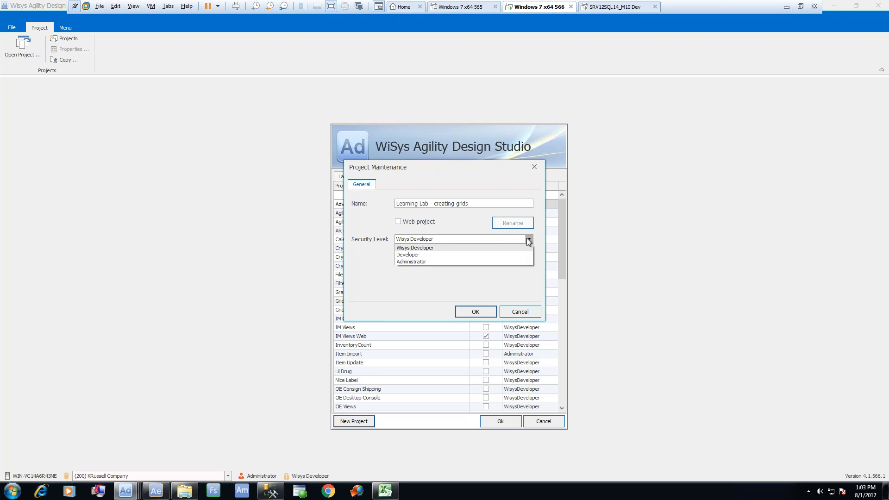
pyautogui.click(413, 262)
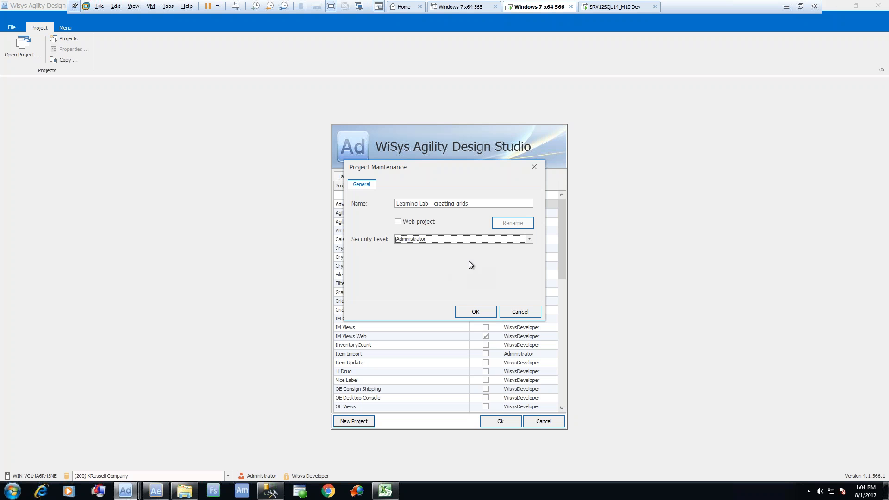
pyautogui.click(475, 313)
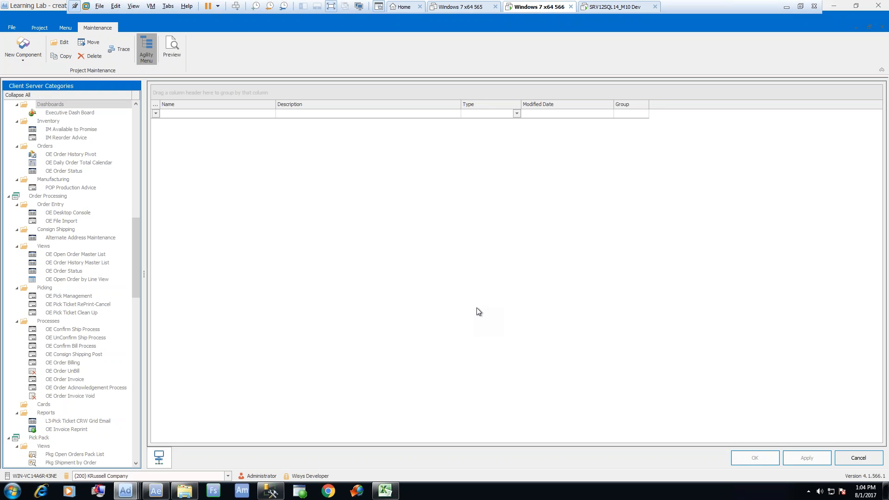
# Step: Create a grid component named "IM-Product Category" with the description "Product Category View Search", keeping the default icon
pyautogui.click(24, 59)
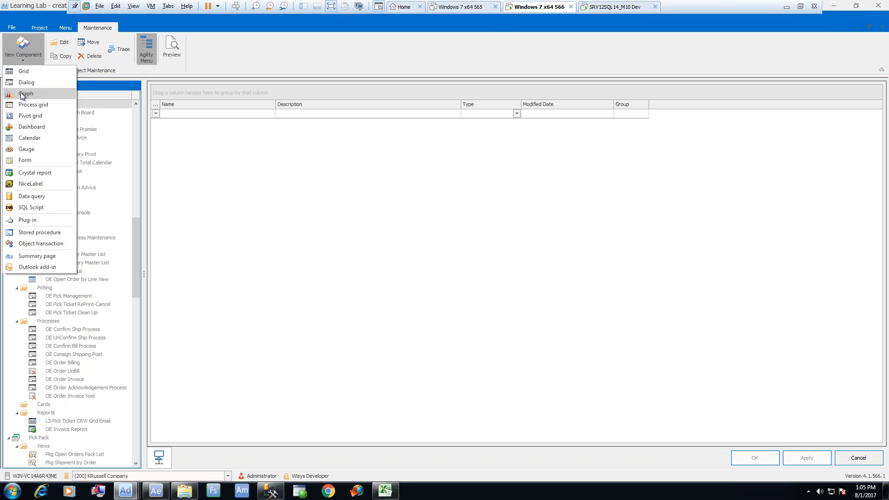
pyautogui.click(23, 72)
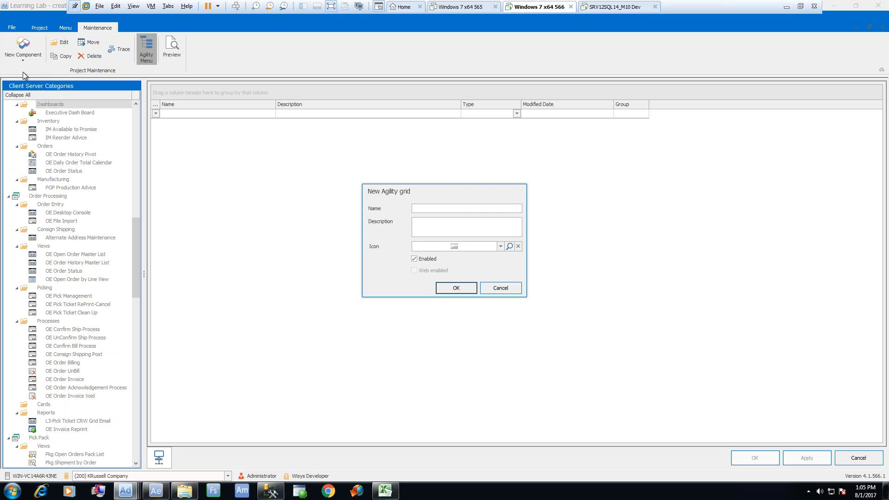
pyautogui.write('IM-Product Category')
pyautogui.press('Tab')
pyautogui.write('Product Category View Search')
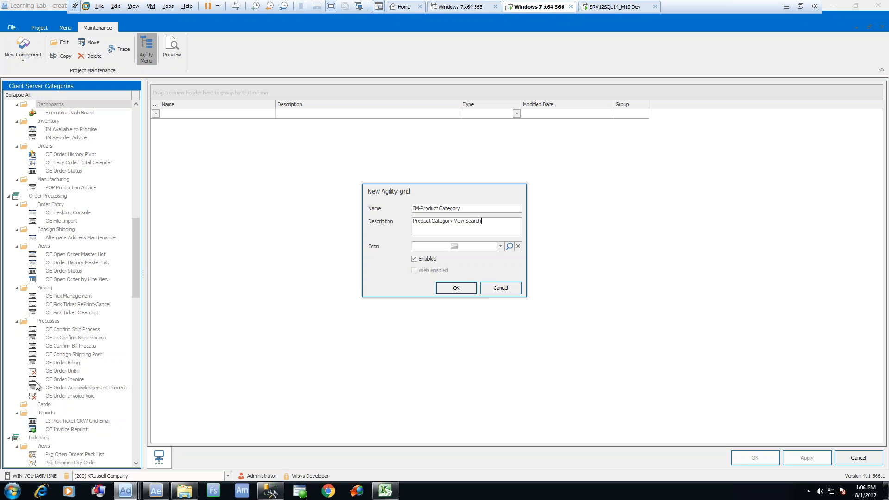
pyautogui.click(501, 246)
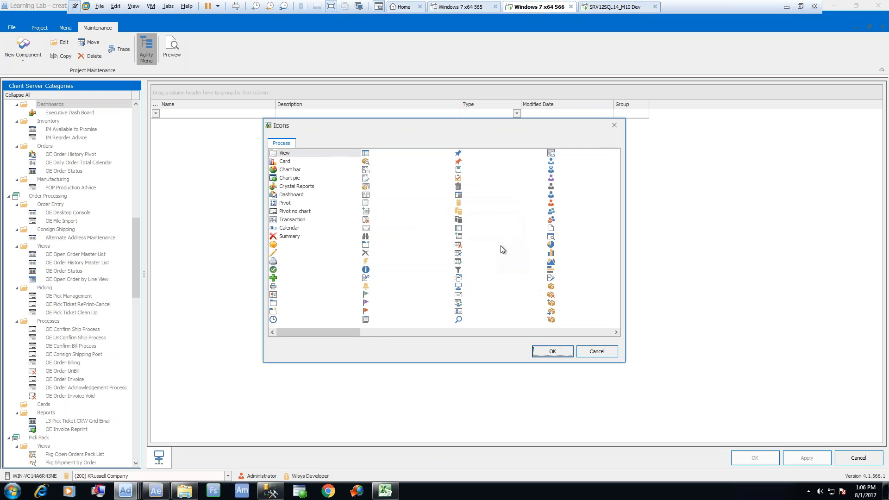
pyautogui.moveTo(346, 330)
pyautogui.mouseDown()
pyautogui.moveTo(581, 326)
pyautogui.moveTo(339, 319)
pyautogui.mouseUp()
pyautogui.click(602, 352)
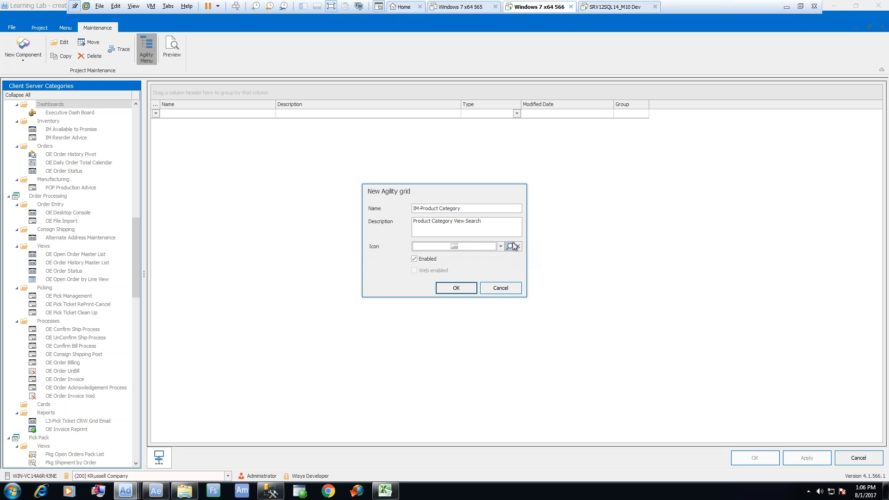
pyautogui.click(457, 290)
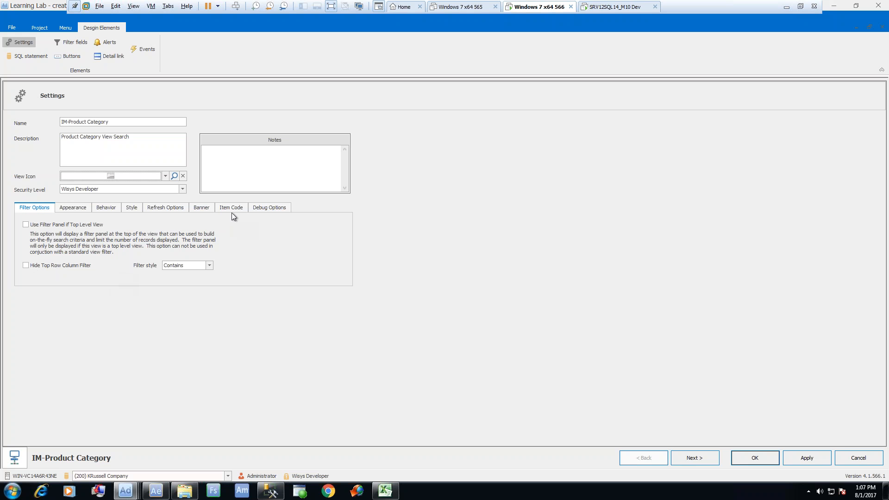
# Step: Review the grid's appearance, behavior, style, refresh, banner, item code and debug settings
pyautogui.click(84, 209)
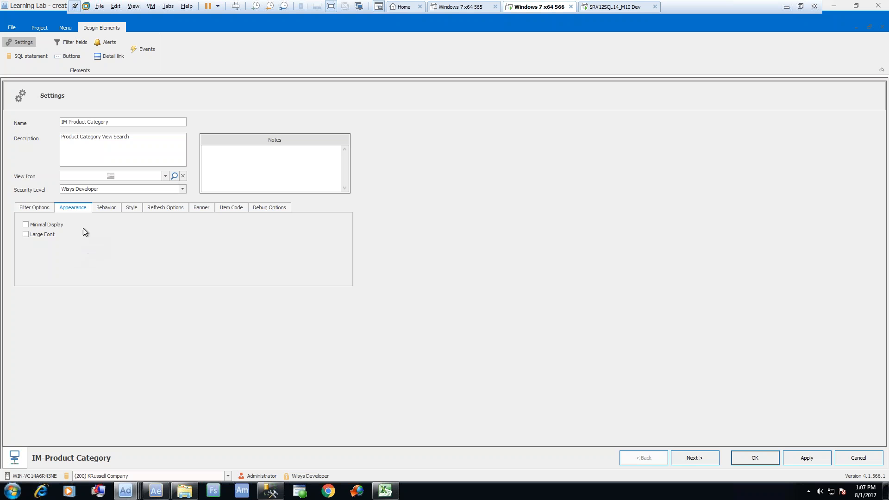
pyautogui.click(111, 208)
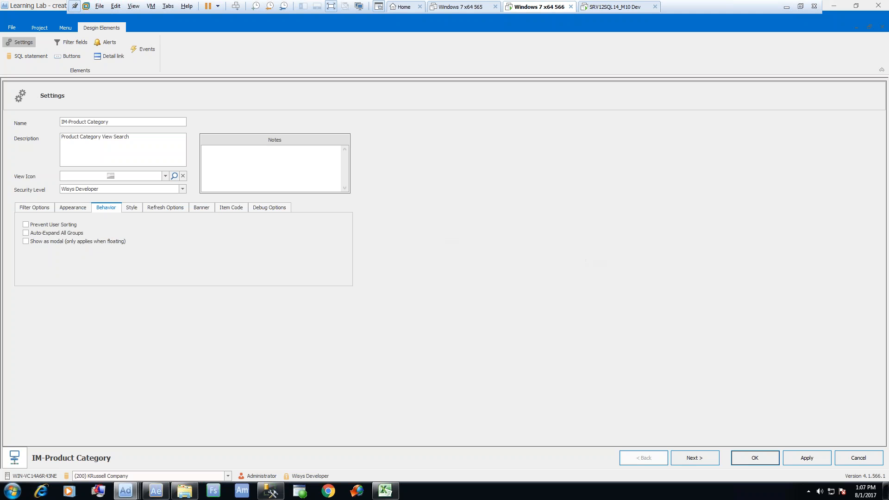
pyautogui.click(132, 208)
pyautogui.click(171, 208)
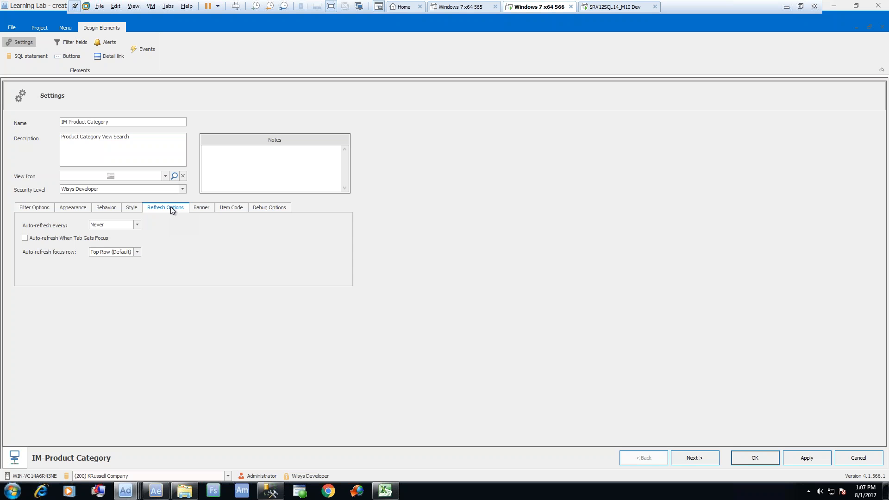
pyautogui.click(136, 225)
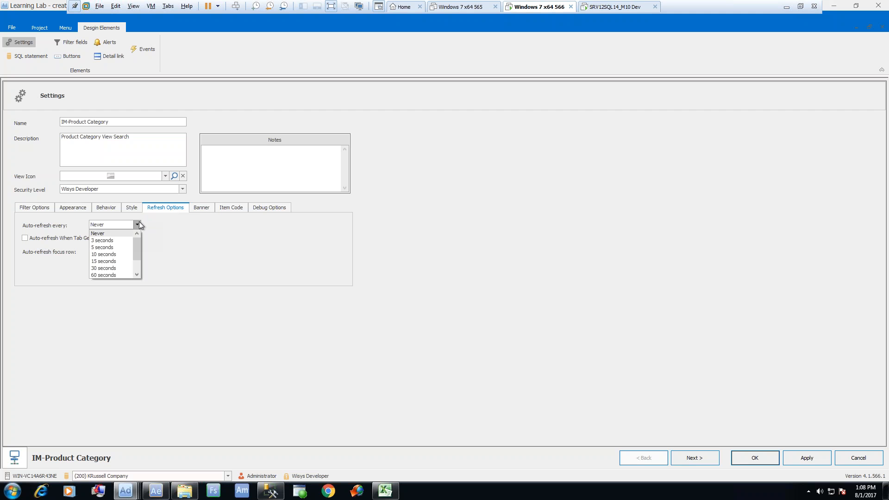
pyautogui.click(203, 208)
pyautogui.click(233, 208)
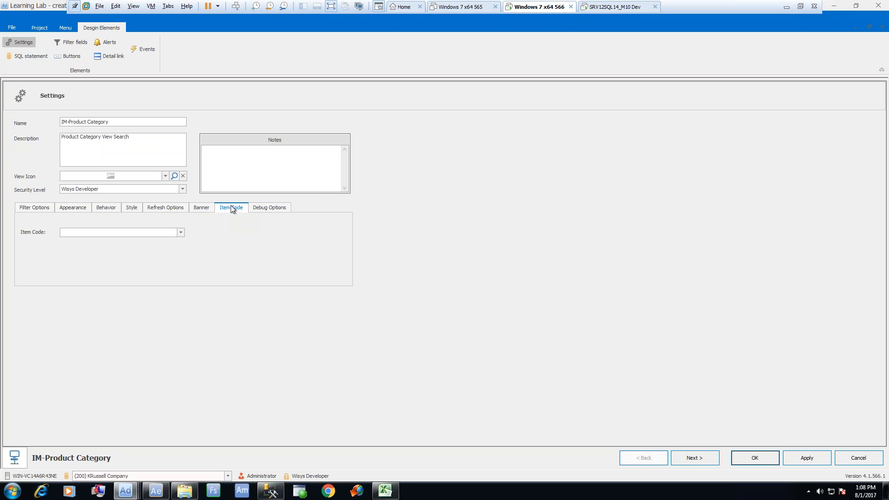
pyautogui.click(264, 208)
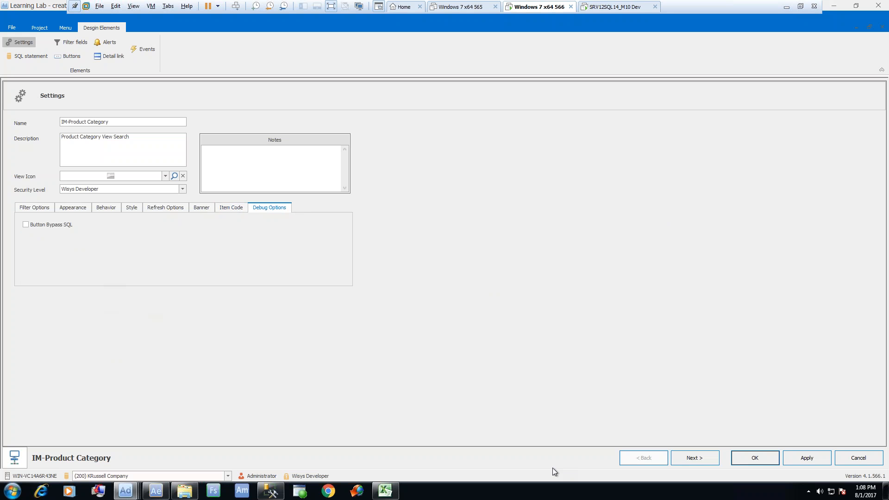
# Step: Add the imcatfil_sql table from the database table list to the grid's SQL statement and format the query
pyautogui.click(696, 459)
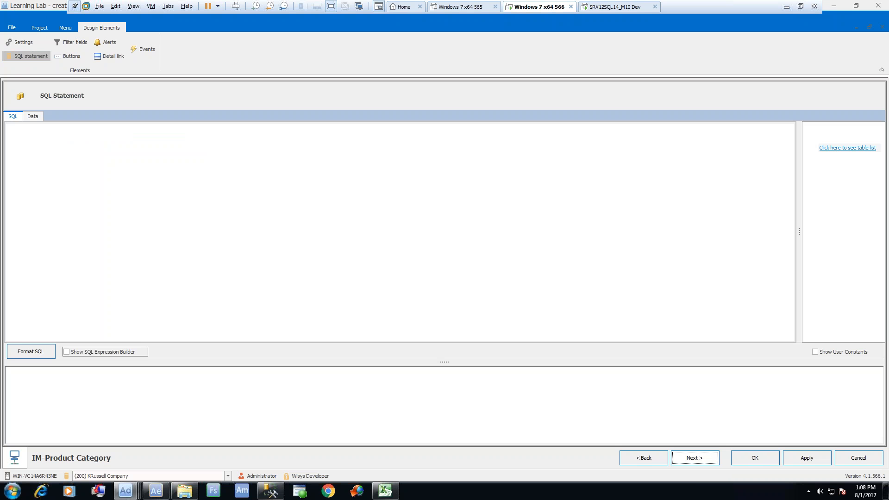
pyautogui.click(694, 458)
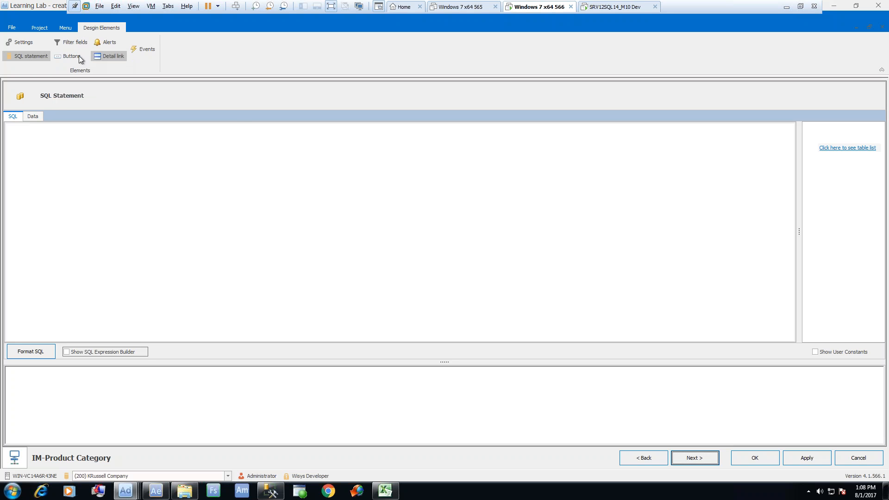
pyautogui.click(307, 430)
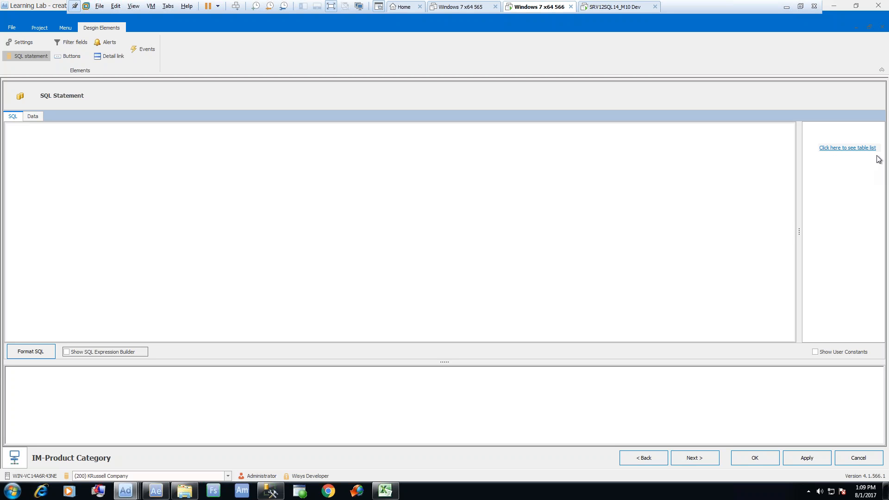
pyautogui.click(834, 148)
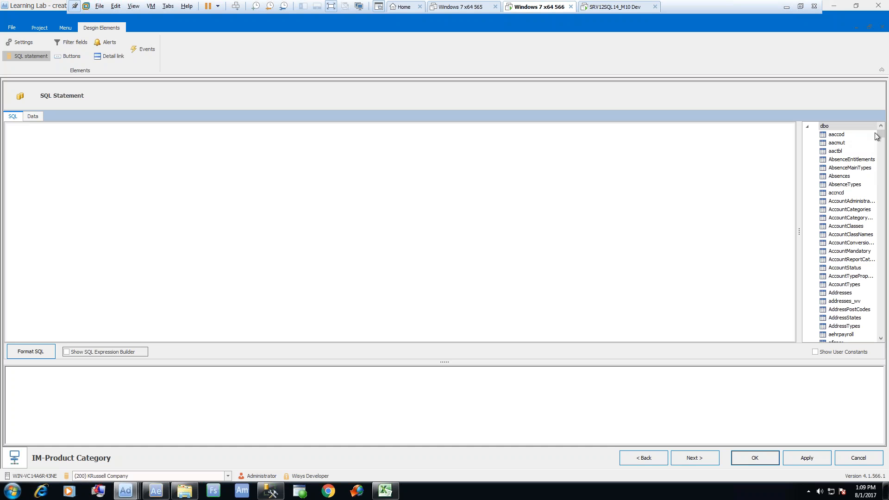
pyautogui.moveTo(880, 135)
pyautogui.mouseDown()
pyautogui.moveTo(881, 272)
pyautogui.moveTo(885, 134)
pyautogui.mouseUp()
pyautogui.click(850, 162)
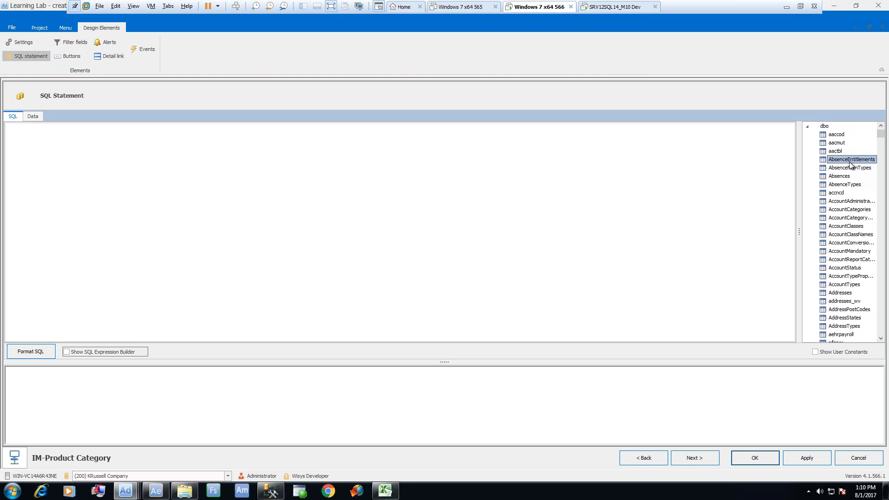
pyautogui.write('imcatfil_sql')
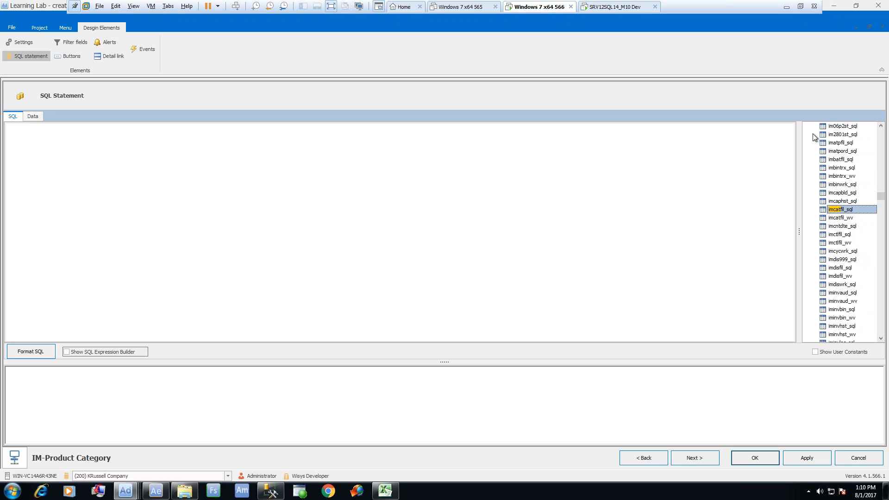
pyautogui.moveTo(840, 210); pyautogui.dragTo(86, 140)
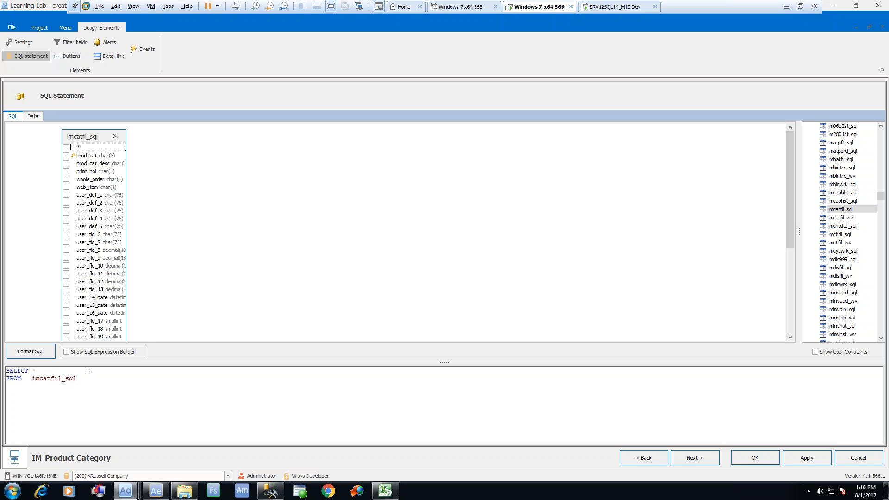
pyautogui.click(33, 354)
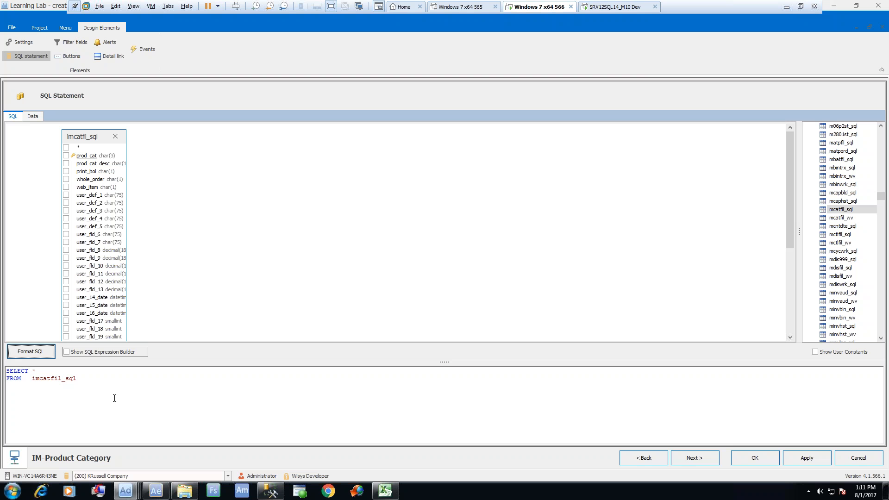
pyautogui.moveTo(103, 407); pyautogui.dragTo(6, 363)
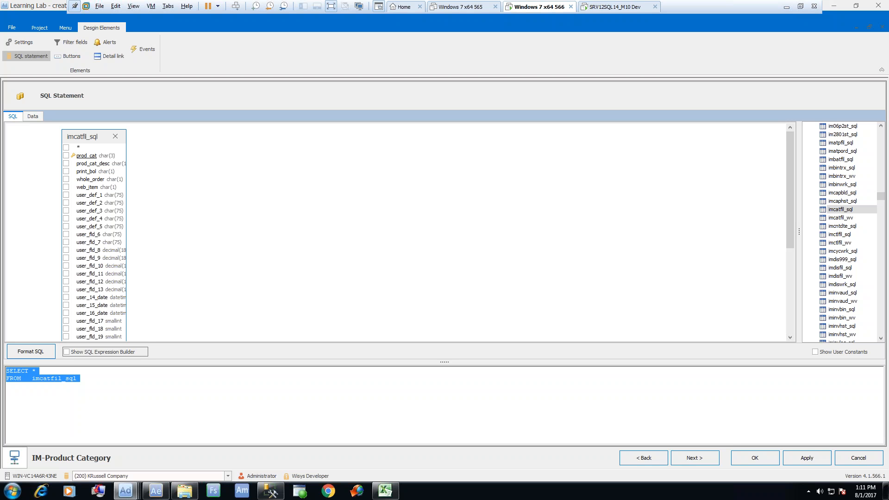
# Step: Show the SQL Expression Builder and include the prod_cat and prod_cat_desc columns of imcatfil_sql in the query
pyautogui.click(67, 353)
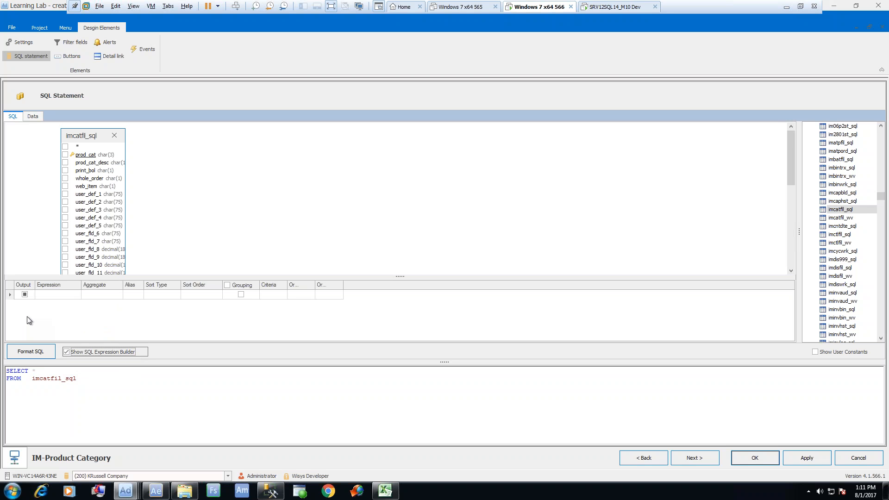
pyautogui.click(65, 156)
pyautogui.click(64, 155)
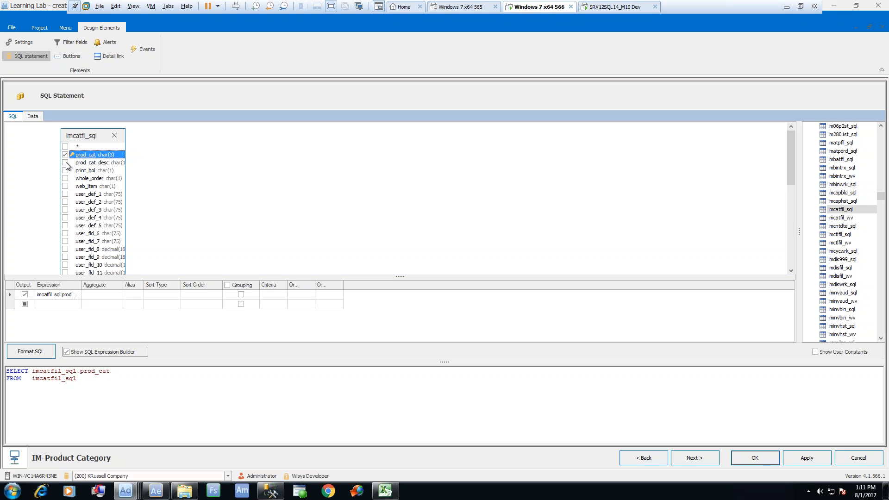
pyautogui.click(65, 163)
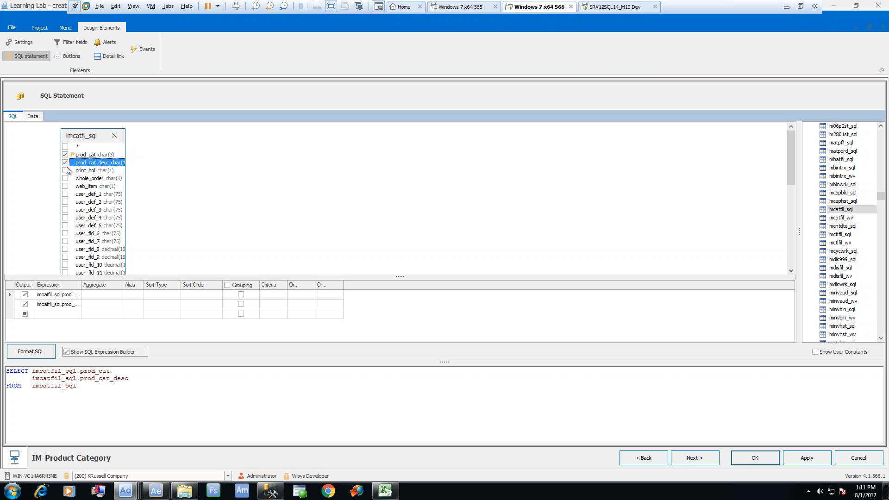
pyautogui.moveTo(137, 379); pyautogui.dragTo(27, 371)
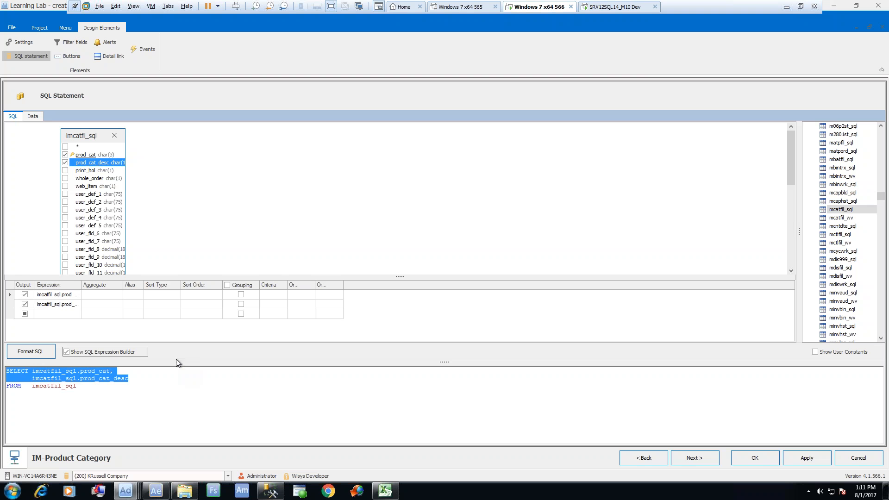
# Step: Check the data returned by the prod_cat and prod_cat_desc query and return to the SQL statement
pyautogui.click(221, 391)
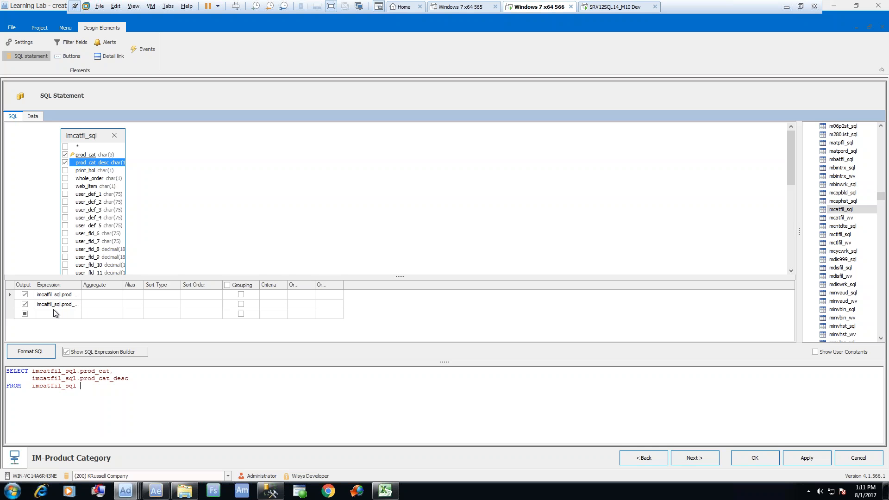
pyautogui.click(32, 115)
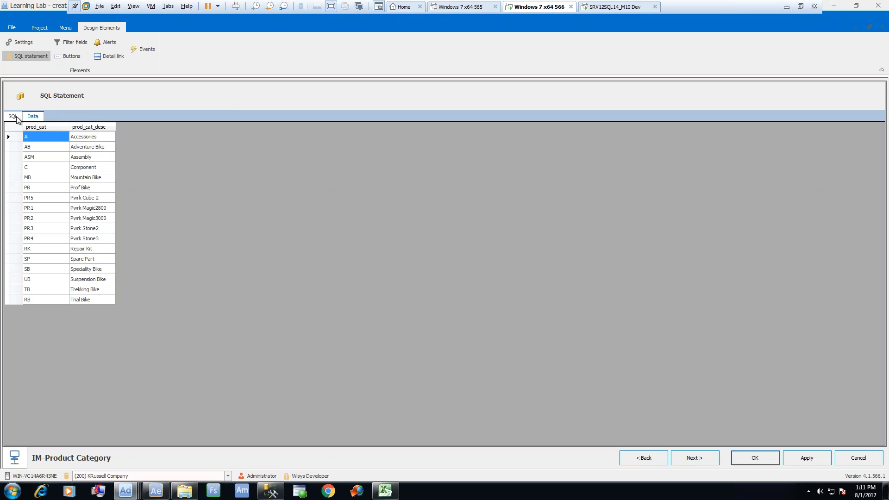
pyautogui.click(14, 117)
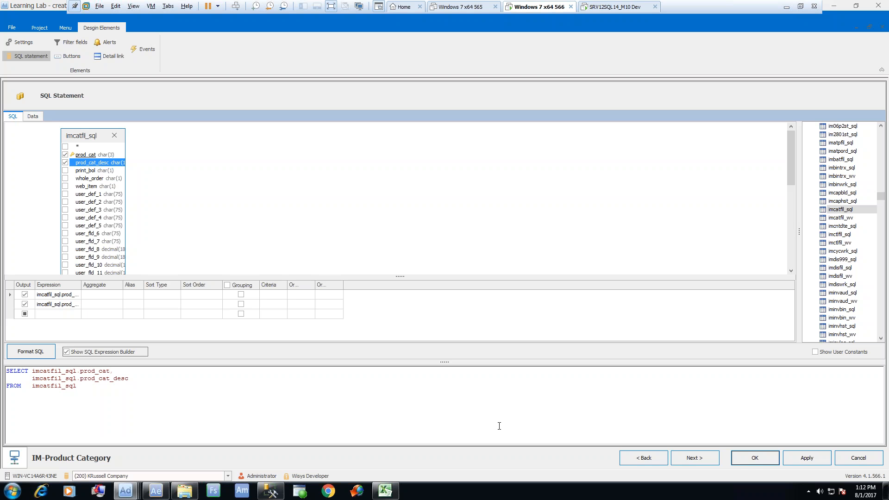
# Step: Go through the filter columns, buttons, alerts and detail link with their defaults and save the IM-Product Category grid
pyautogui.click(694, 459)
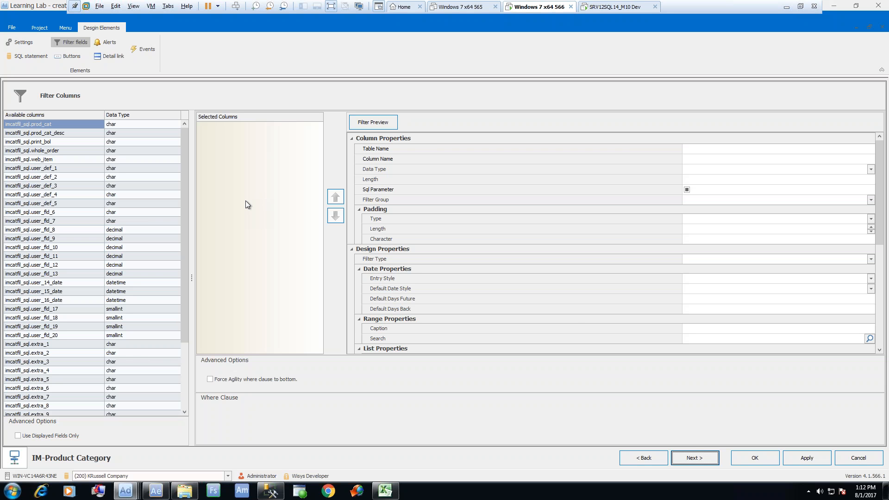
pyautogui.click(693, 458)
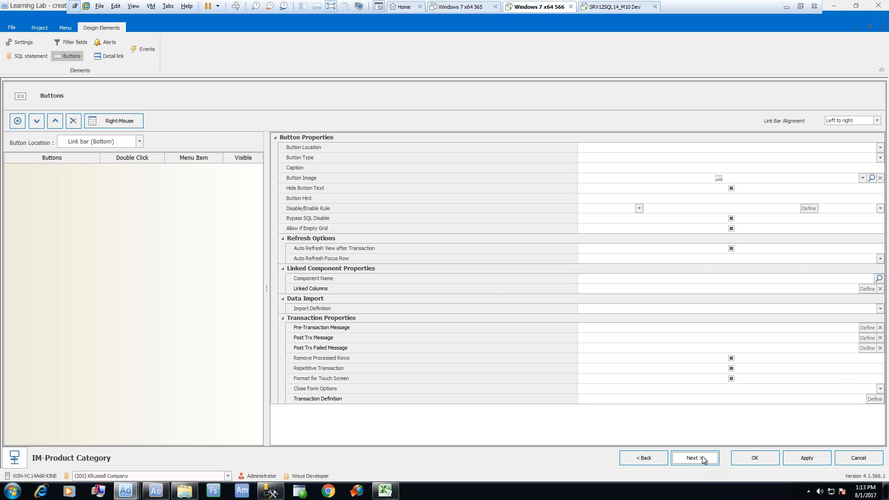
pyautogui.click(704, 460)
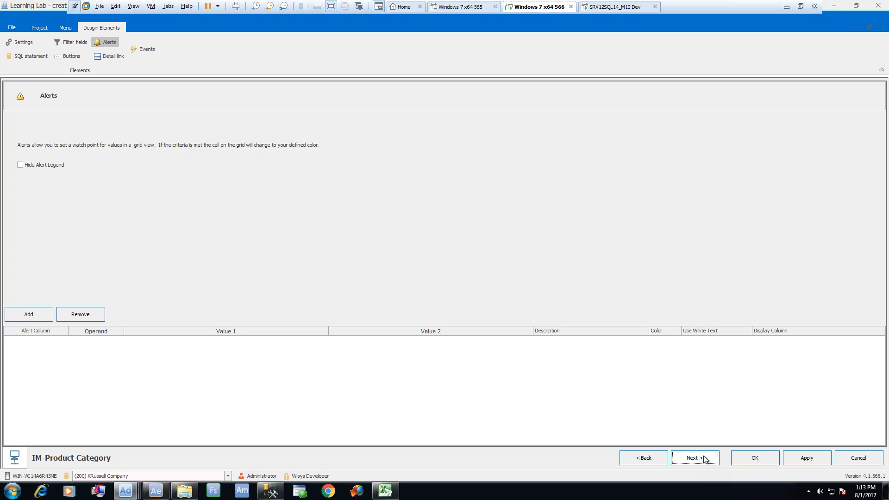
pyautogui.click(703, 458)
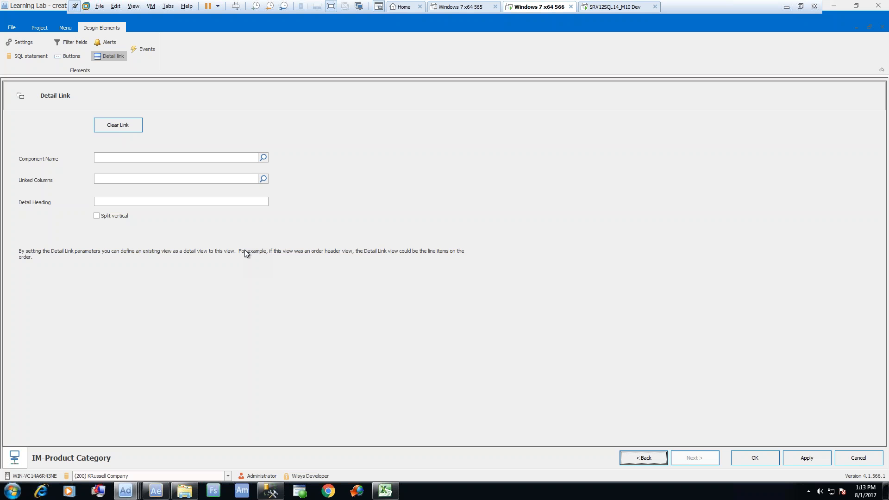
pyautogui.click(756, 460)
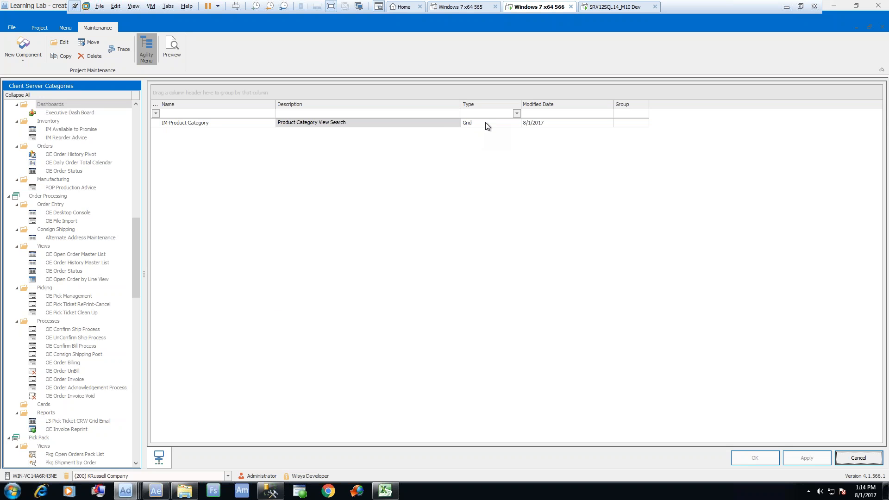
# Step: Preview the IM-Product Category grid and widen its prod_cat and prod_cat_desc columns
pyautogui.click(235, 126)
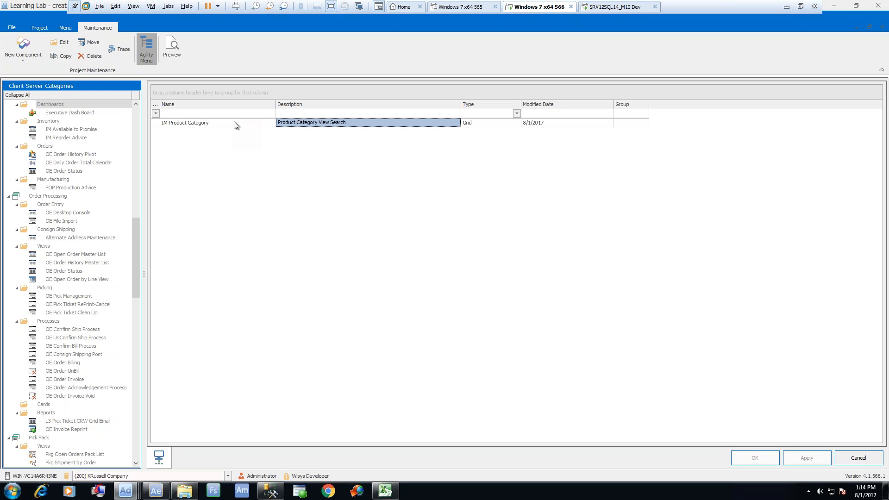
pyautogui.click(171, 38)
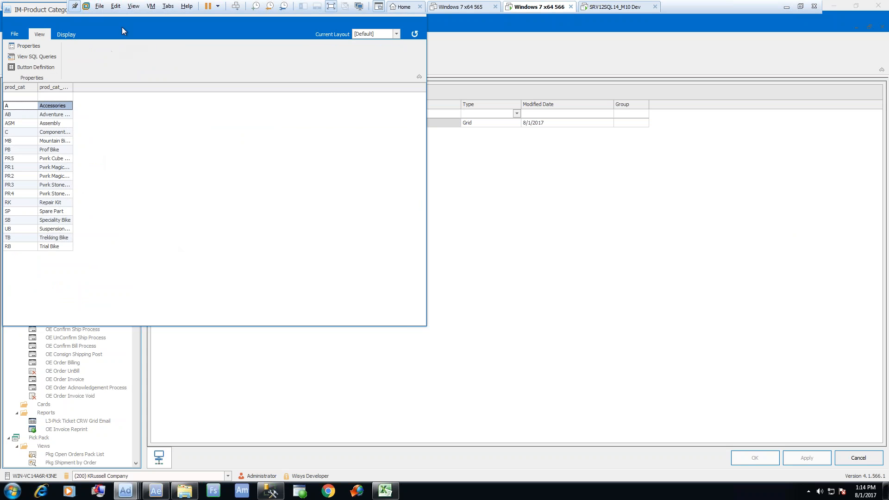
pyautogui.moveTo(41, 10); pyautogui.dragTo(233, 103)
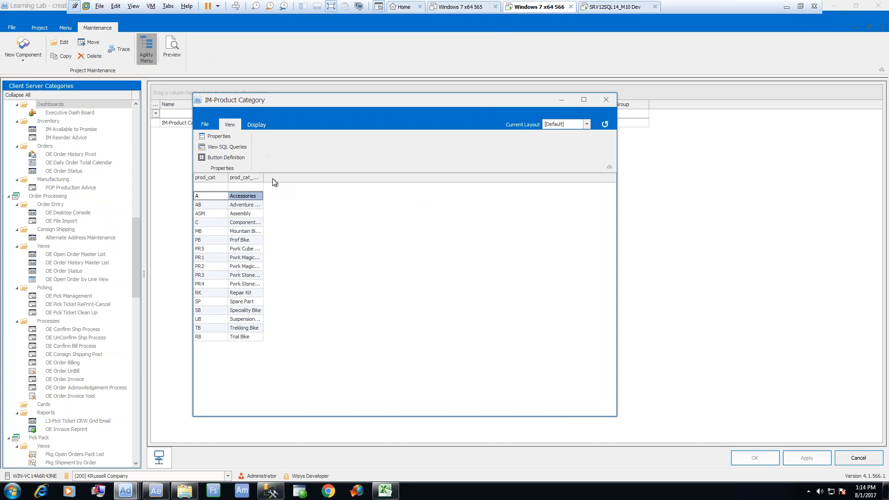
pyautogui.moveTo(264, 178); pyautogui.dragTo(343, 179)
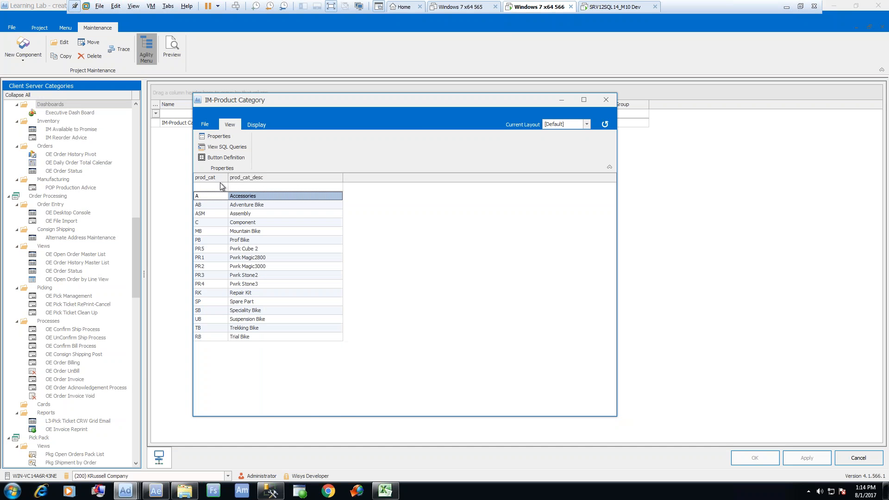
pyautogui.moveTo(228, 179); pyautogui.dragTo(241, 196)
pyautogui.moveTo(356, 177); pyautogui.dragTo(359, 177)
# Step: Change the previewed grid's column headings to "Prod Cat" and "Prod Cat Desc" and close the preview
pyautogui.click(266, 124)
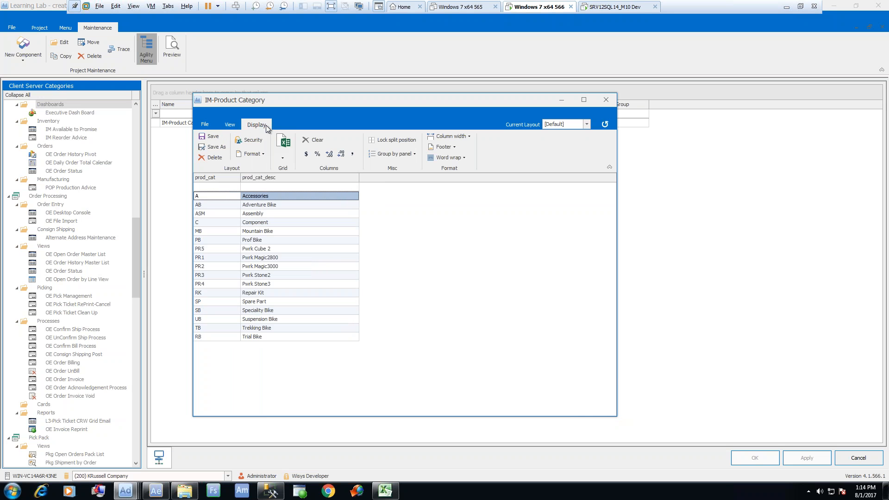
pyautogui.click(263, 154)
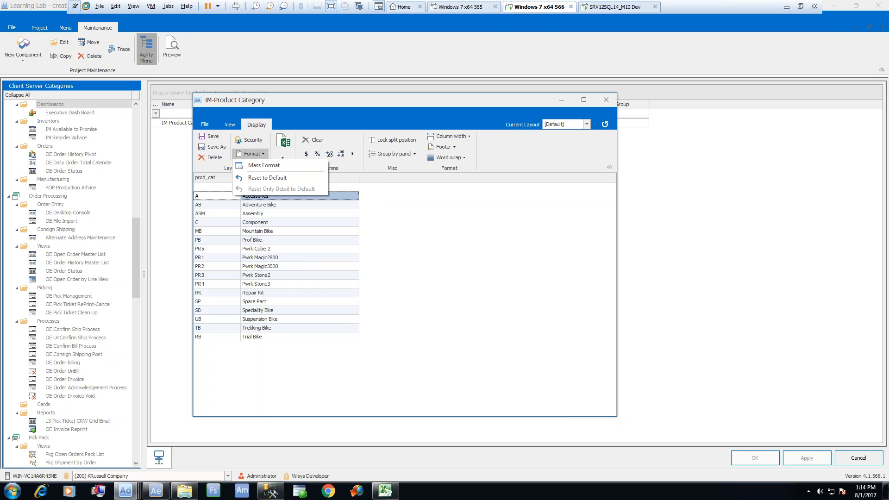
pyautogui.click(265, 164)
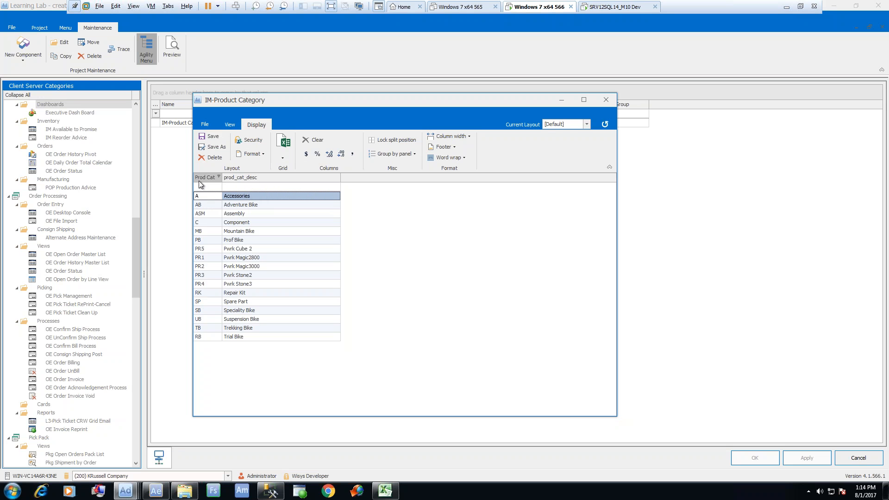
pyautogui.rightClick(272, 179)
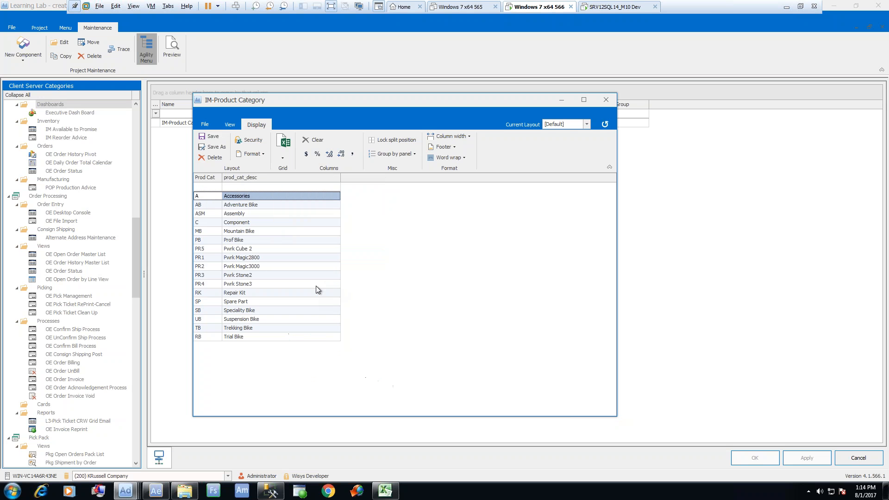
pyautogui.click(318, 287)
pyautogui.write('Pr')
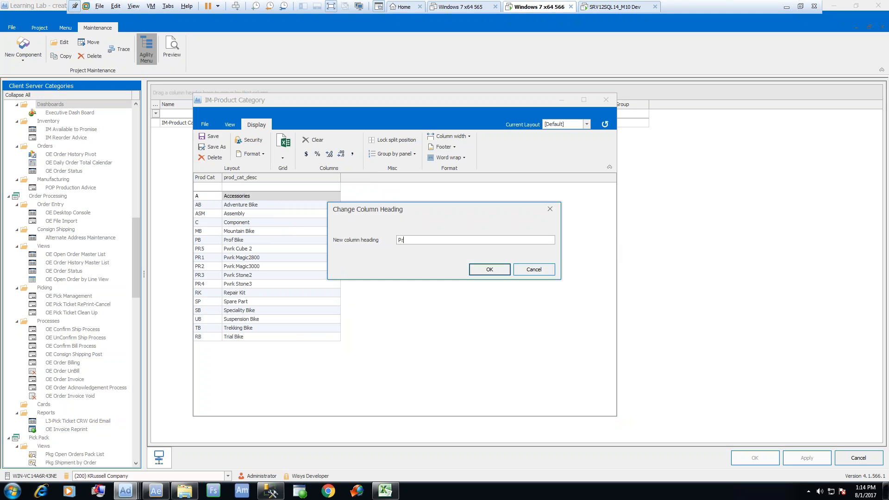
pyautogui.write('od Cat Desc')
pyautogui.click(493, 271)
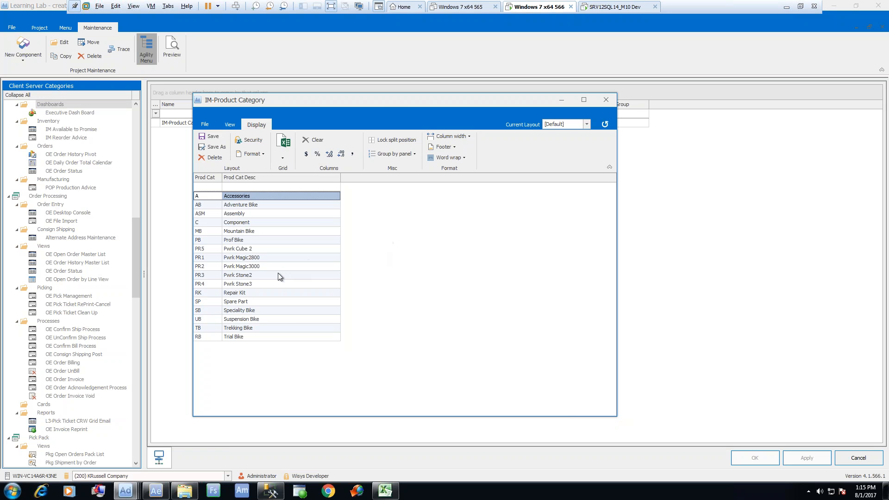
pyautogui.click(606, 102)
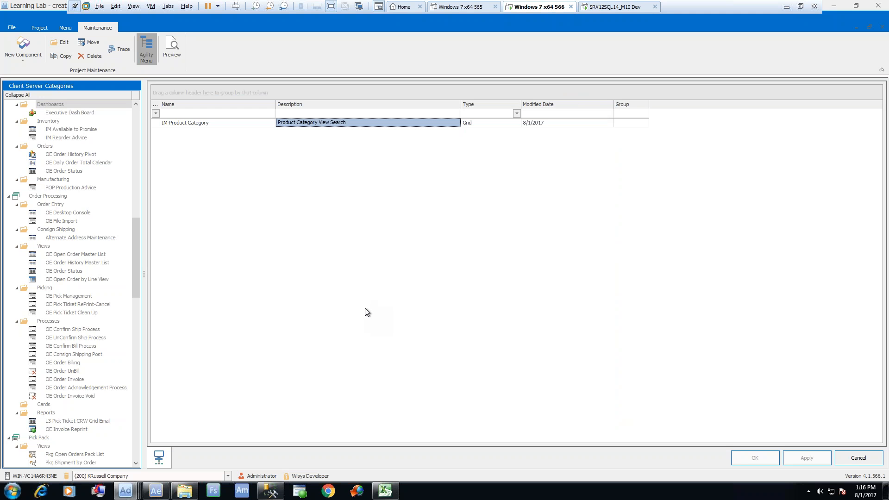
# Step: Create a process grid named "Order Update Utility" with the description "Update open orders in system" and the table-with-pencil icon
pyautogui.click(28, 53)
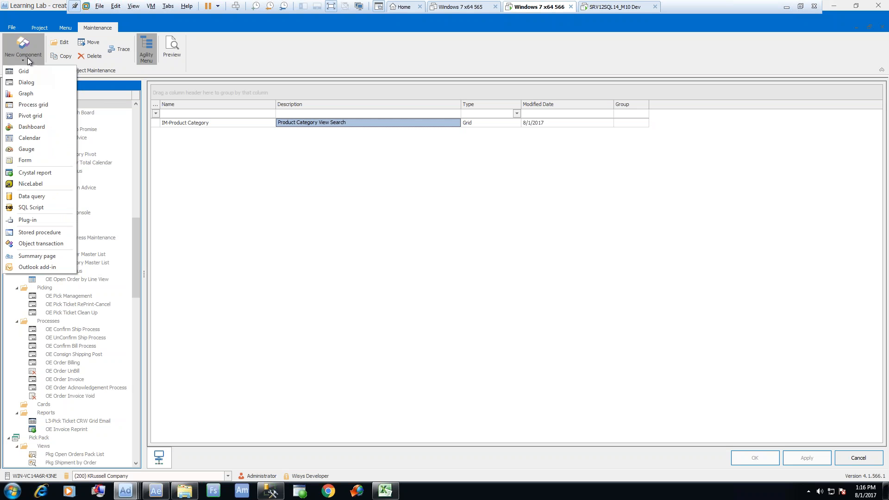
pyautogui.click(52, 105)
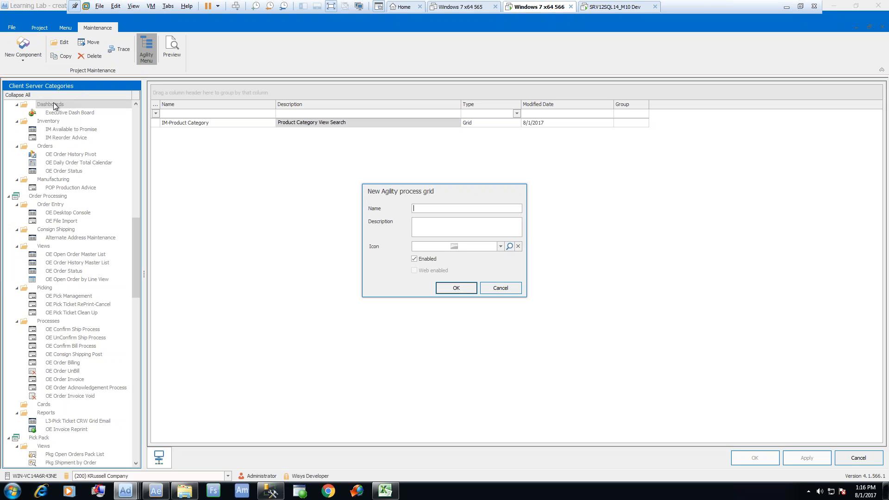
pyautogui.write('Order Update Utility')
pyautogui.press('Tab')
pyautogui.write('Update open orders in system')
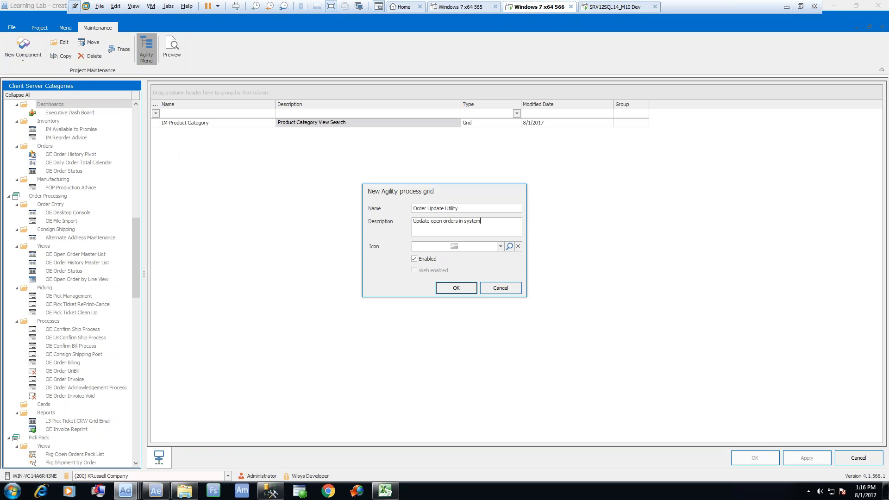
pyautogui.click(501, 247)
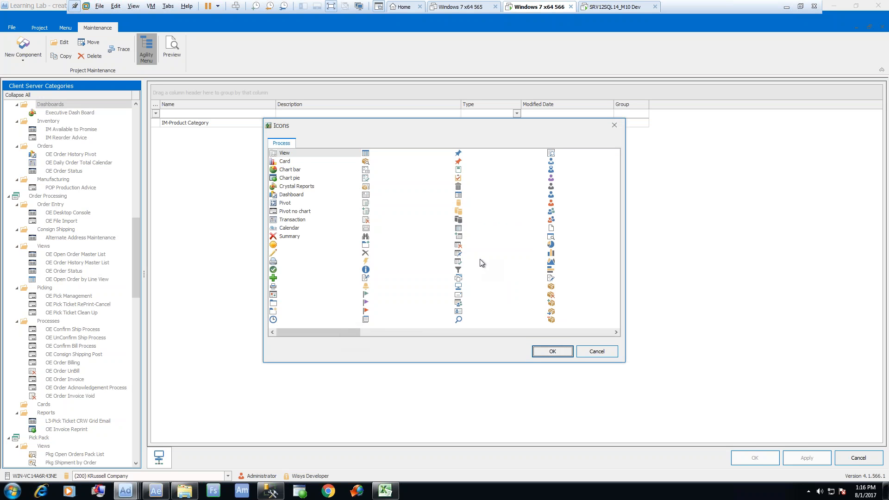
pyautogui.click(460, 254)
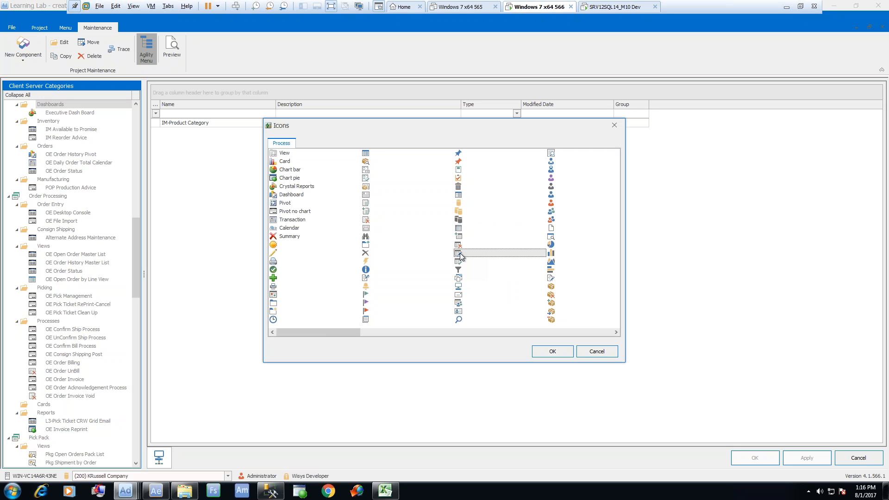
pyautogui.doubleClick(460, 254)
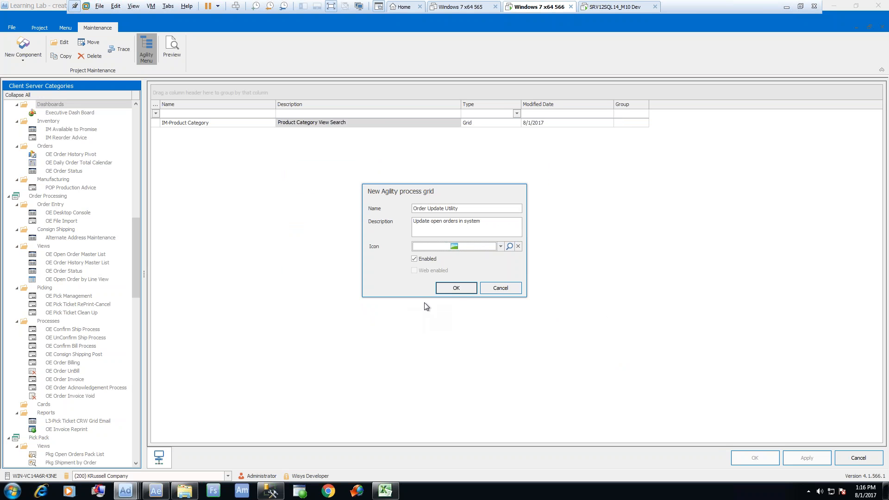
pyautogui.click(451, 289)
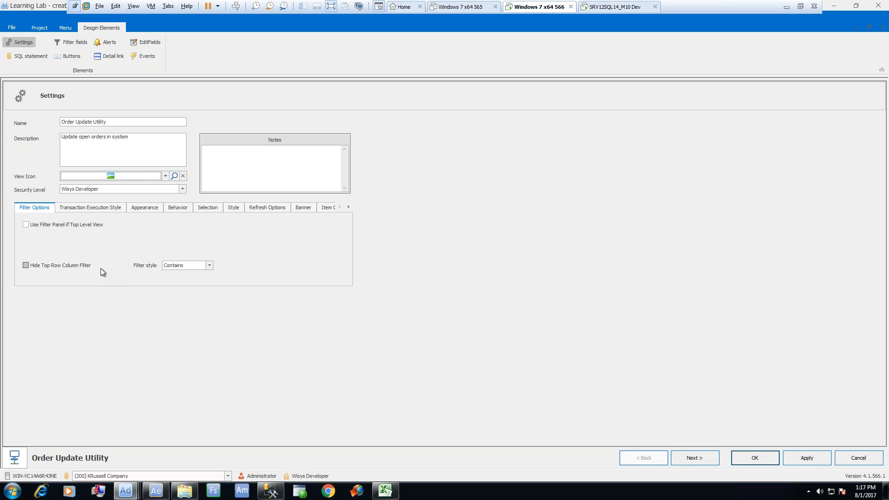
# Step: Review the process grid's transaction execution styles and toggle the Show Transaction Status Column option
pyautogui.click(98, 208)
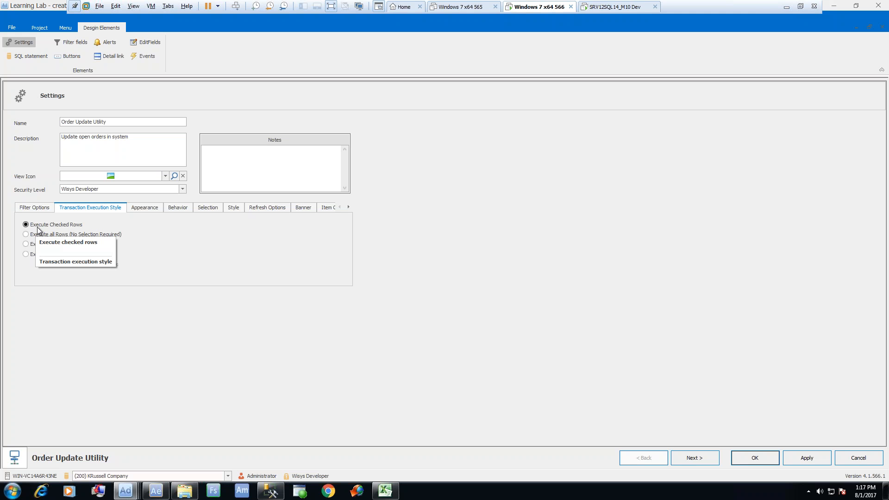
pyautogui.click(152, 208)
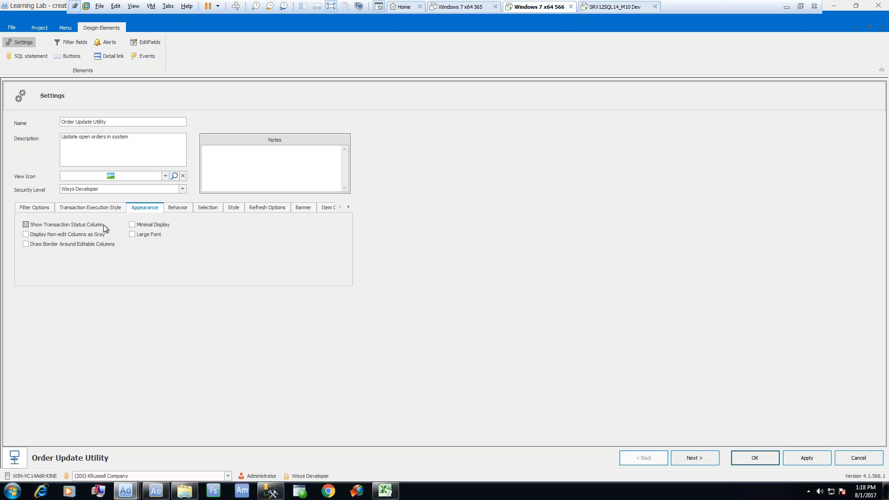
pyautogui.click(26, 225)
# Step: Review the process grid's behavior, selection, style, refresh, banner and item code settings
pyautogui.click(179, 208)
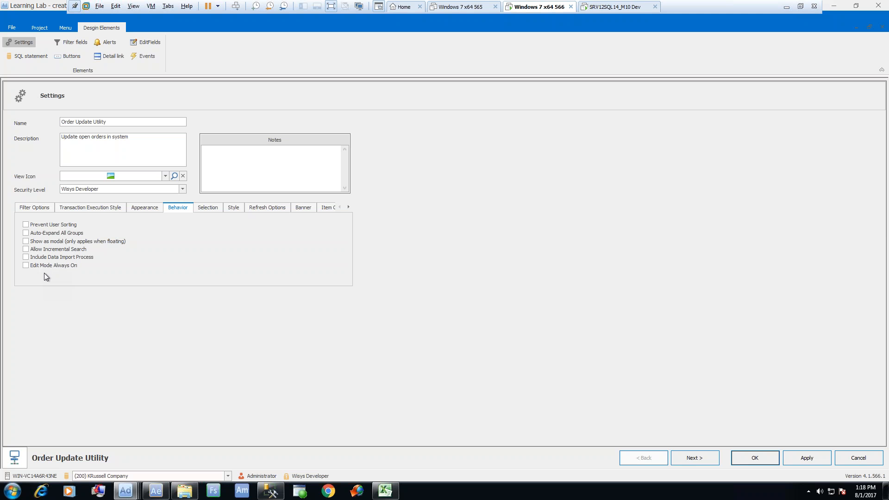
pyautogui.click(209, 206)
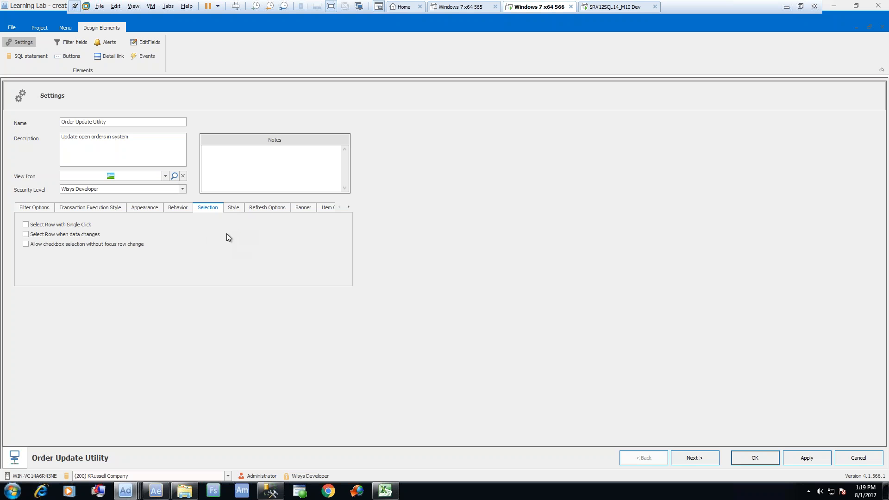
pyautogui.click(232, 209)
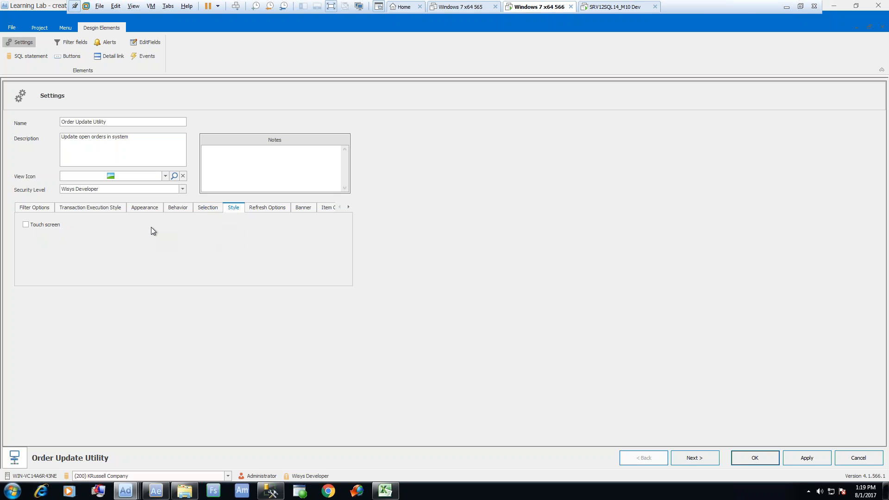
pyautogui.click(251, 211)
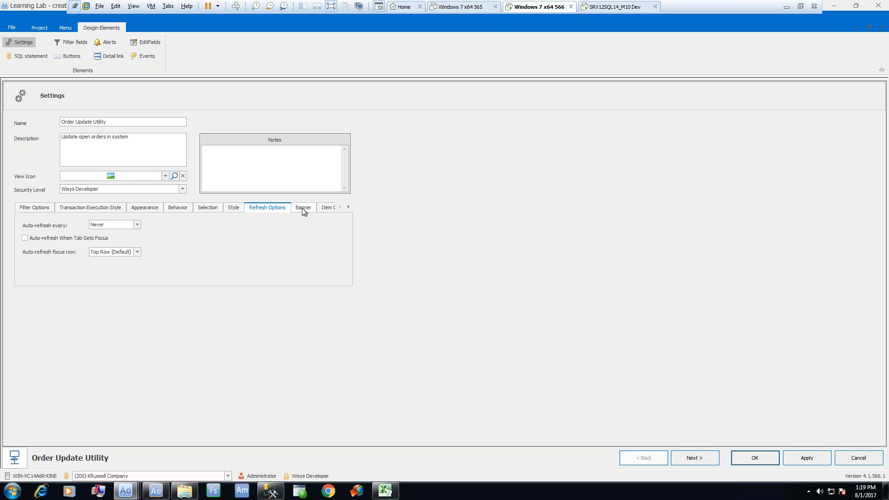
pyautogui.click(303, 208)
pyautogui.click(324, 208)
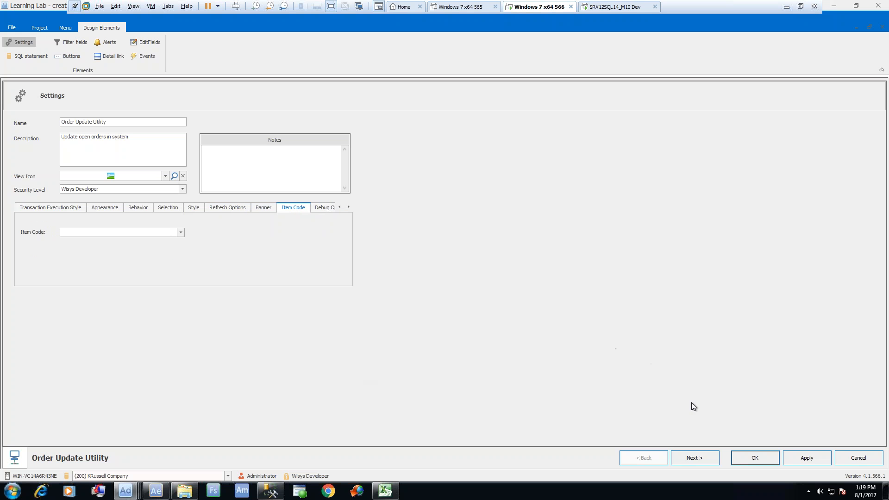
# Step: Proceed to the Order Update Utility's SQL statement and hide the SQL Expression Builder
pyautogui.click(693, 460)
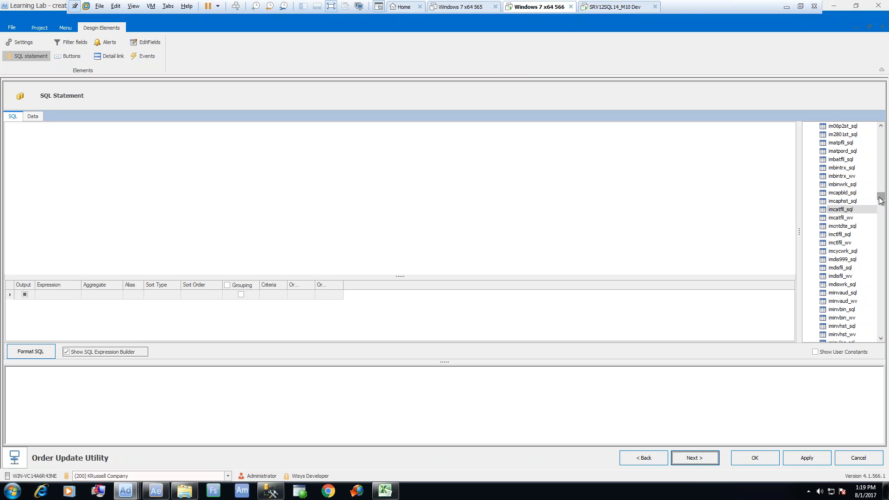
pyautogui.click(66, 352)
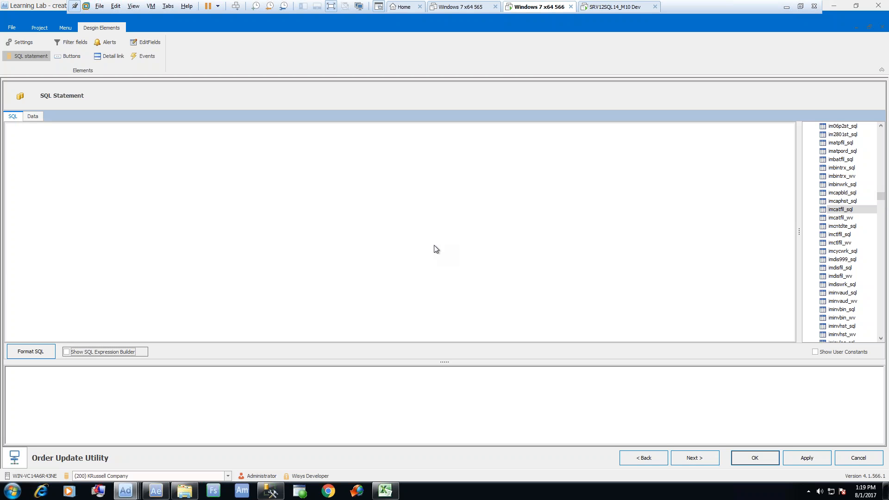
# Step: Add the oeordhdr_sql and oeordlin_sql tables to the SQL statement diagram and place them side by side
pyautogui.click(839, 243)
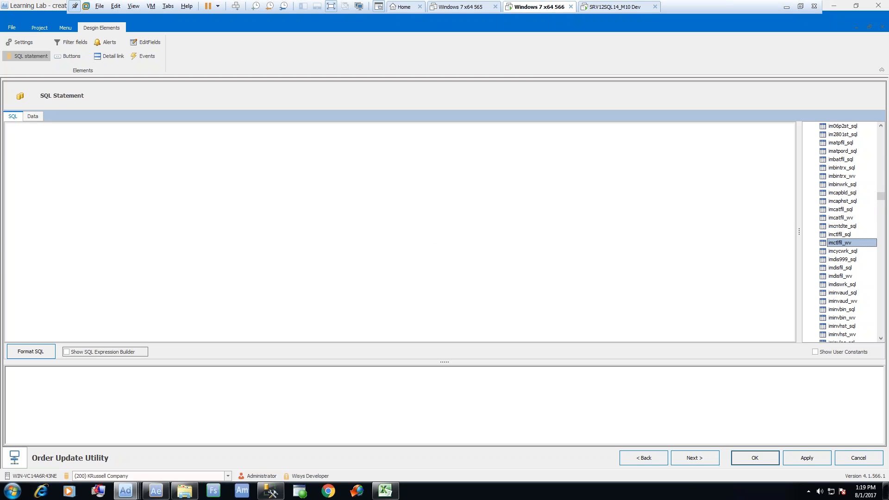
pyautogui.write('oeordhdr_sql')
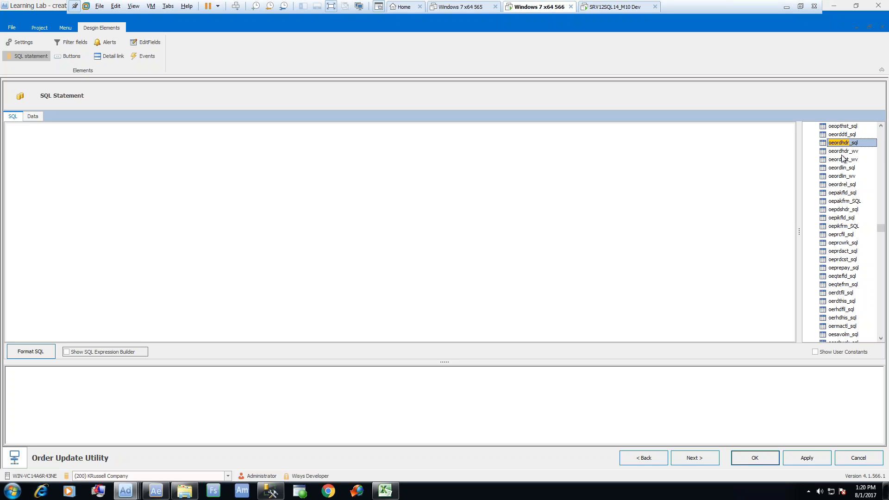
pyautogui.moveTo(839, 145); pyautogui.dragTo(107, 176)
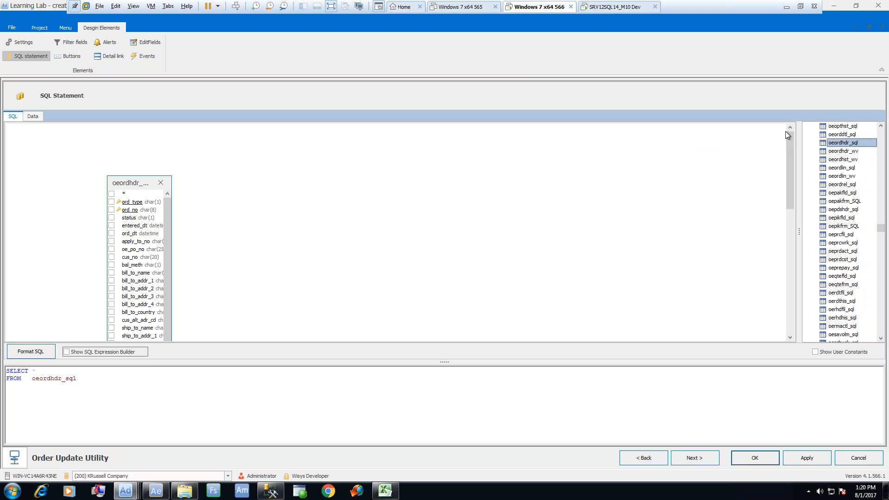
pyautogui.moveTo(848, 170); pyautogui.dragTo(238, 186)
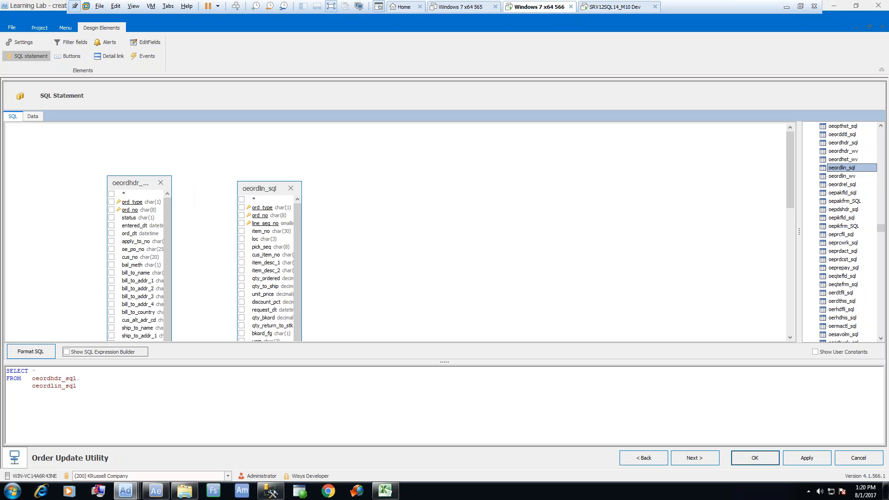
pyautogui.moveTo(129, 182); pyautogui.dragTo(70, 143)
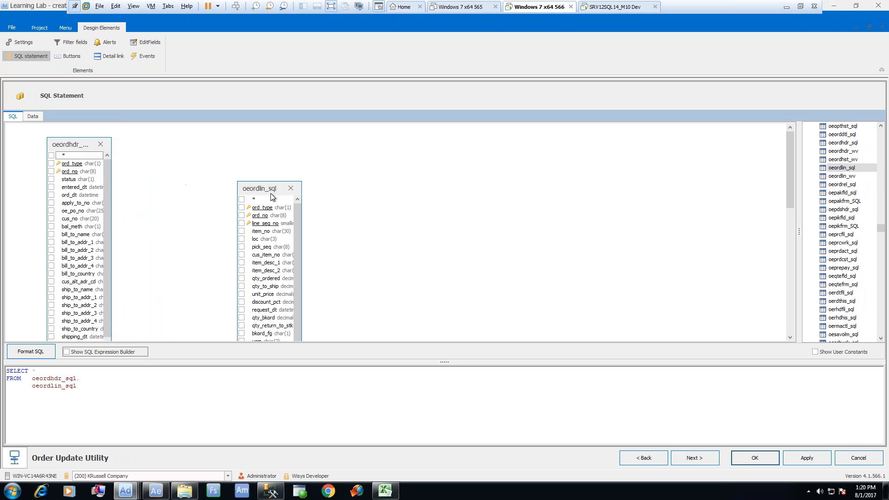
pyautogui.click(290, 188)
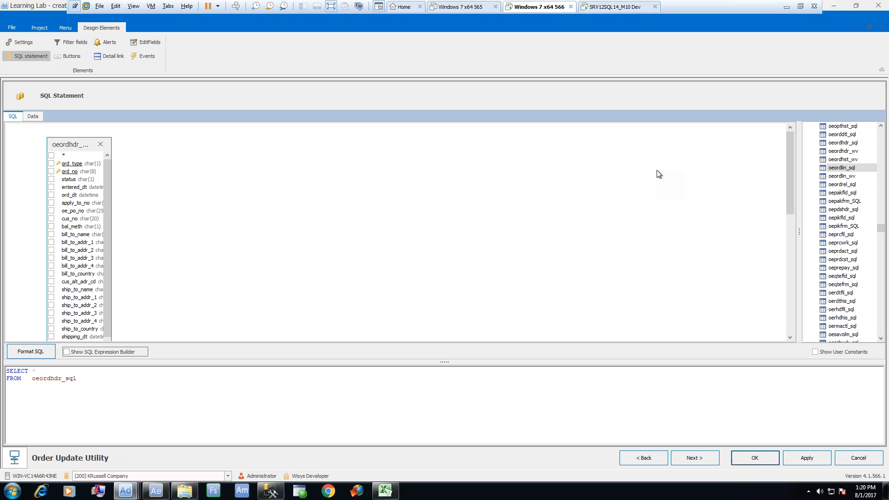
pyautogui.doubleClick(841, 167)
pyautogui.moveTo(25, 141); pyautogui.dragTo(181, 142)
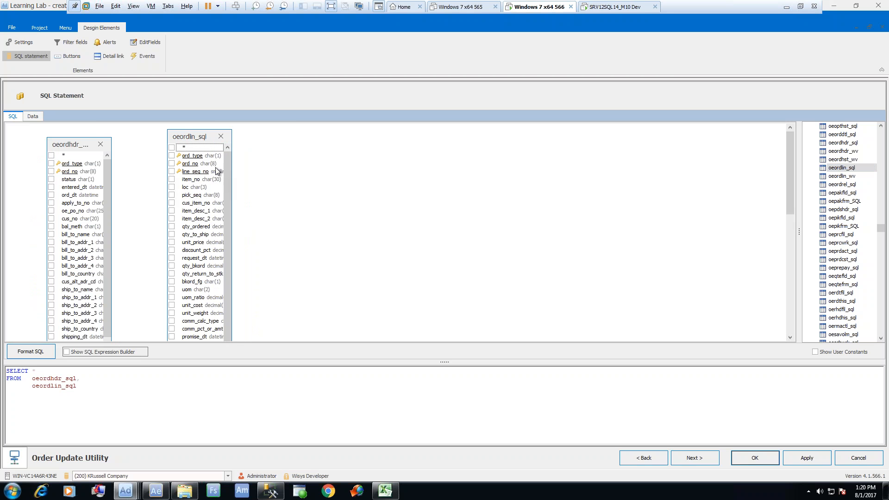
# Step: Widen both table boxes in the diagram so their full column names and data types are readable
pyautogui.moveTo(229, 156); pyautogui.dragTo(226, 214)
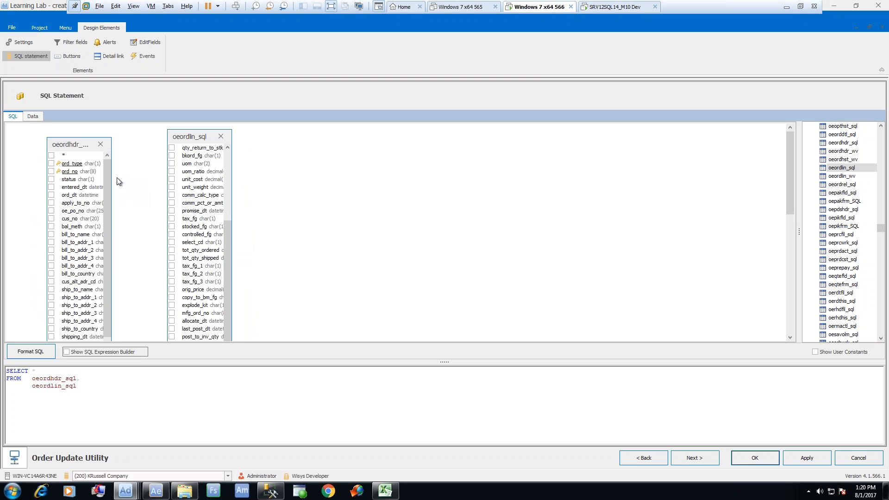
pyautogui.moveTo(110, 173)
pyautogui.mouseDown()
pyautogui.moveTo(107, 249)
pyautogui.moveTo(107, 179)
pyautogui.mouseUp()
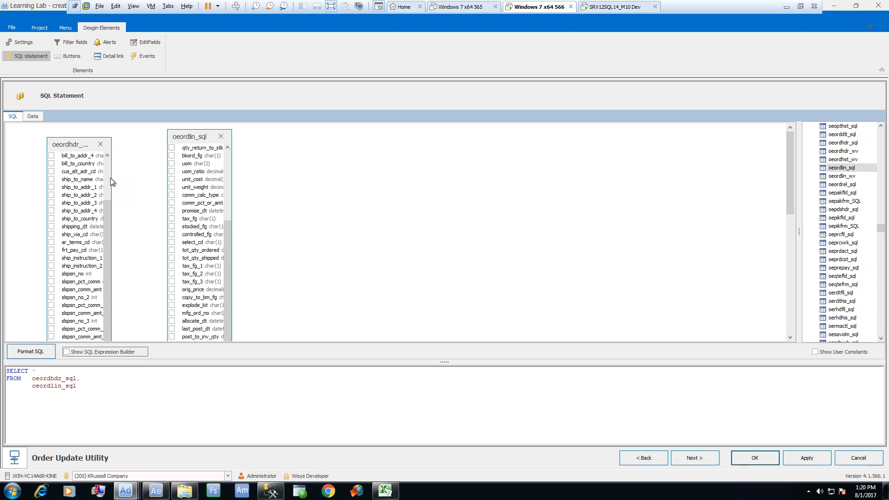
pyautogui.moveTo(112, 180); pyautogui.dragTo(148, 181)
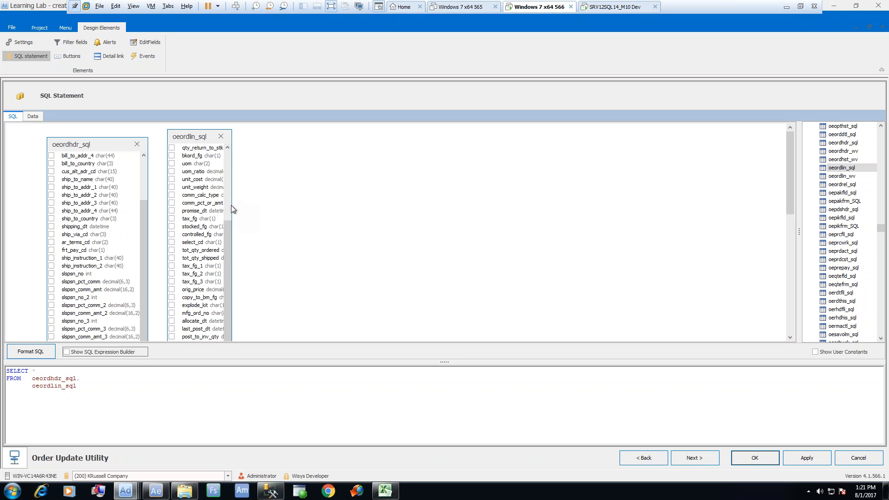
pyautogui.moveTo(231, 208); pyautogui.dragTo(291, 209)
pyautogui.scroll(1, 281, 157)
pyautogui.moveTo(146, 203); pyautogui.dragTo(147, 148)
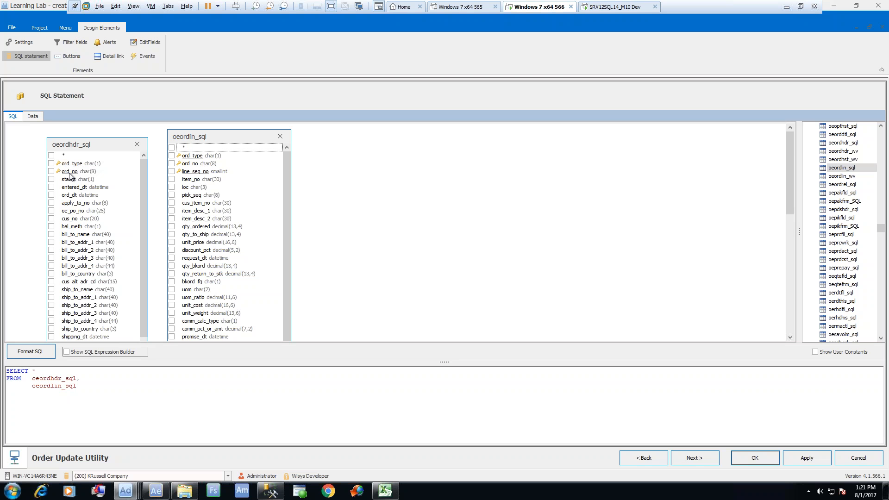
# Step: Inner join oeordhdr_sql to oeordlin_sql on ord_type and ord_no, and check the row selection options of the join
pyautogui.moveTo(74, 164); pyautogui.dragTo(190, 158)
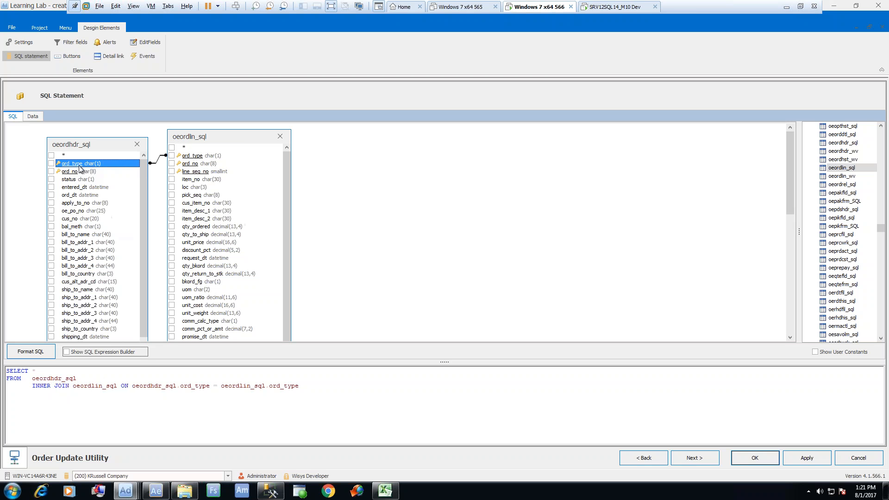
pyautogui.moveTo(77, 171); pyautogui.dragTo(182, 164)
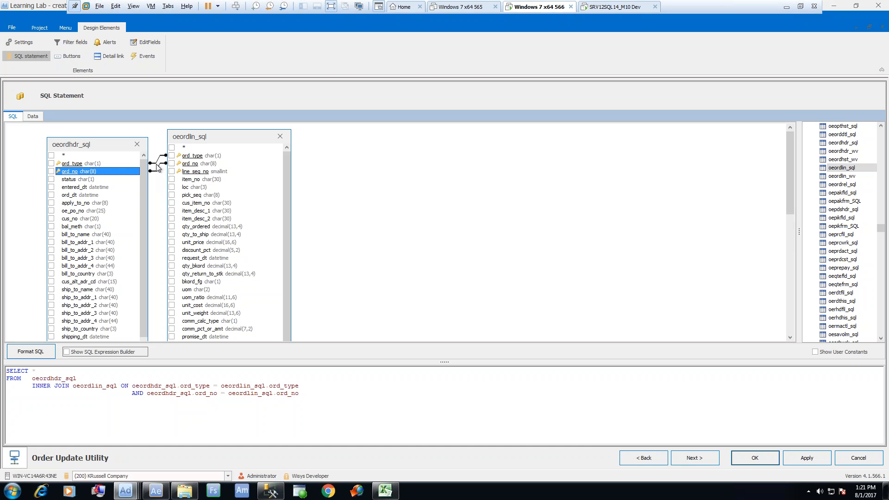
pyautogui.rightClick(153, 172)
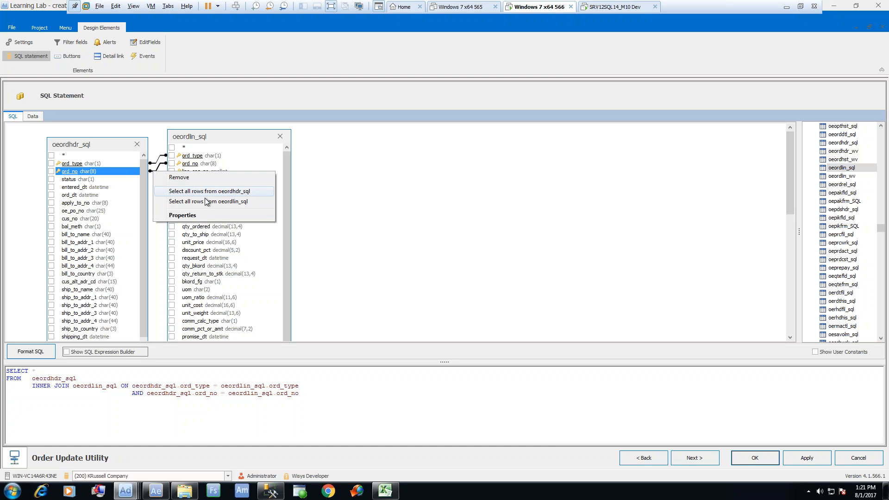
pyautogui.click(461, 181)
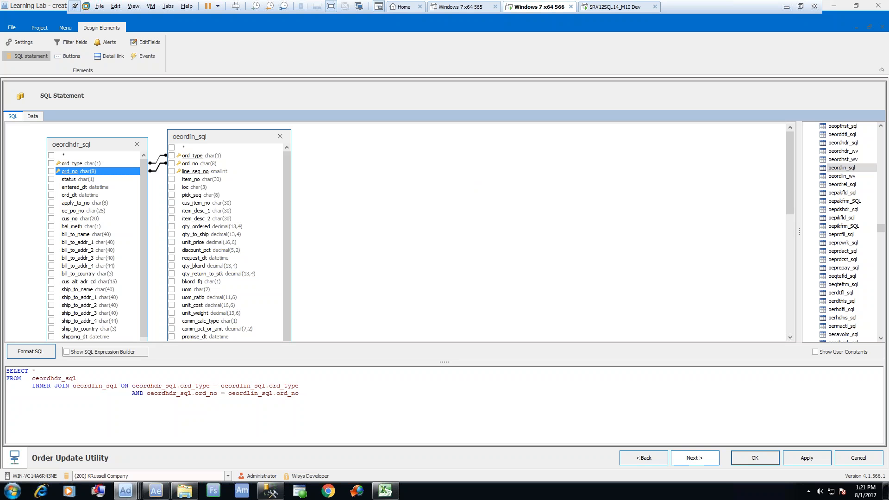
# Step: Proceed past the filter columns to the button settings and add a button located on the Link bar (Bottom)
pyautogui.click(695, 460)
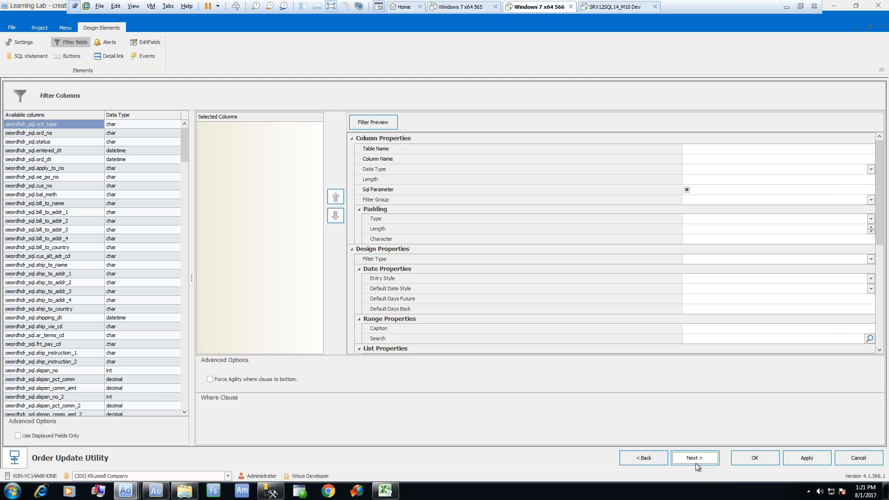
pyautogui.click(693, 465)
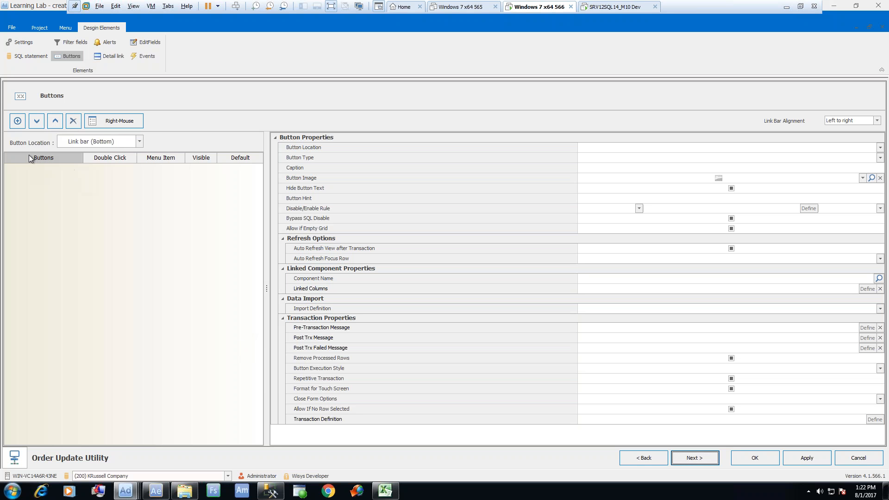
pyautogui.click(138, 143)
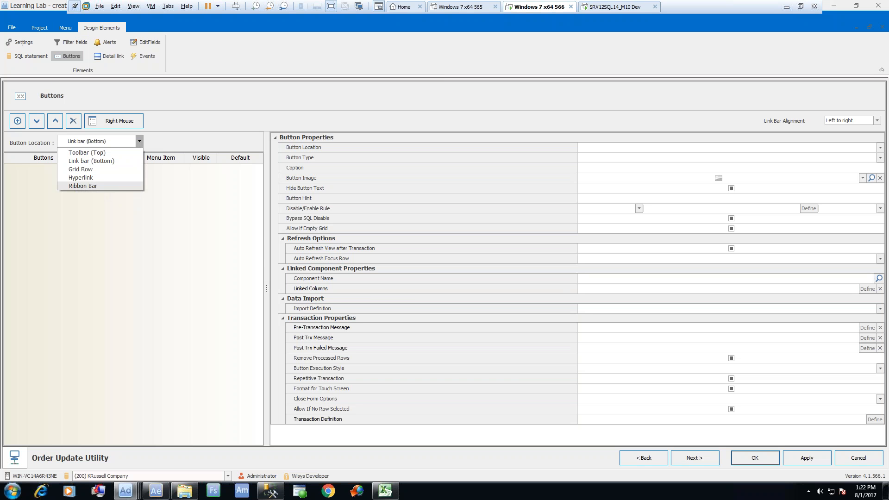
pyautogui.click(227, 202)
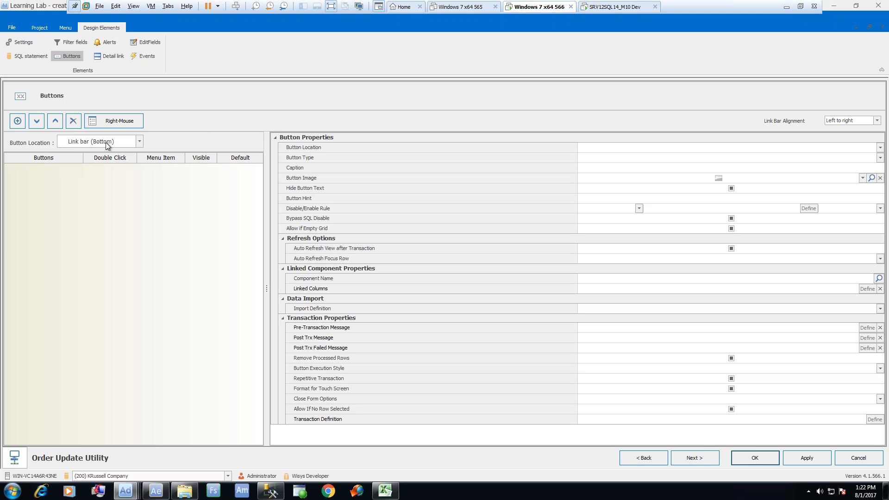
pyautogui.click(17, 122)
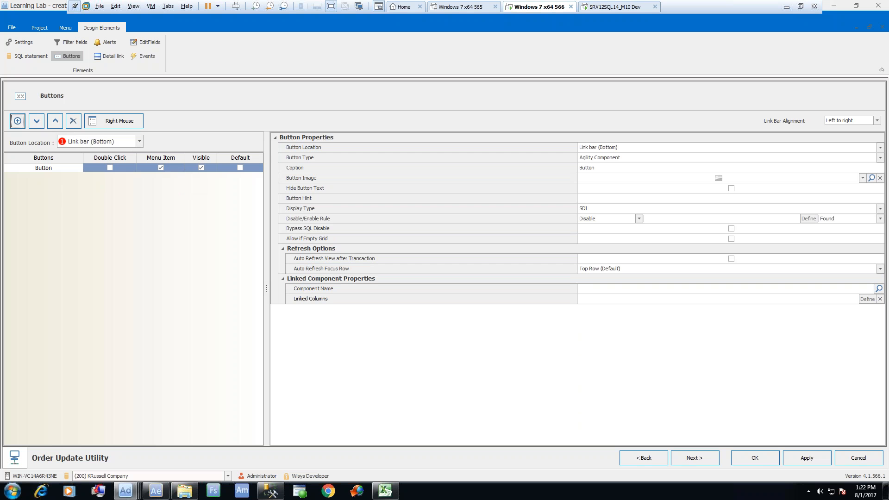
# Step: Set the new button's type to Transaction/Report
pyautogui.moveTo(747, 149)
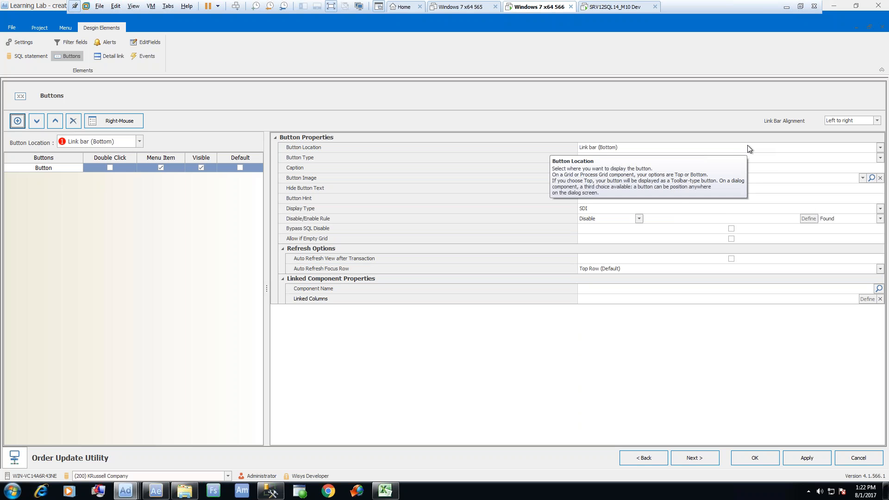
pyautogui.moveTo(701, 156)
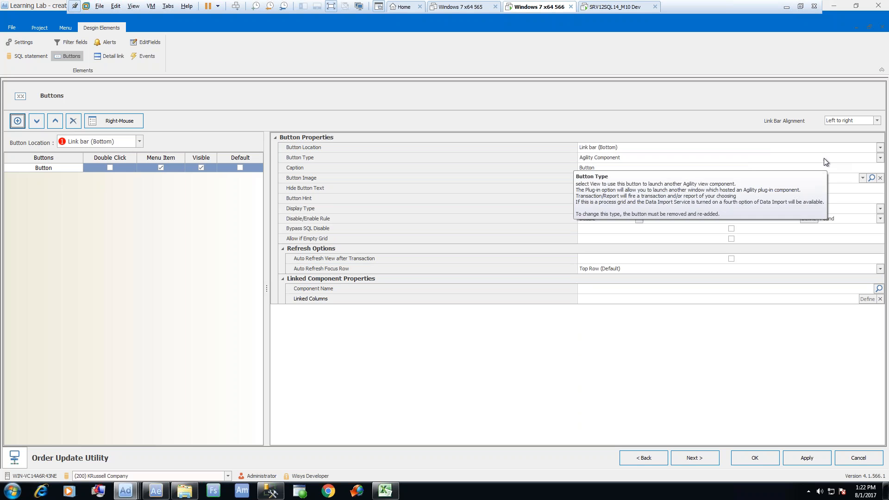
pyautogui.click(655, 156)
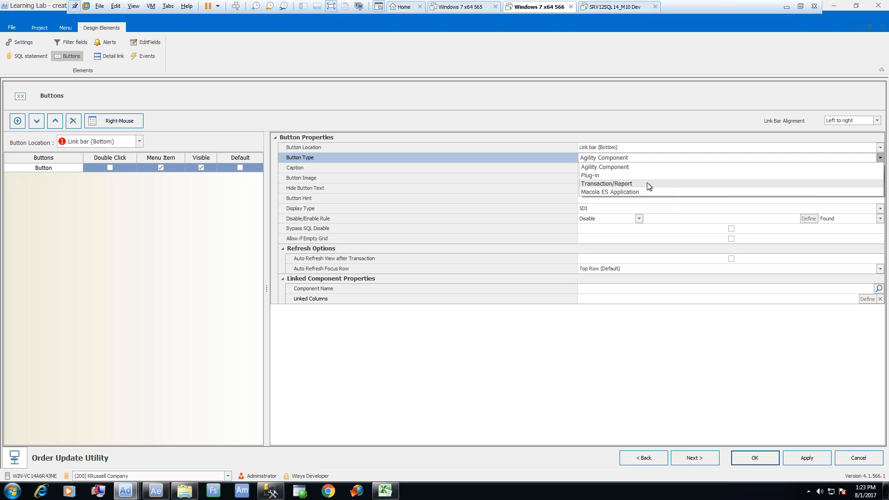
pyautogui.click(647, 184)
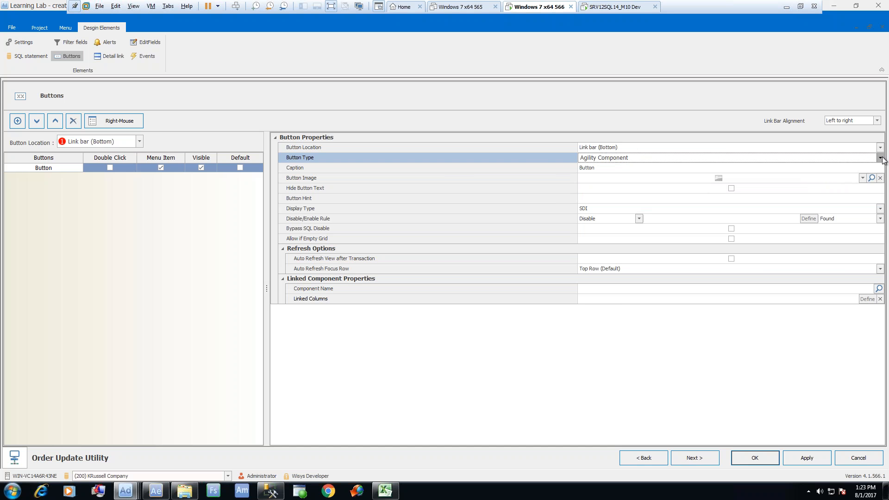
pyautogui.click(615, 168)
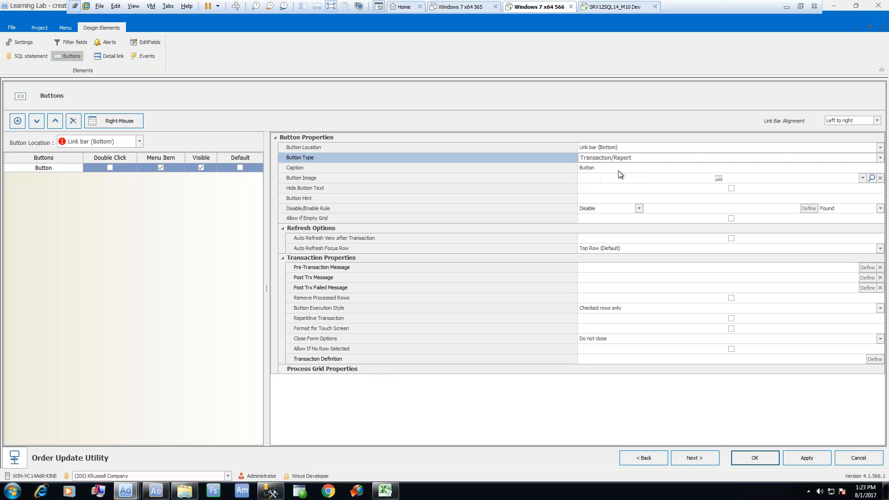
# Step: Caption the button "Update" and give it the hint "update oe order information"
pyautogui.click(605, 169)
pyautogui.moveTo(602, 169); pyautogui.dragTo(541, 167)
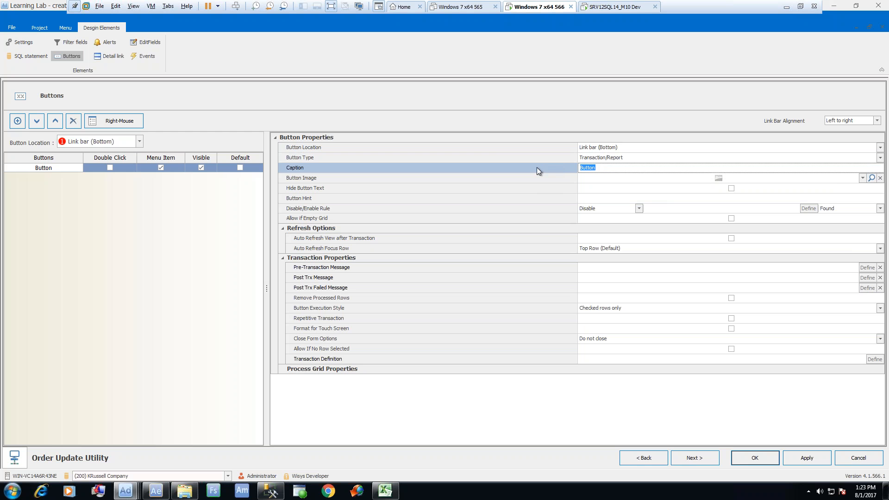
pyautogui.write('Update')
pyautogui.click(629, 178)
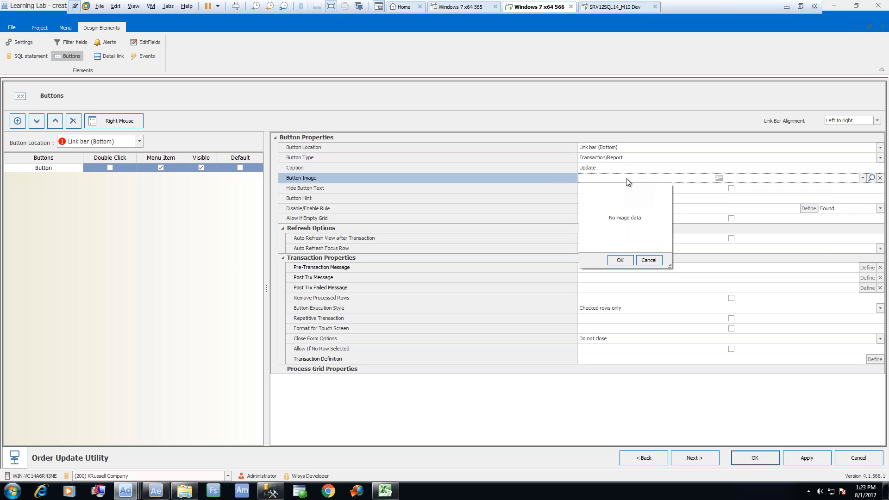
pyautogui.click(700, 190)
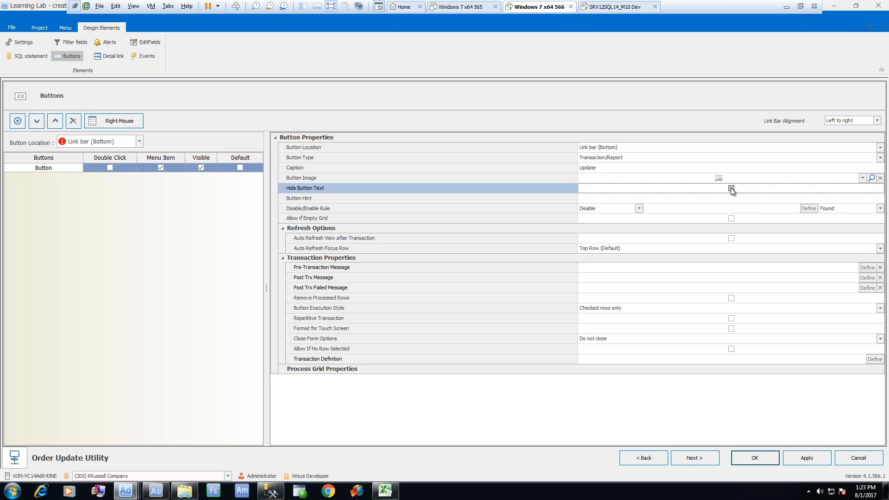
pyautogui.click(701, 200)
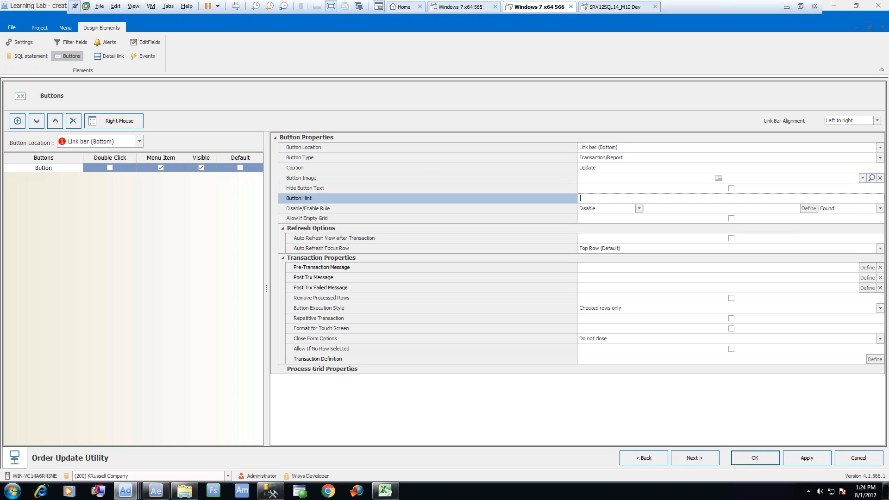
pyautogui.write('update oe order information')
# Step: Review the button's disable/enable rule and refresh options, toggling Auto Refresh View after Transaction on and off
pyautogui.click(704, 209)
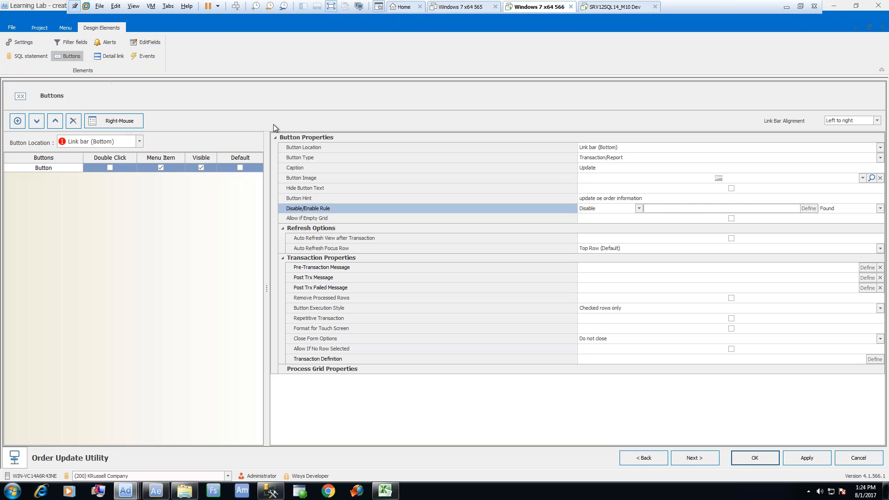
pyautogui.moveTo(661, 211)
pyautogui.click(628, 239)
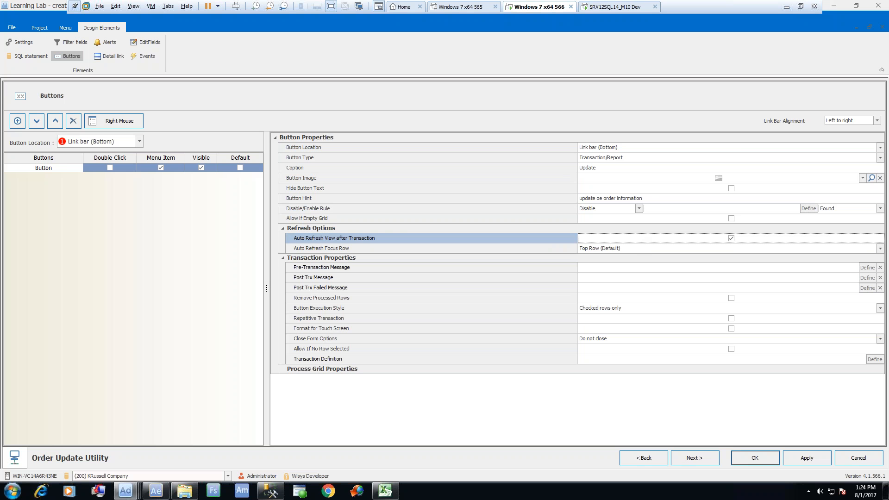
pyautogui.click(731, 238)
pyautogui.click(634, 248)
pyautogui.click(634, 248)
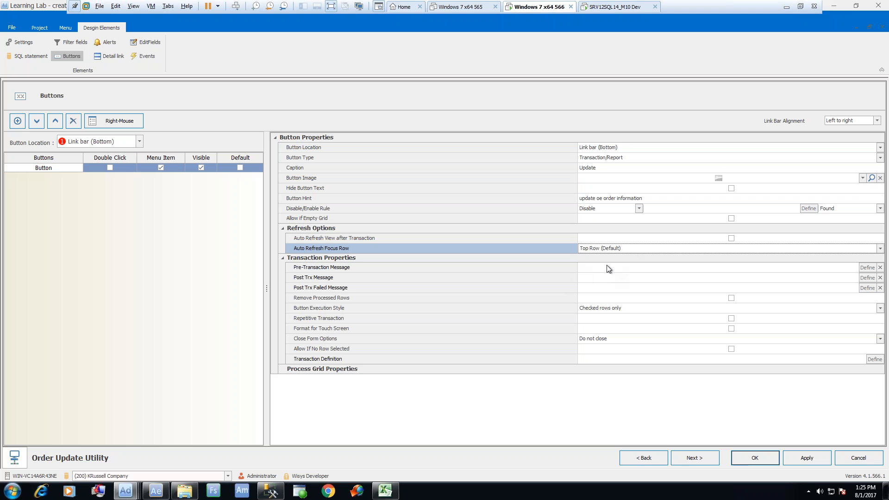
pyautogui.moveTo(608, 269)
pyautogui.click(690, 288)
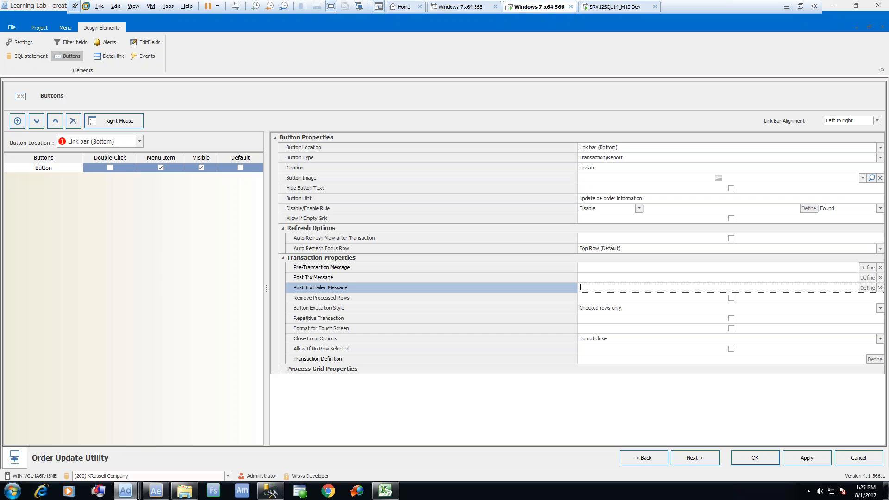
pyautogui.click(867, 288)
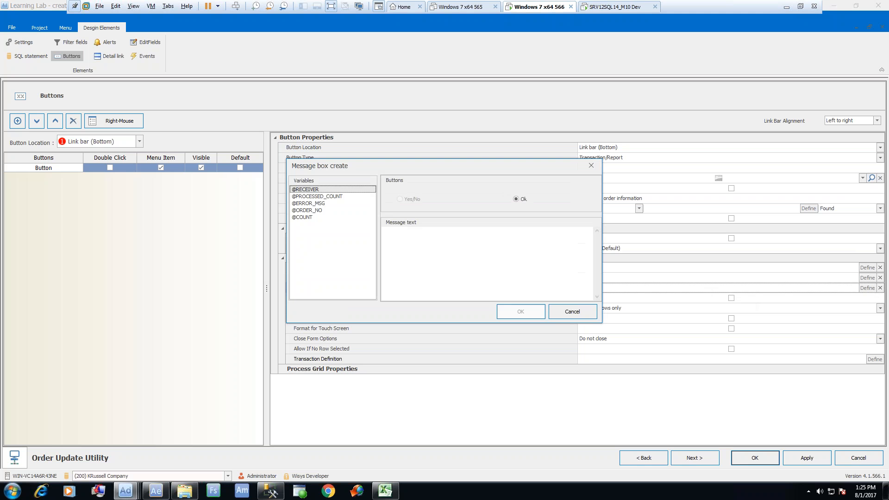
pyautogui.click(421, 246)
pyautogui.write('Error:')
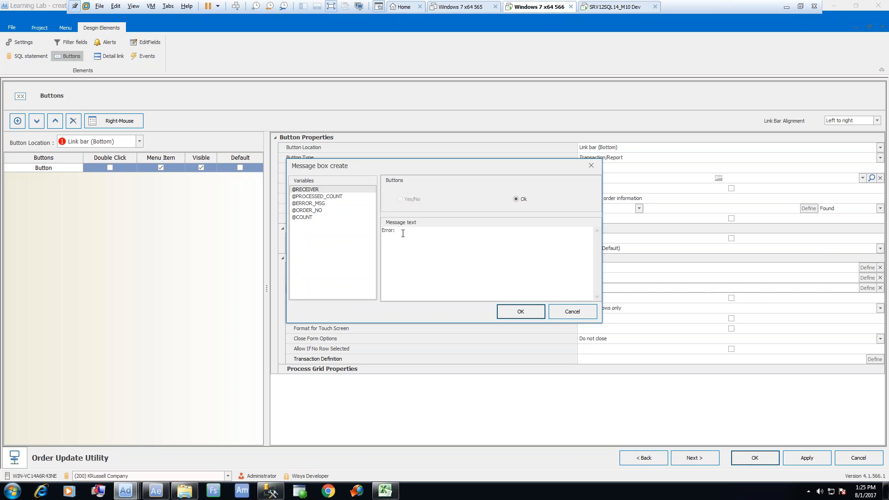
pyautogui.doubleClick(309, 203)
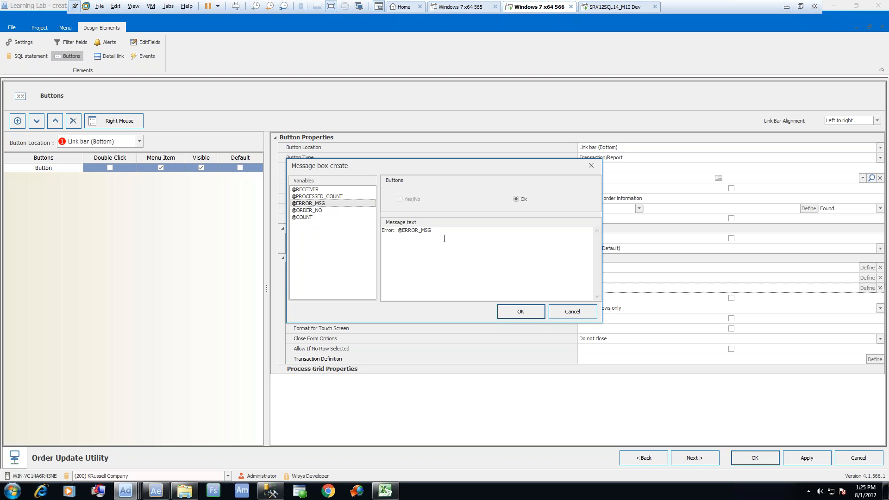
pyautogui.click(520, 313)
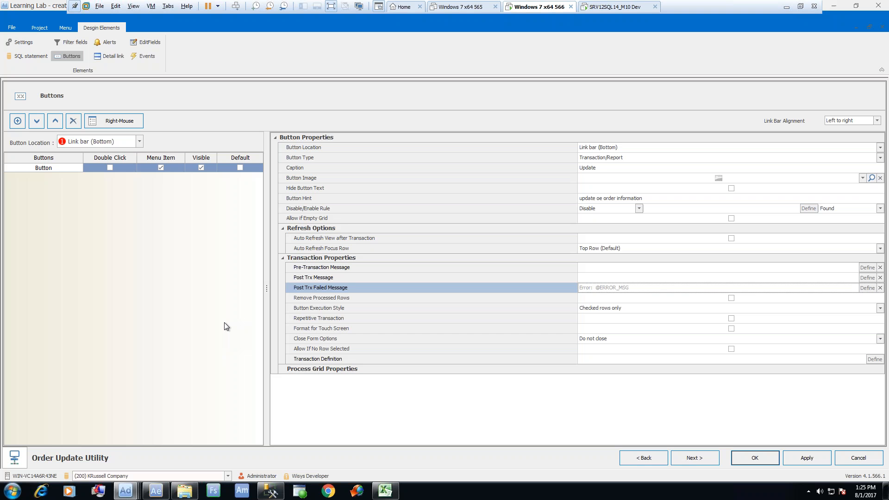
# Step: Review the row-processing choices available for the Button Execution Style
pyautogui.click(391, 309)
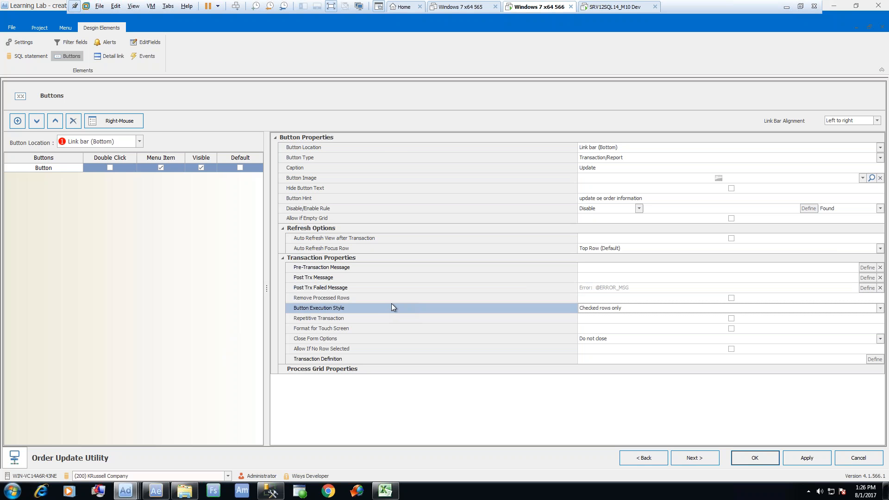
pyautogui.click(880, 309)
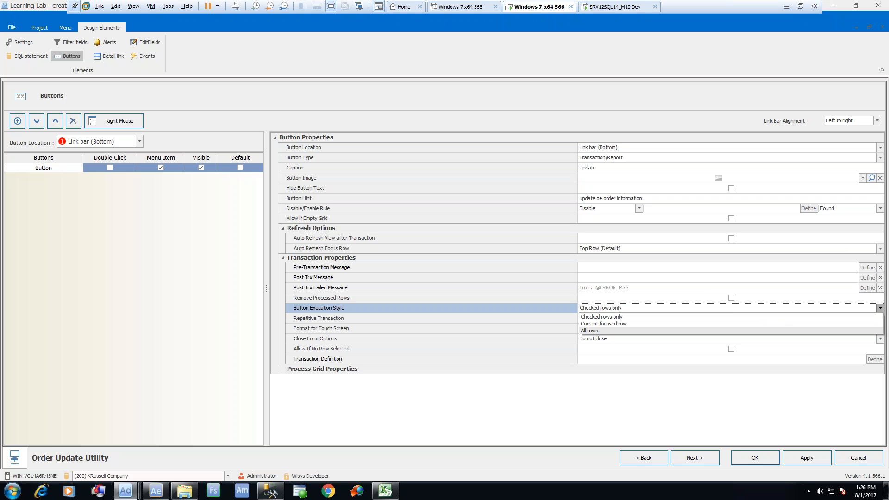
pyautogui.click(652, 307)
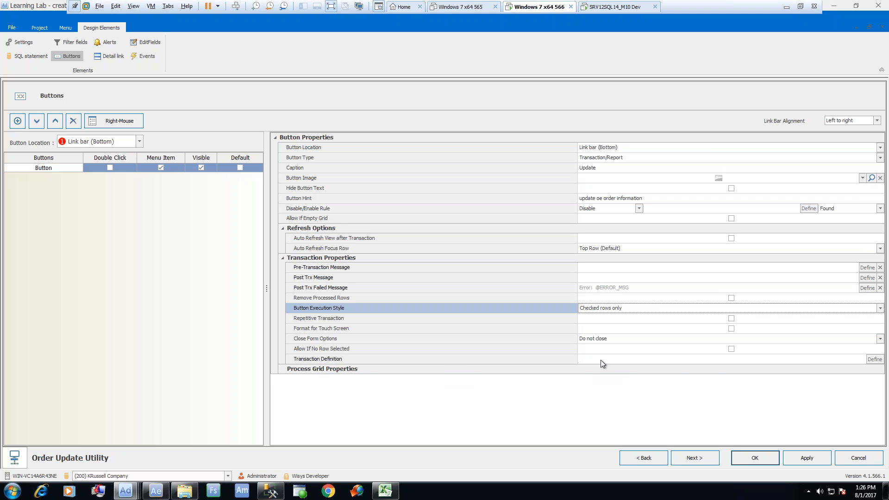
# Step: Open the Update button's transaction definition and add the OE Order Header Change transaction under Detail
pyautogui.click(874, 357)
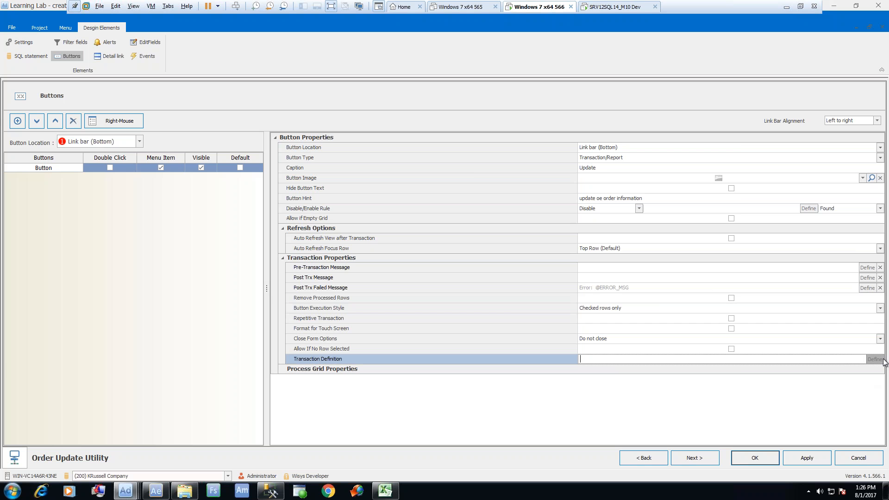
pyautogui.click(873, 357)
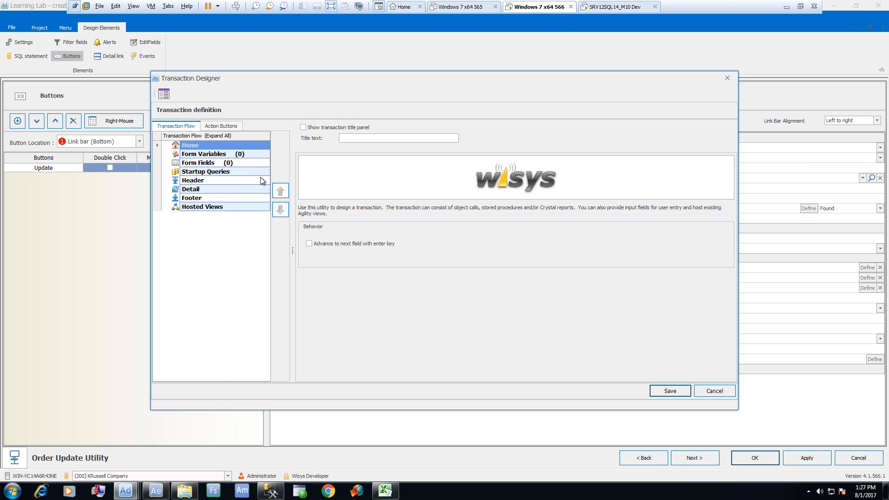
pyautogui.click(210, 193)
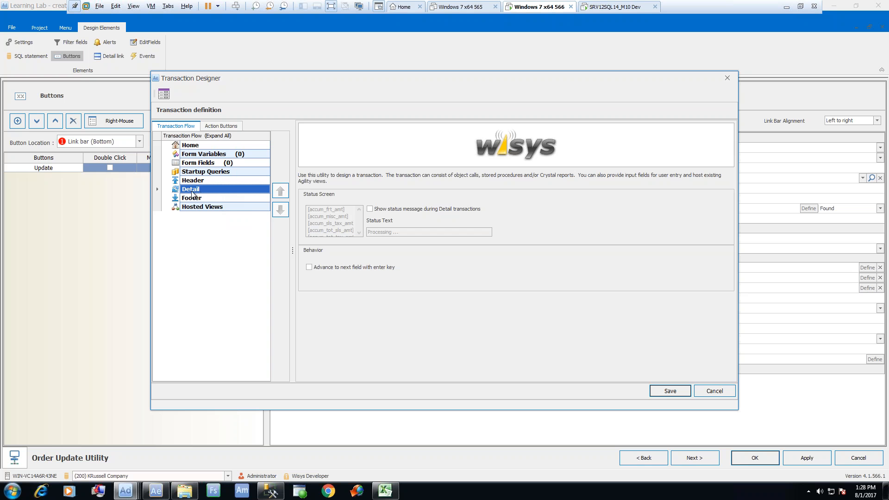
pyautogui.rightClick(207, 188)
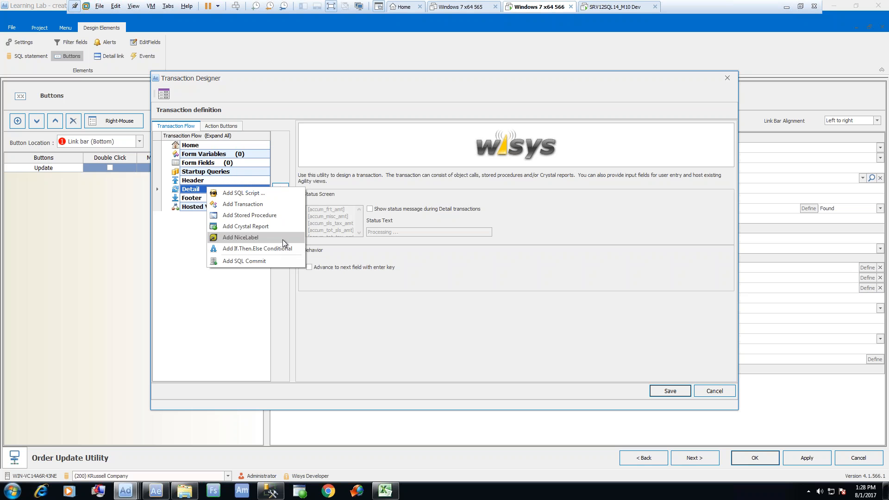
pyautogui.click(279, 205)
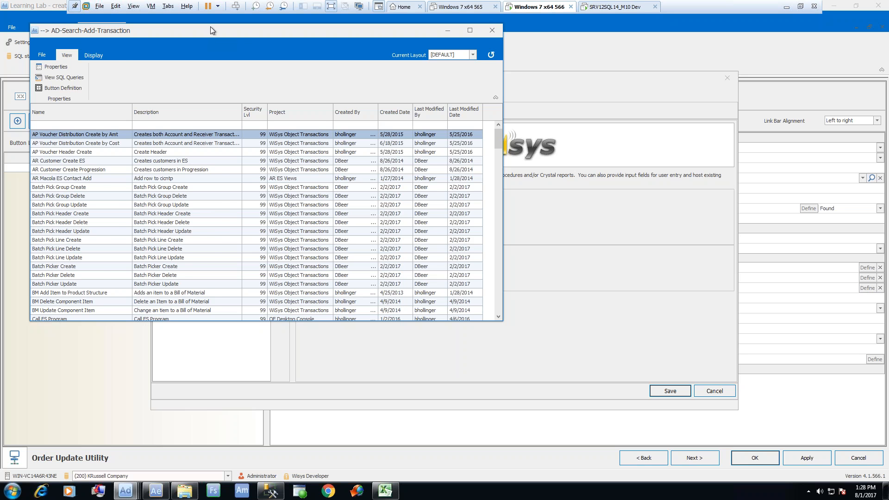
pyautogui.moveTo(210, 30); pyautogui.dragTo(319, 53)
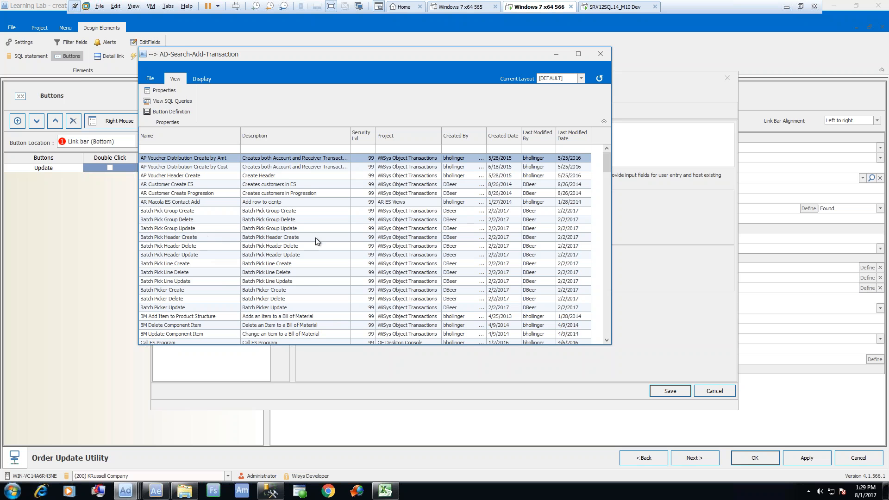
pyautogui.moveTo(609, 157); pyautogui.dragTo(609, 175)
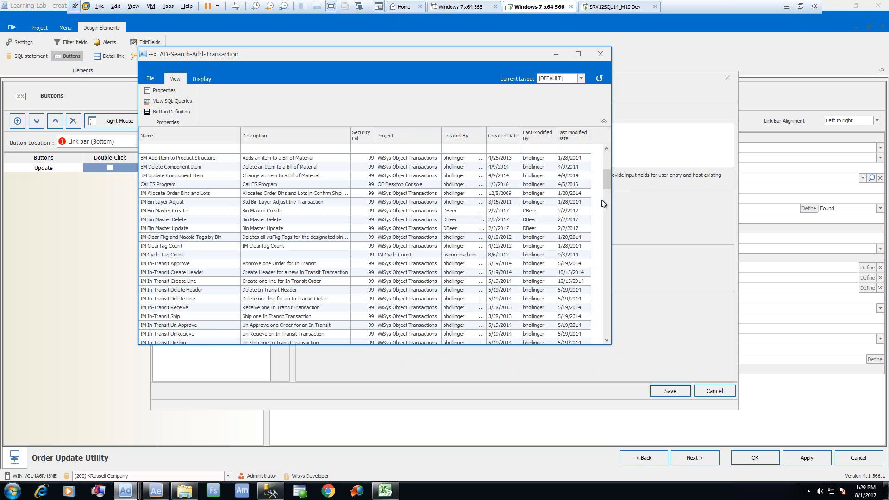
pyautogui.moveTo(605, 185); pyautogui.dragTo(603, 204)
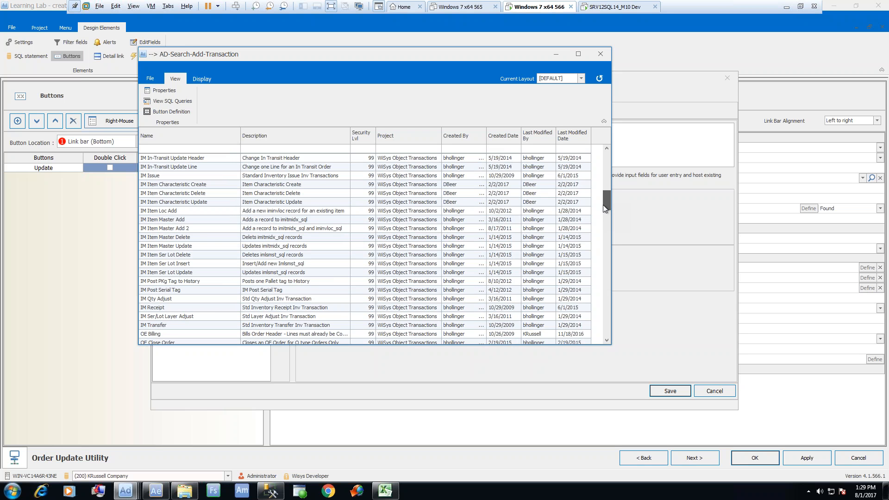
pyautogui.moveTo(604, 208); pyautogui.dragTo(603, 226)
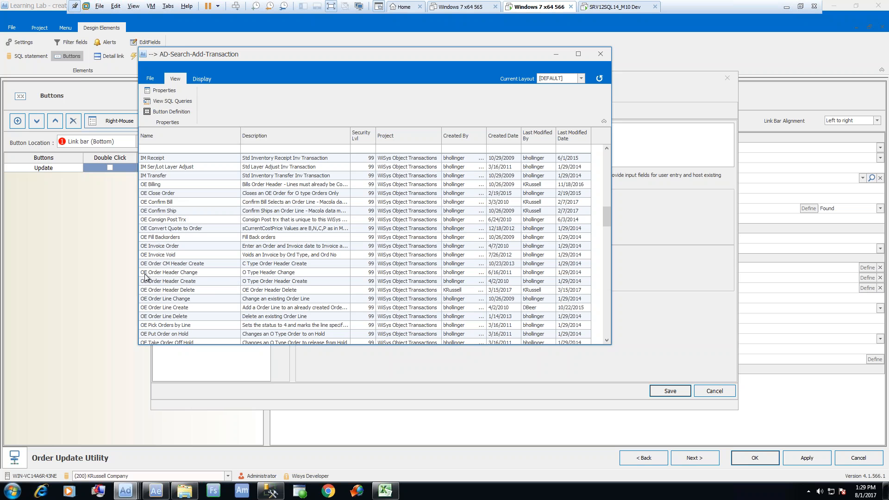
pyautogui.click(228, 273)
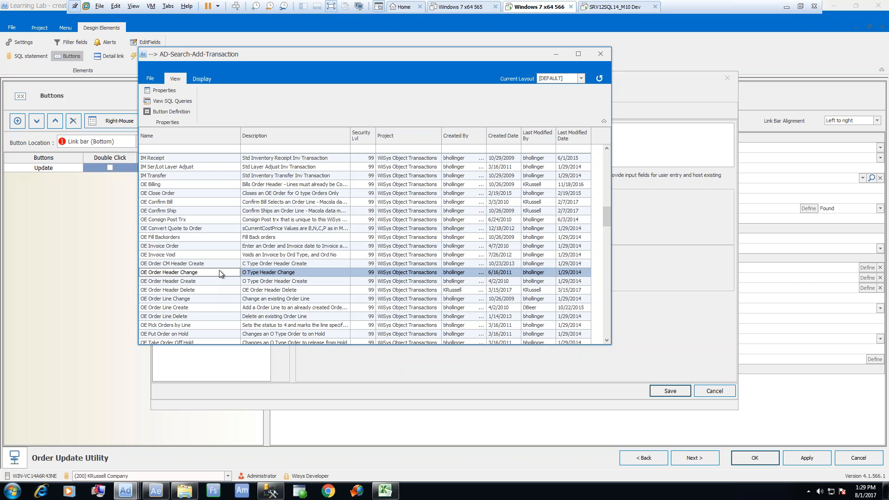
pyautogui.doubleClick(217, 274)
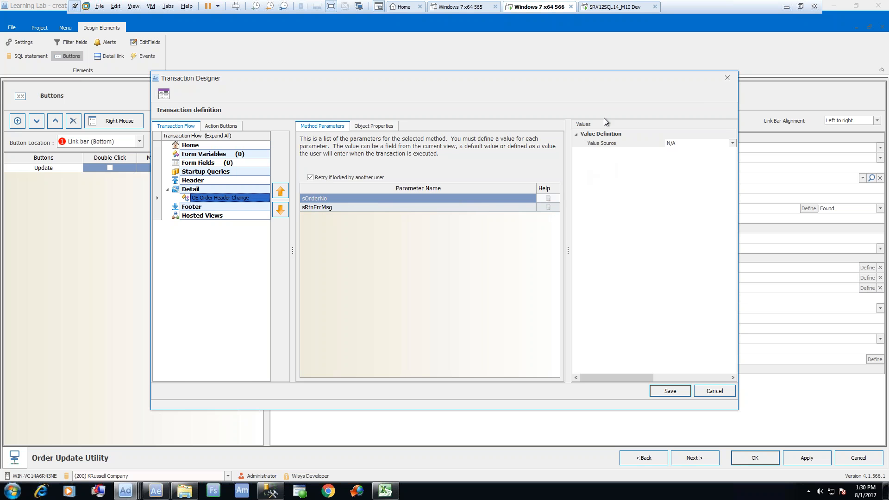
# Step: Set the sOrderNo parameter's value source to View with ord_no as the source column
pyautogui.click(732, 143)
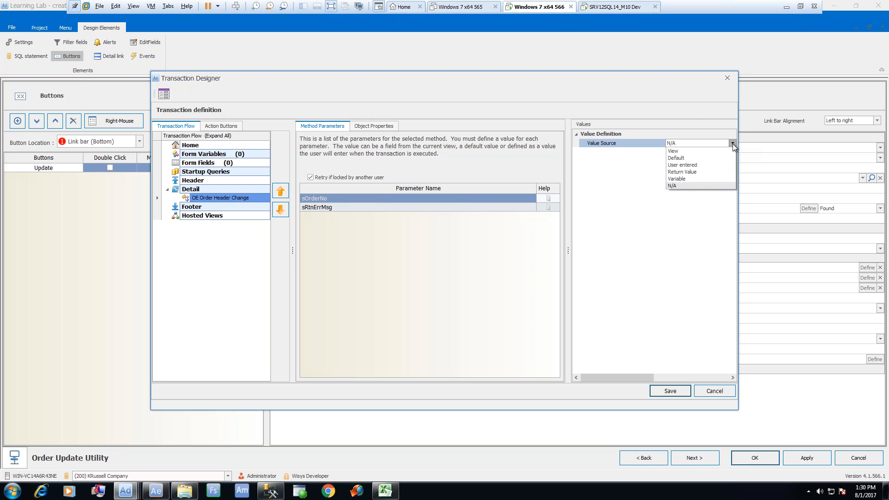
pyautogui.click(675, 152)
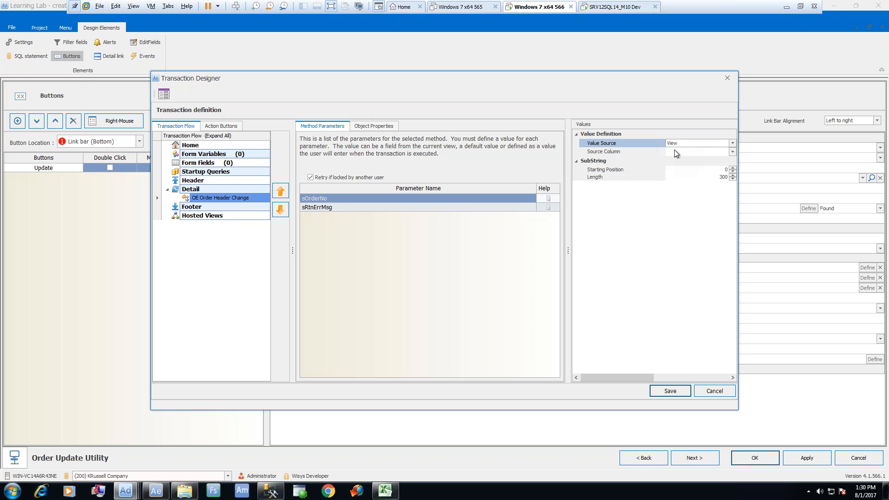
pyautogui.click(733, 153)
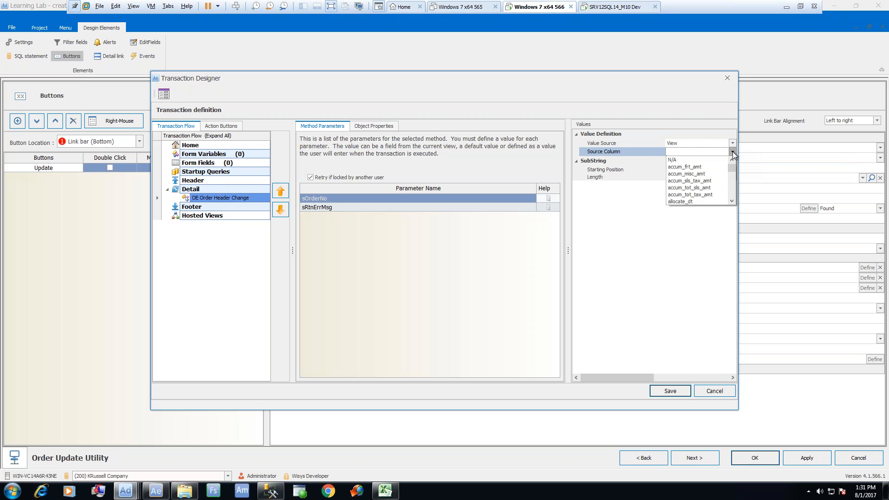
pyautogui.moveTo(735, 167); pyautogui.dragTo(733, 183)
pyautogui.click(734, 159)
pyautogui.click(735, 159)
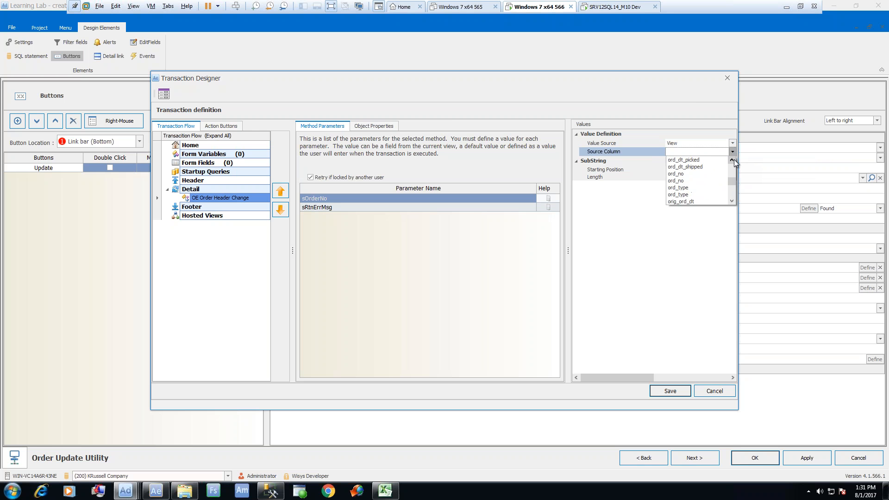
pyautogui.click(679, 174)
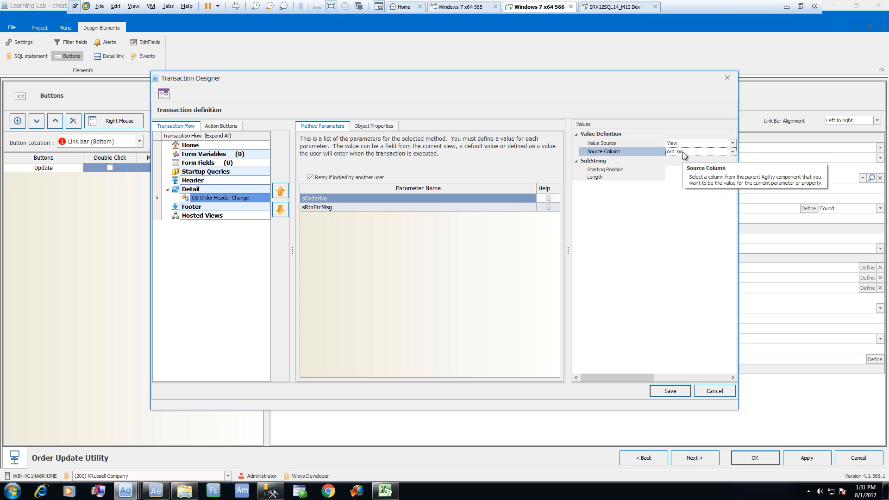
# Step: Assign the Error message return variable to the sRtnErrMsg parameter
pyautogui.click(343, 207)
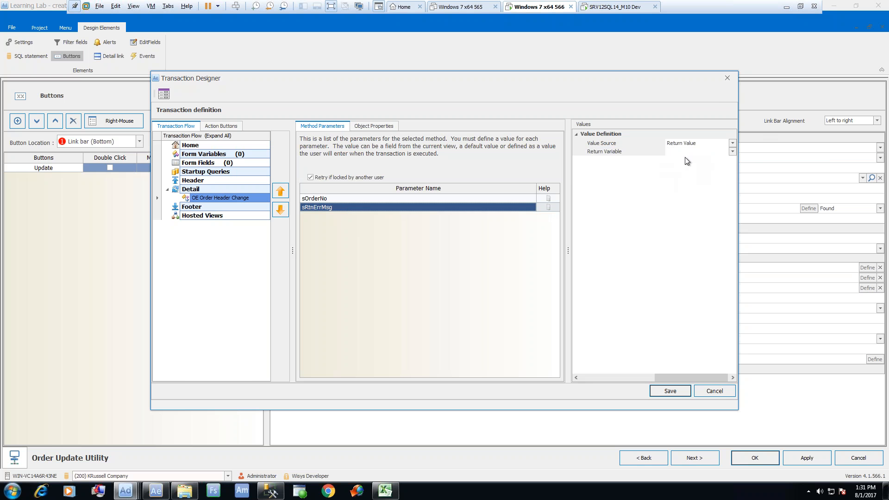
pyautogui.click(732, 151)
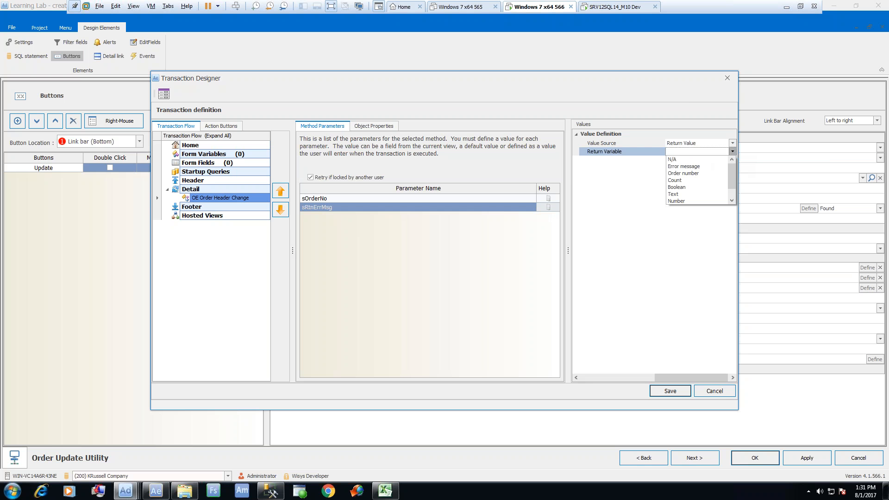
pyautogui.click(691, 167)
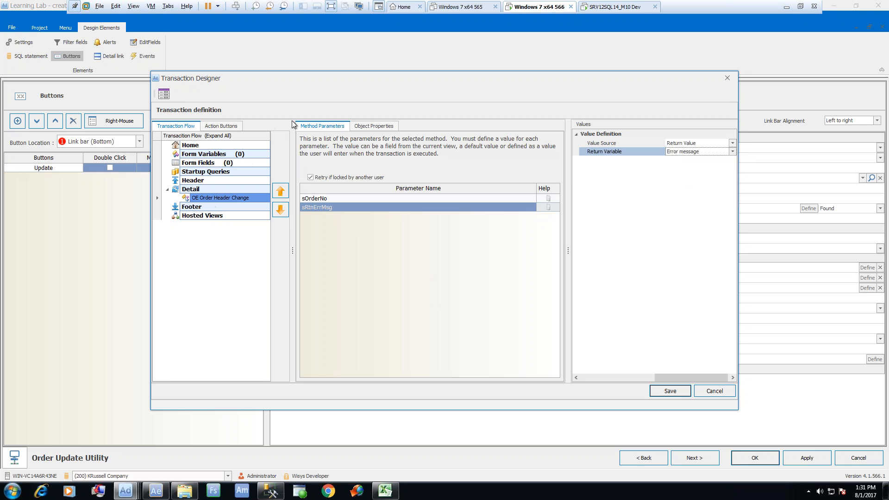
# Step: In the transaction's object properties, set UserName's value source to Default with Current user as the default value
pyautogui.click(390, 126)
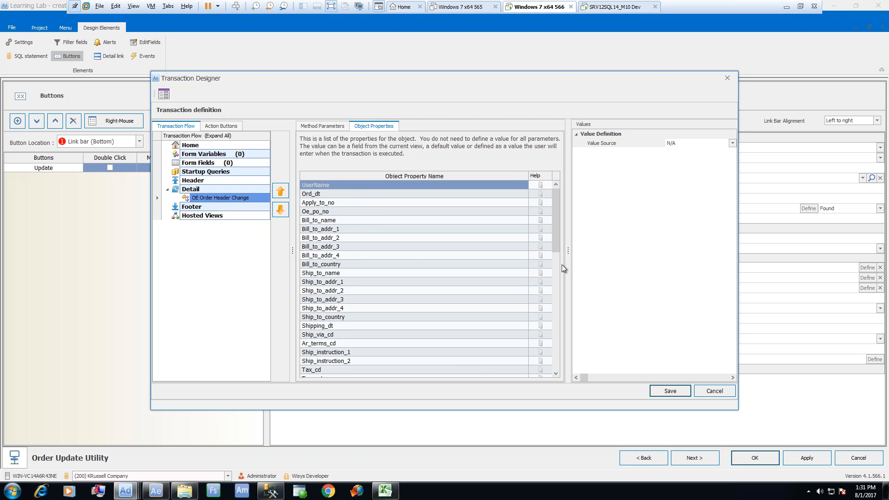
pyautogui.moveTo(554, 243)
pyautogui.mouseDown()
pyautogui.moveTo(570, 352)
pyautogui.moveTo(555, 226)
pyautogui.mouseUp()
pyautogui.click(731, 144)
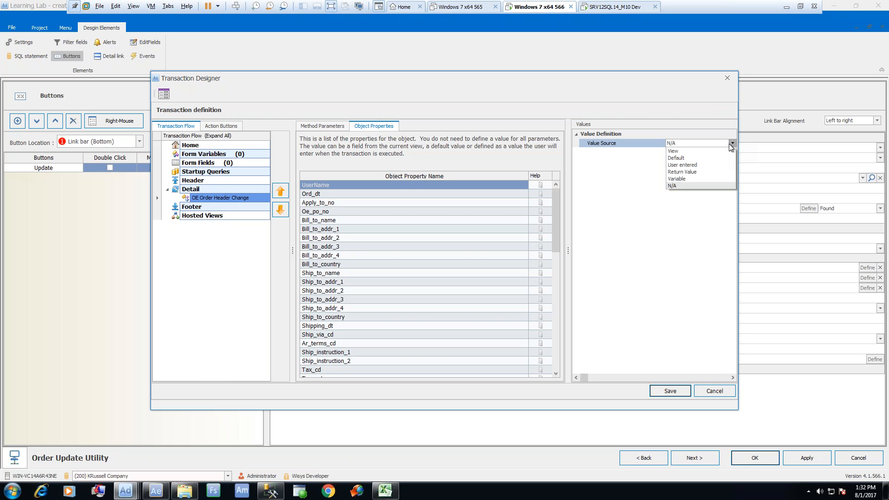
pyautogui.click(680, 159)
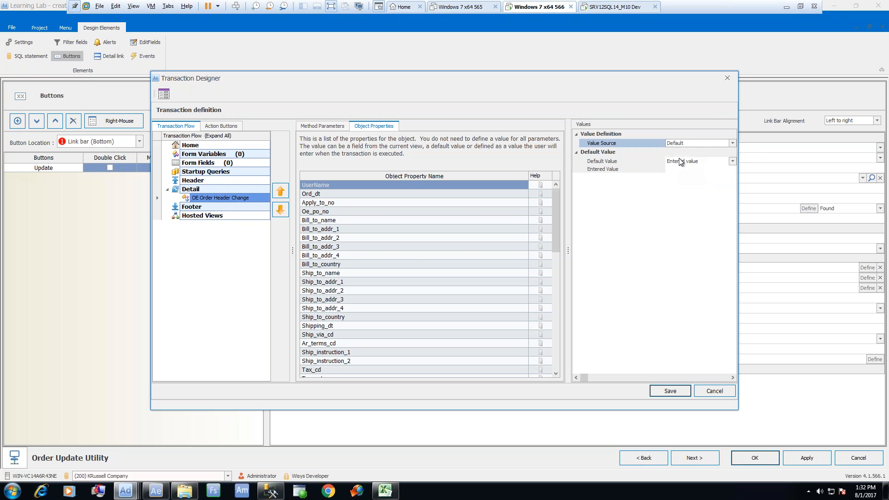
pyautogui.click(732, 161)
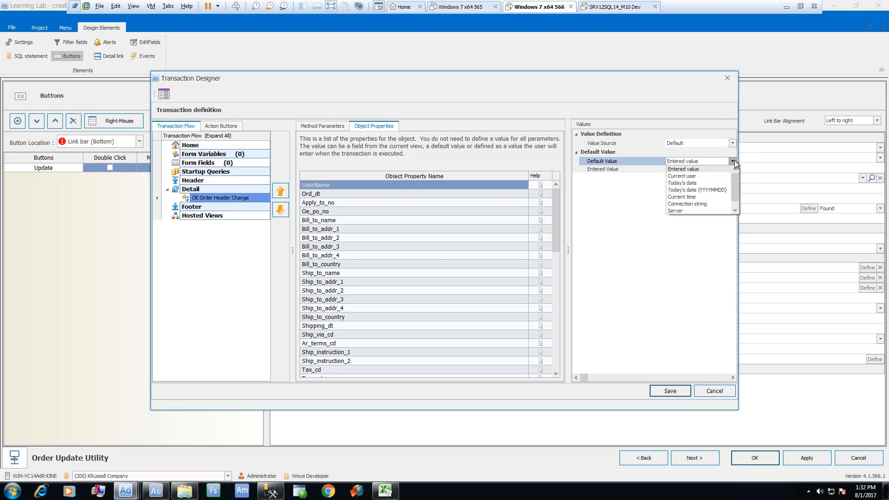
pyautogui.click(690, 177)
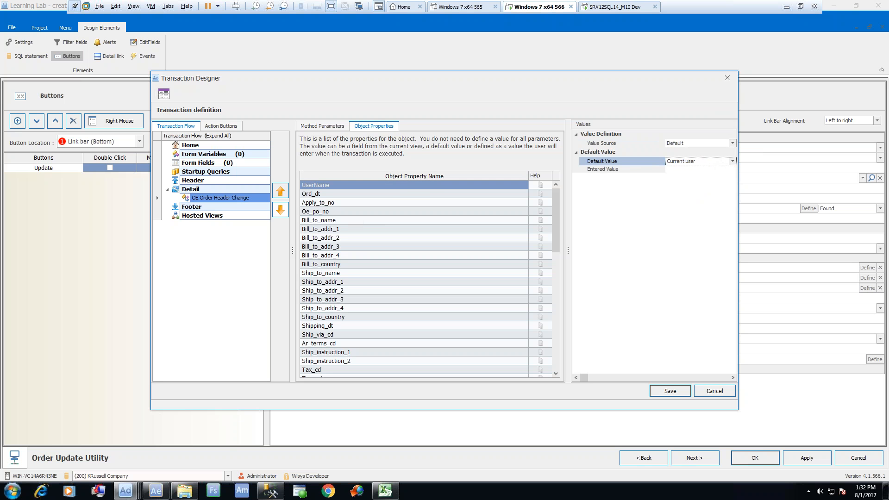
# Step: Set the Oe_po_no property's value source to View with oe_po_no as the source column
pyautogui.click(341, 212)
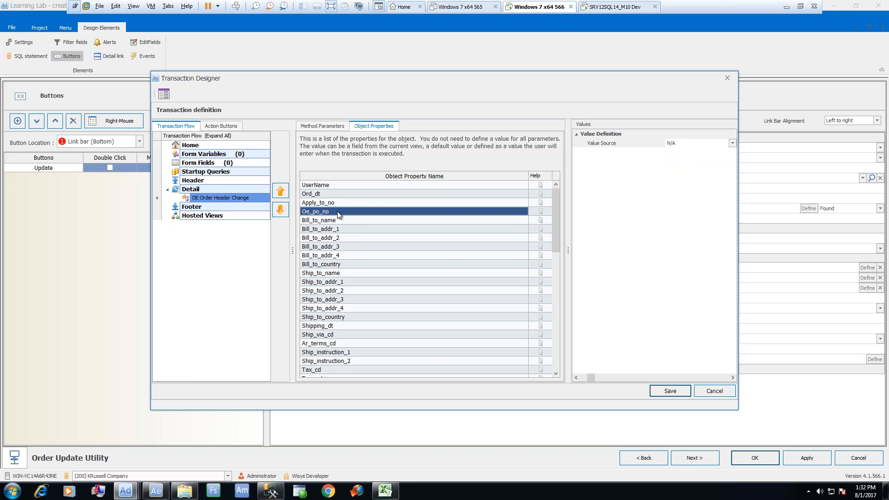
pyautogui.click(732, 143)
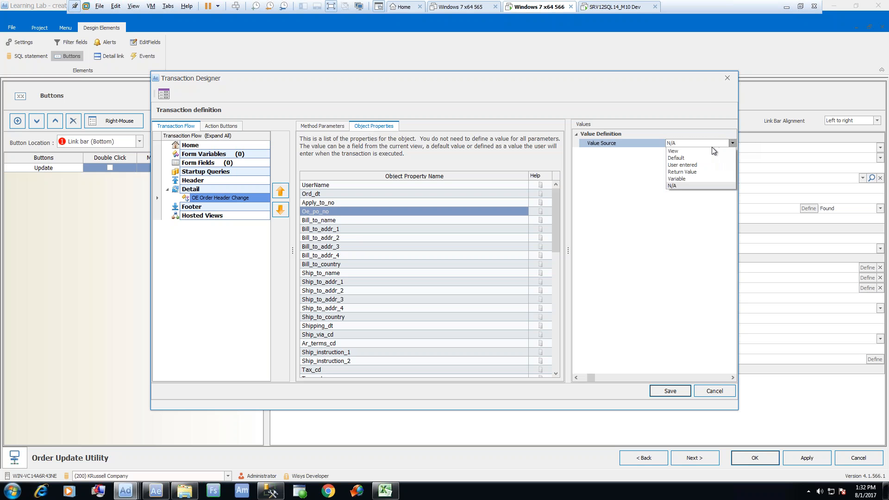
pyautogui.click(685, 149)
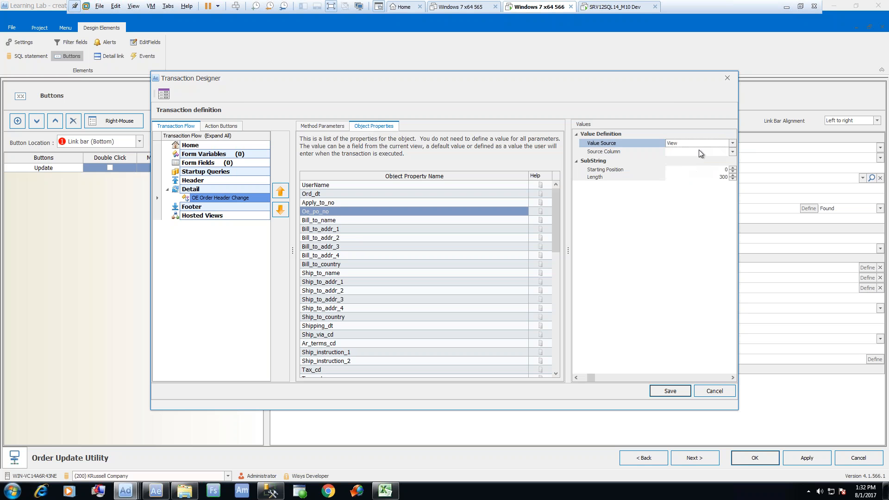
pyautogui.click(732, 151)
pyautogui.moveTo(732, 165); pyautogui.dragTo(731, 181)
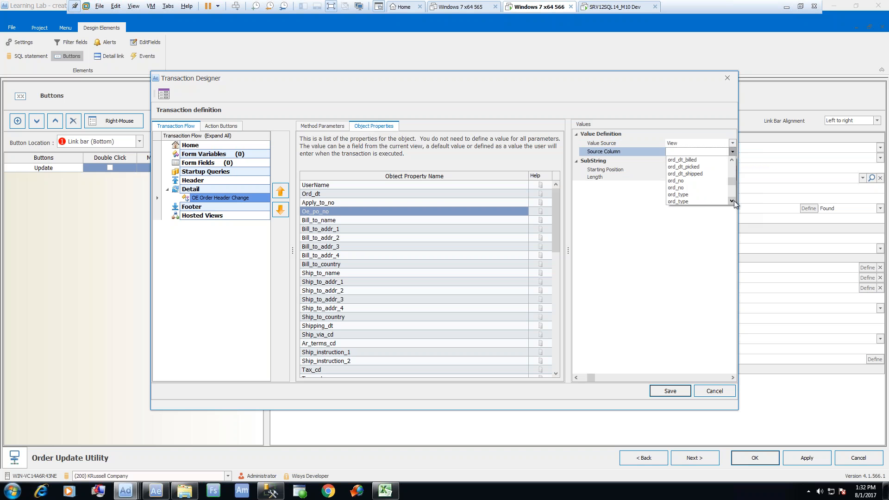
pyautogui.click(732, 160)
pyautogui.click(732, 160)
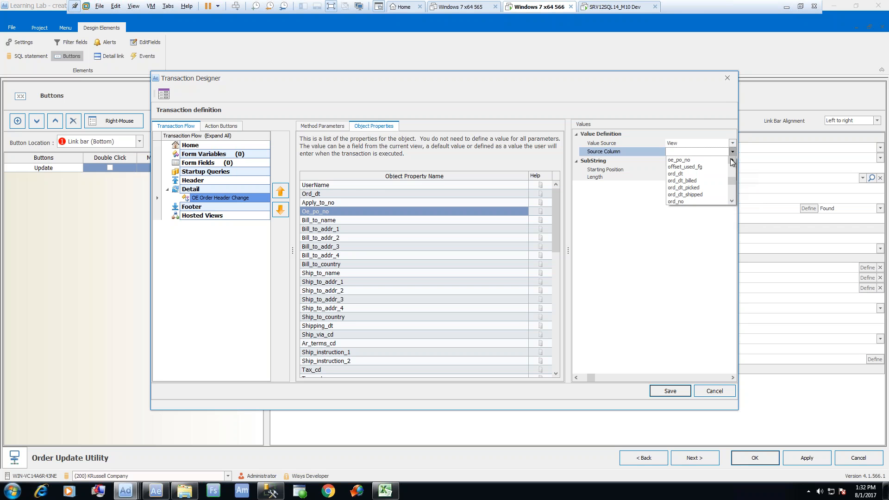
pyautogui.click(732, 160)
pyautogui.click(732, 160)
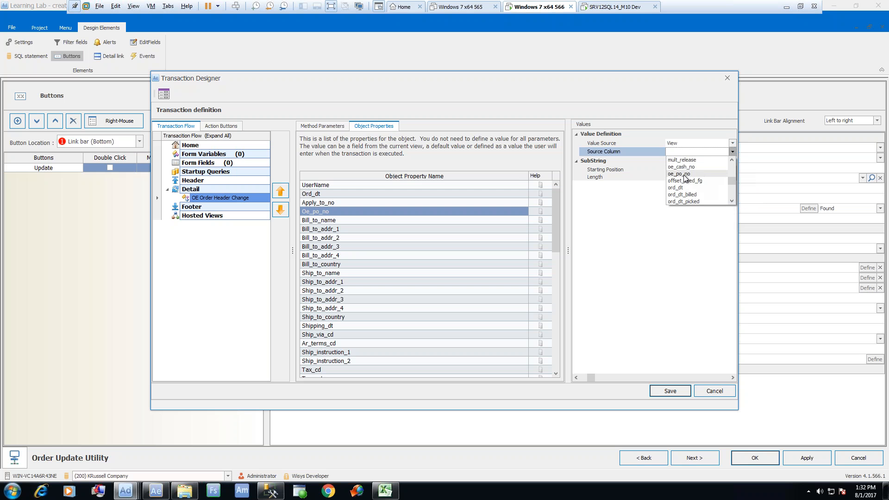
pyautogui.click(682, 174)
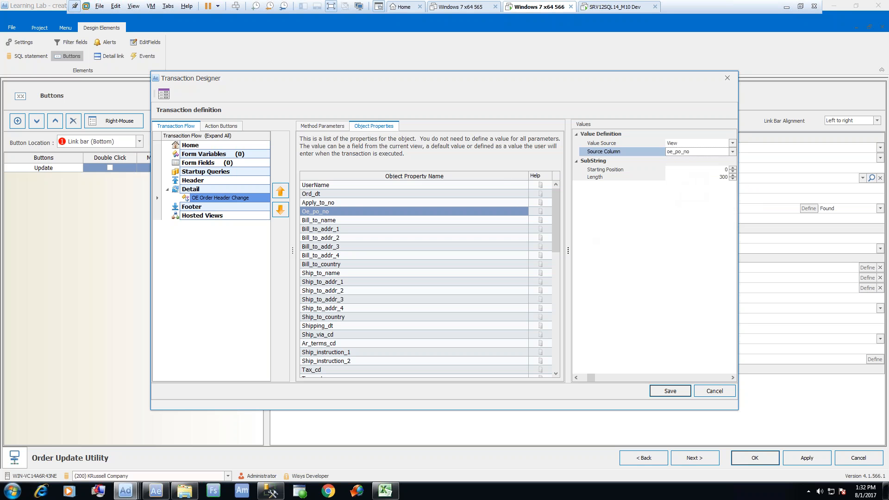
# Step: Set the Ship_instruction_1 property's value source to View with ship_instruction_1 as the source column
pyautogui.moveTo(557, 237); pyautogui.dragTo(557, 242)
pyautogui.click(349, 334)
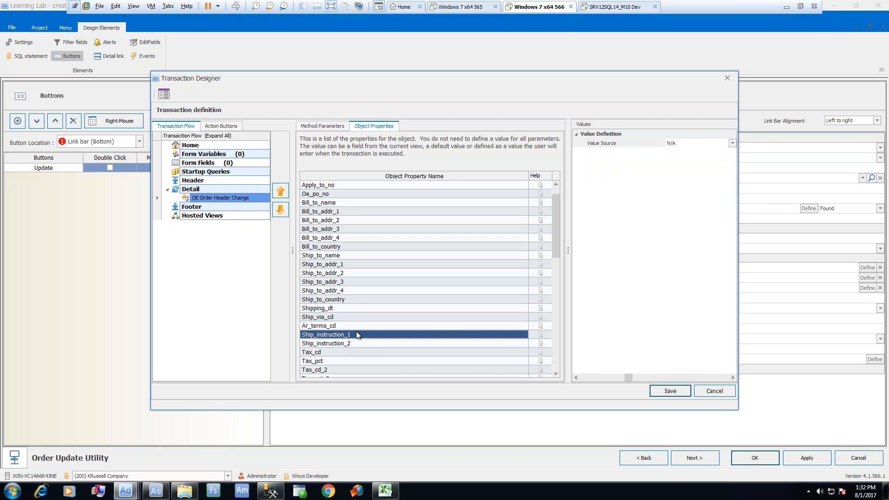
pyautogui.click(732, 145)
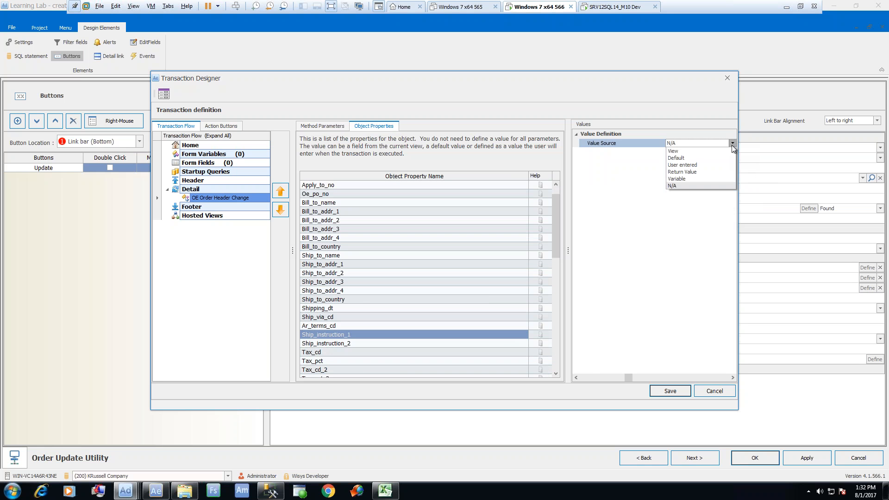
pyautogui.click(706, 151)
pyautogui.click(732, 152)
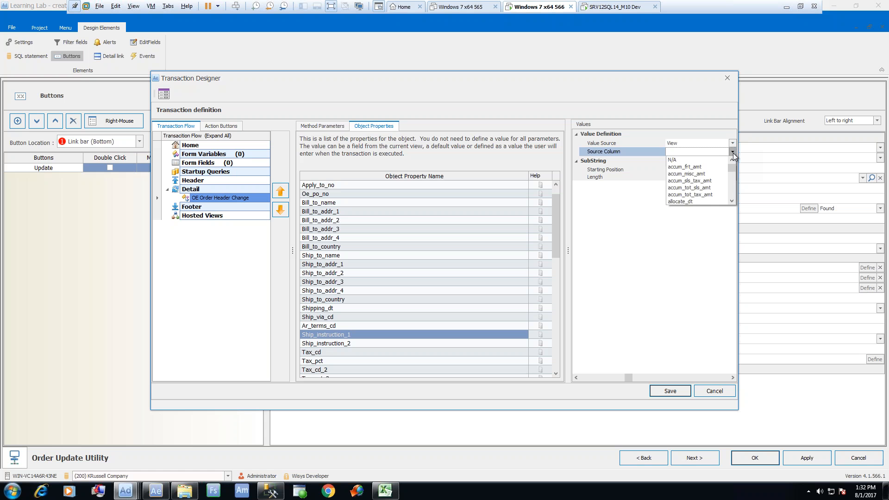
pyautogui.moveTo(735, 169); pyautogui.dragTo(734, 187)
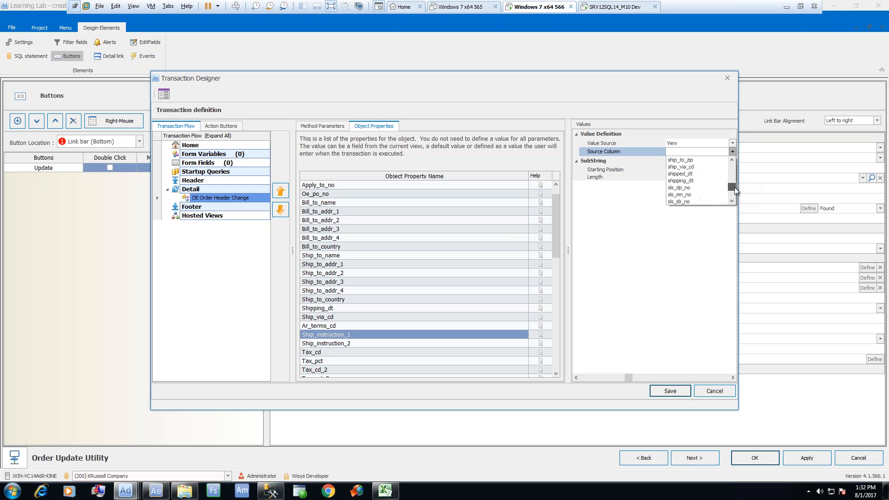
pyautogui.click(732, 159)
pyautogui.click(732, 160)
pyautogui.click(733, 157)
pyautogui.click(733, 158)
pyautogui.click(733, 158)
pyautogui.click(732, 158)
pyautogui.click(733, 158)
pyautogui.click(732, 158)
pyautogui.click(732, 158)
pyautogui.click(733, 158)
pyautogui.click(700, 187)
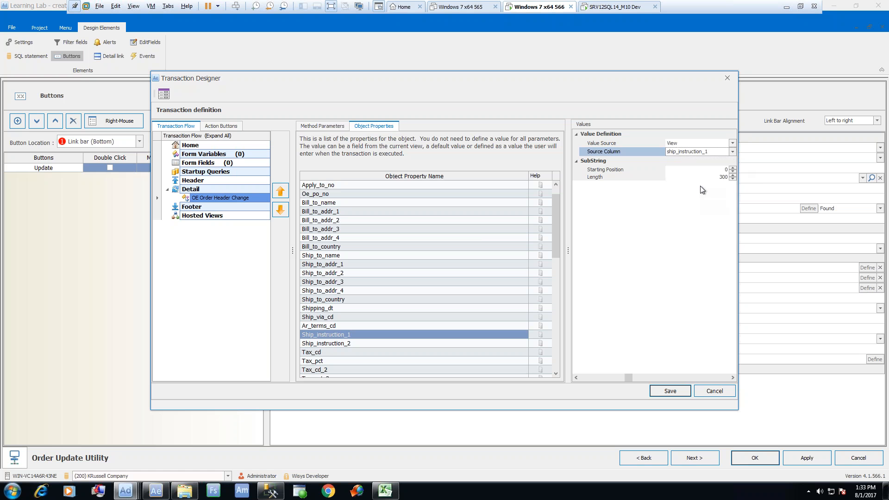
# Step: Set the Ship_instruction_2 property's value source to View with ship_instruction_2 as the source column
pyautogui.click(338, 344)
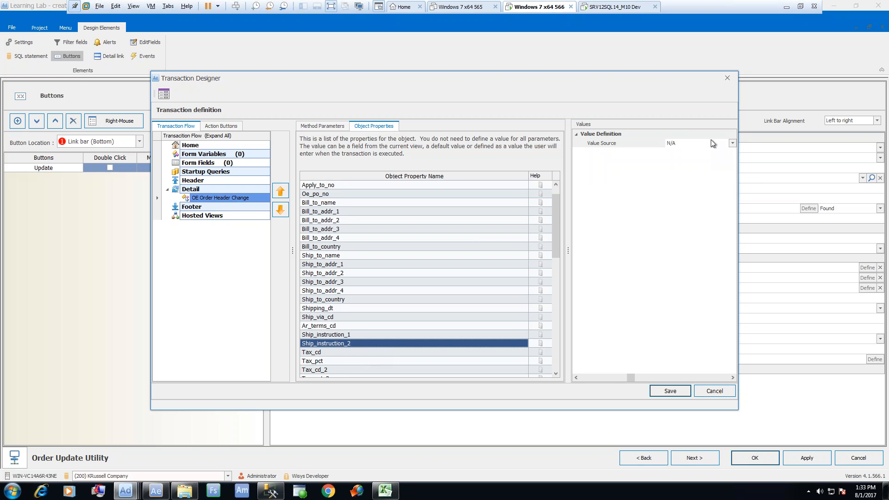
pyautogui.click(732, 144)
pyautogui.click(699, 186)
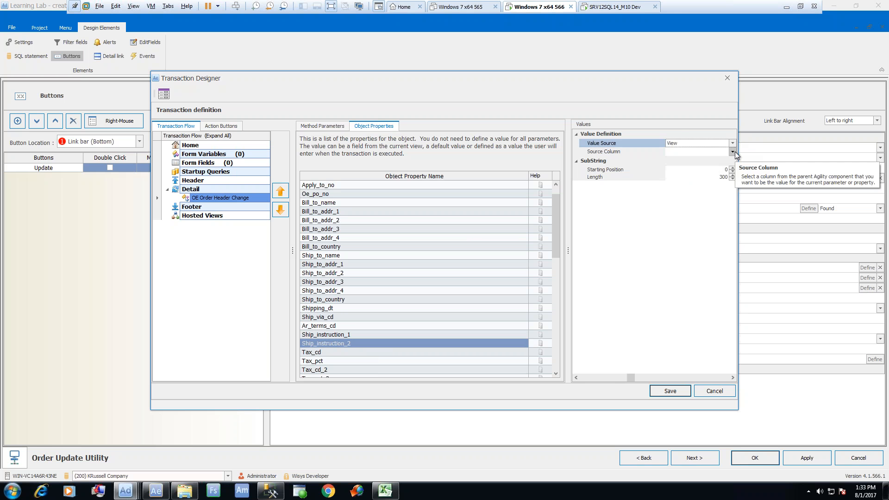
pyautogui.click(732, 151)
pyautogui.moveTo(732, 167); pyautogui.dragTo(736, 187)
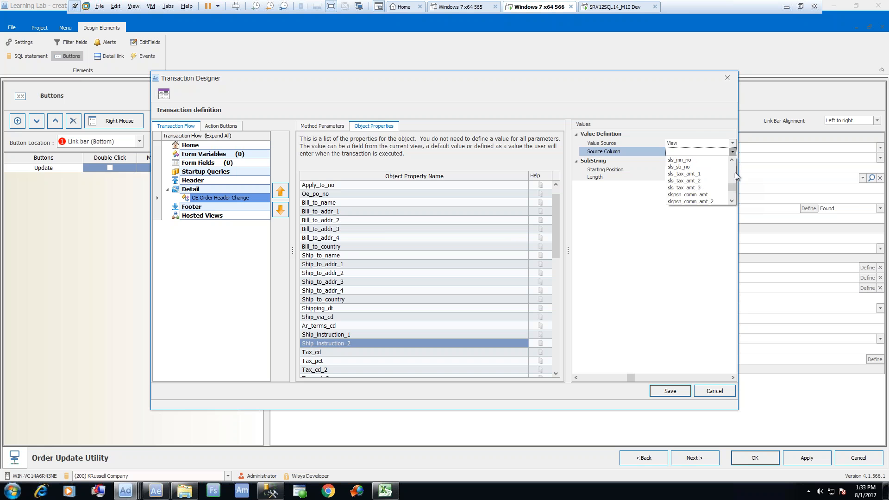
pyautogui.click(732, 162)
pyautogui.click(733, 171)
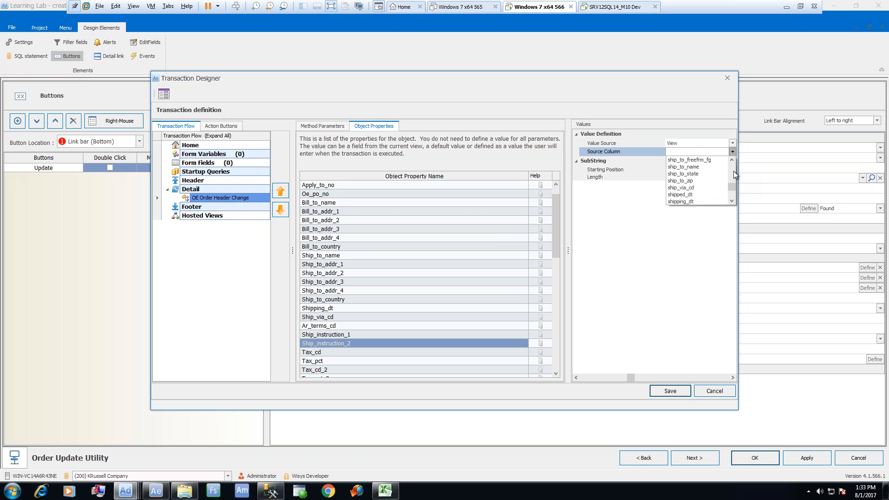
pyautogui.click(733, 171)
pyautogui.click(733, 171)
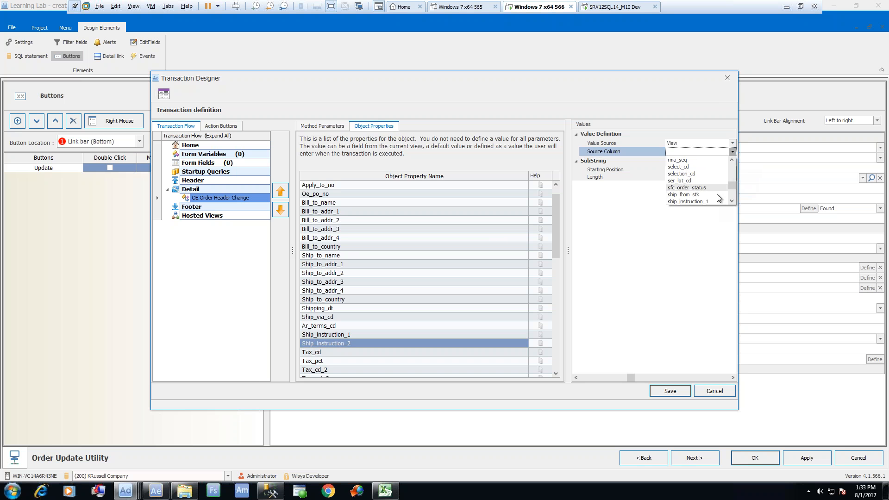
pyautogui.click(730, 202)
pyautogui.click(704, 202)
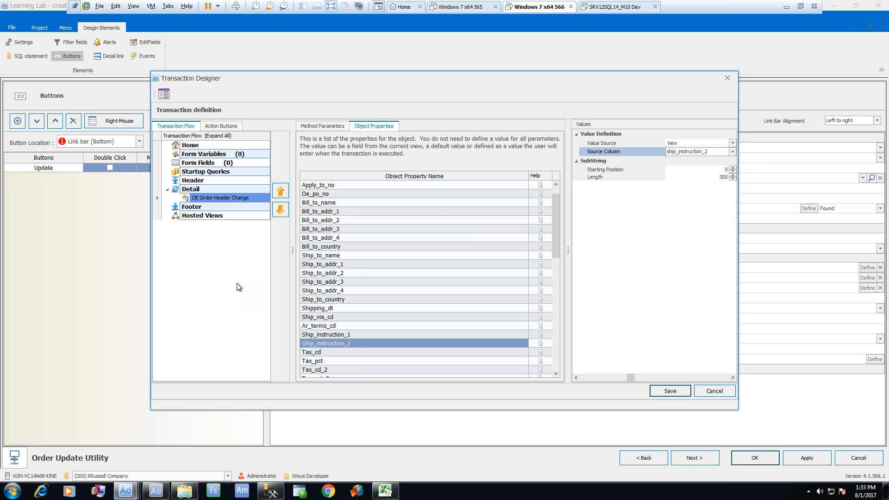
# Step: Set the Ship_via_cd property's value source to View with ship_via_cd as the source column
pyautogui.click(382, 318)
pyautogui.click(732, 143)
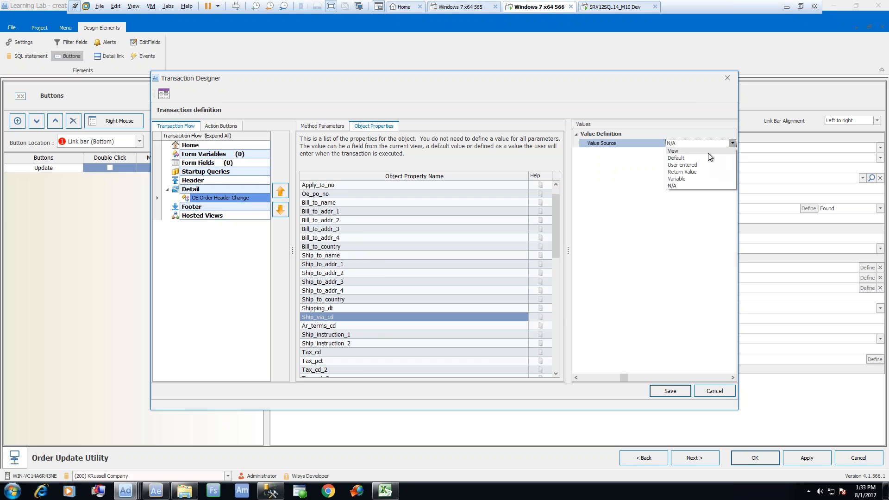
pyautogui.click(711, 151)
pyautogui.click(732, 152)
pyautogui.moveTo(732, 172); pyautogui.dragTo(732, 176)
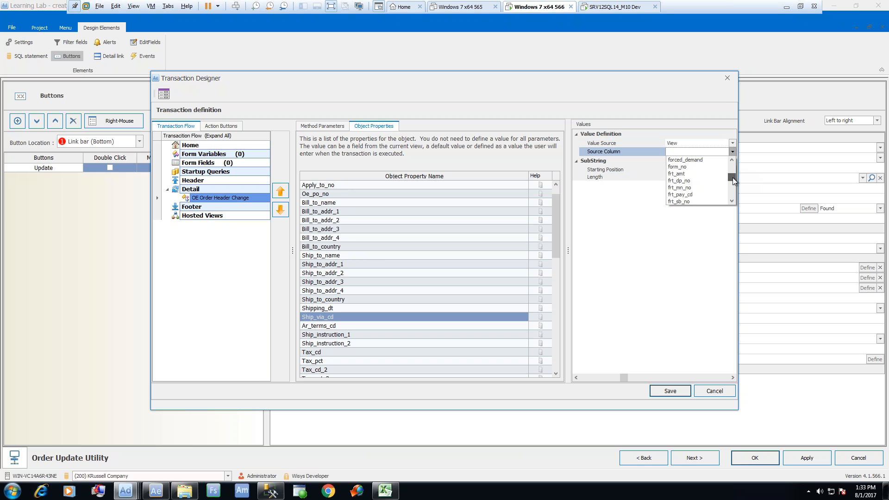
pyautogui.scroll(-6, 731, 194)
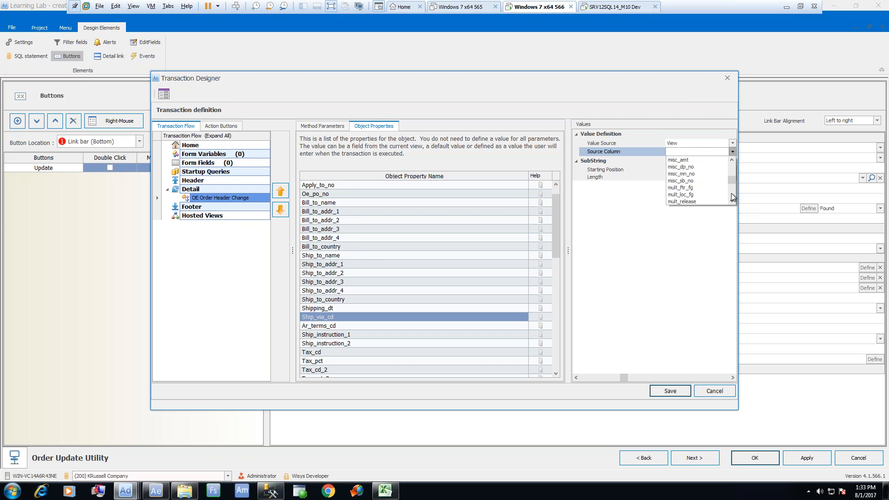
pyautogui.scroll(-6, 732, 194)
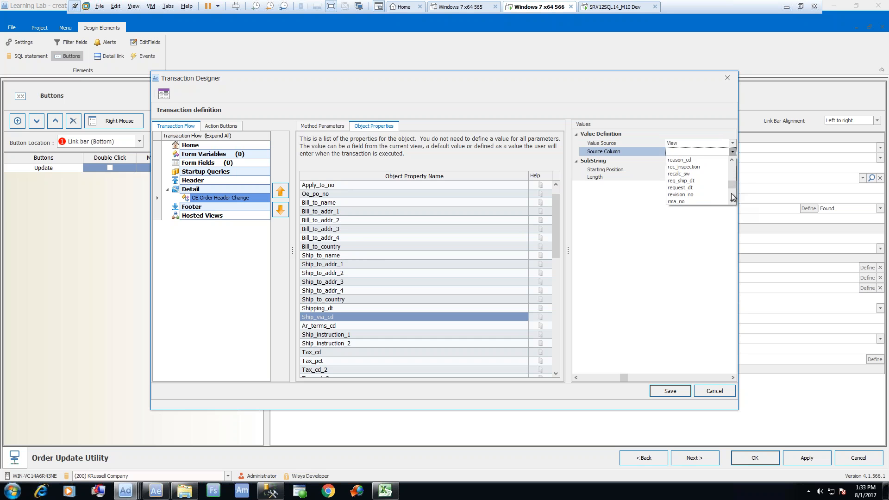
pyautogui.scroll(-3, 731, 203)
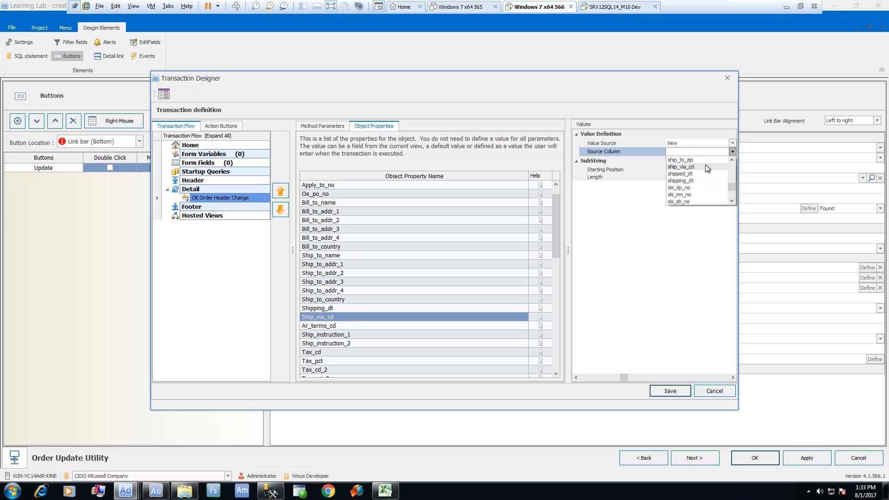
pyautogui.click(706, 166)
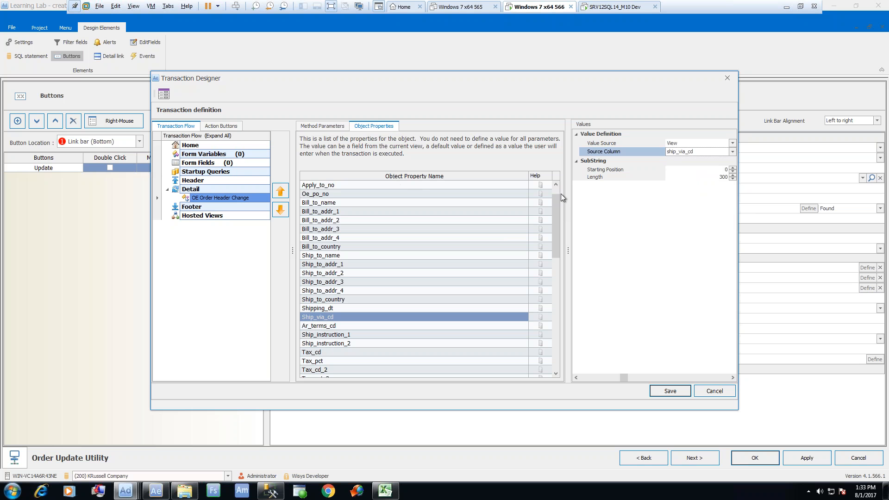
pyautogui.moveTo(555, 226); pyautogui.dragTo(538, 309)
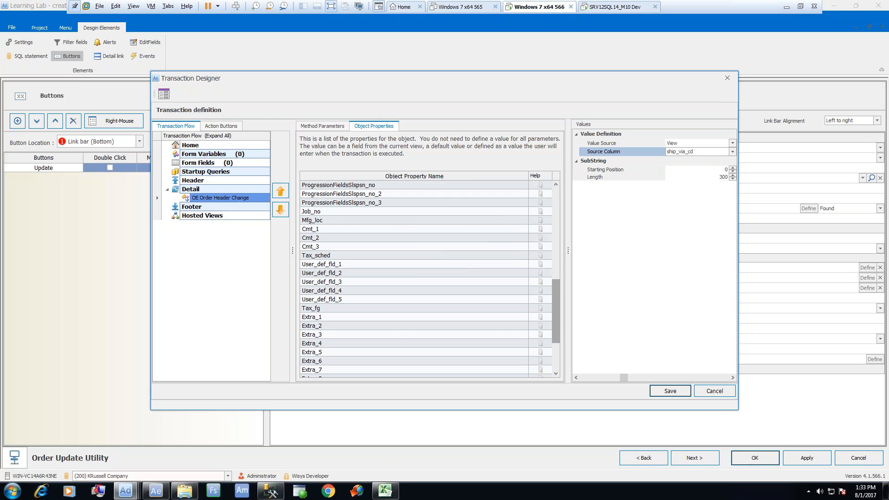
pyautogui.moveTo(557, 310); pyautogui.dragTo(568, 199)
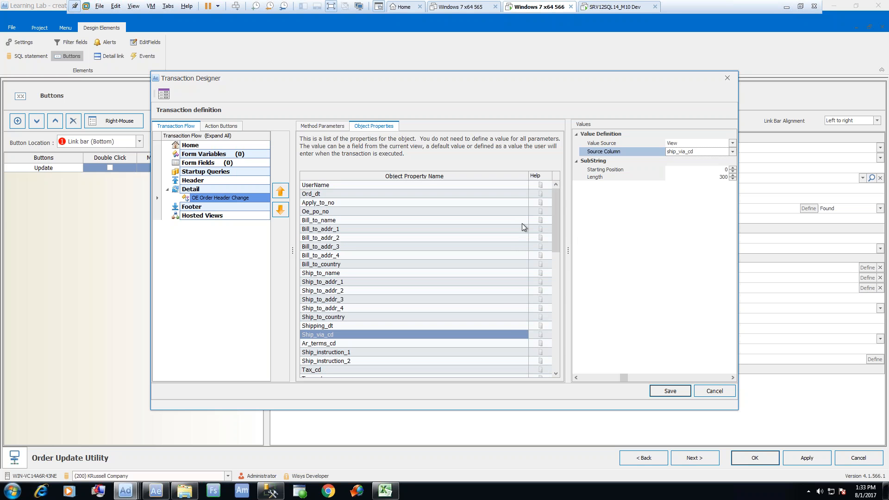
# Step: Add a second transaction under Detail, filtering the transaction names by "oe ord" and picking OE Order Line Change
pyautogui.rightClick(220, 188)
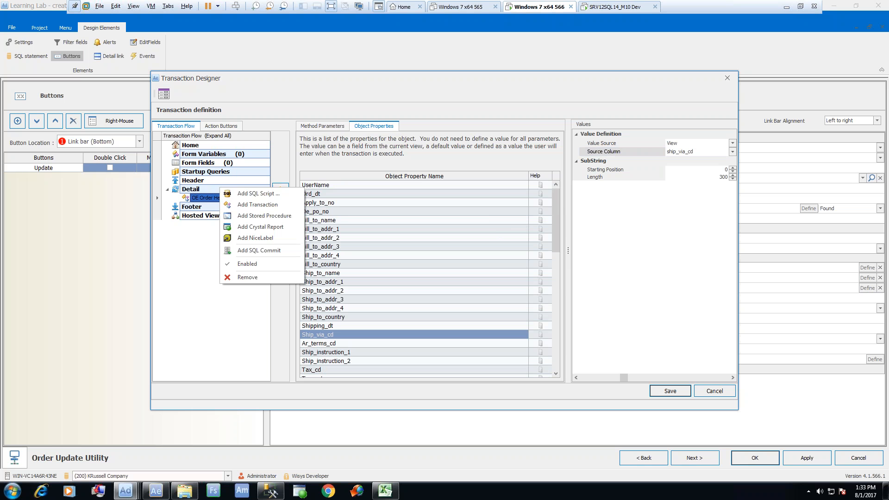
pyautogui.click(245, 205)
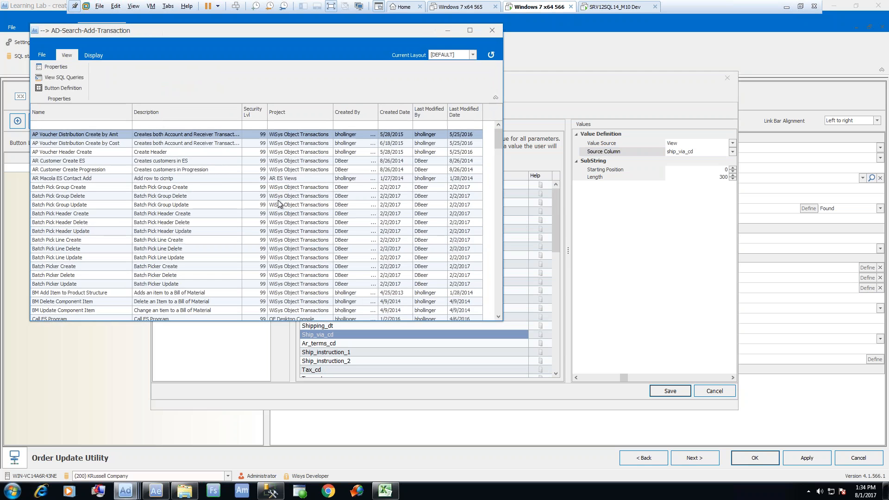
pyautogui.click(115, 125)
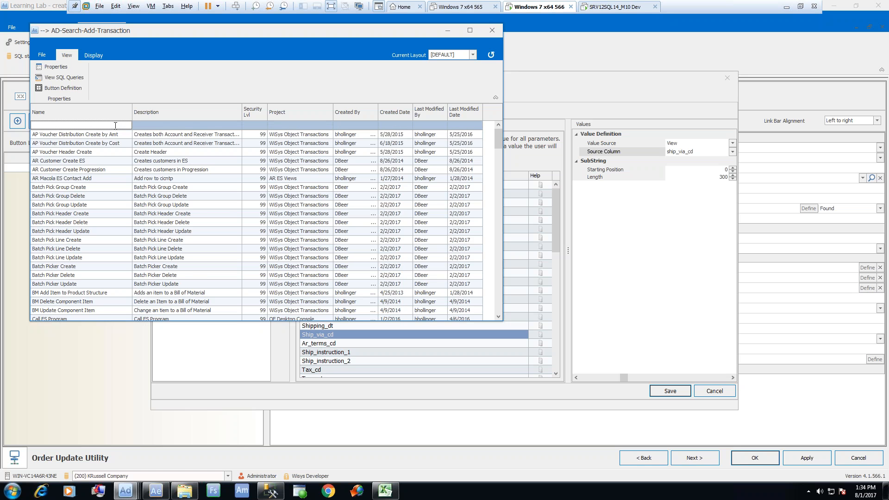
pyautogui.write('oe ord')
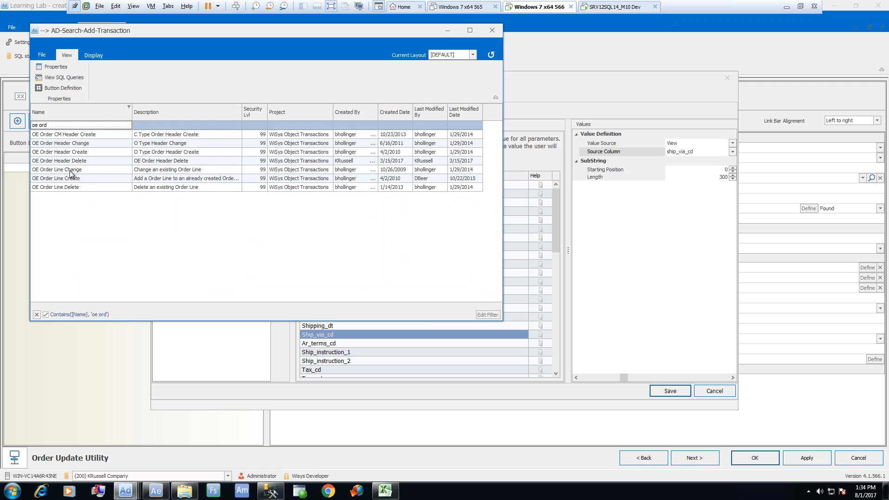
pyautogui.click(97, 169)
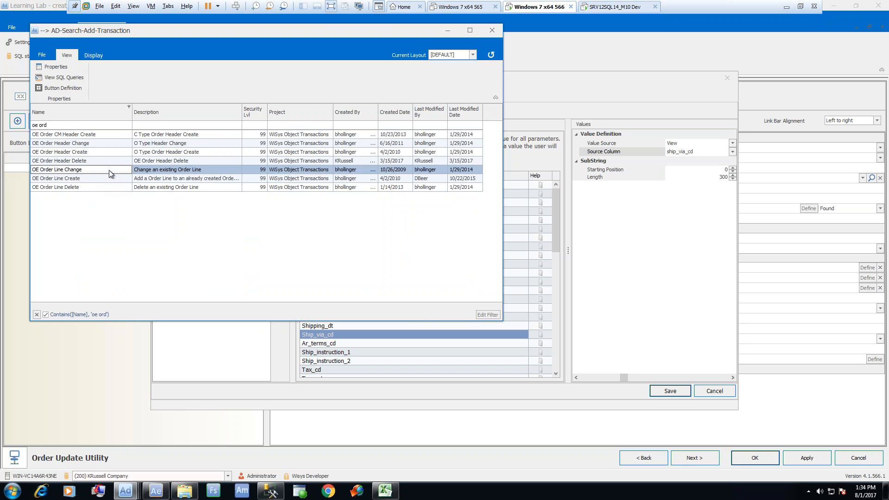
pyautogui.doubleClick(106, 169)
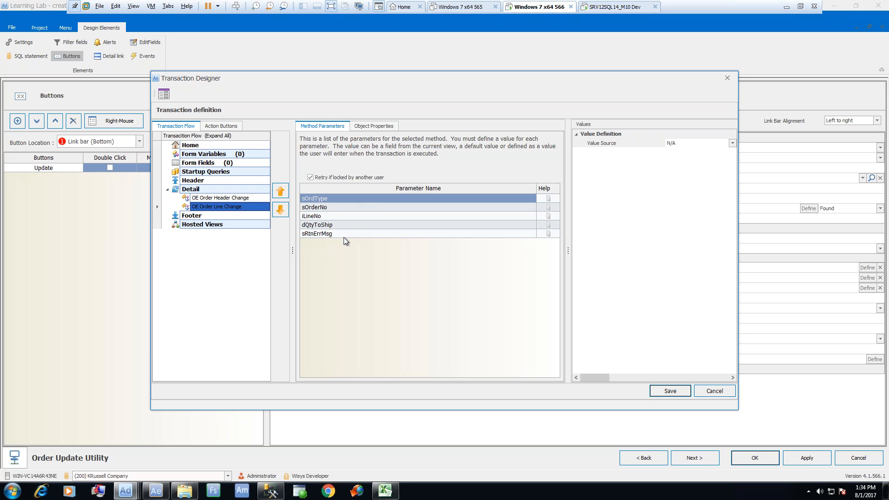
# Step: Set the sOrdType parameter's value source to View with ord_type as the source column
pyautogui.click(733, 143)
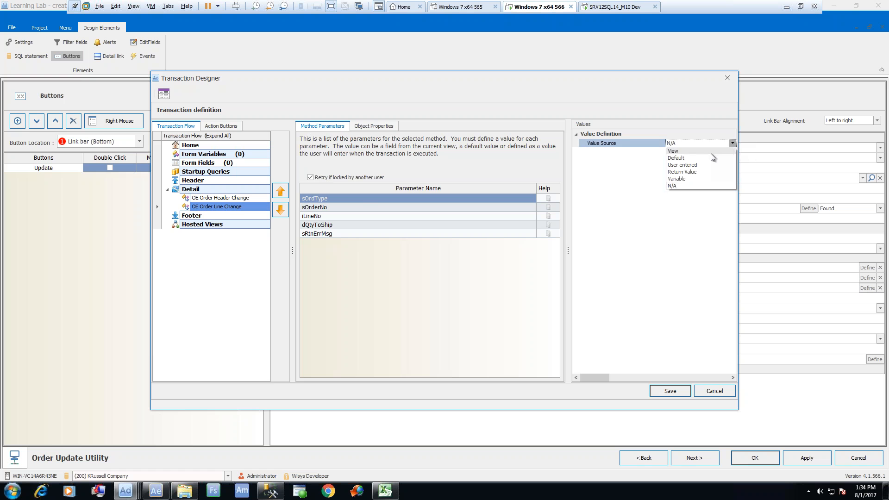
pyautogui.click(711, 153)
pyautogui.click(710, 153)
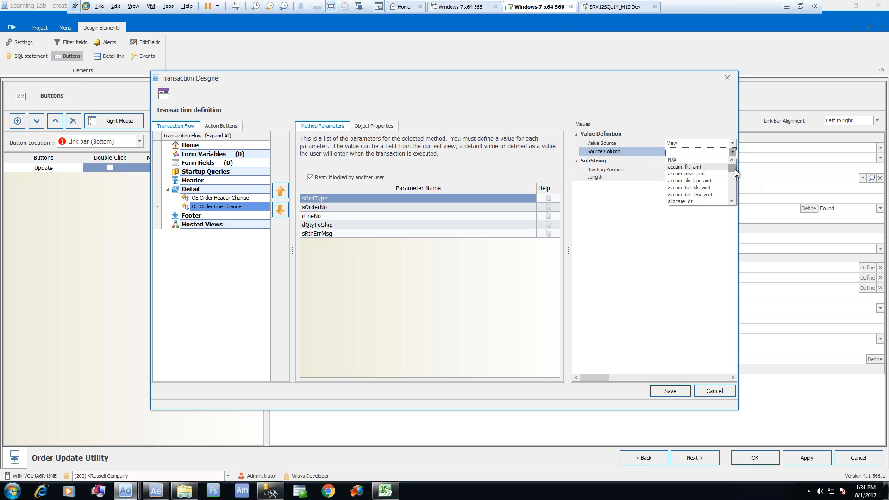
pyautogui.moveTo(734, 168); pyautogui.dragTo(736, 179)
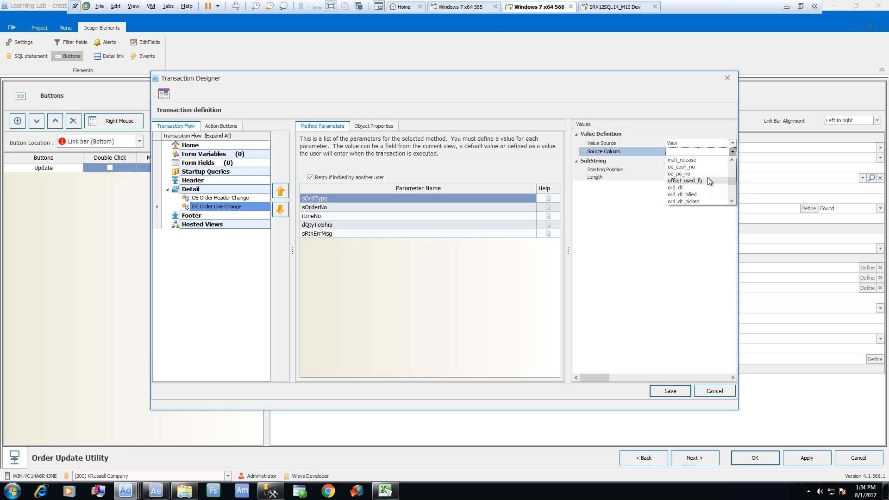
pyautogui.write('ord_dt')
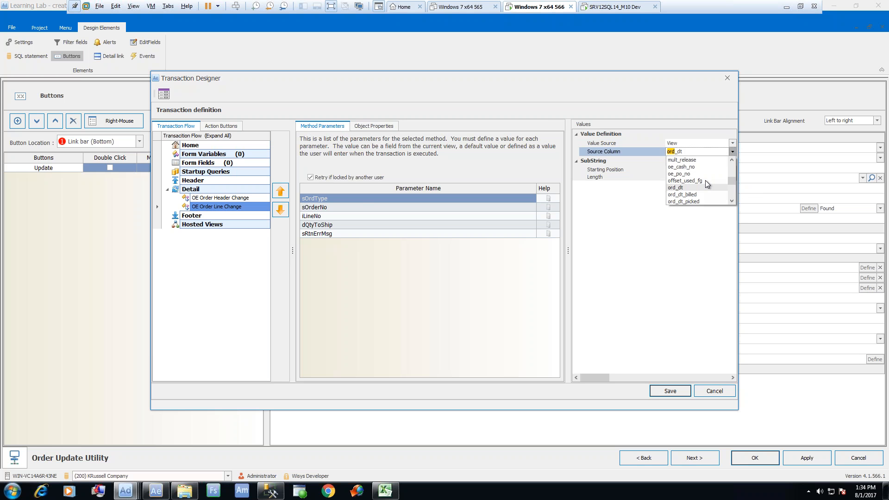
pyautogui.scroll(-2, 695, 193)
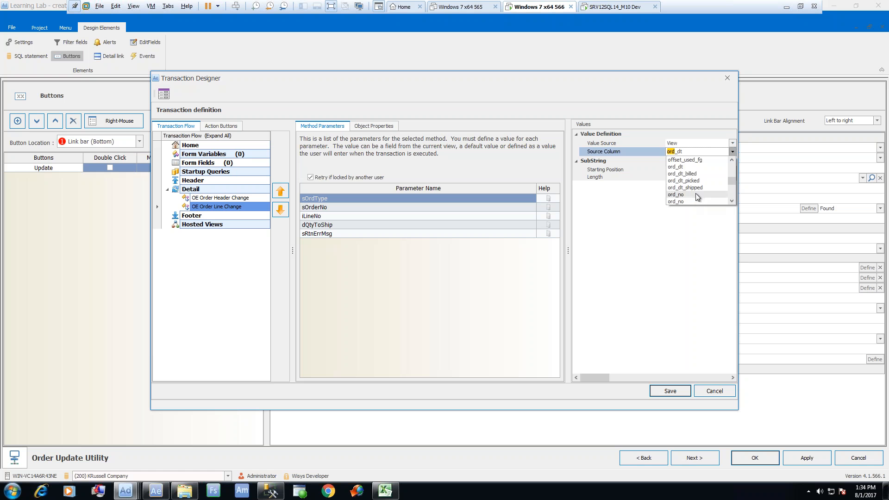
pyautogui.click(699, 188)
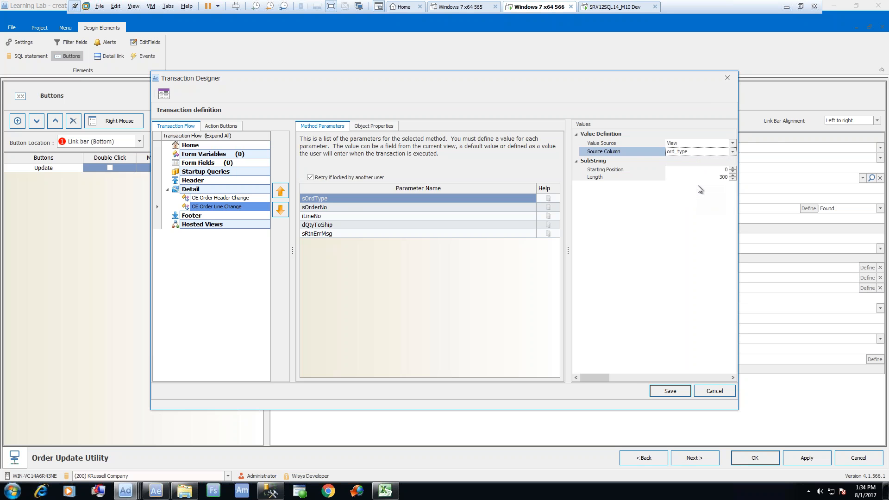
# Step: Set the sOrderNo parameter's value source to View with ord_no as the source column
pyautogui.click(330, 207)
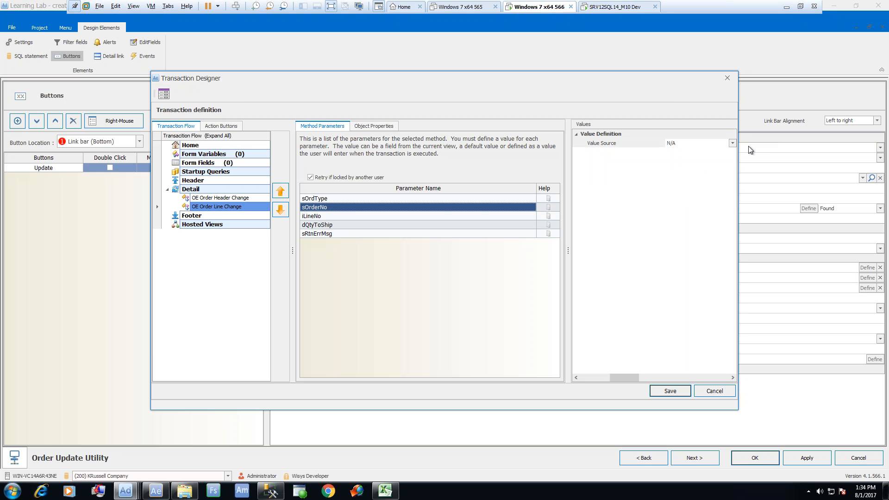
pyautogui.click(730, 143)
pyautogui.click(711, 151)
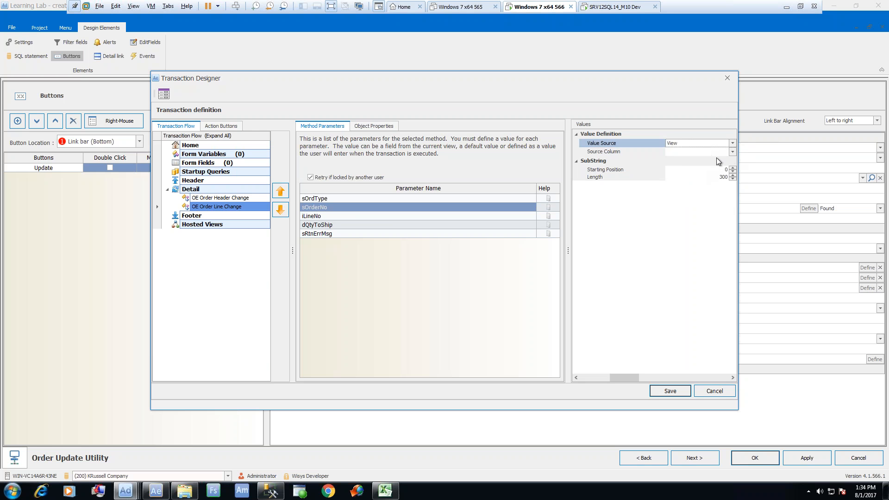
pyautogui.click(732, 152)
pyautogui.write('ord_no')
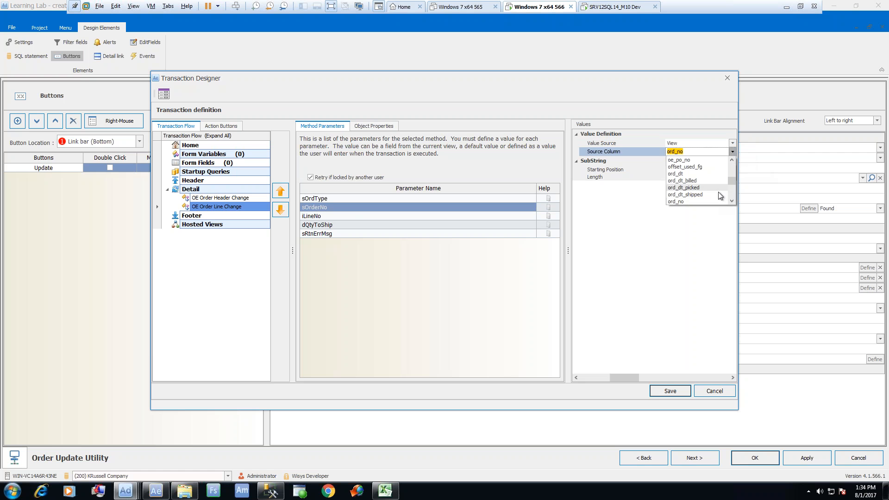
pyautogui.click(704, 202)
# Step: Set the iLineNo parameter's value source to View with line_seq_no as the source column
pyautogui.click(350, 216)
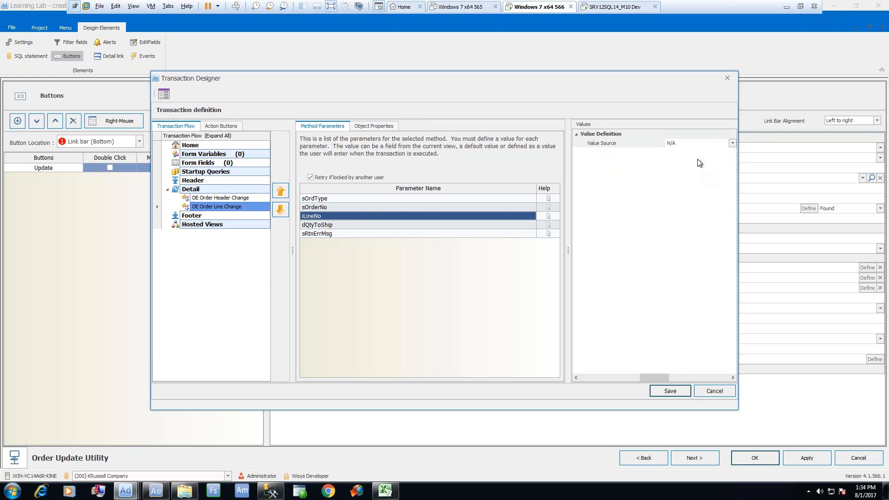
pyautogui.click(732, 144)
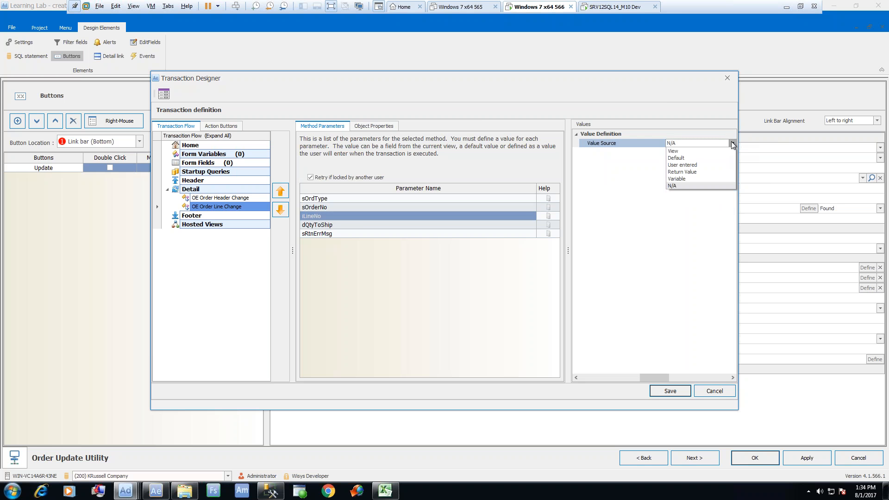
pyautogui.click(699, 149)
pyautogui.click(700, 152)
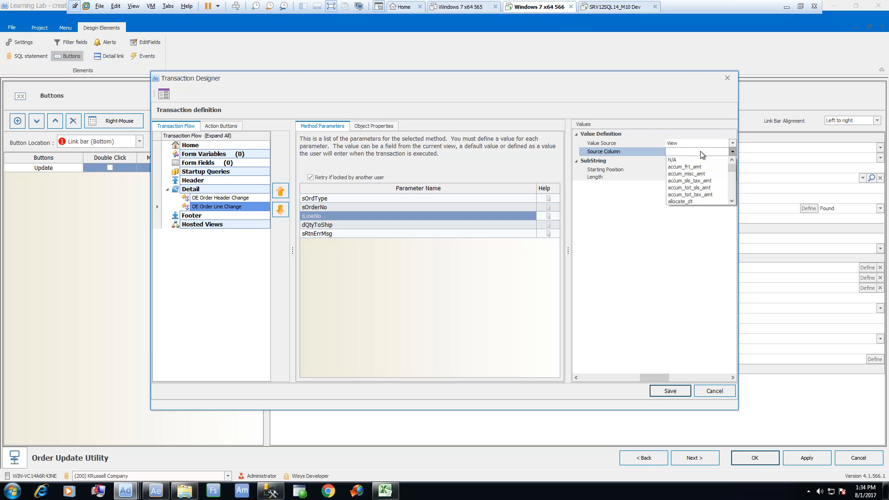
pyautogui.write('line_no')
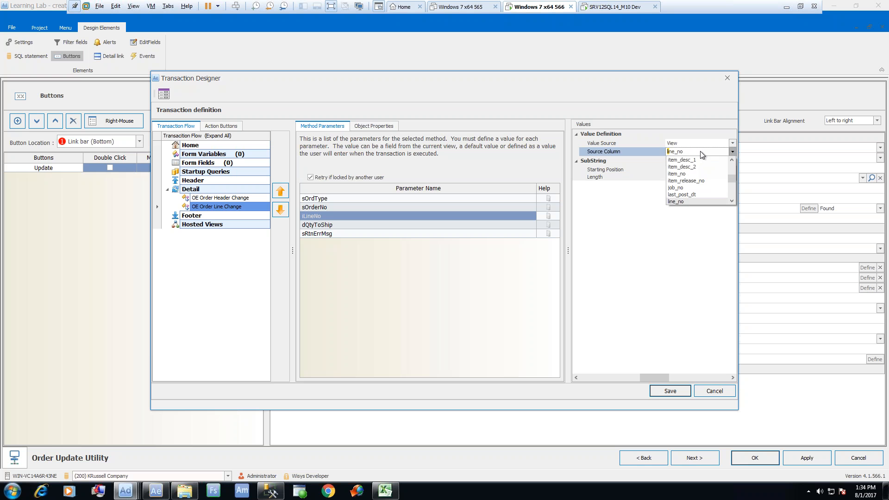
pyautogui.scroll(5, 729, 173)
pyautogui.scroll(-3, 733, 195)
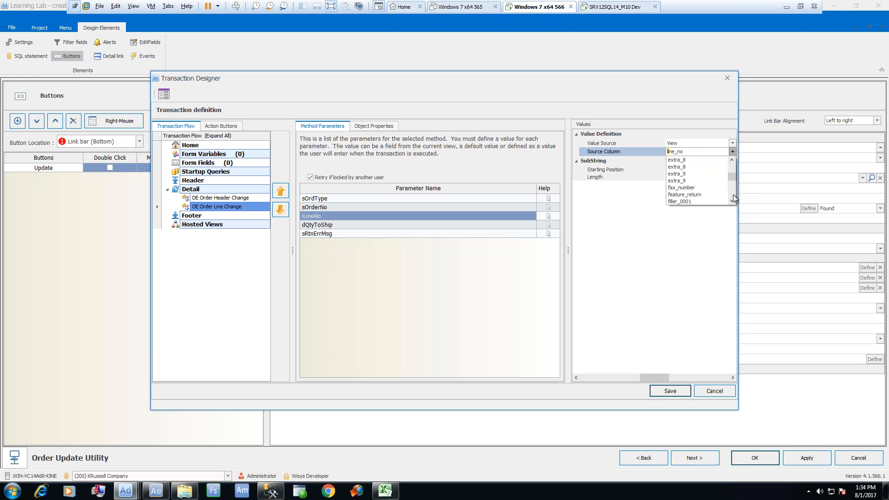
pyautogui.click(732, 201)
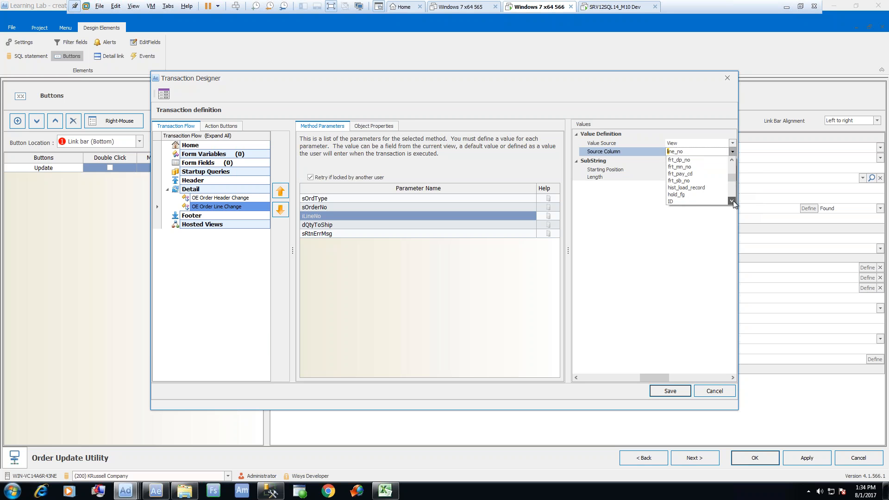
pyautogui.click(733, 200)
pyautogui.click(732, 201)
pyautogui.click(732, 201)
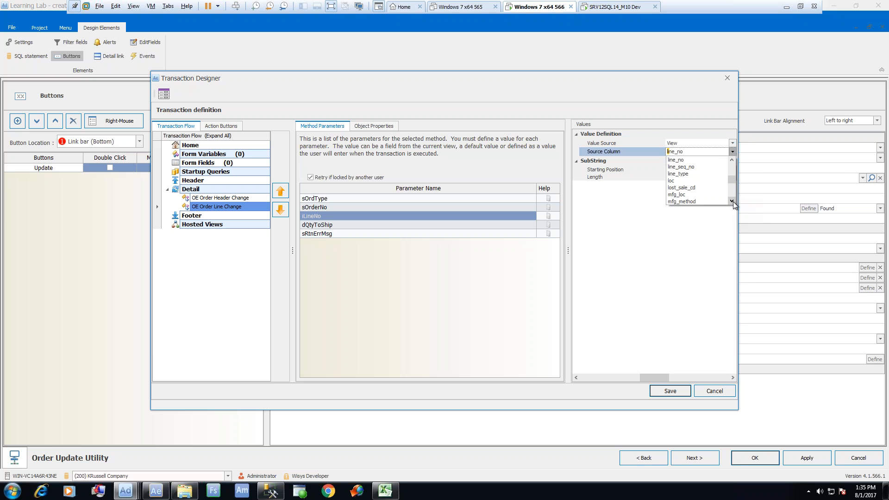
pyautogui.click(696, 166)
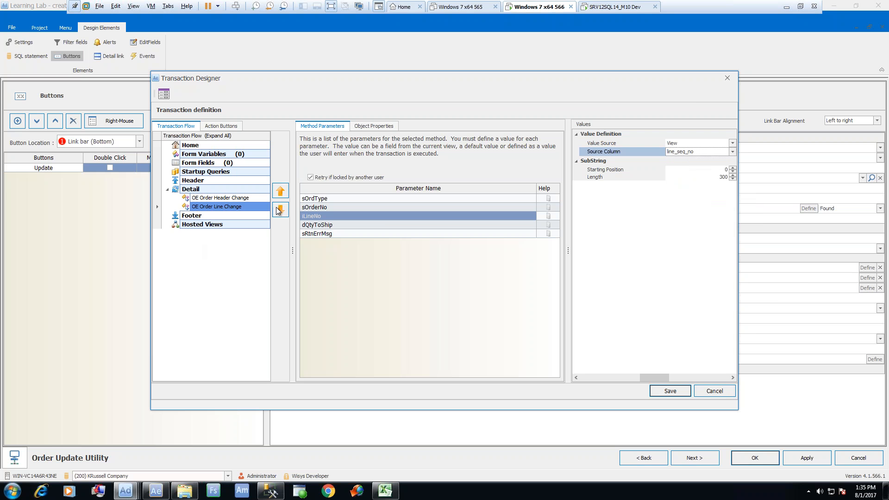
# Step: Set the dQtyToShip parameter's value source to View and choose its source column from the view
pyautogui.click(394, 226)
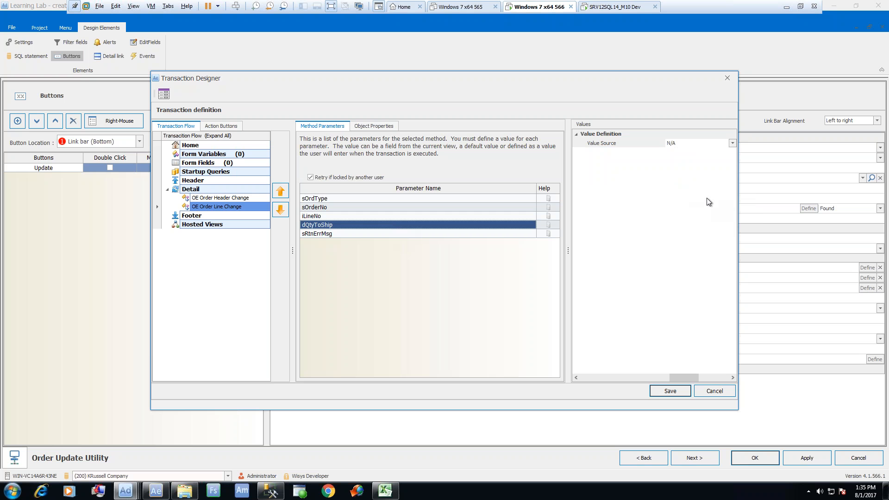
pyautogui.click(733, 143)
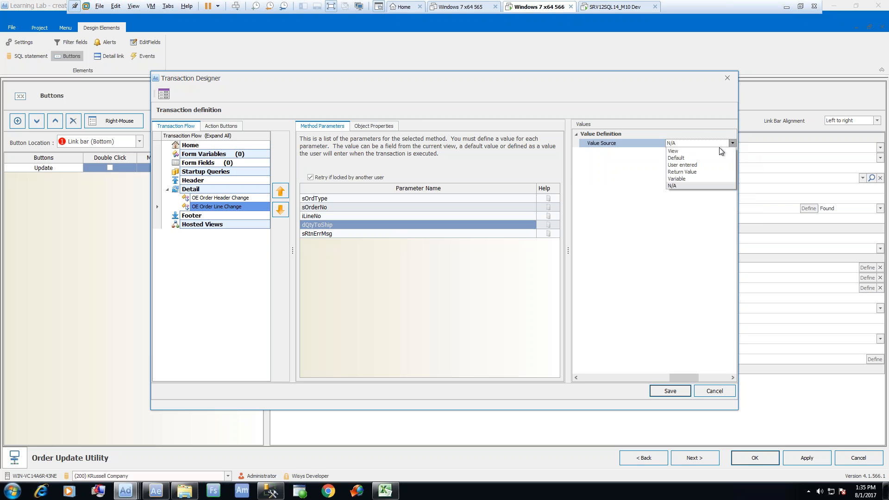
pyautogui.click(717, 151)
pyautogui.click(730, 151)
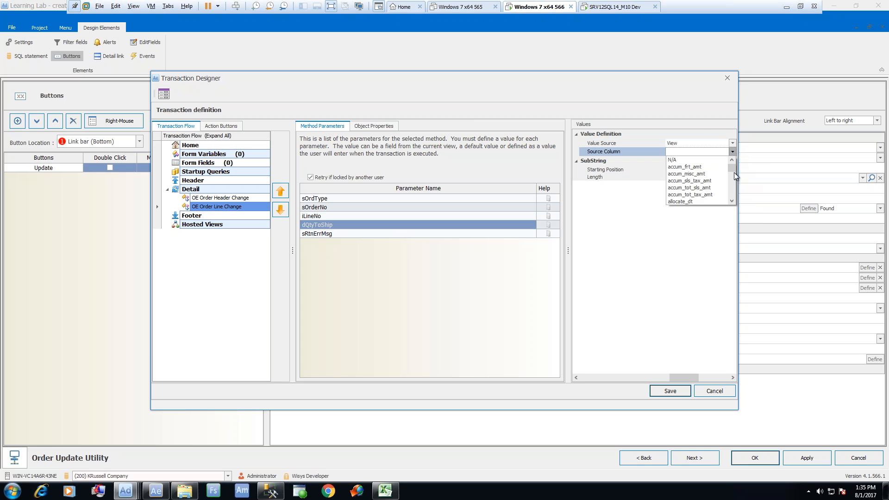
pyautogui.moveTo(733, 167)
pyautogui.mouseDown()
pyautogui.moveTo(731, 186)
pyautogui.moveTo(732, 172)
pyautogui.mouseUp()
pyautogui.scroll(3, 733, 172)
pyautogui.click(684, 181)
# Step: Set the return variable of the sRtnErrMsg parameter to Error message
pyautogui.click(314, 234)
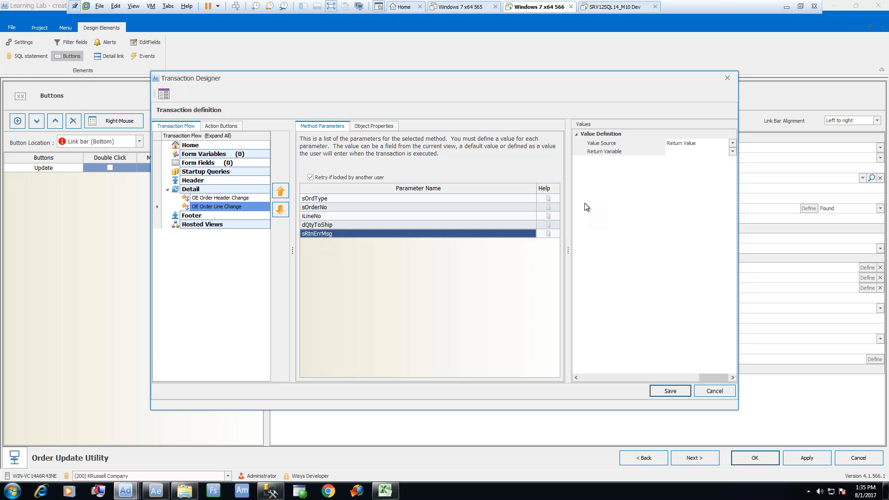
pyautogui.click(733, 152)
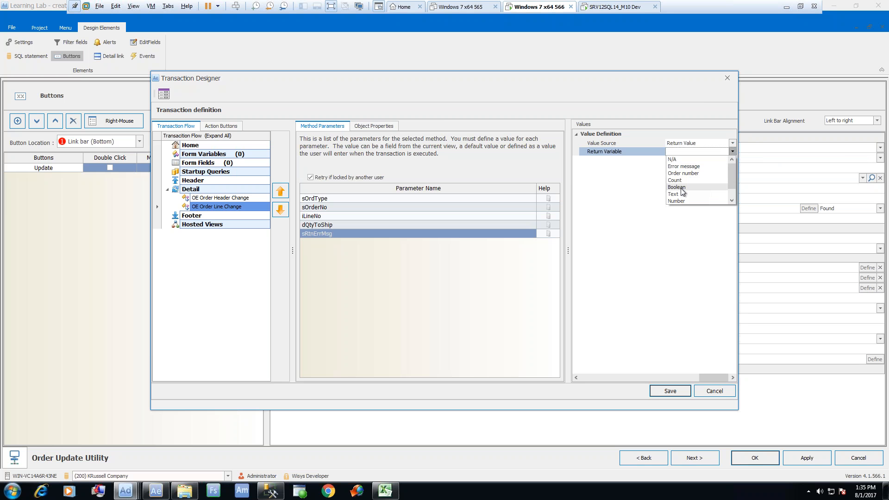
pyautogui.click(692, 166)
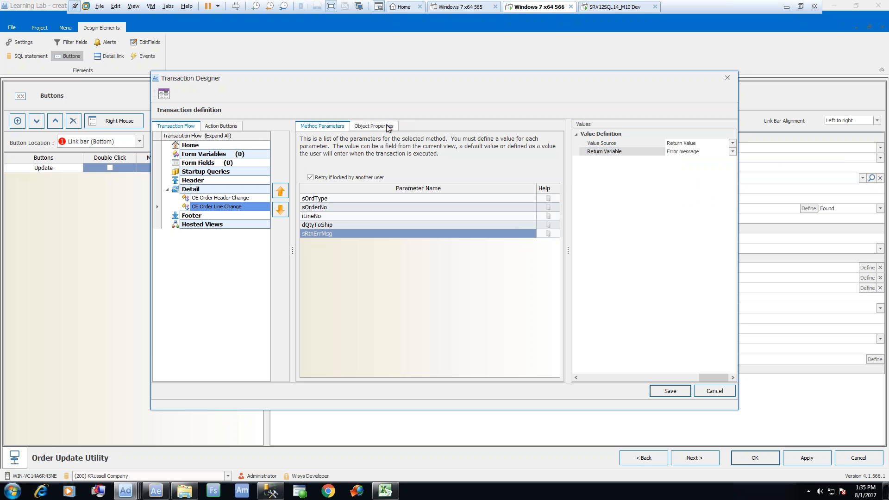
# Step: Set the Loc object property's value source to View with loc as the source column, and save the transaction definition
pyautogui.click(388, 126)
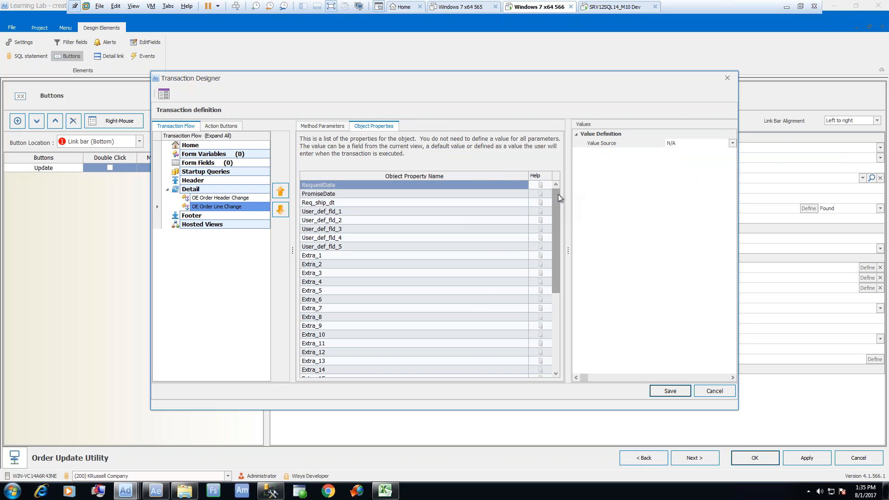
pyautogui.moveTo(559, 198); pyautogui.dragTo(575, 272)
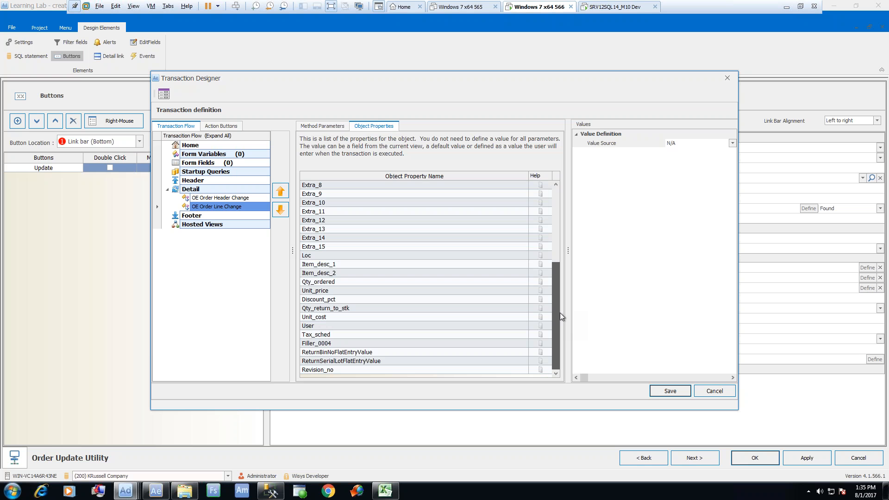
pyautogui.moveTo(559, 313); pyautogui.dragTo(557, 310)
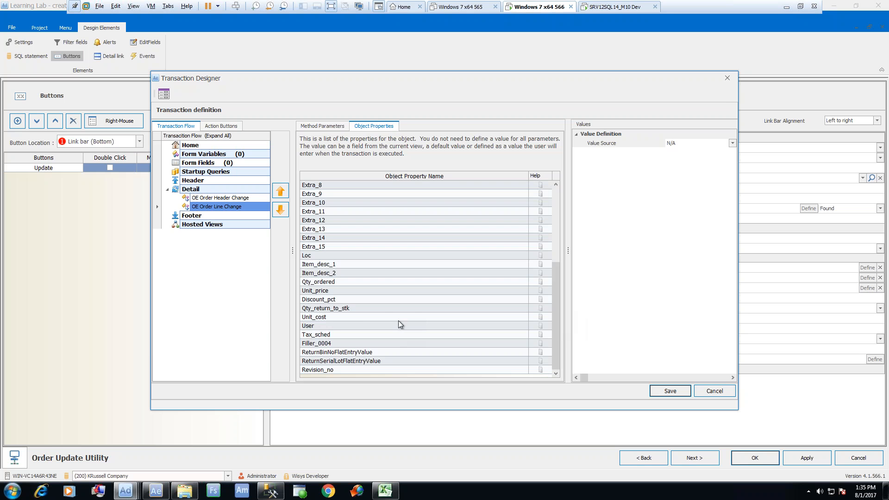
pyautogui.click(340, 256)
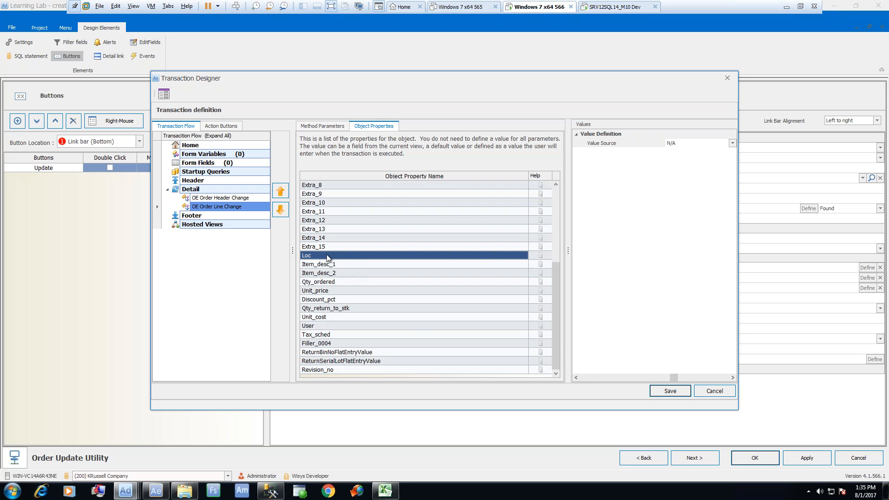
pyautogui.click(731, 143)
pyautogui.click(709, 149)
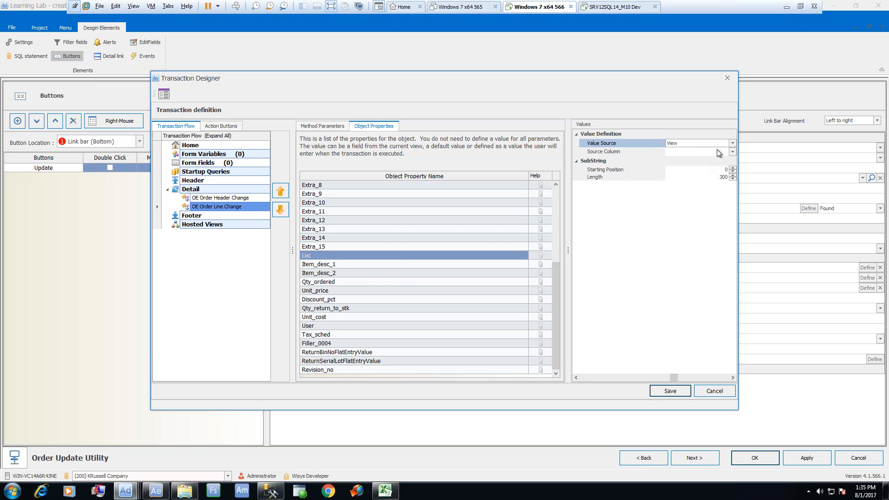
pyautogui.click(732, 152)
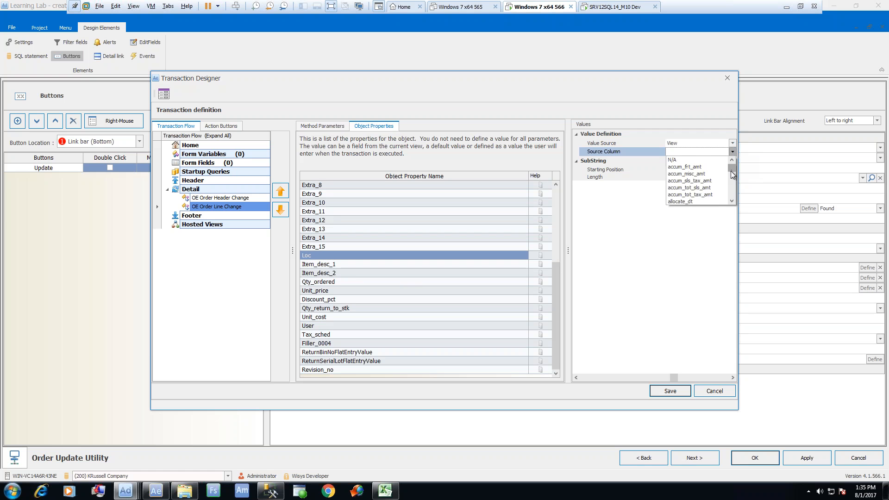
pyautogui.moveTo(732, 167); pyautogui.dragTo(733, 181)
pyautogui.click(732, 168)
pyautogui.click(732, 168)
pyautogui.click(733, 167)
pyautogui.click(732, 167)
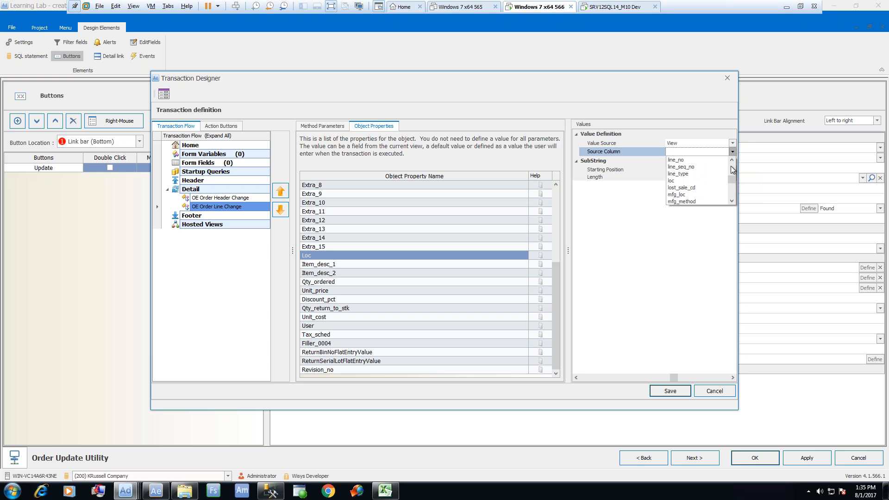
pyautogui.click(684, 179)
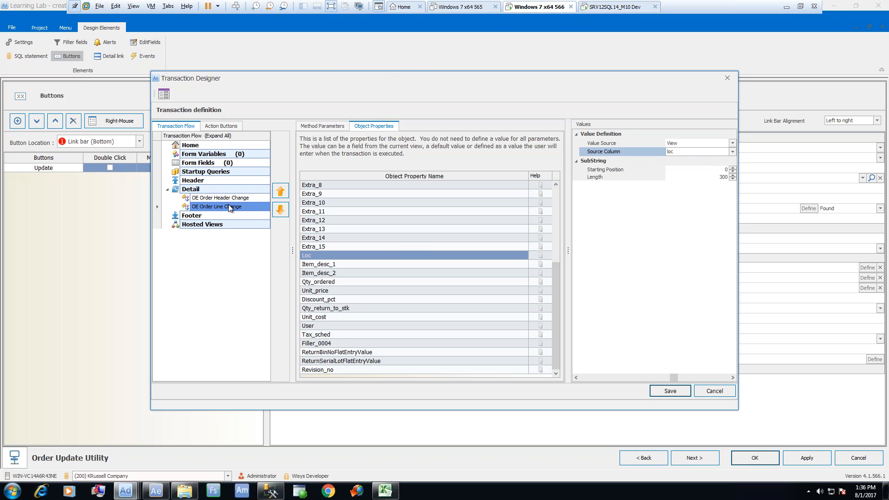
pyautogui.click(670, 391)
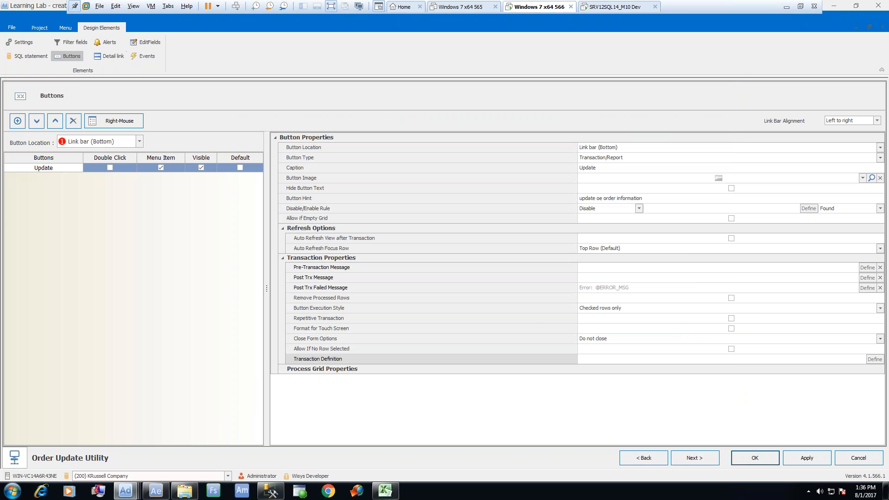
# Step: Advance past the Alerts page to the Edit Fields page and add oe_po_no as an edit field
pyautogui.click(706, 459)
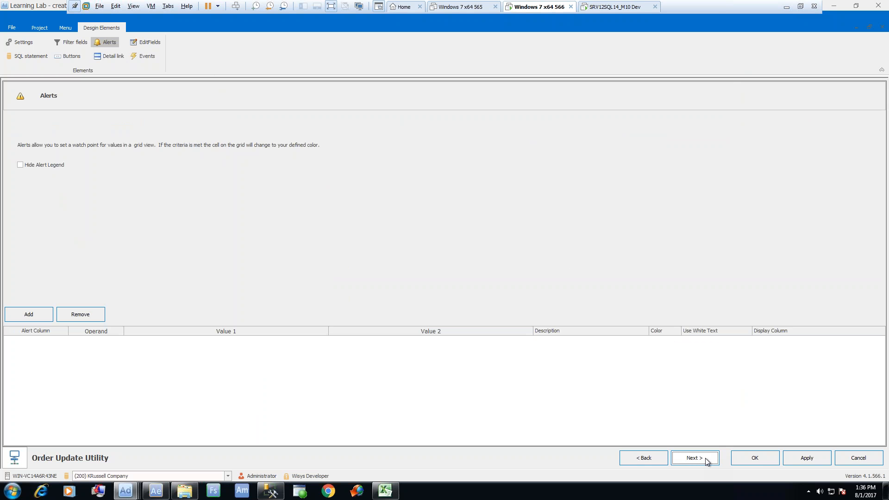
pyautogui.click(705, 458)
pyautogui.click(706, 460)
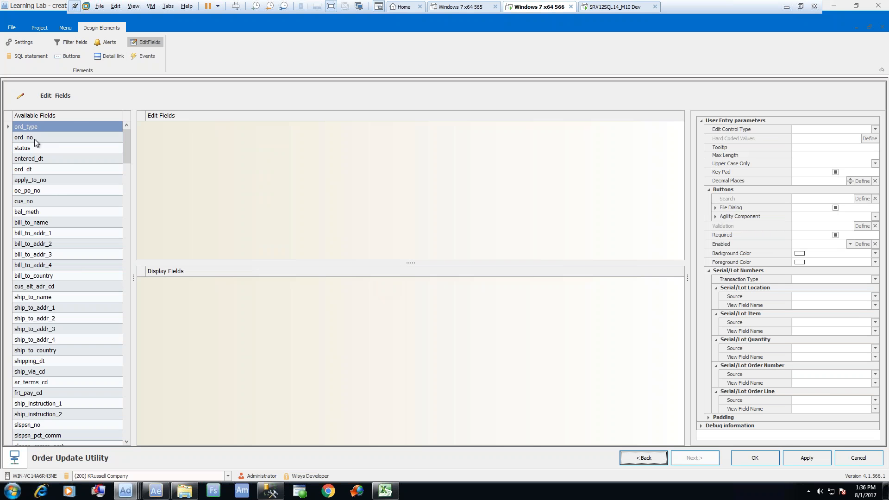
pyautogui.click(71, 189)
pyautogui.doubleClick(70, 189)
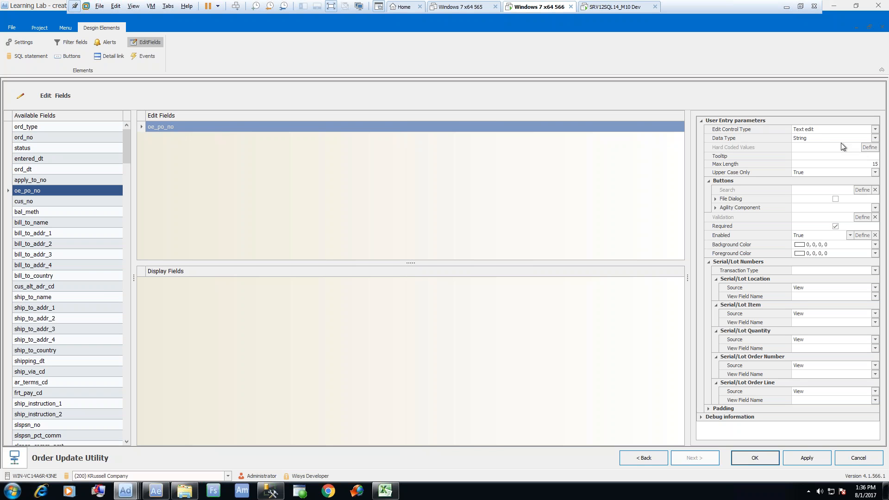
# Step: Set the max length of the oe_po_no edit field to 25 and make the field not required
pyautogui.click(871, 164)
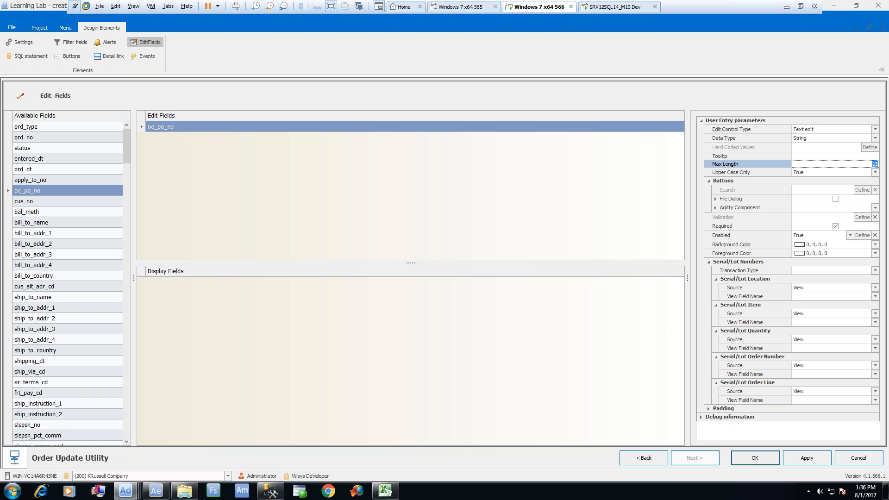
pyautogui.write('25')
pyautogui.press('Tab')
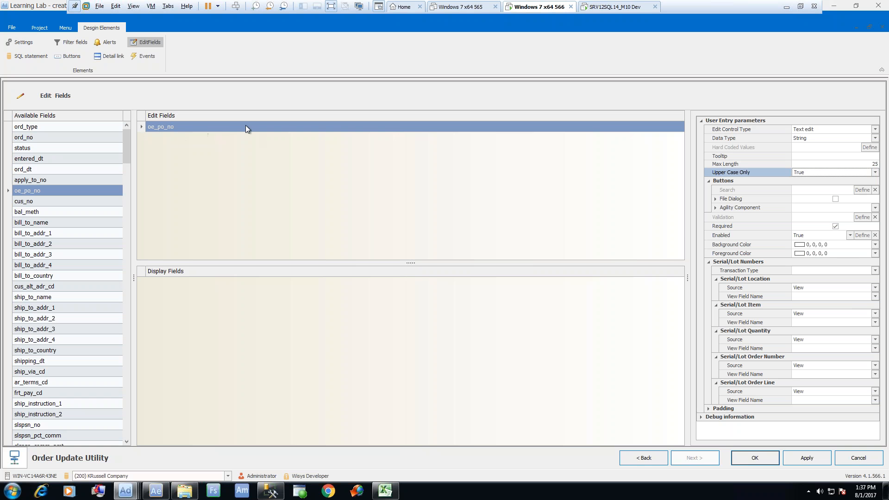
pyautogui.click(835, 227)
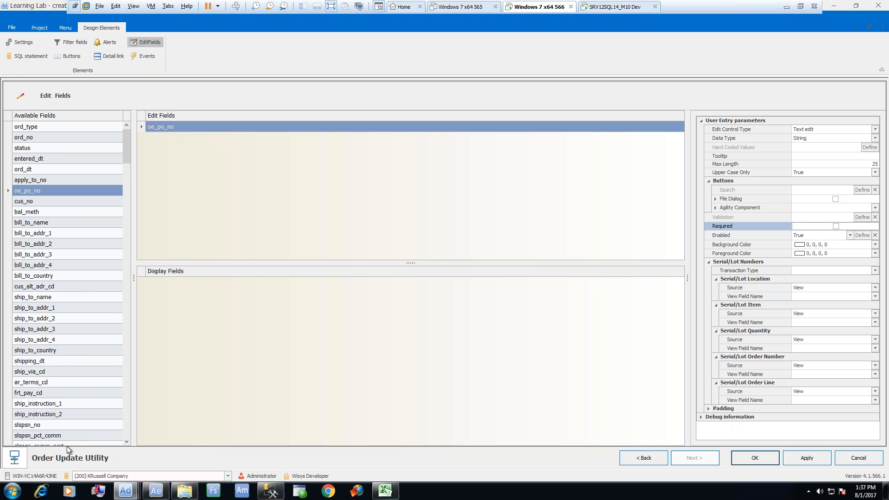
# Step: Add ship_via_cd as an edit field and set its max length to 3
pyautogui.click(71, 371)
pyautogui.doubleClick(73, 375)
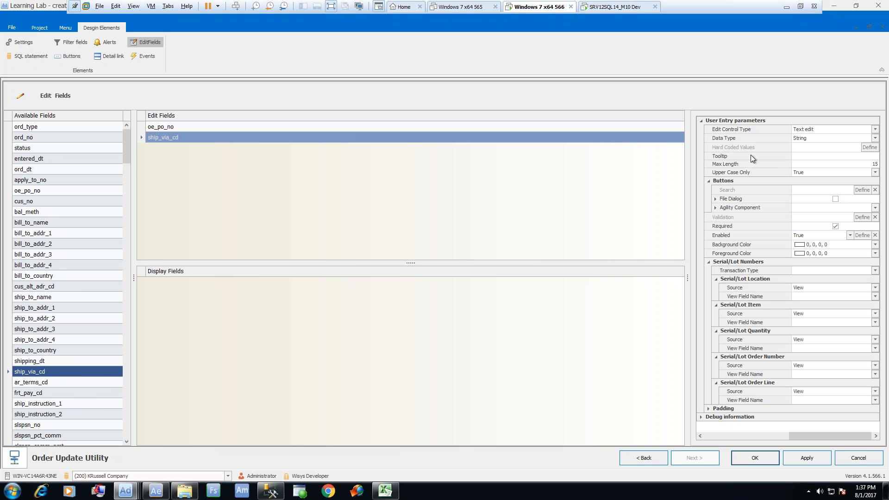
pyautogui.click(872, 164)
pyautogui.moveTo(870, 166); pyautogui.dragTo(888, 164)
pyautogui.press('BackSpace')
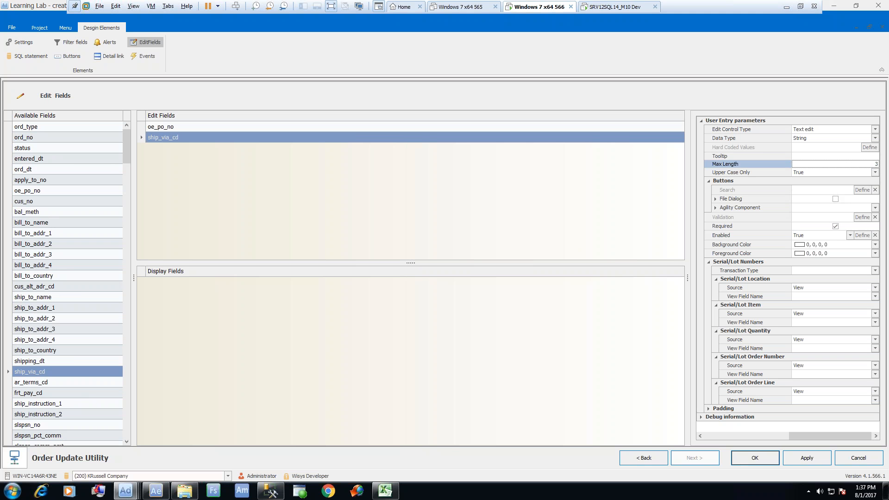
pyautogui.press('Tab')
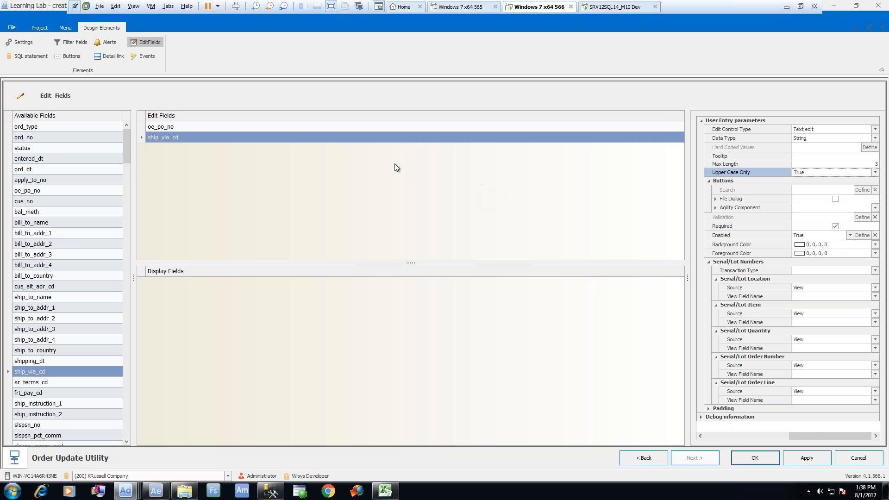
# Step: Add ship_instruction_1 and ship_instruction_2 as edit fields and set the max length of ship_instruction_1 to 40
pyautogui.doubleClick(71, 404)
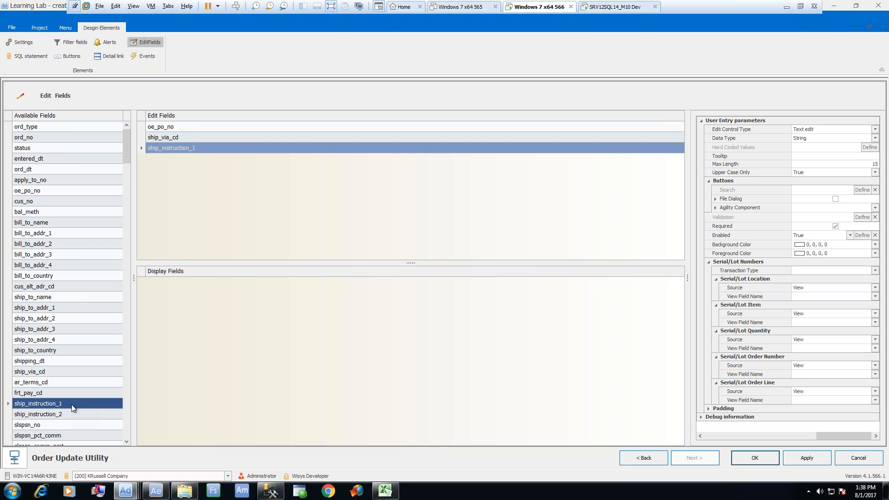
pyautogui.doubleClick(63, 414)
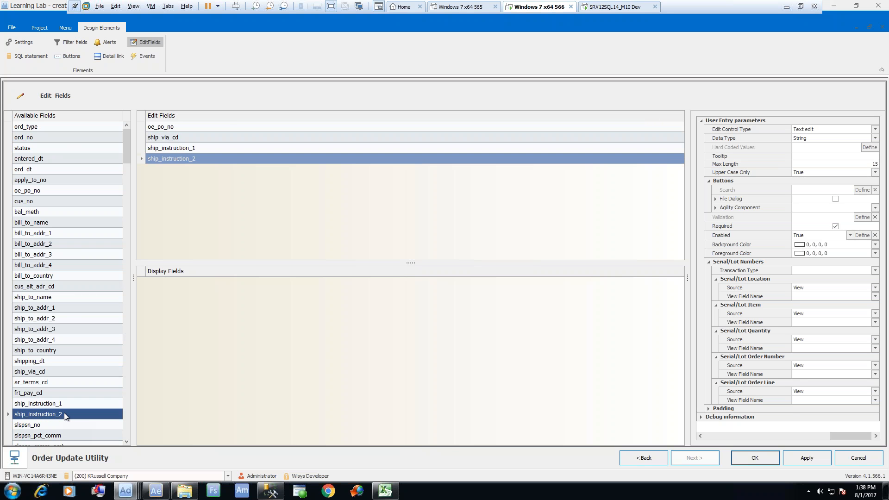
pyautogui.click(77, 403)
pyautogui.click(217, 149)
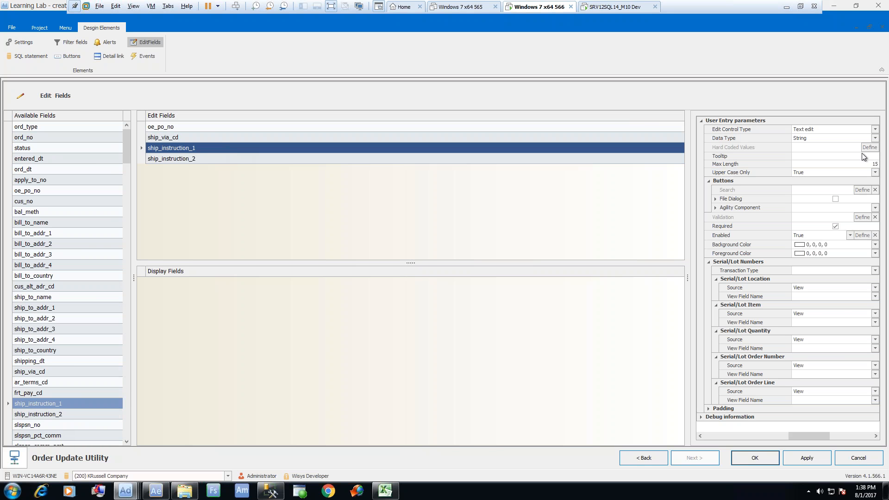
pyautogui.click(869, 164)
pyautogui.doubleClick(869, 164)
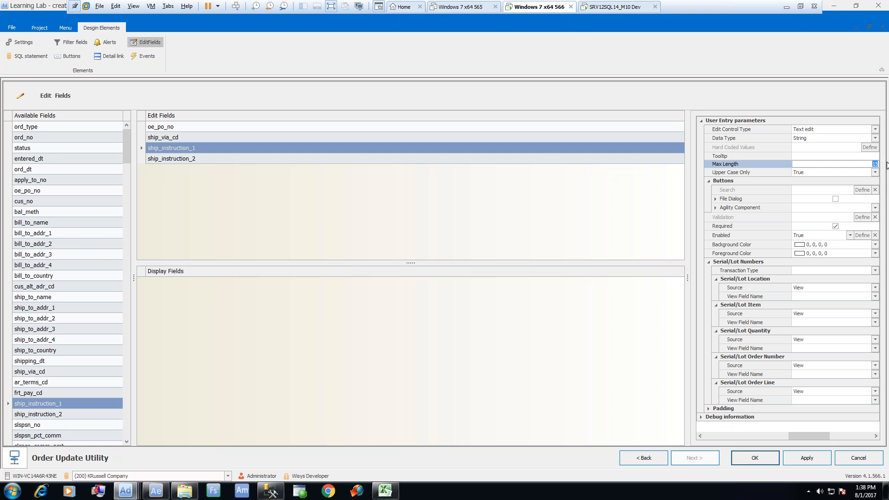
pyautogui.write('40')
# Step: Make the ship_instruction_1 and ship_instruction_2 edit fields not required
pyautogui.click(445, 158)
pyautogui.click(867, 163)
pyautogui.doubleClick(867, 163)
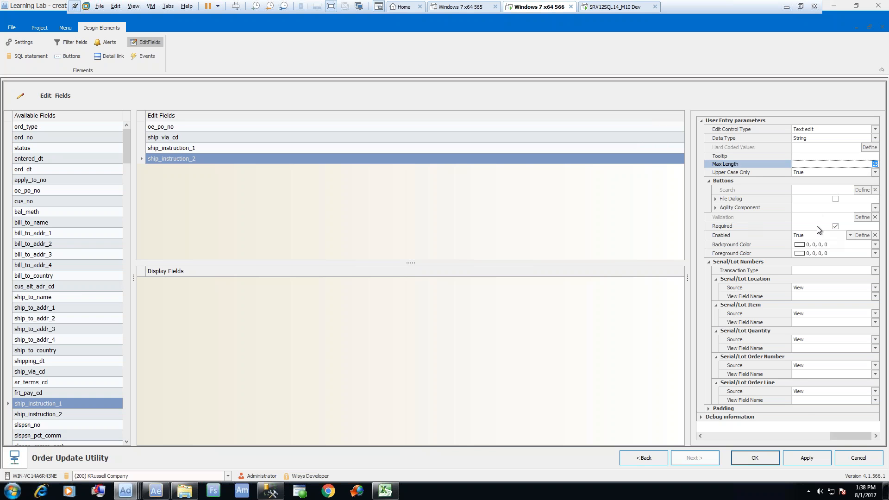
pyautogui.click(382, 148)
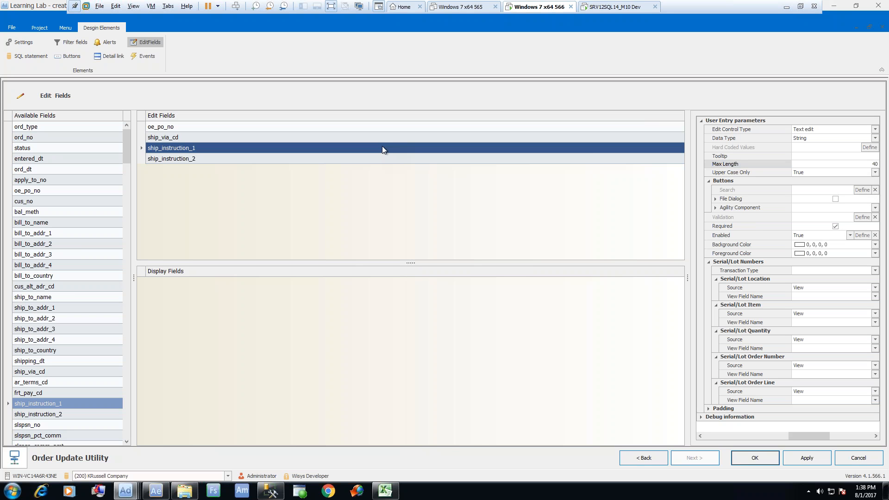
pyautogui.click(836, 227)
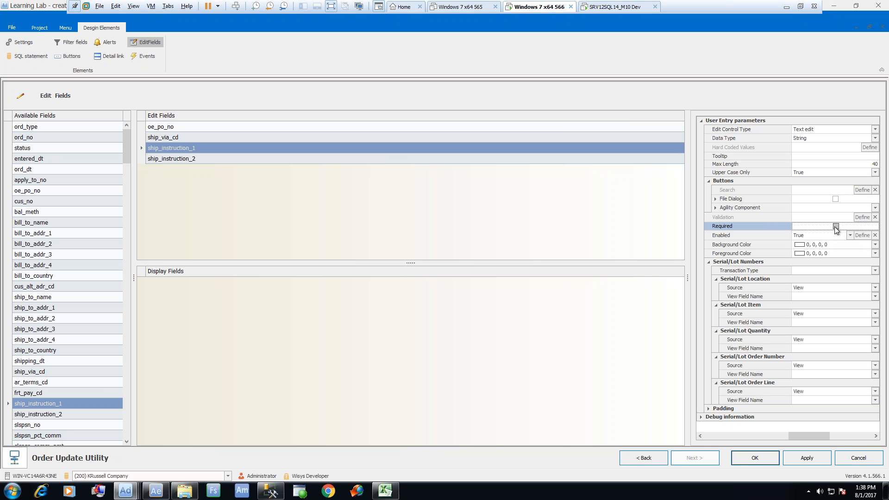
pyautogui.click(836, 226)
pyautogui.click(185, 160)
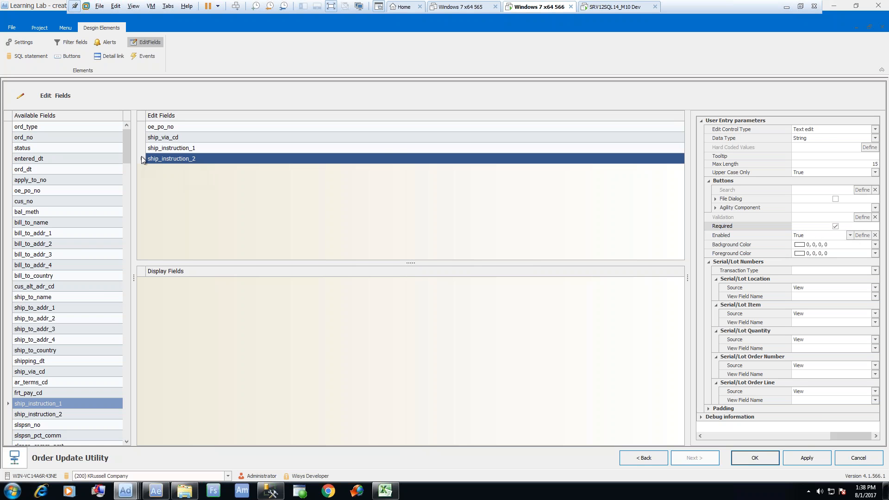
pyautogui.click(835, 226)
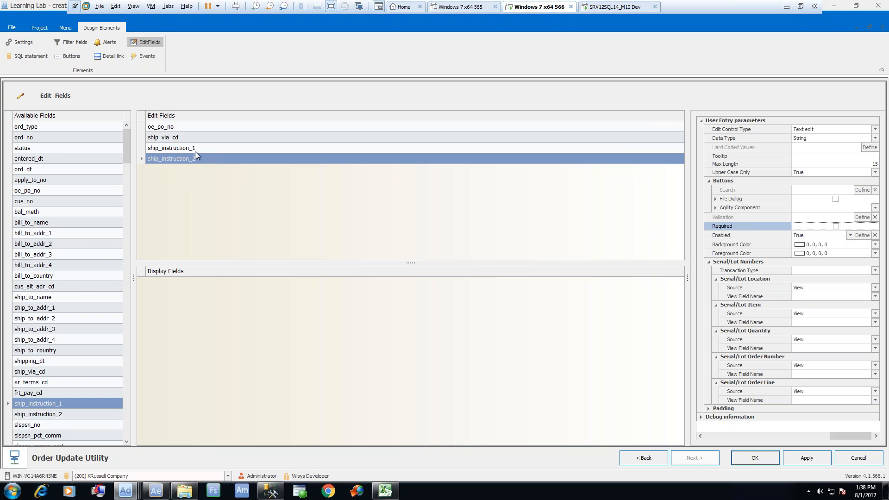
# Step: Open the list of available searches for the ship_via_cd edit field's search assignment
pyautogui.click(222, 137)
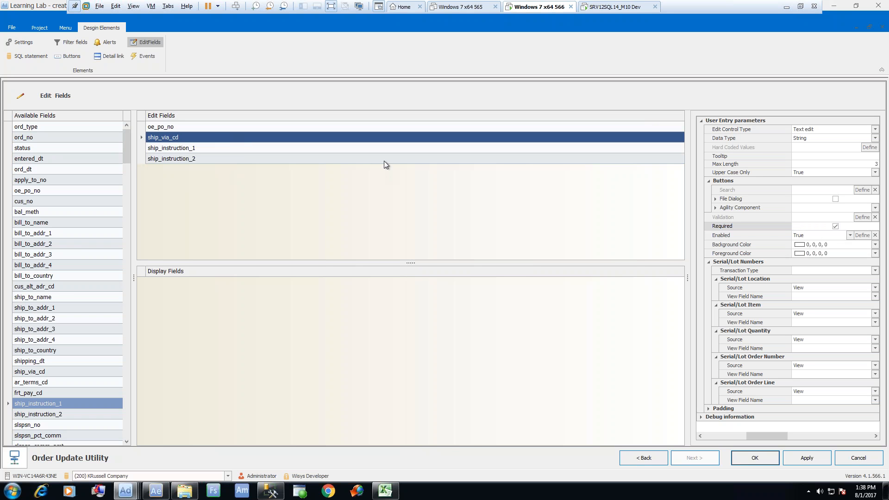
pyautogui.click(851, 193)
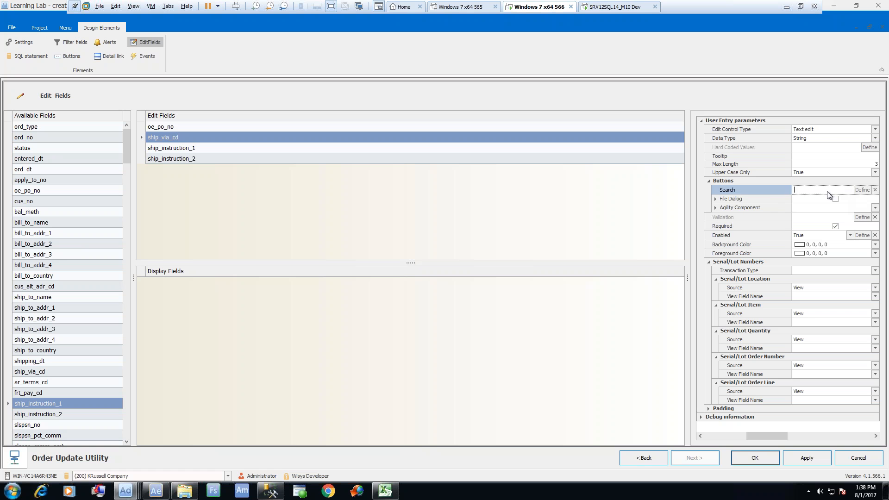
pyautogui.click(861, 190)
pyautogui.click(481, 187)
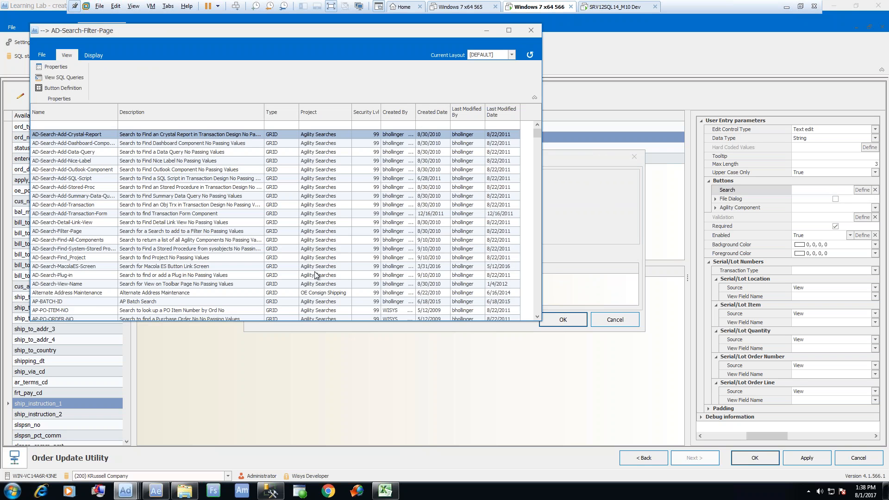
pyautogui.click(311, 124)
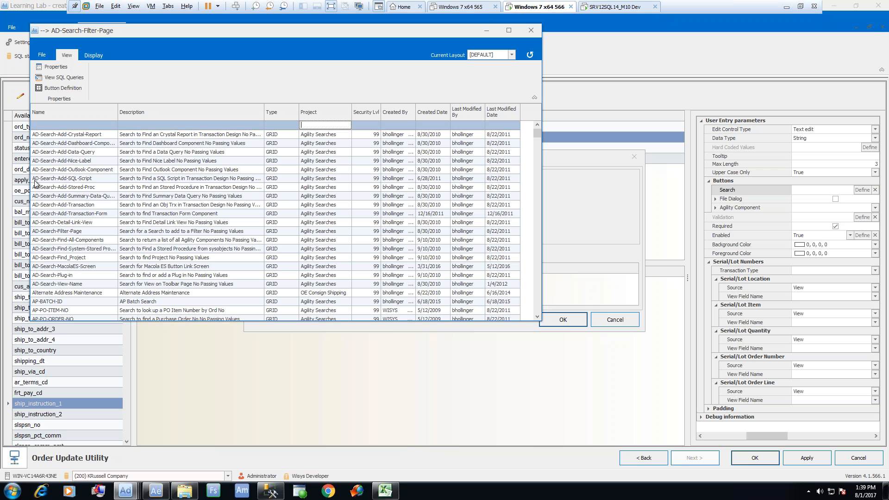
pyautogui.write('ag')
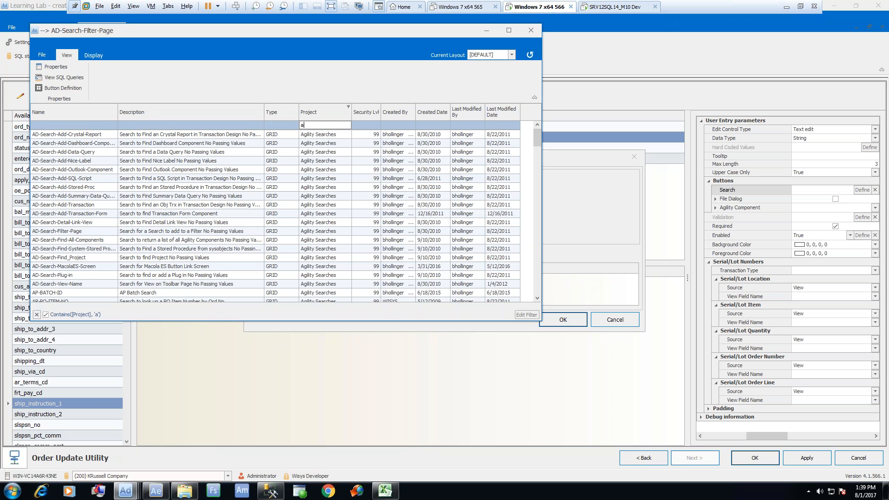
pyautogui.moveTo(540, 147)
pyautogui.mouseDown()
pyautogui.moveTo(543, 200)
pyautogui.moveTo(535, 132)
pyautogui.mouseUp()
pyautogui.press('BackSpace')
pyautogui.press('BackSpace')
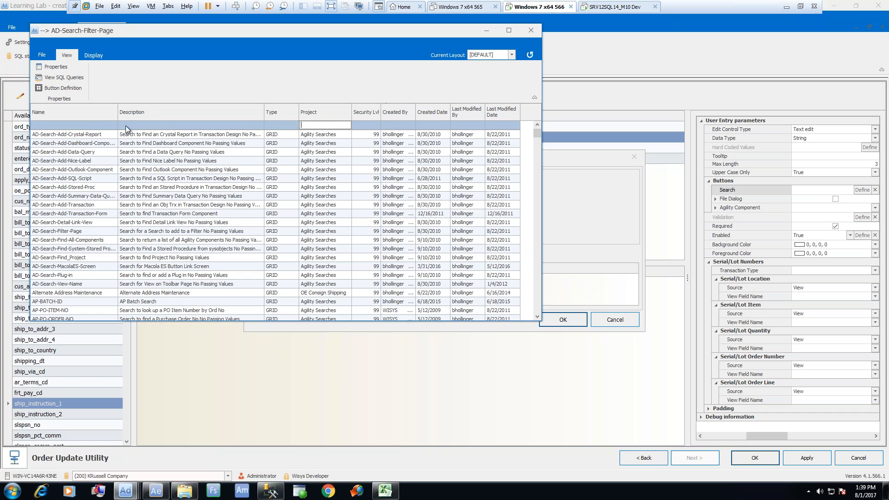
# Step: Filter the search names by ar-s and assign the AR-SHIP-VIA search to ship_via_cd
pyautogui.click(85, 126)
pyautogui.write('ar')
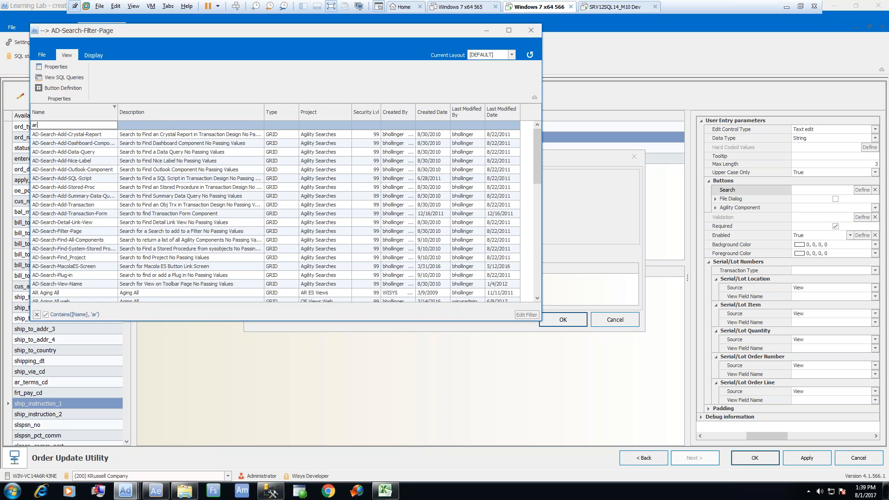
pyautogui.write('-s')
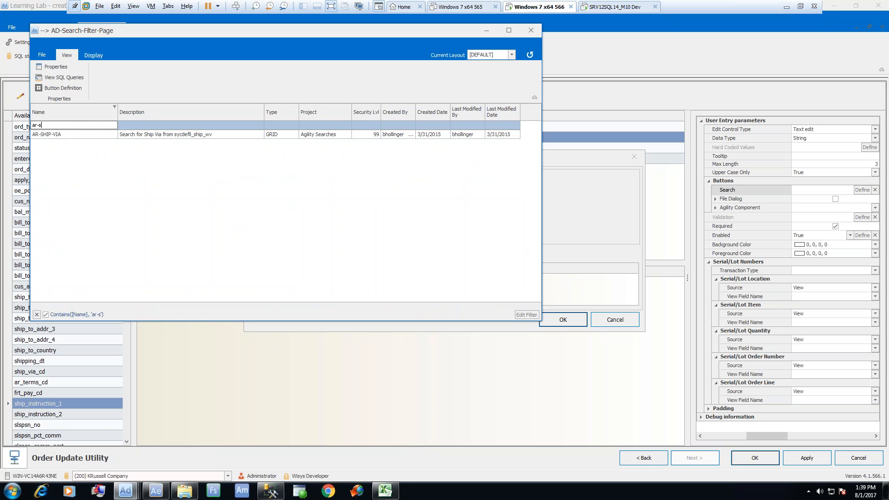
pyautogui.doubleClick(86, 134)
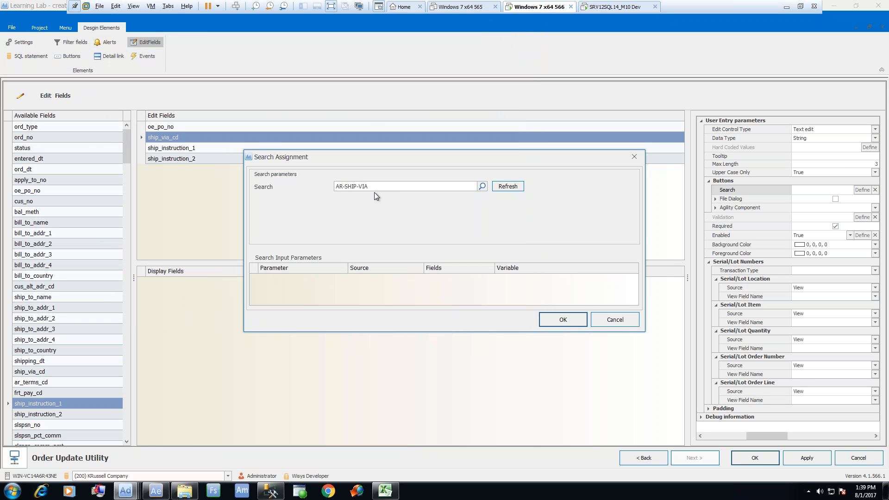
pyautogui.click(563, 320)
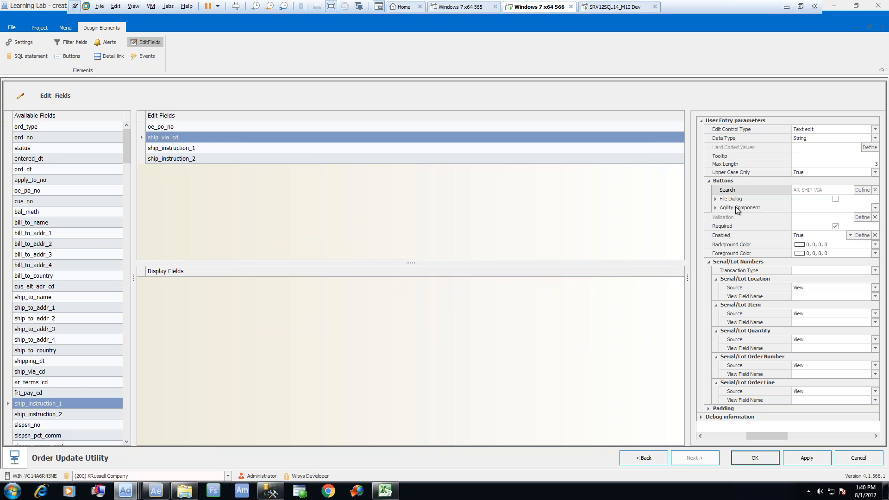
pyautogui.click(768, 218)
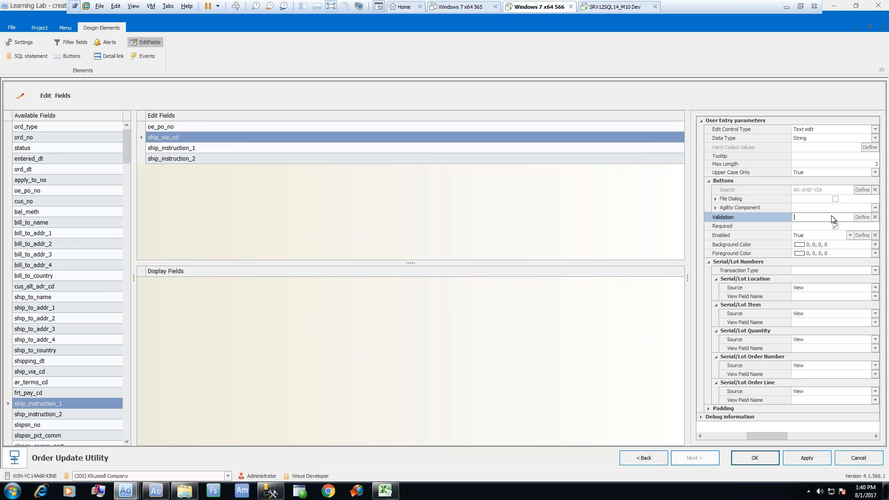
pyautogui.click(861, 217)
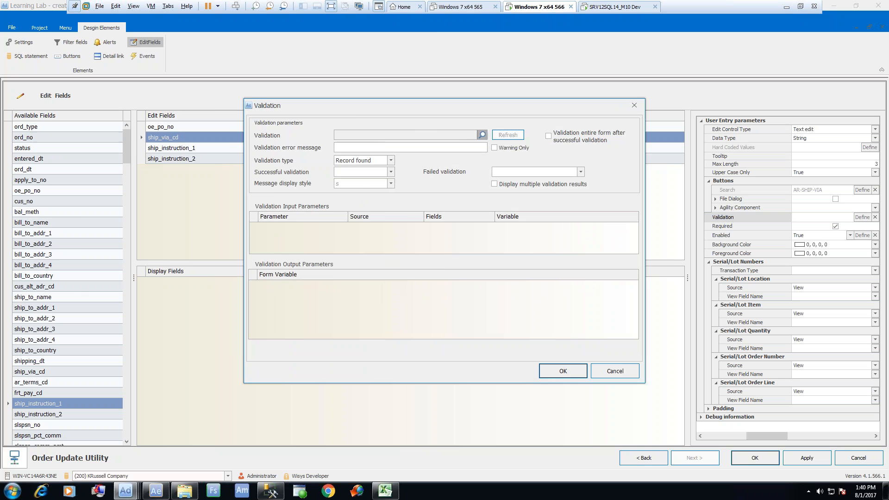
pyautogui.click(481, 135)
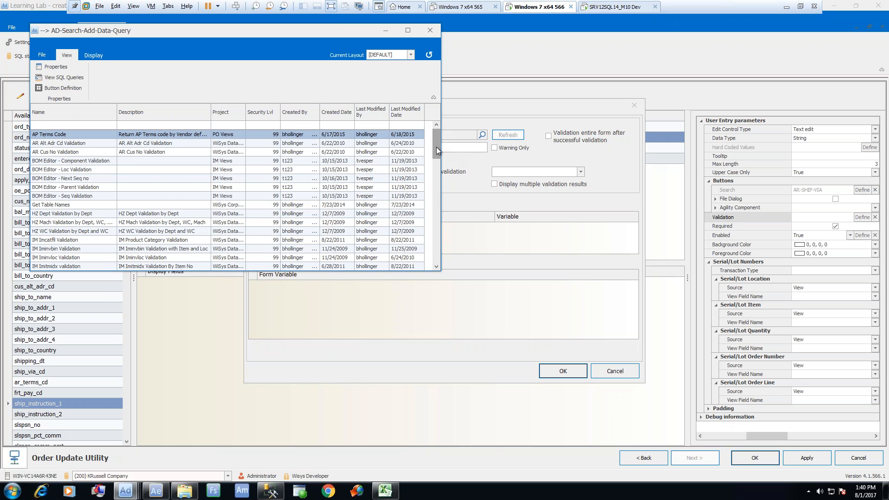
pyautogui.moveTo(436, 148); pyautogui.dragTo(435, 68)
pyautogui.click(430, 32)
pyautogui.click(615, 369)
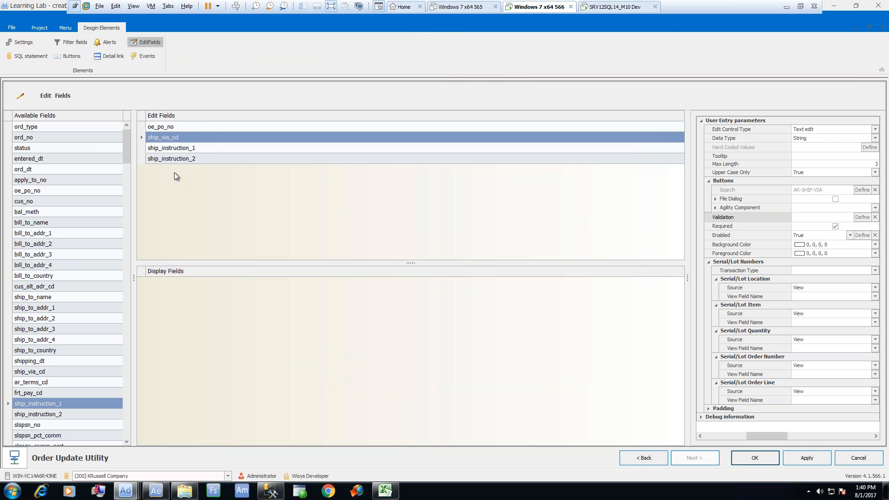
# Step: Add loc as an edit field and set its max length to 3
pyautogui.moveTo(128, 154); pyautogui.dragTo(130, 326)
pyautogui.doubleClick(26, 330)
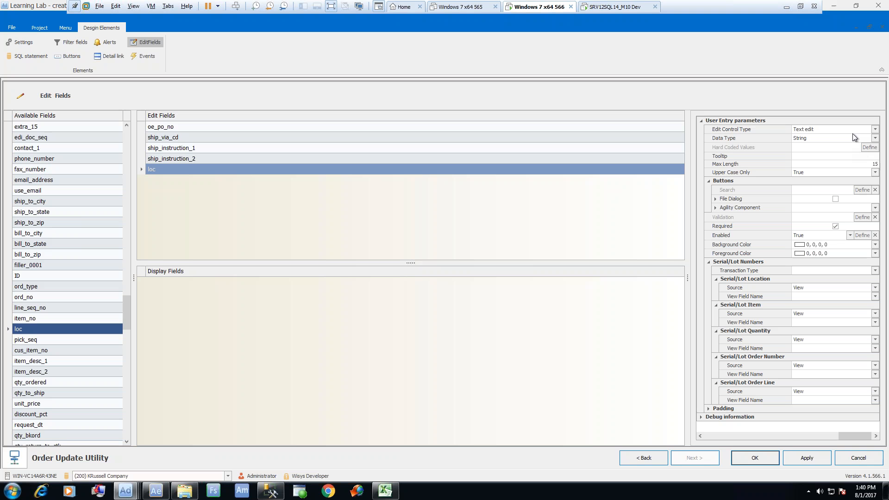
pyautogui.click(874, 164)
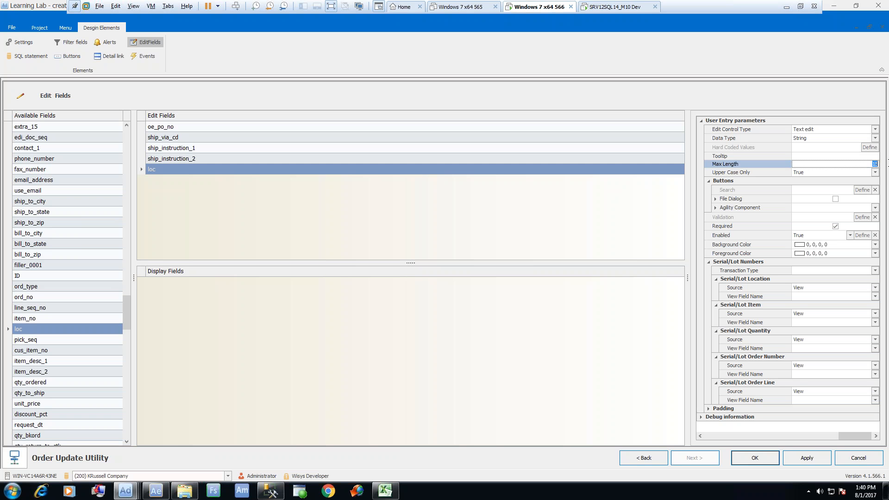
pyautogui.write('3')
pyautogui.press('Tab')
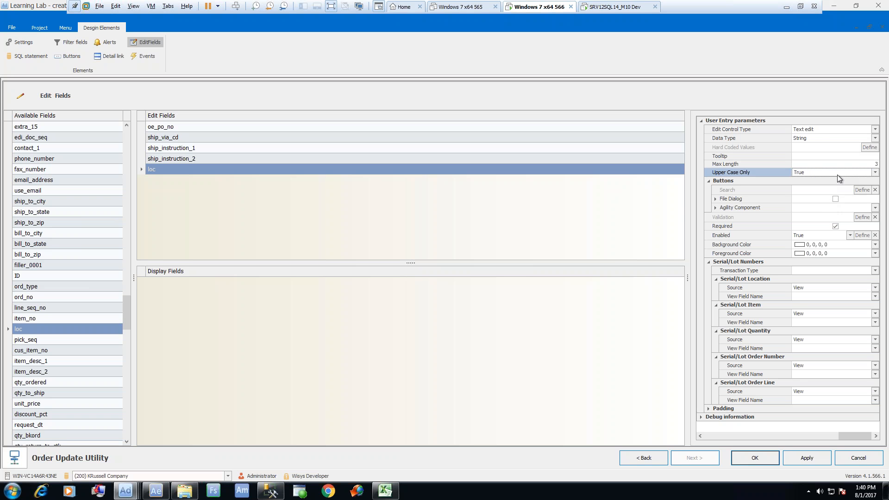
# Step: Filter the search names by im-item and choose the IM-ITEM-LOC search for the loc edit field
pyautogui.click(865, 190)
pyautogui.click(862, 191)
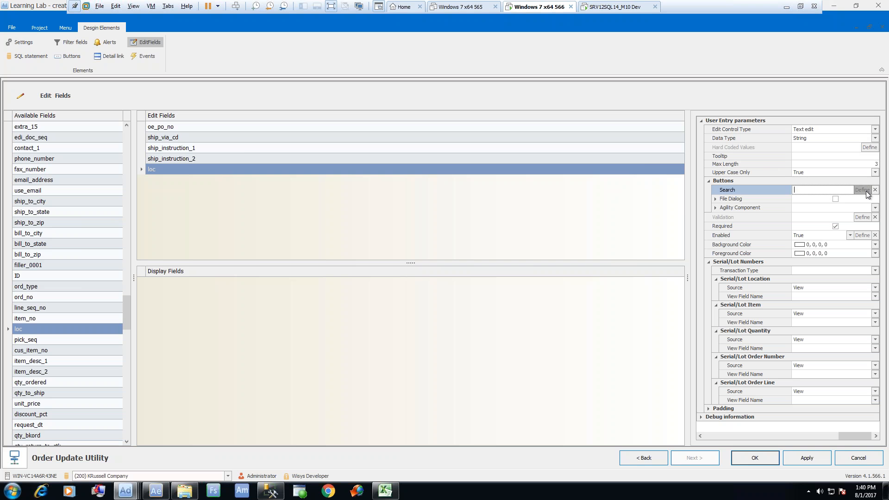
pyautogui.click(480, 187)
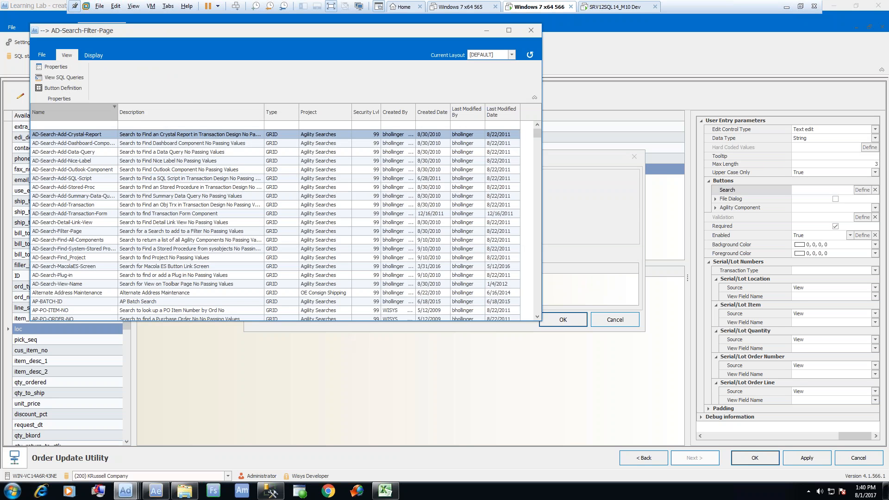
pyautogui.click(91, 125)
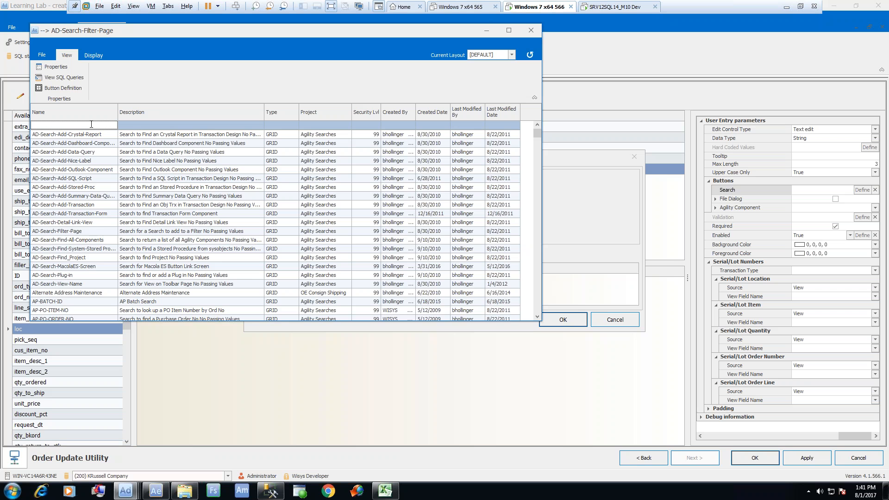
pyautogui.write('im-item')
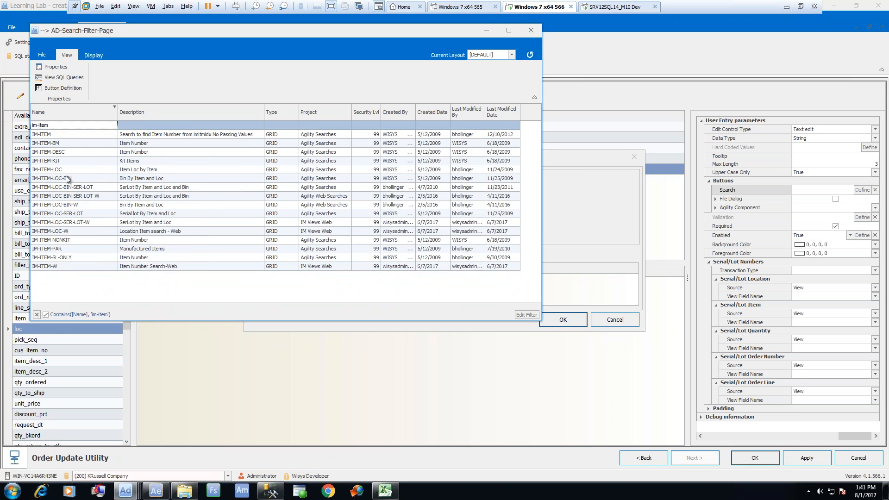
pyautogui.click(82, 169)
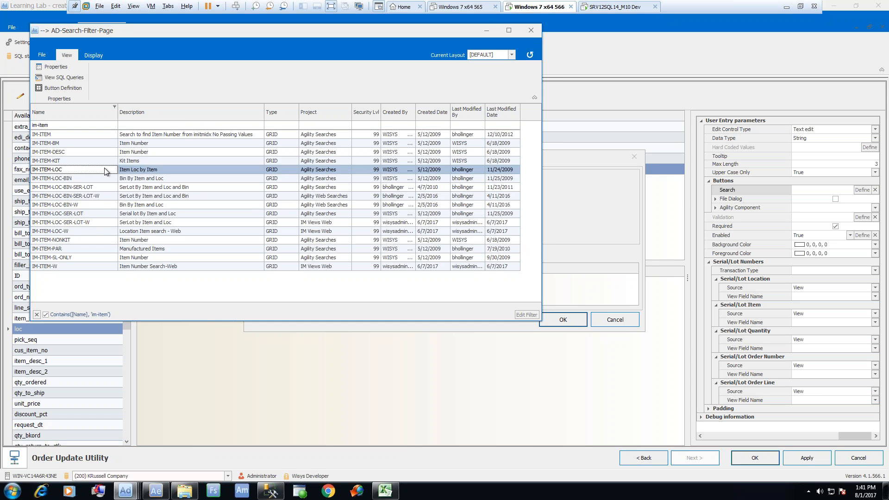
pyautogui.doubleClick(105, 169)
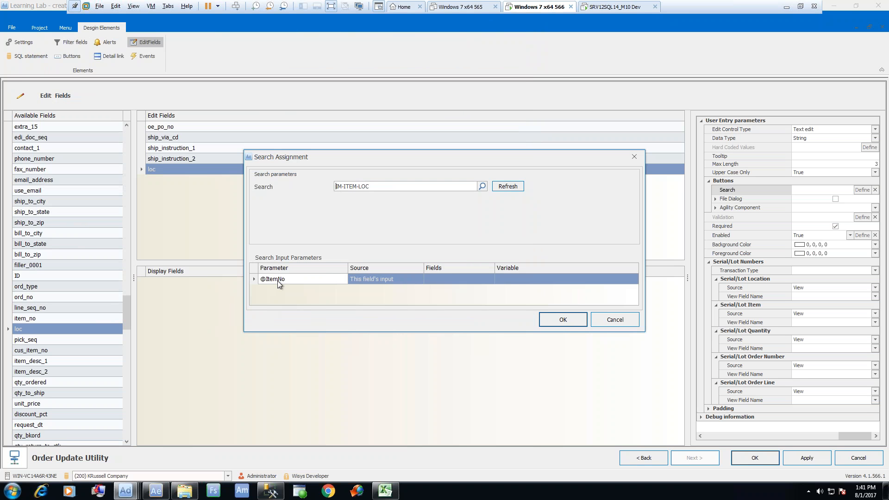
pyautogui.click(382, 279)
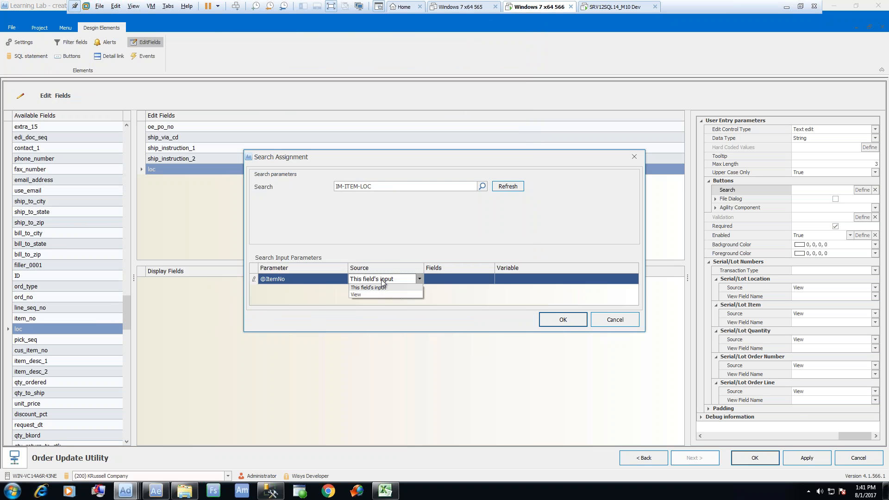
pyautogui.click(355, 294)
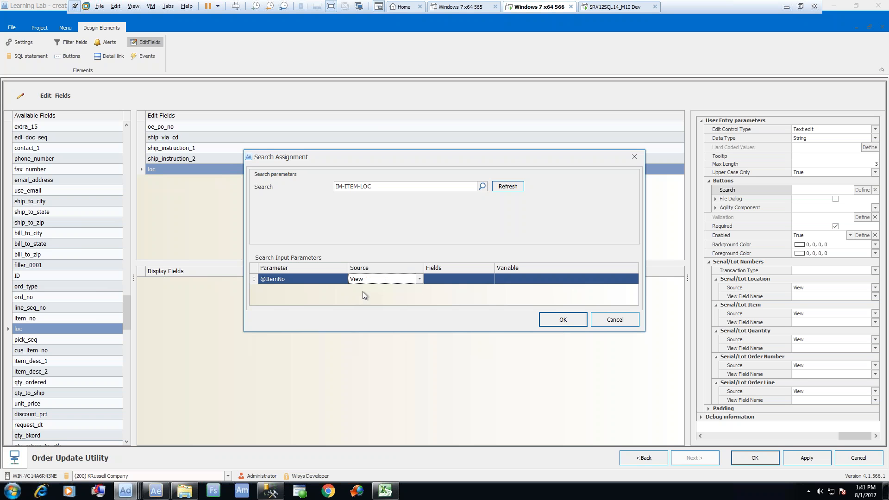
pyautogui.click(451, 279)
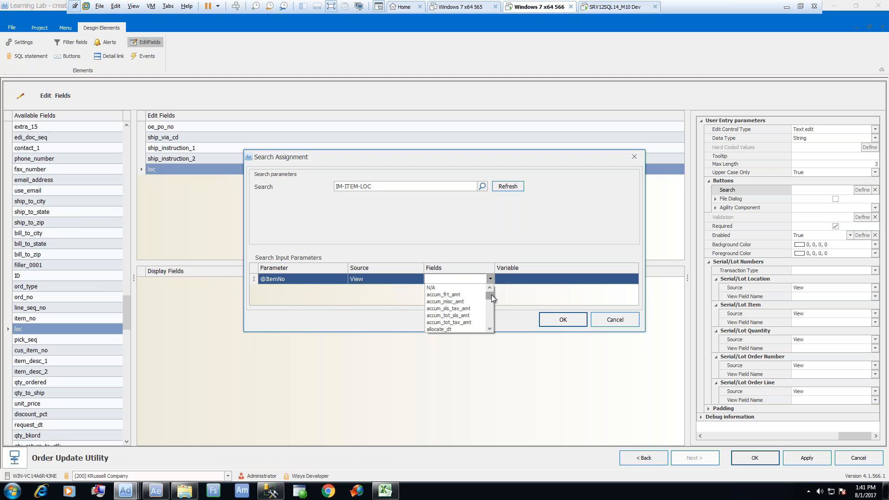
pyautogui.moveTo(491, 295); pyautogui.dragTo(490, 305)
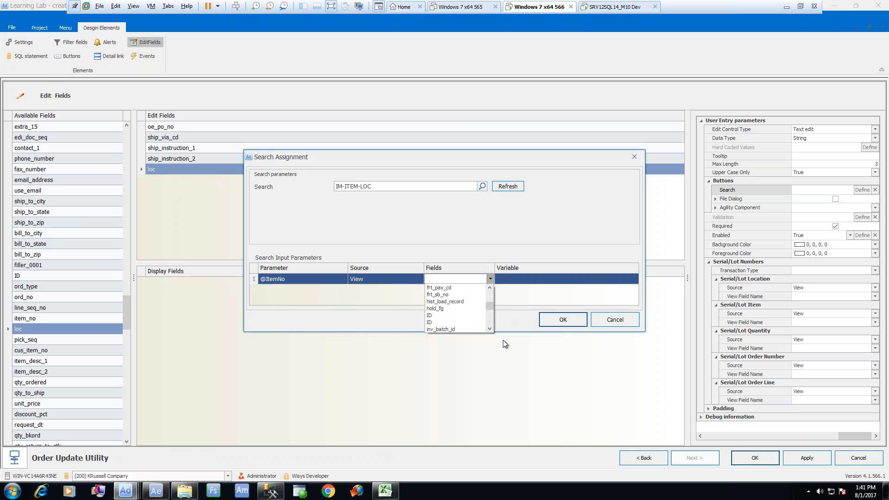
pyautogui.click(490, 328)
pyautogui.click(489, 328)
pyautogui.click(489, 328)
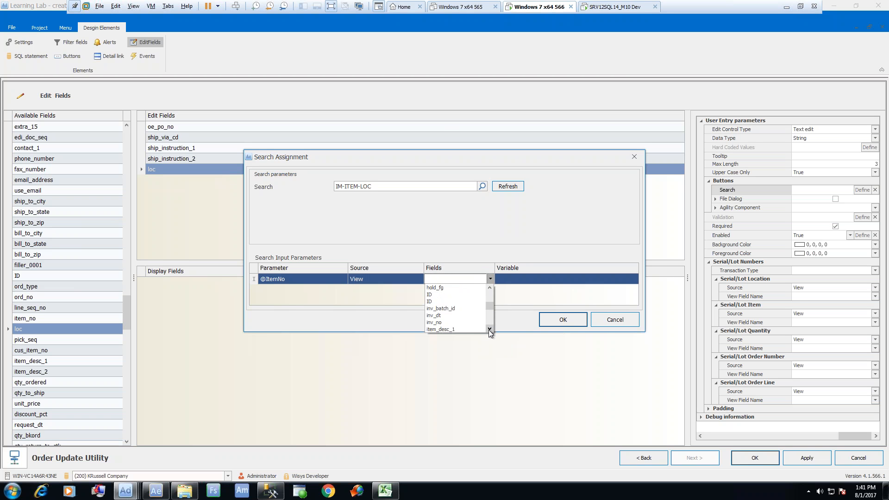
pyautogui.click(489, 328)
pyautogui.click(489, 328)
pyautogui.click(489, 328)
pyautogui.click(435, 323)
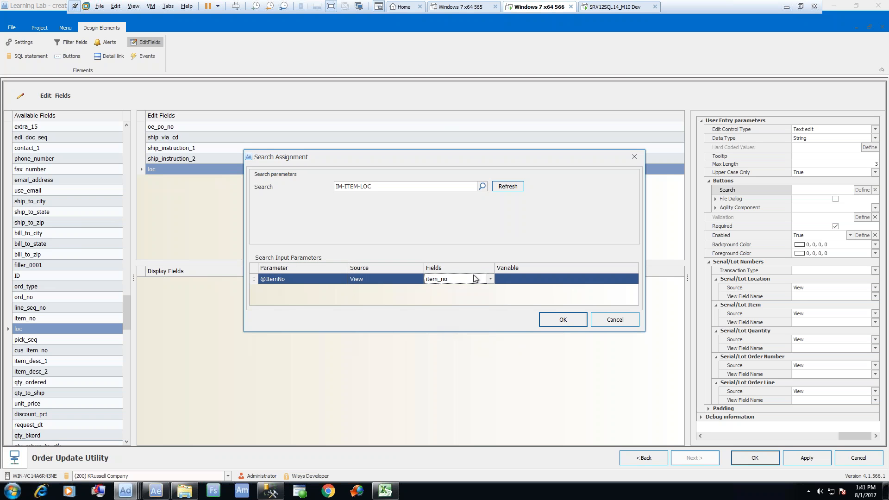
pyautogui.click(568, 321)
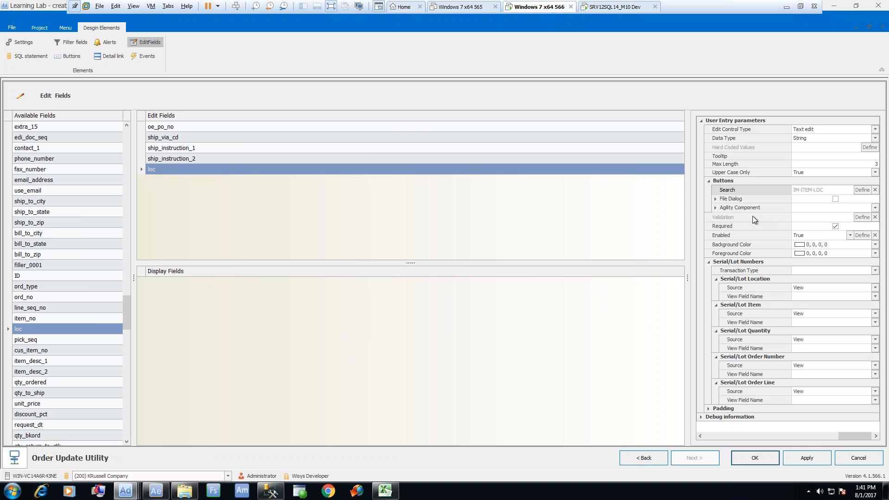
# Step: Define a validation for loc, filtering the data queries by "im iml" and choosing IM Imlocfil Validation
pyautogui.click(811, 217)
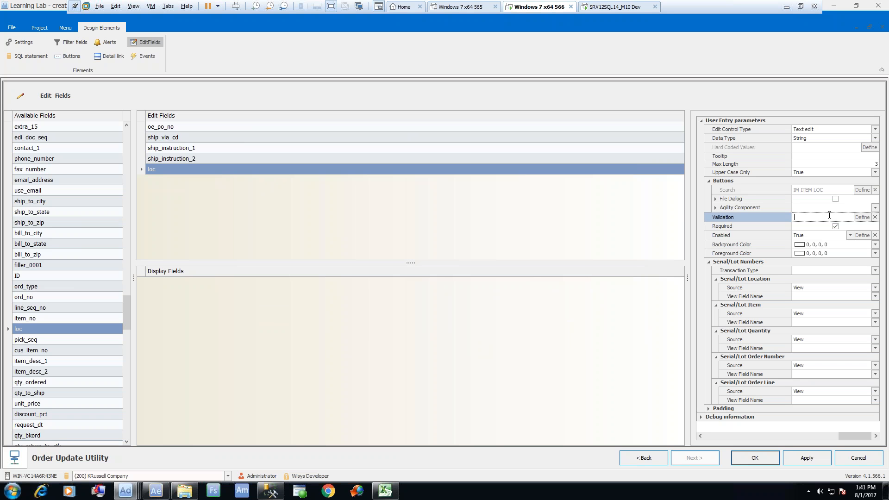
pyautogui.click(860, 217)
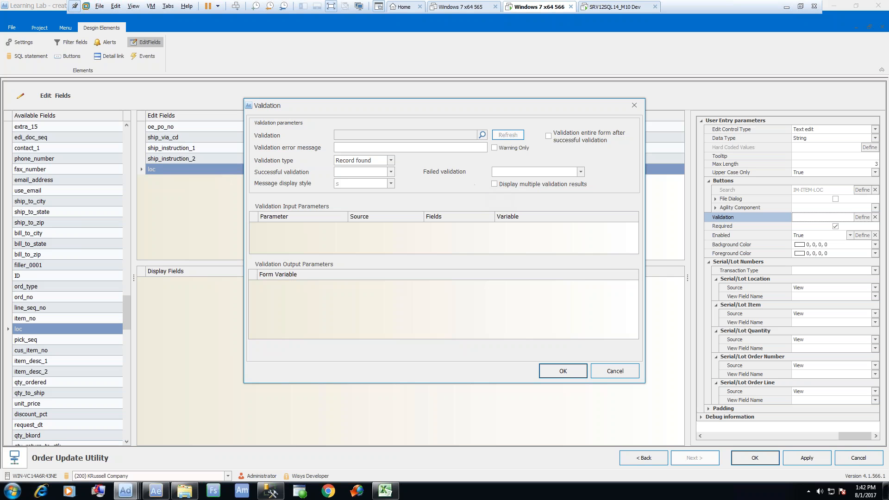
pyautogui.click(482, 135)
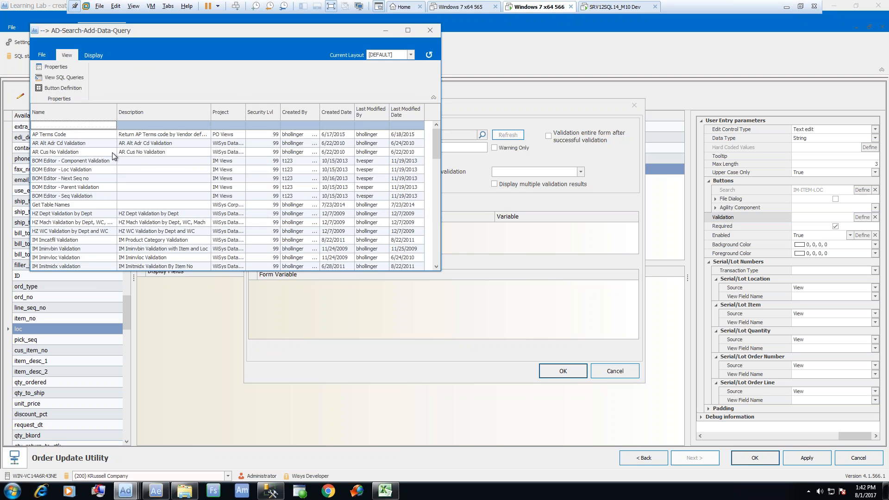
pyautogui.click(56, 126)
pyautogui.write('im')
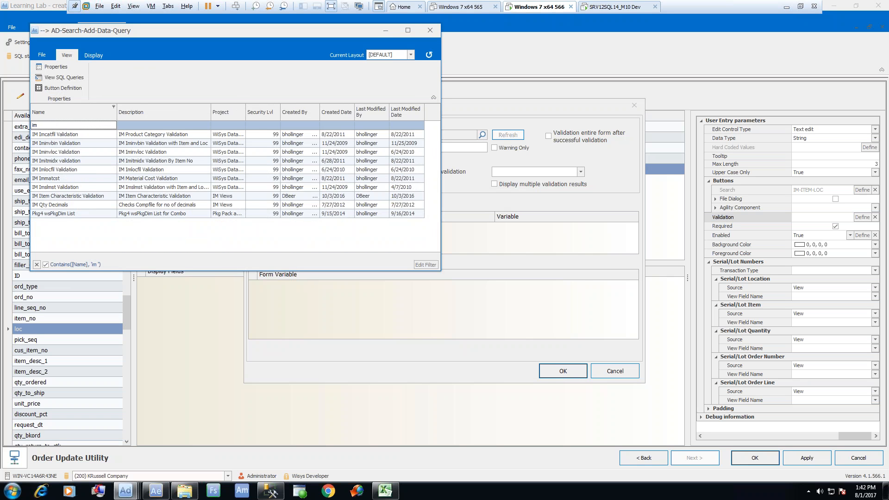
pyautogui.write(' in')
pyautogui.press('BackSpace')
pyautogui.write('l')
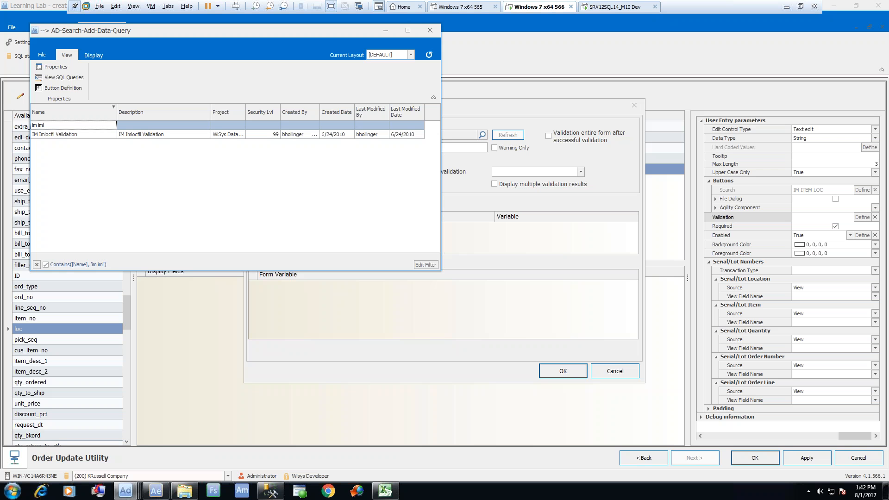
pyautogui.doubleClick(87, 135)
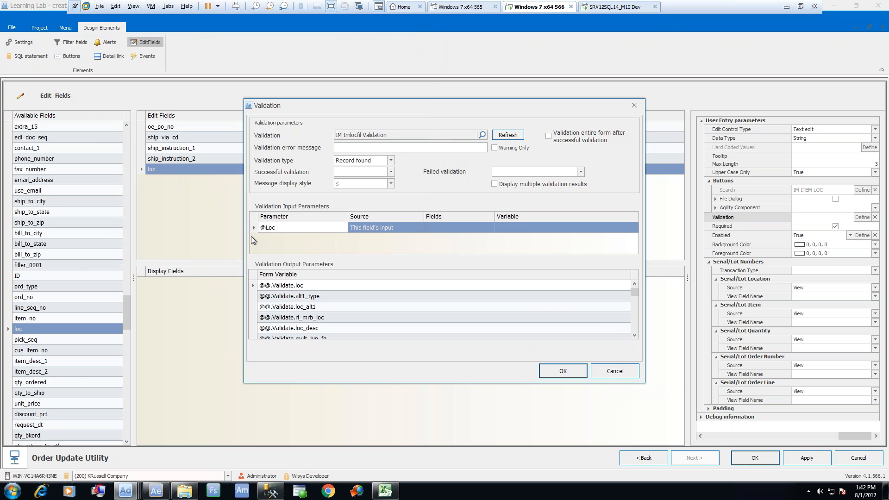
pyautogui.click(378, 228)
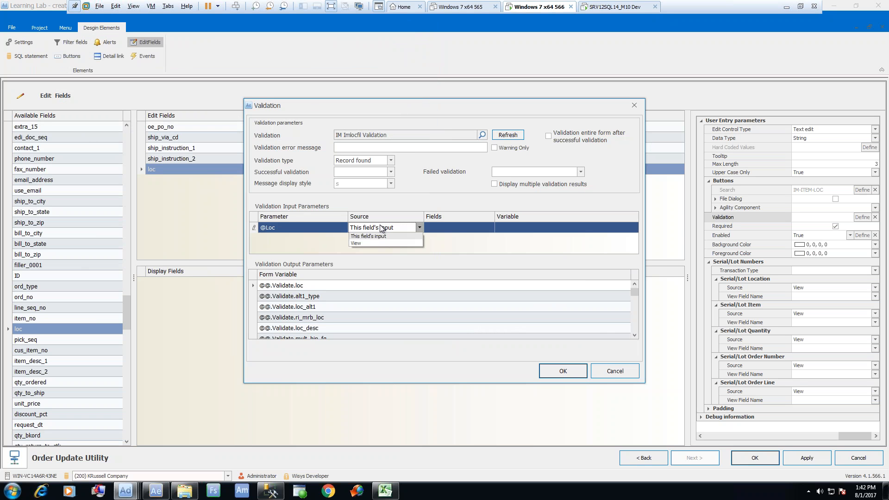
pyautogui.click(381, 229)
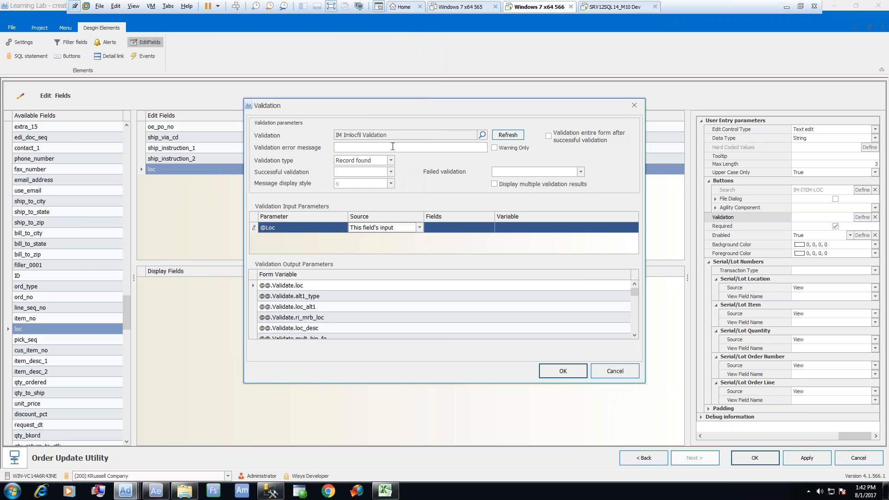
pyautogui.click(392, 147)
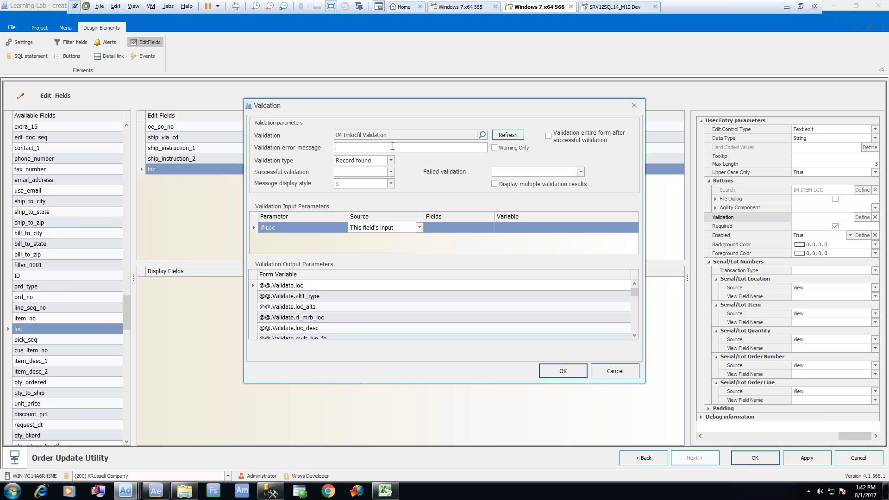
pyautogui.click(393, 146)
pyautogui.write('This locat')
pyautogui.press('BackSpace')
pyautogui.press('BackSpace')
pyautogui.write('ation is not found')
pyautogui.click(570, 370)
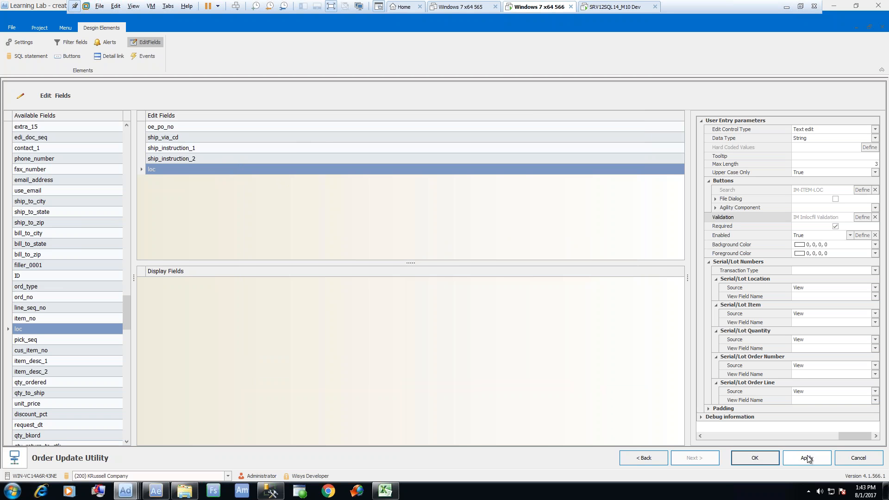
pyautogui.click(763, 454)
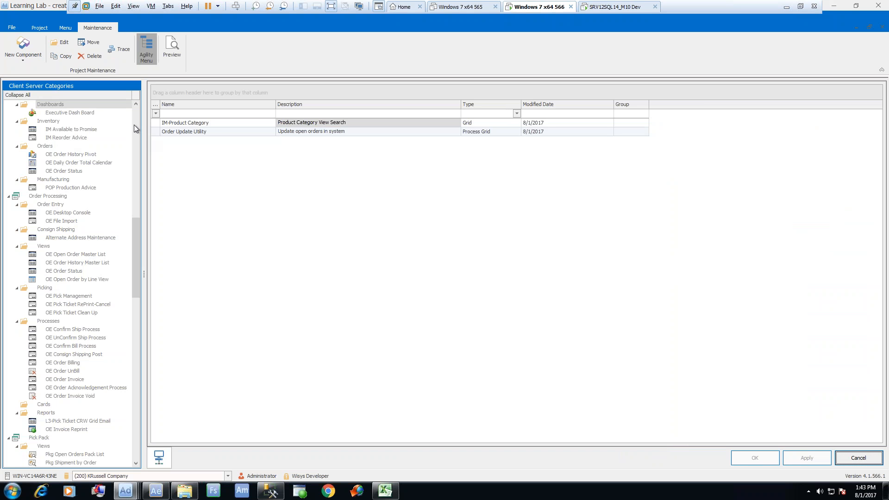
# Step: Preview the Order Update Utility, widen its window and move it fully into view
pyautogui.click(226, 131)
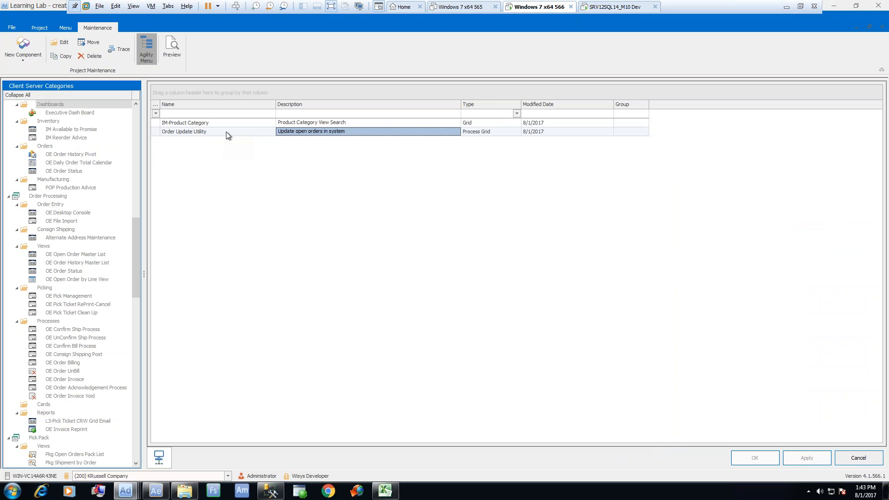
pyautogui.rightClick(226, 131)
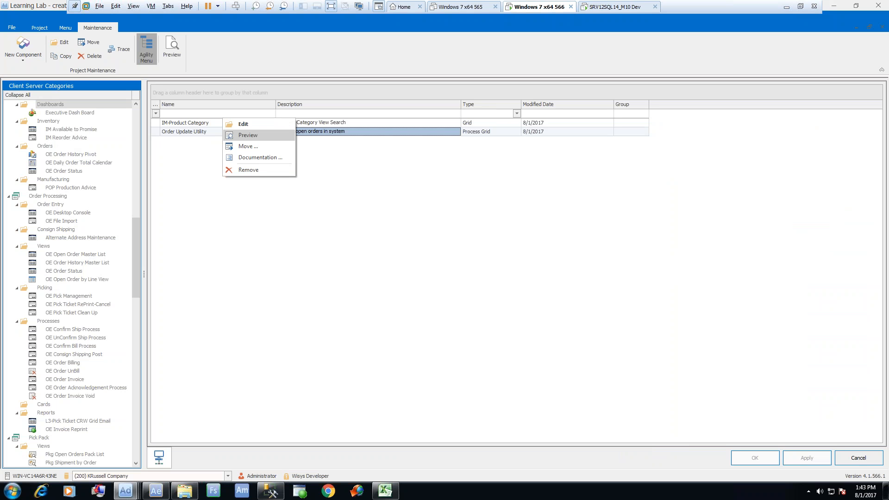
pyautogui.click(250, 136)
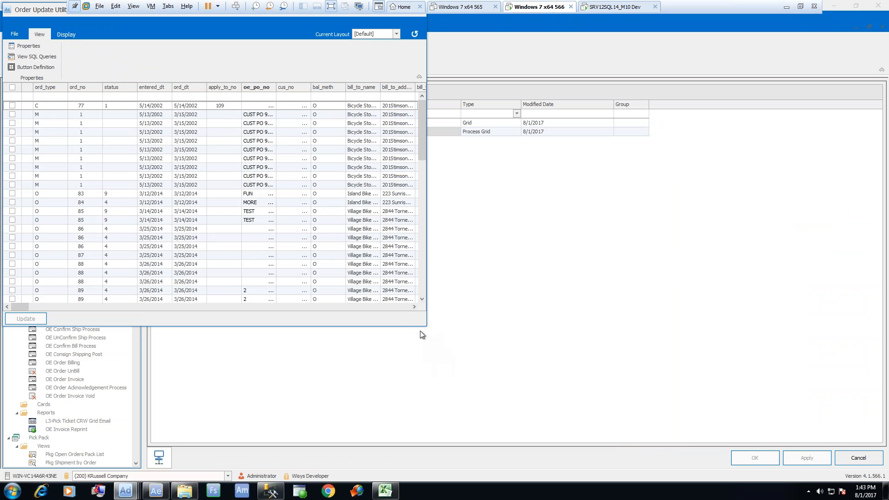
pyautogui.moveTo(423, 325); pyautogui.dragTo(854, 331)
pyautogui.moveTo(39, 10); pyautogui.dragTo(78, 82)
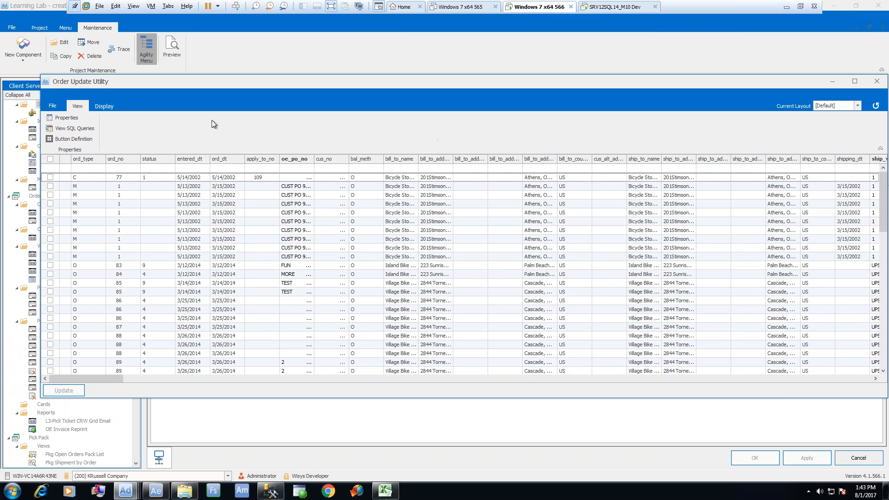
# Step: Apply Mass Format to the preview grid and word wrap its column headers
pyautogui.click(107, 106)
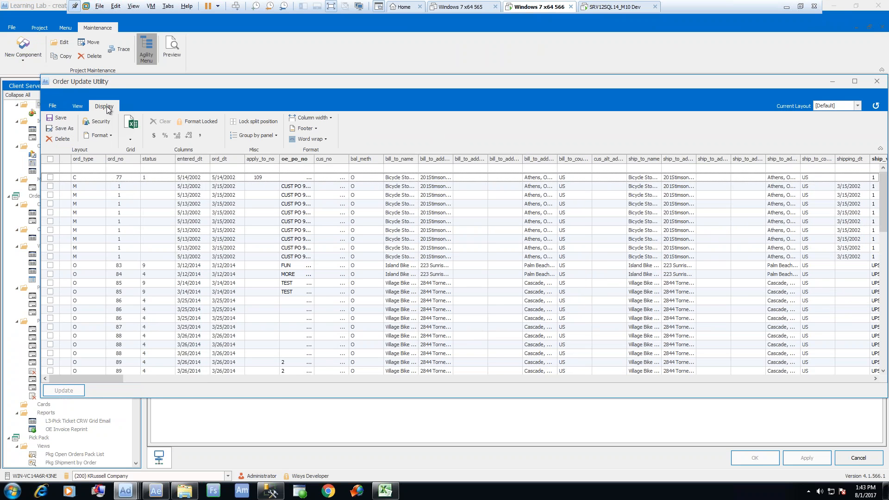
pyautogui.click(97, 135)
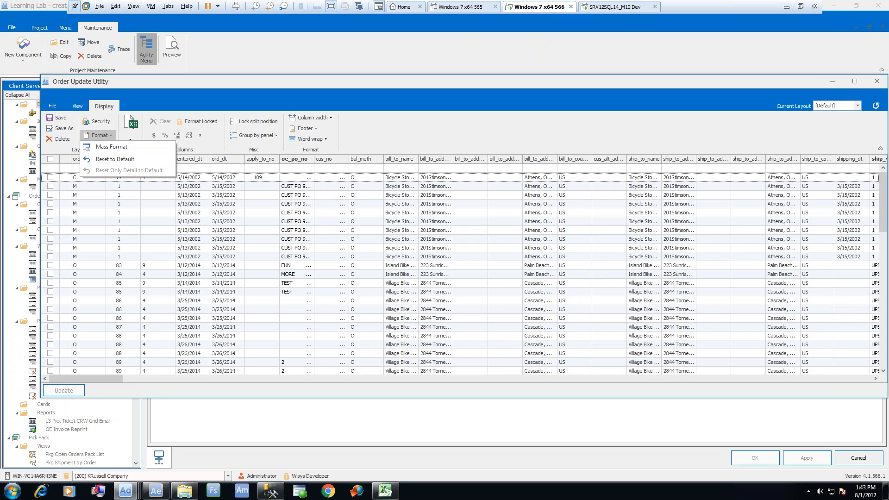
pyautogui.click(98, 147)
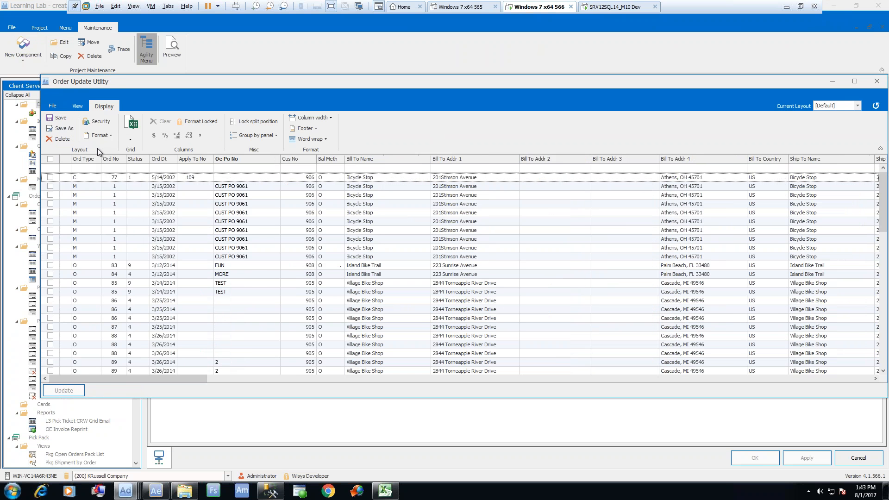
pyautogui.click(322, 139)
pyautogui.click(318, 148)
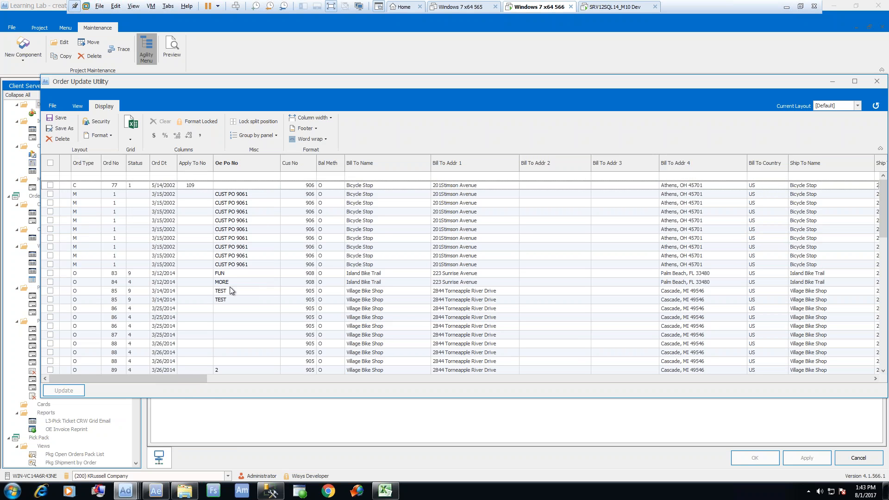
# Step: Hide the Apply To No and Bal Meth columns from the Order Update Utility preview grid
pyautogui.rightClick(197, 166)
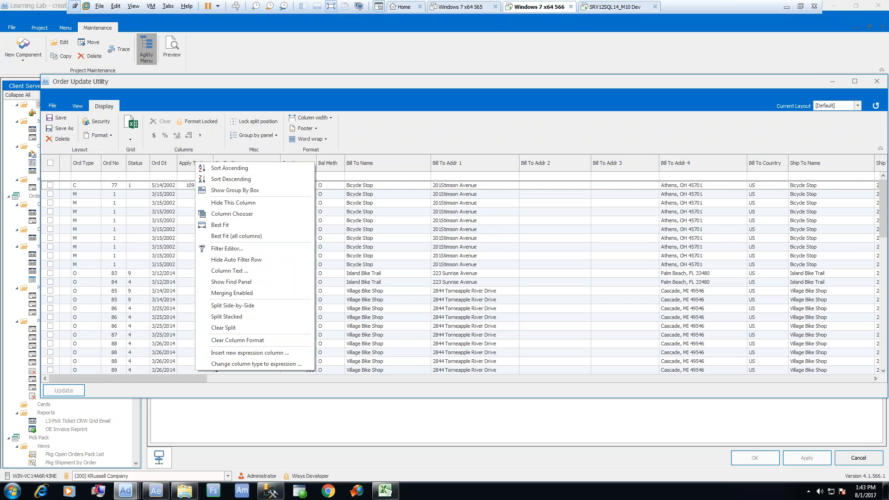
pyautogui.click(250, 204)
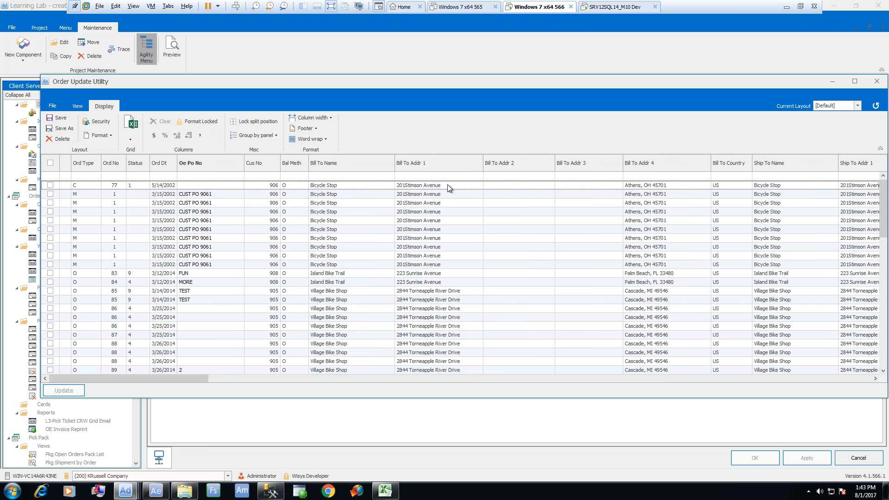
pyautogui.rightClick(299, 163)
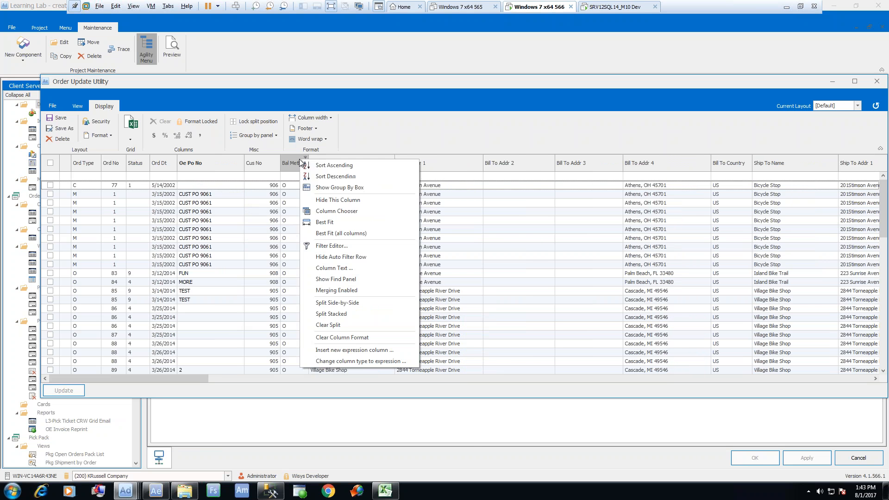
pyautogui.click(327, 201)
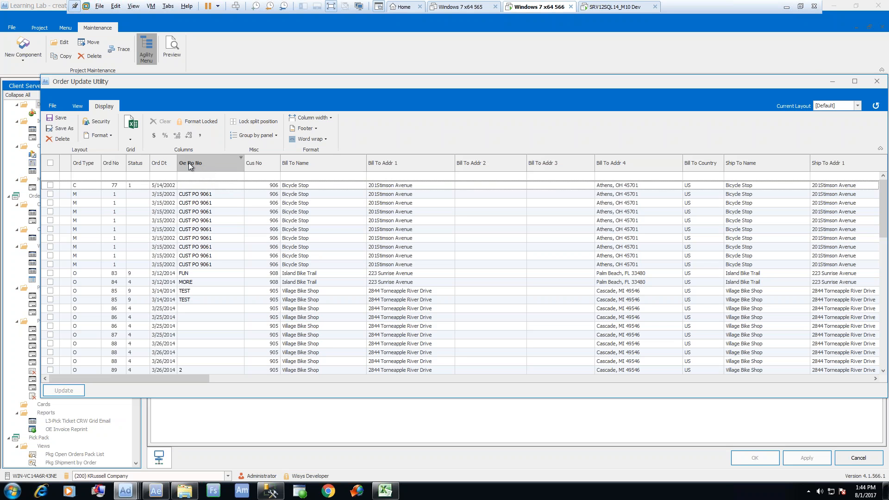
# Step: Move the Ship Via Cd and Loc columns so they follow Oe Po No in the preview grid
pyautogui.moveTo(188, 378); pyautogui.dragTo(343, 382)
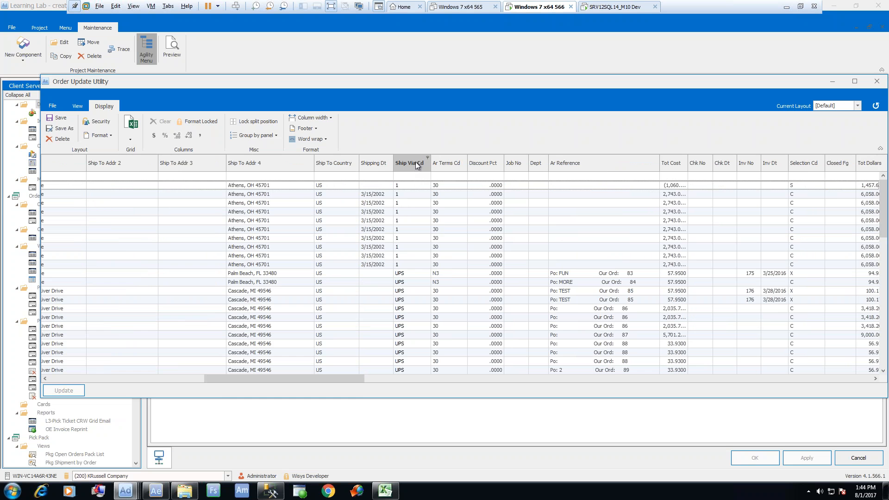
pyautogui.moveTo(418, 165); pyautogui.dragTo(239, 167)
pyautogui.moveTo(202, 378); pyautogui.dragTo(580, 370)
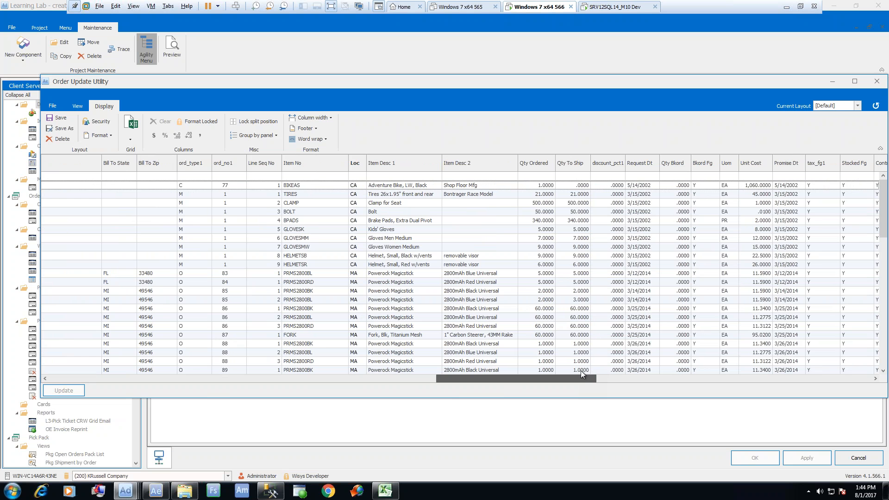
pyautogui.rightClick(355, 163)
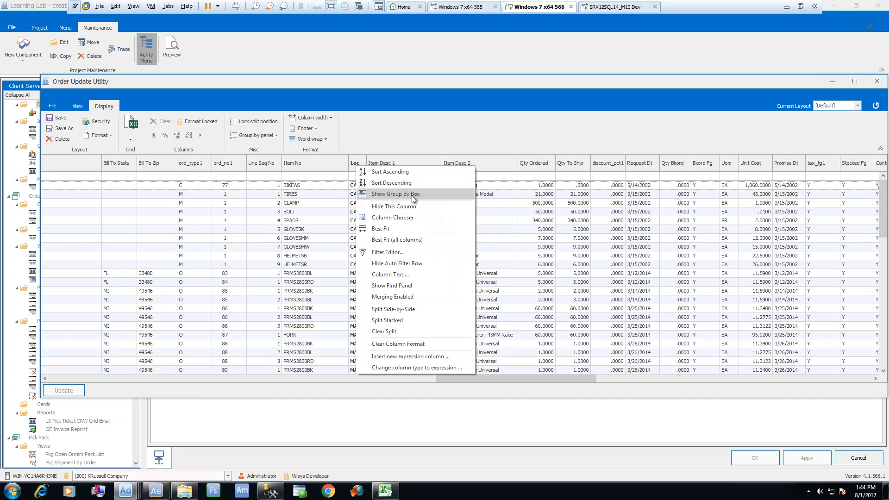
pyautogui.moveTo(355, 165); pyautogui.dragTo(283, 171)
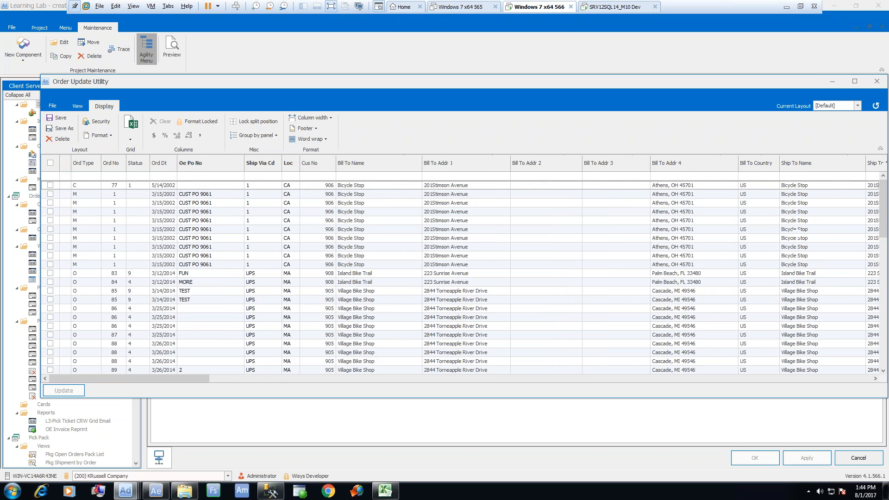
pyautogui.moveTo(156, 377)
pyautogui.mouseDown()
pyautogui.moveTo(878, 372)
pyautogui.moveTo(585, 415)
pyautogui.moveTo(466, 418)
pyautogui.moveTo(222, 398)
pyautogui.moveTo(164, 379)
pyautogui.mouseUp()
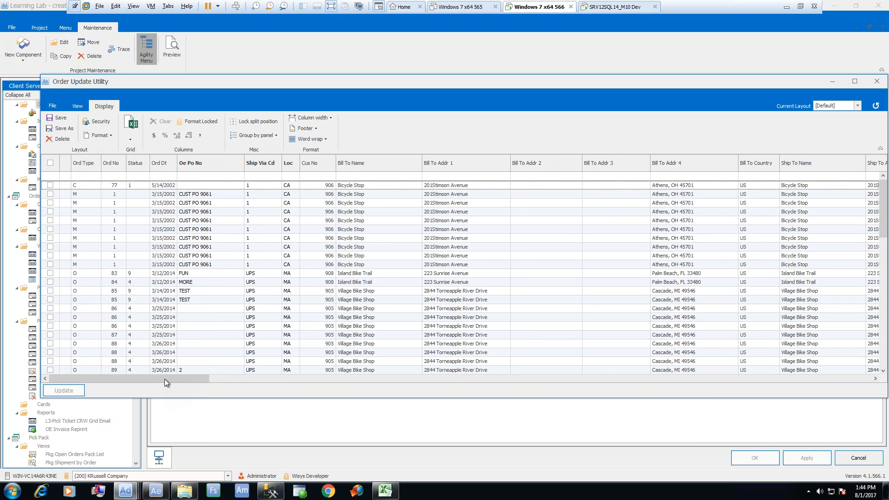
# Step: Add the ship_instruction_1 and ship_instruction_2 columns between Loc and Cus No, save the current layout and close the preview
pyautogui.rightClick(306, 163)
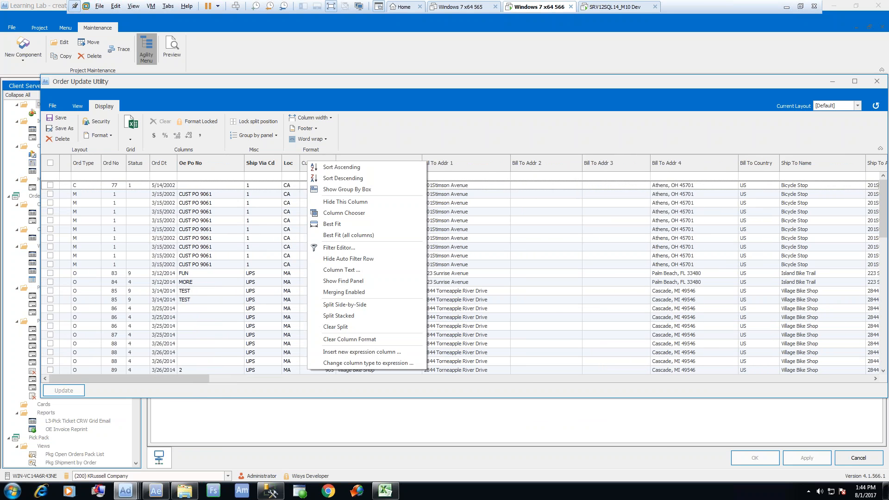
pyautogui.click(347, 212)
pyautogui.moveTo(854, 258); pyautogui.dragTo(698, 241)
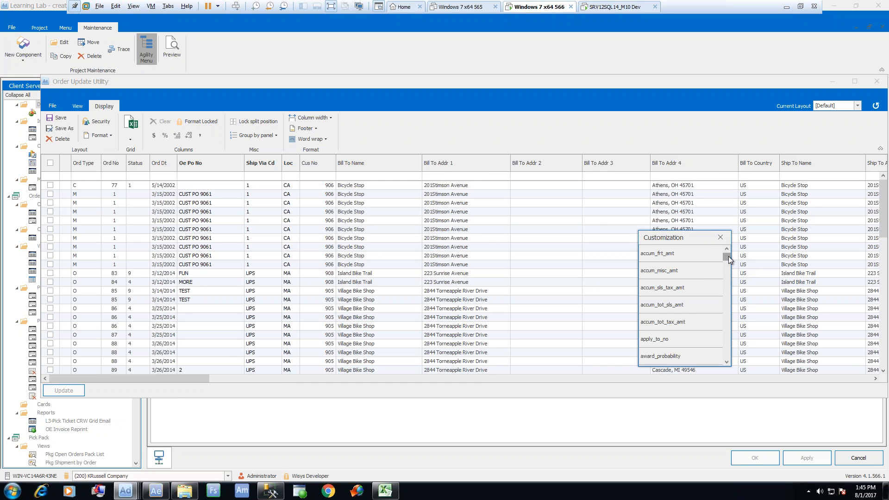
pyautogui.moveTo(729, 256); pyautogui.dragTo(718, 326)
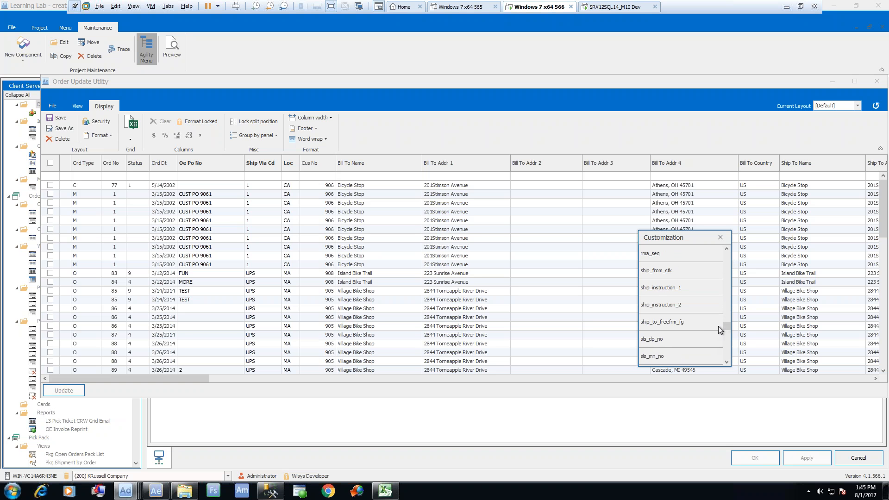
pyautogui.moveTo(663, 292); pyautogui.dragTo(331, 170)
pyautogui.moveTo(685, 291); pyautogui.dragTo(384, 171)
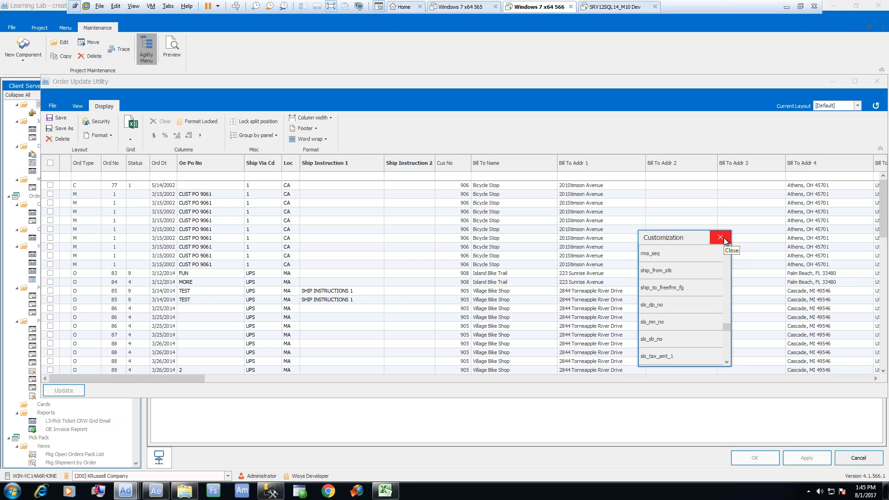
pyautogui.click(720, 238)
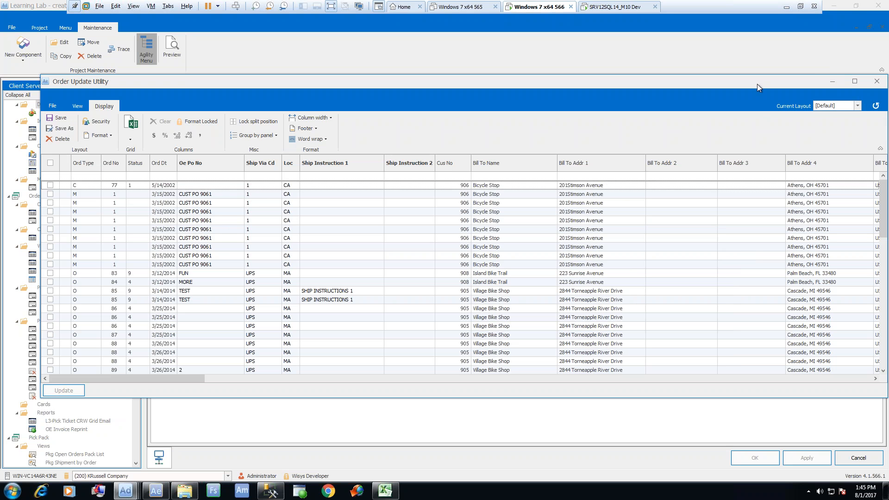
pyautogui.click(65, 118)
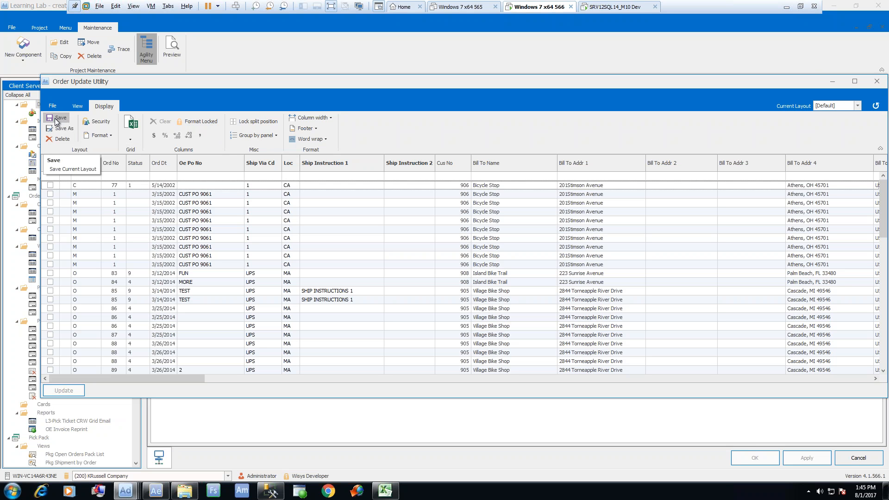
pyautogui.click(877, 82)
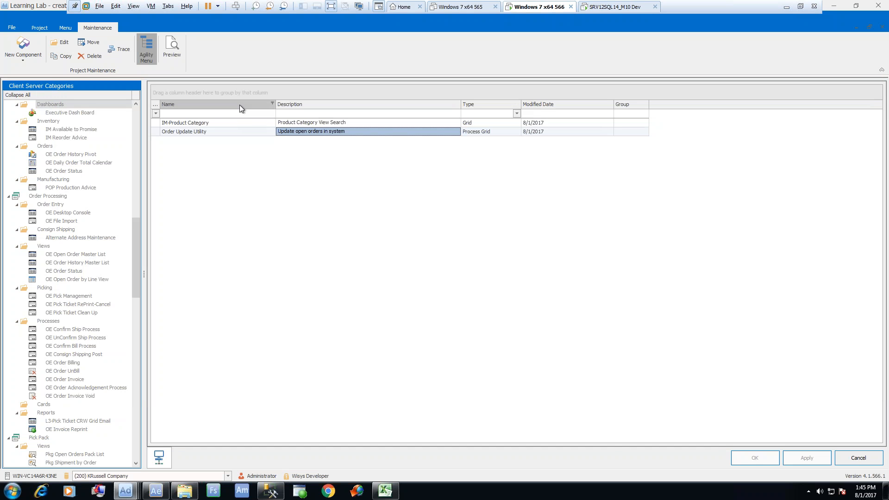
# Step: Enable Display Non-edit Columns as Gray in the Order Update Utility's appearance settings and save the component
pyautogui.doubleClick(223, 133)
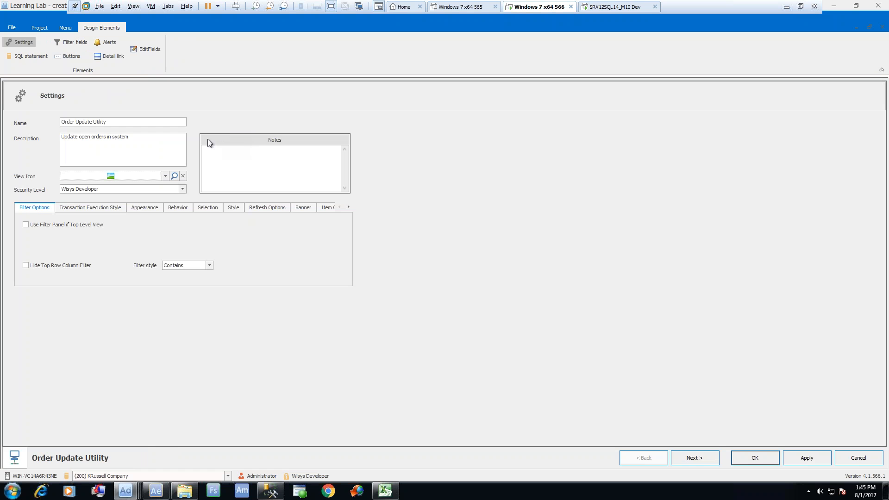
pyautogui.click(149, 205)
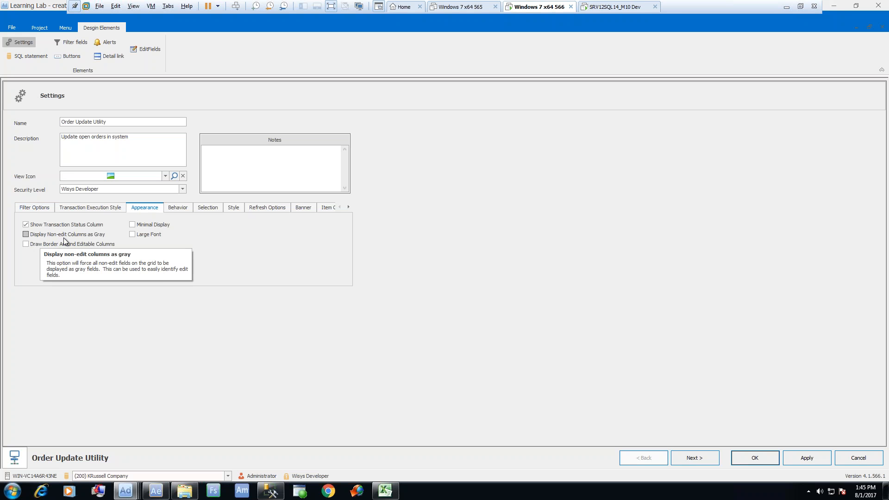
pyautogui.click(27, 235)
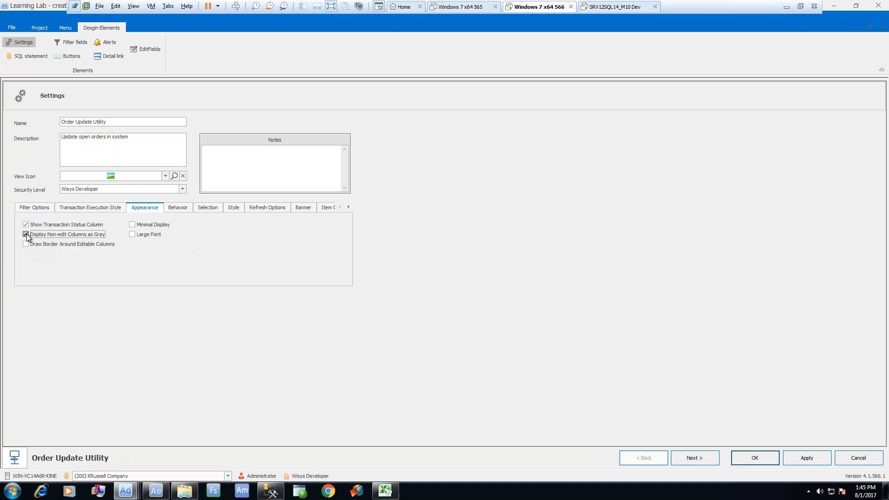
pyautogui.click(755, 458)
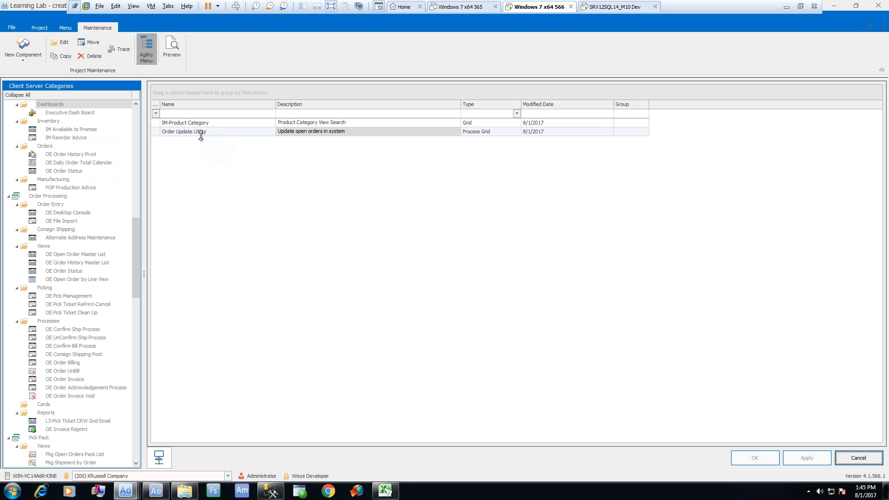
# Step: Preview the Order Update Utility to check how the non-edit columns are displayed, and close the preview
pyautogui.click(221, 133)
pyautogui.click(172, 57)
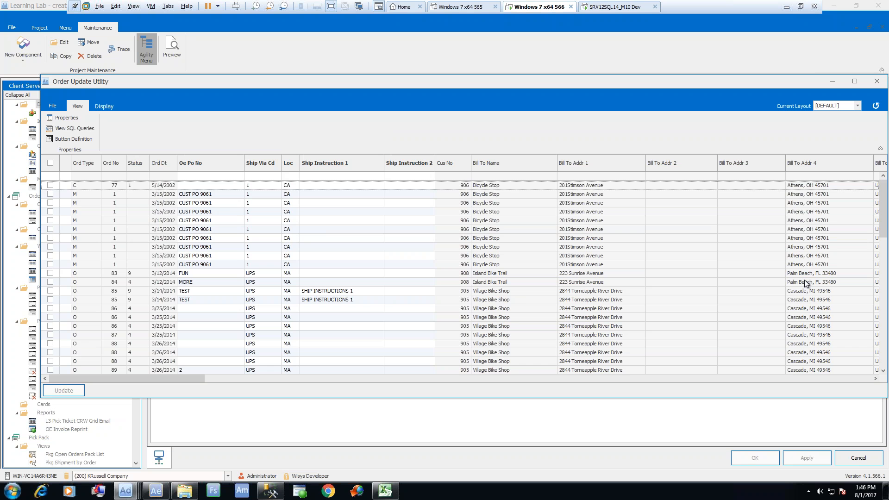
pyautogui.click(883, 83)
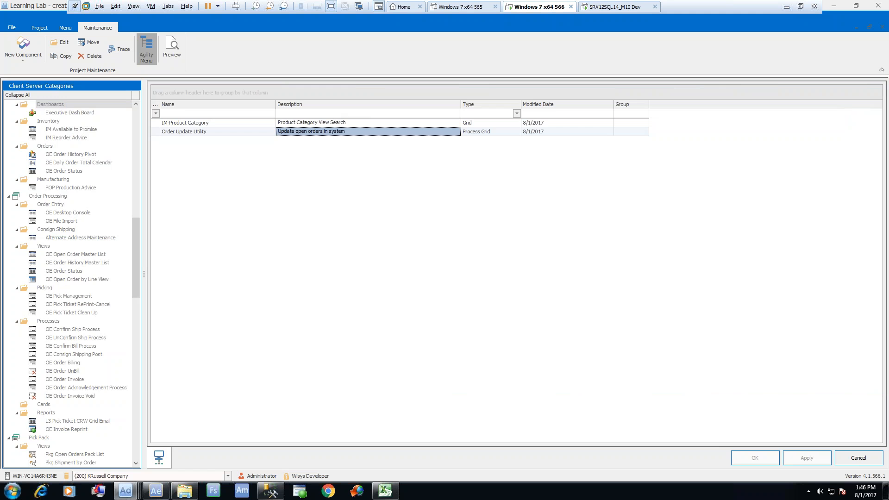
# Step: Enable Draw Border Around Editable Columns in the Order Update Utility's appearance settings and save the component
pyautogui.doubleClick(311, 131)
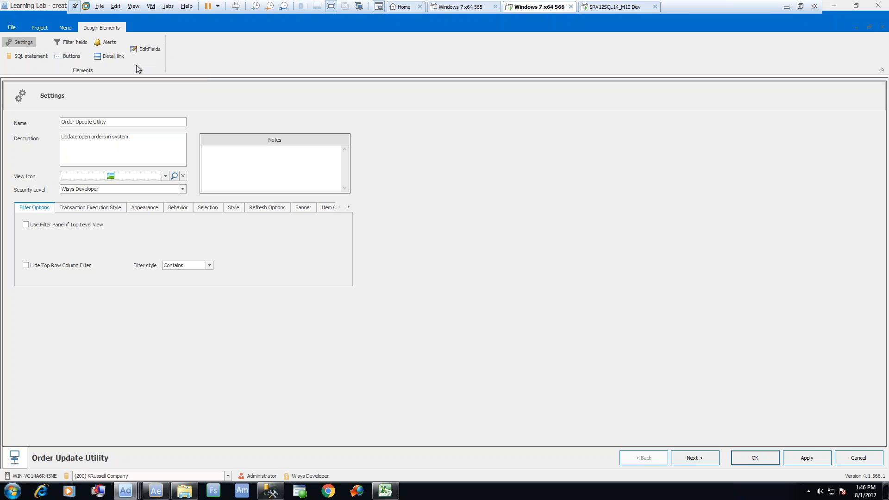
pyautogui.click(151, 209)
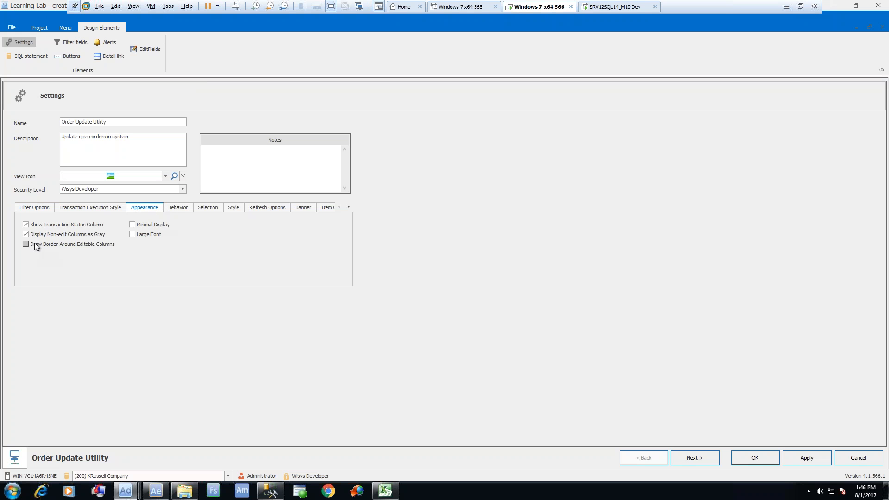
pyautogui.click(76, 246)
pyautogui.click(757, 458)
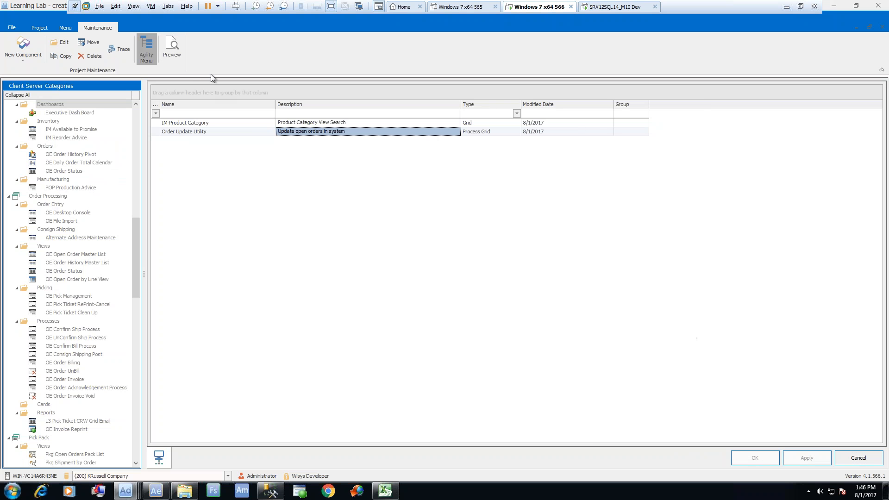
# Step: In a new preview of the Order Update Utility, hide the ord_no1 column and move Item No directly after Ship Instruction 2
pyautogui.click(176, 38)
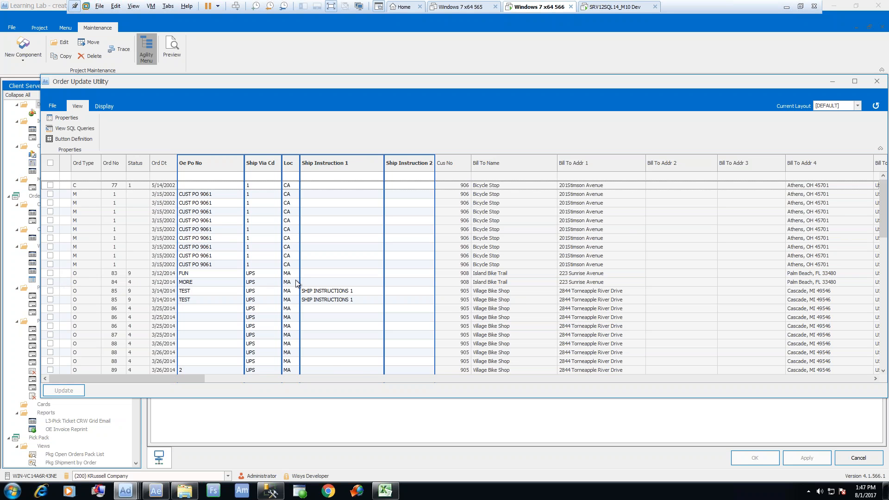
pyautogui.moveTo(185, 379); pyautogui.dragTo(582, 371)
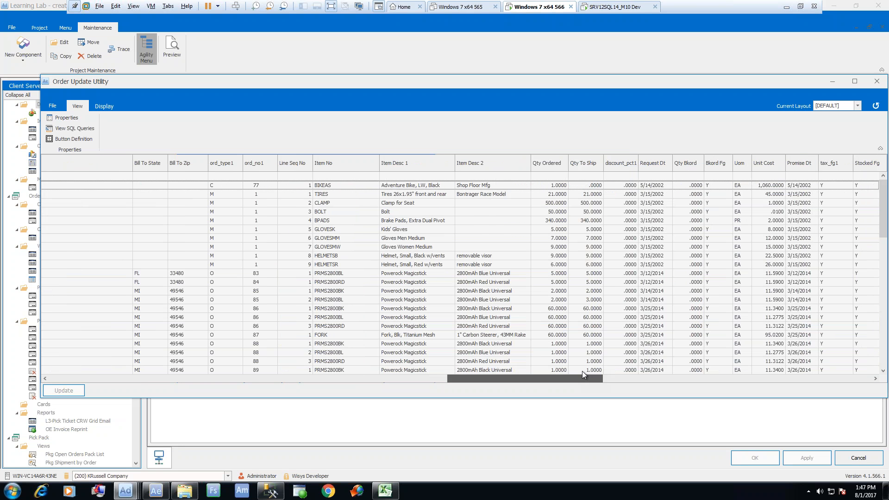
pyautogui.moveTo(262, 164); pyautogui.dragTo(435, 170)
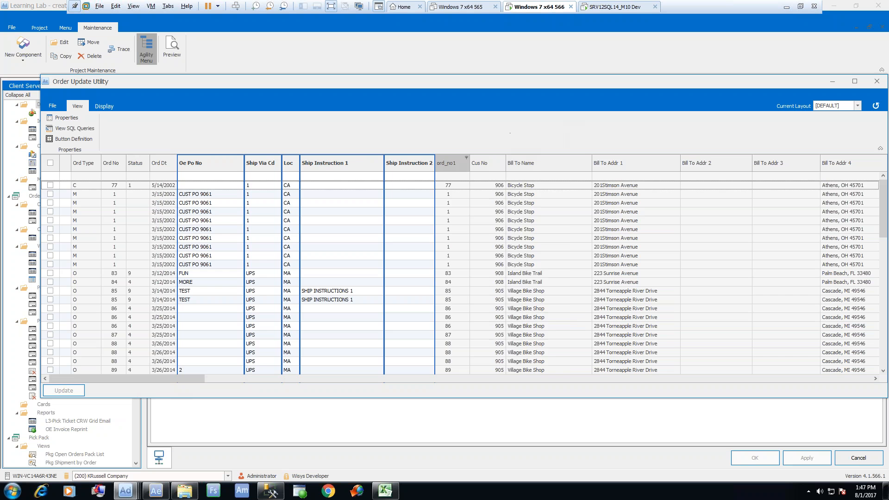
pyautogui.rightClick(447, 163)
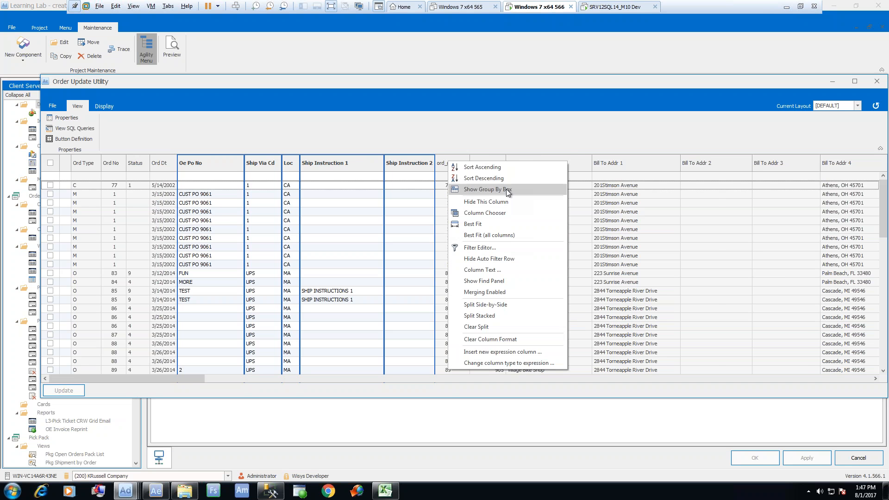
pyautogui.click(503, 204)
pyautogui.moveTo(193, 379); pyautogui.dragTo(526, 382)
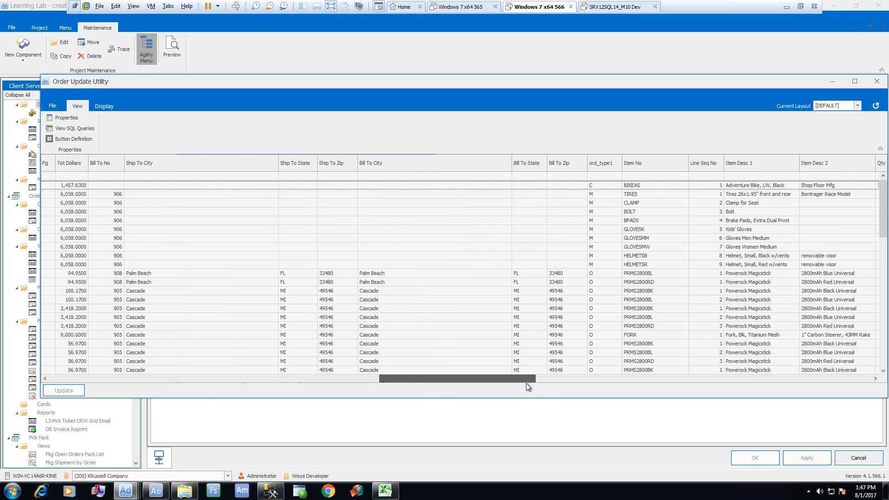
pyautogui.moveTo(643, 165); pyautogui.dragTo(433, 160)
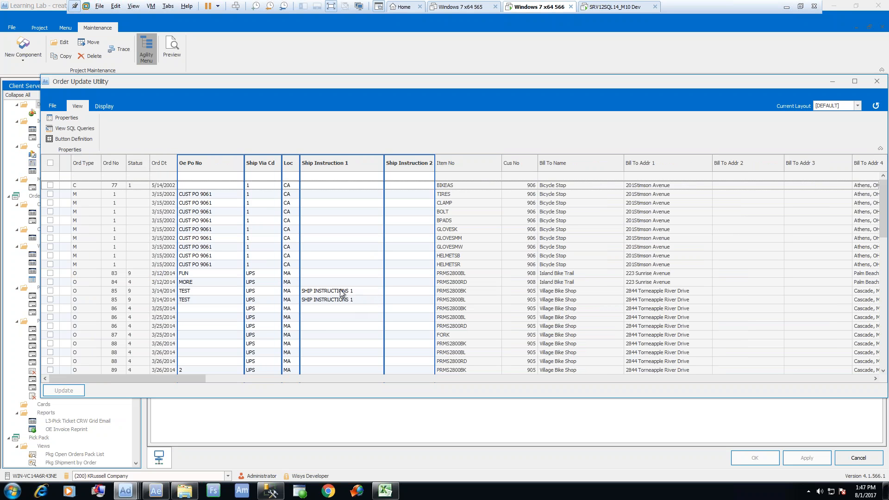
# Step: Set Ship Instruction 1 to "UPDATED SHIP INSTR" on the first TEST order line, item PRMS2800BK
pyautogui.click(365, 291)
pyautogui.write('UPDATE')
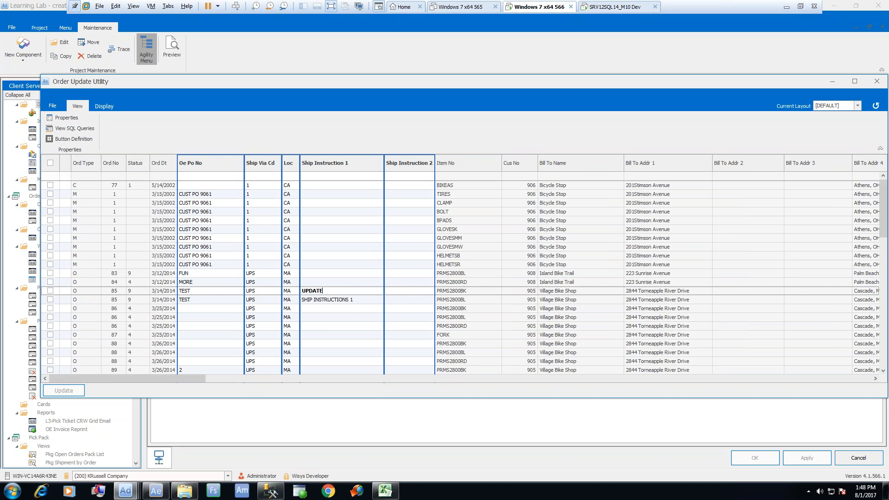
pyautogui.write('D SHIP INSTR')
# Step: Look up the location for the same PRMS2800BK line, choose CA, and widen the Loc column
pyautogui.click(294, 292)
pyautogui.click(295, 292)
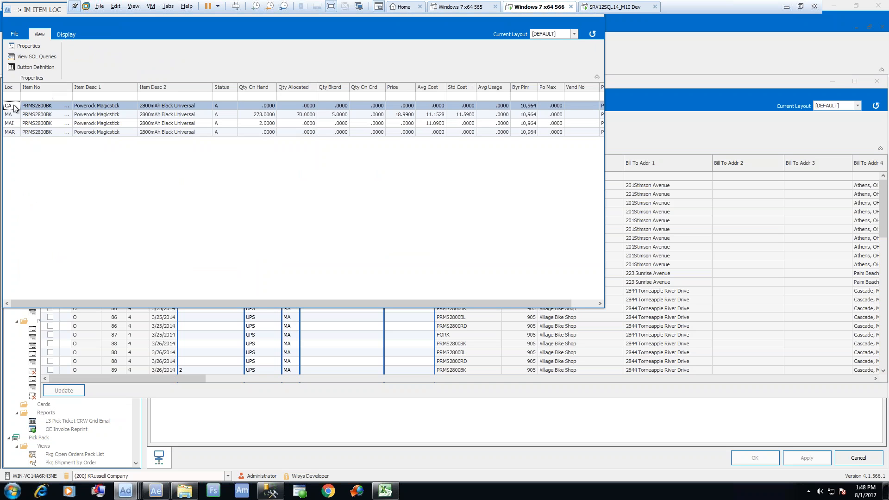
pyautogui.doubleClick(14, 109)
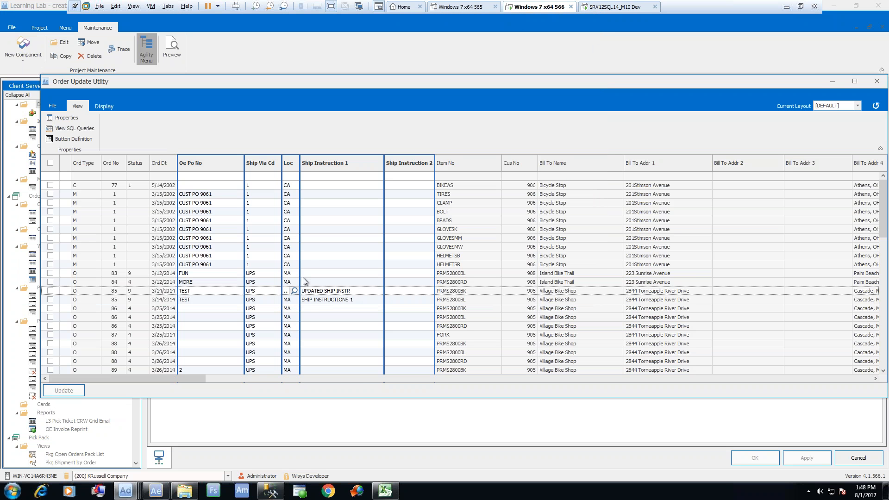
pyautogui.moveTo(301, 175); pyautogui.dragTo(315, 175)
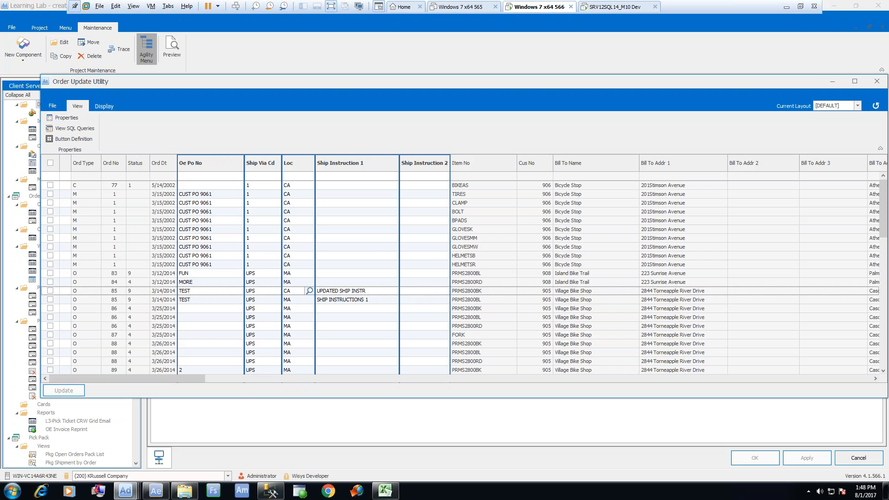
# Step: Look up the ship via code for the first TEST order line, item PRMS2800BK, and choose UPG
pyautogui.click(103, 107)
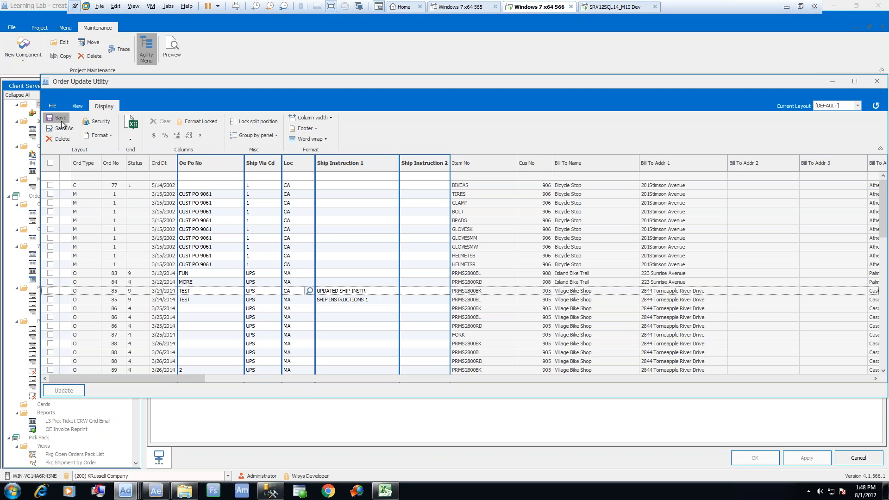
pyautogui.click(359, 292)
pyautogui.click(259, 290)
pyautogui.click(276, 291)
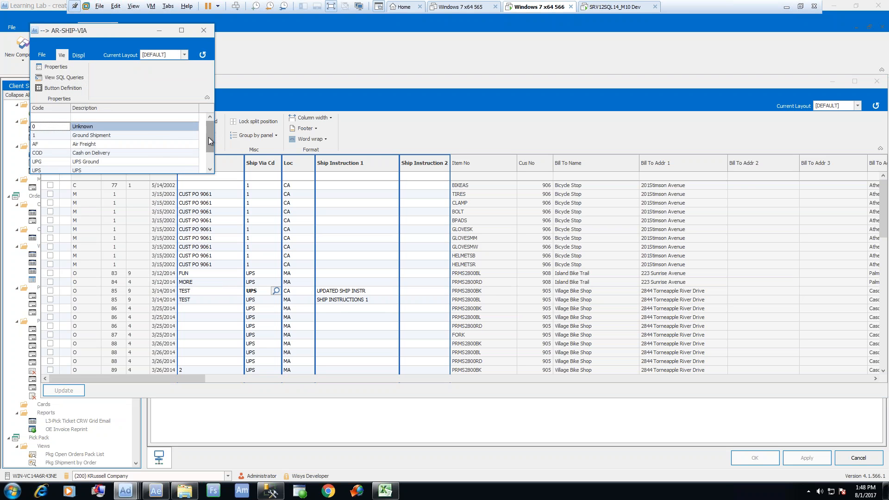
pyautogui.moveTo(208, 140); pyautogui.dragTo(209, 147)
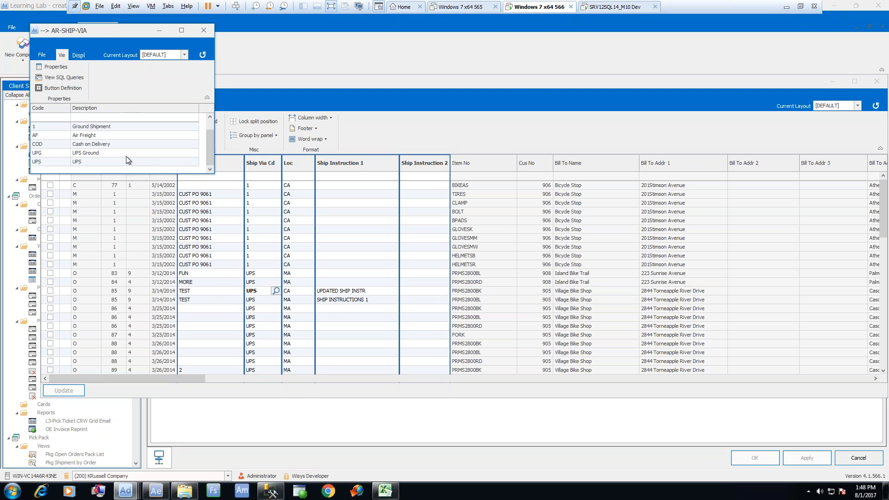
pyautogui.doubleClick(52, 154)
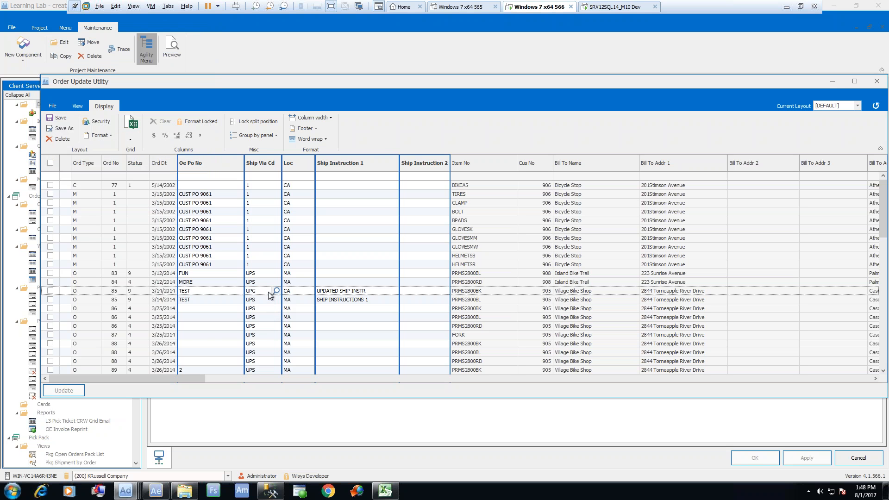
# Step: Try to process the update for the selected PRMS2800BK line, and close the transaction audit
pyautogui.click(50, 290)
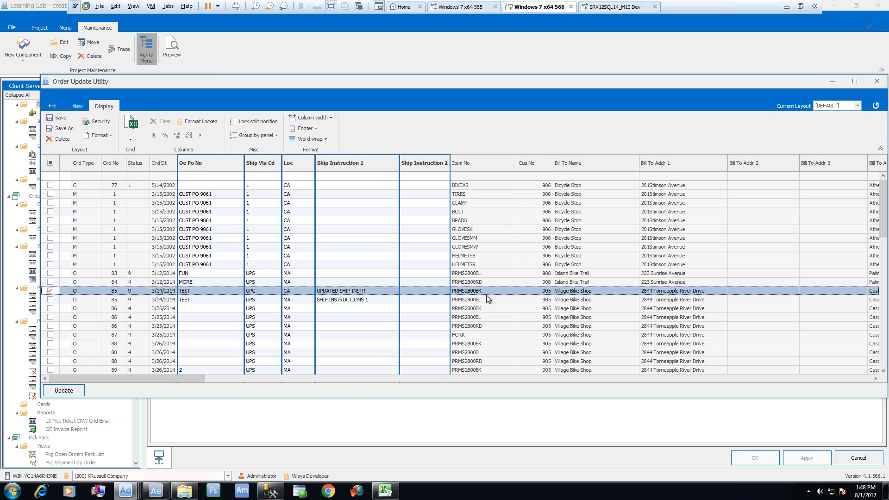
pyautogui.click(66, 391)
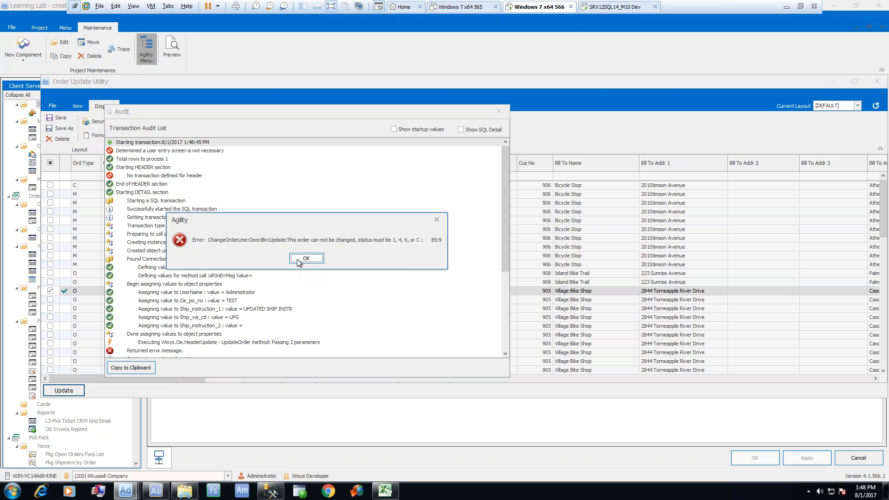
pyautogui.click(303, 260)
pyautogui.click(498, 112)
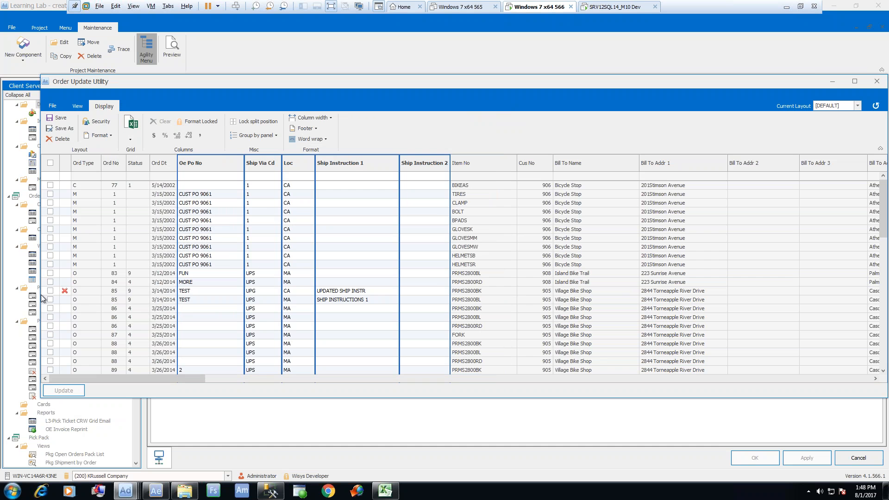
# Step: Filter the grid to Status 1 and choose ship via code UPG from the lookup for Outdoor Adventure Outlet's STEM line
pyautogui.click(143, 176)
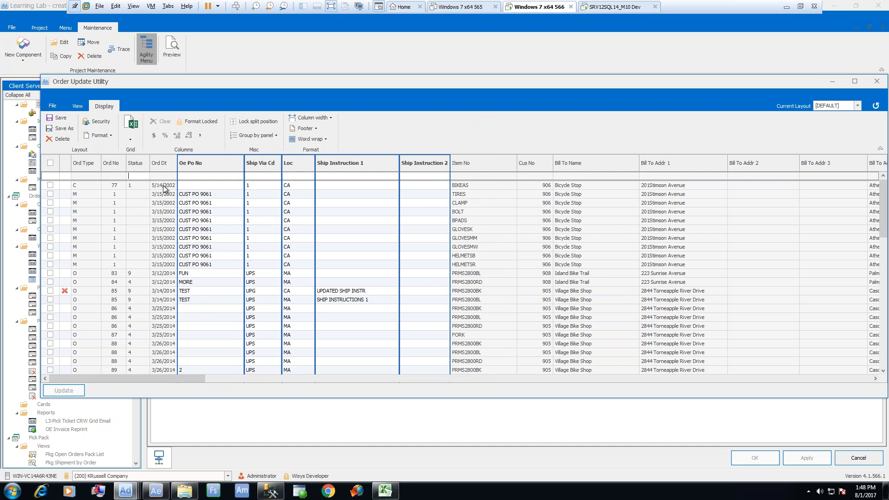
pyautogui.write('1')
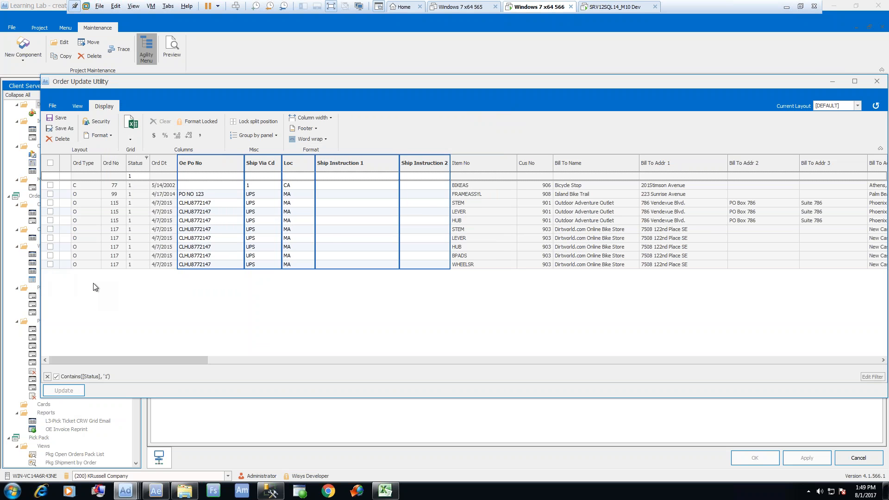
pyautogui.click(263, 202)
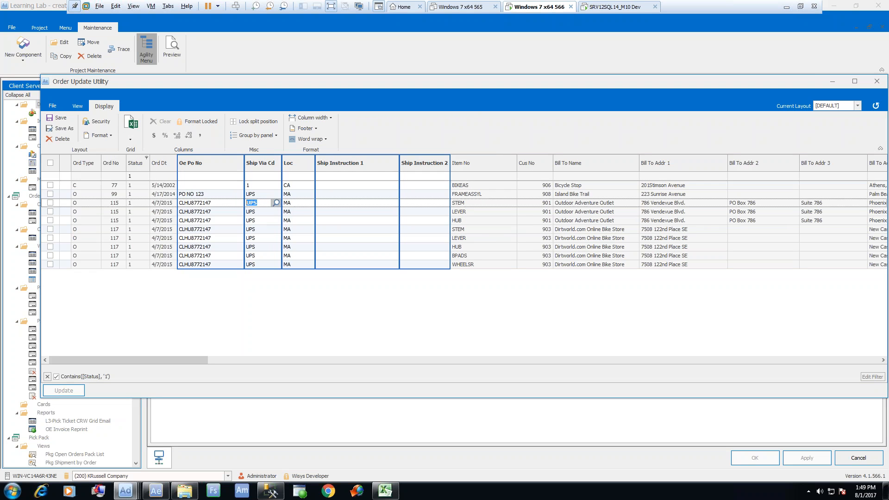
pyautogui.click(276, 203)
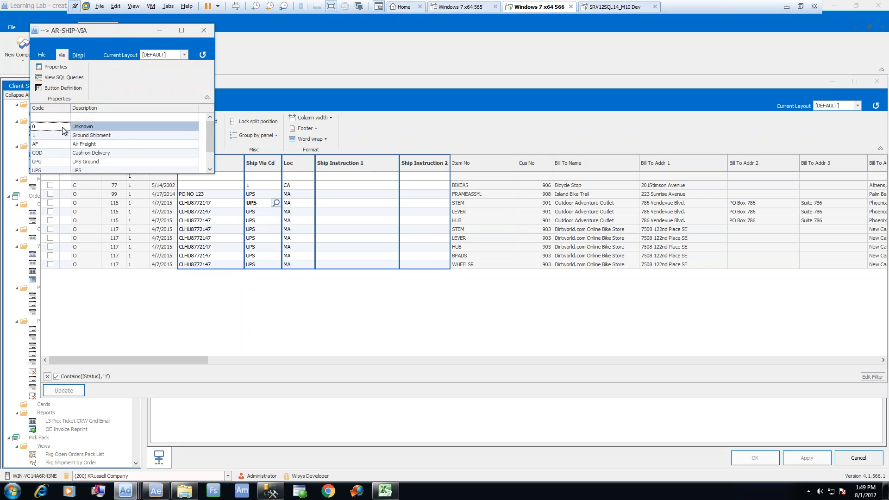
pyautogui.moveTo(210, 137); pyautogui.dragTo(212, 148)
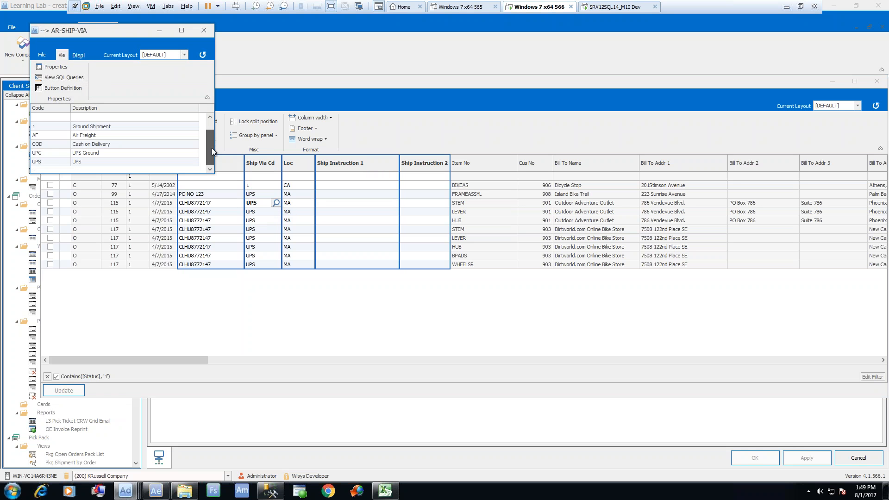
pyautogui.doubleClick(54, 151)
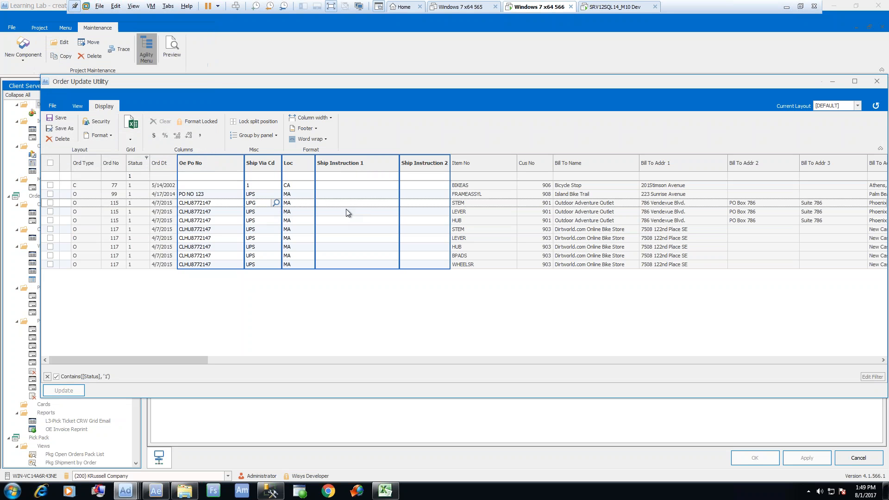
# Step: Set Ship Instruction 1 to "SHIP INST" and Loc to CA on the Outdoor Adventure Outlet STEM line, and process its update
pyautogui.write('SHIP INST')
pyautogui.click(300, 204)
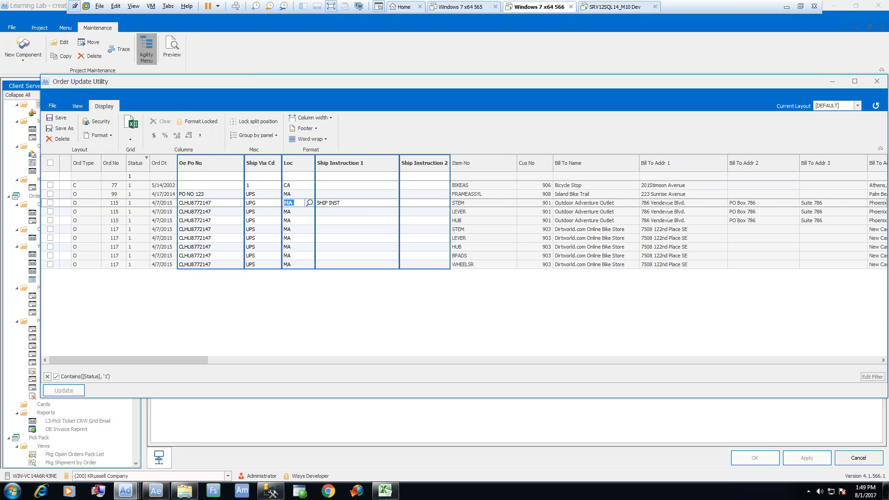
pyautogui.click(309, 203)
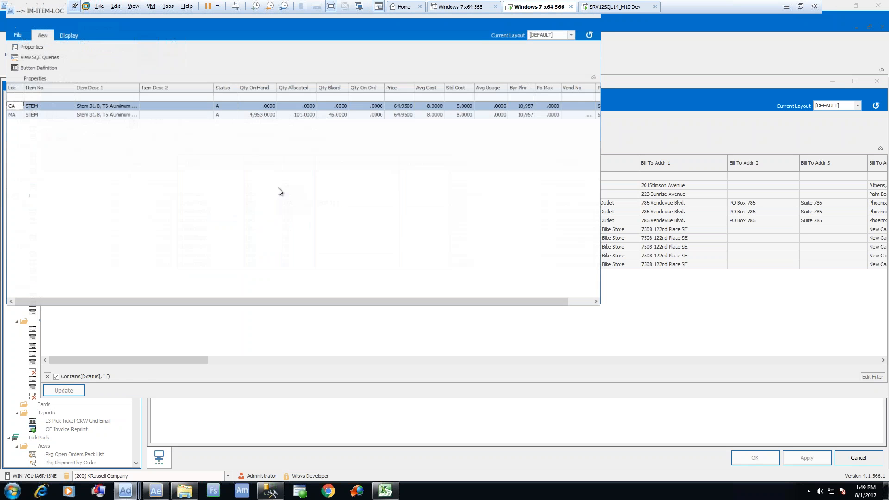
pyautogui.doubleClick(29, 108)
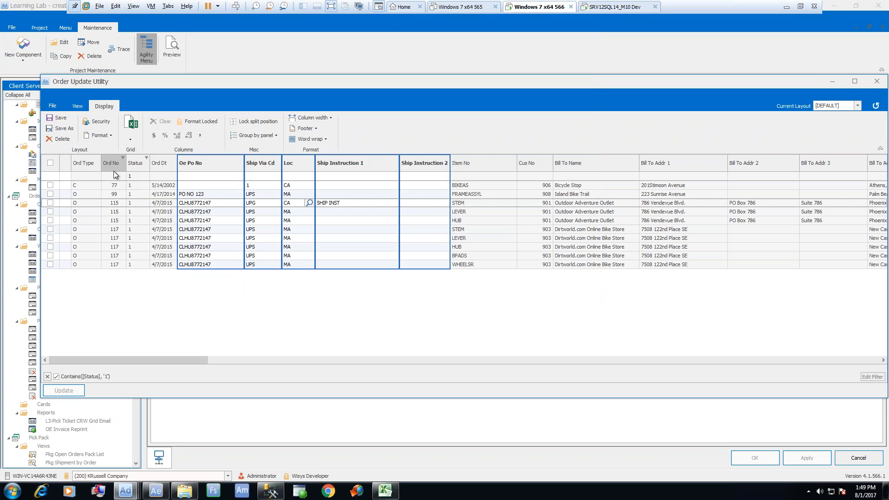
pyautogui.click(50, 203)
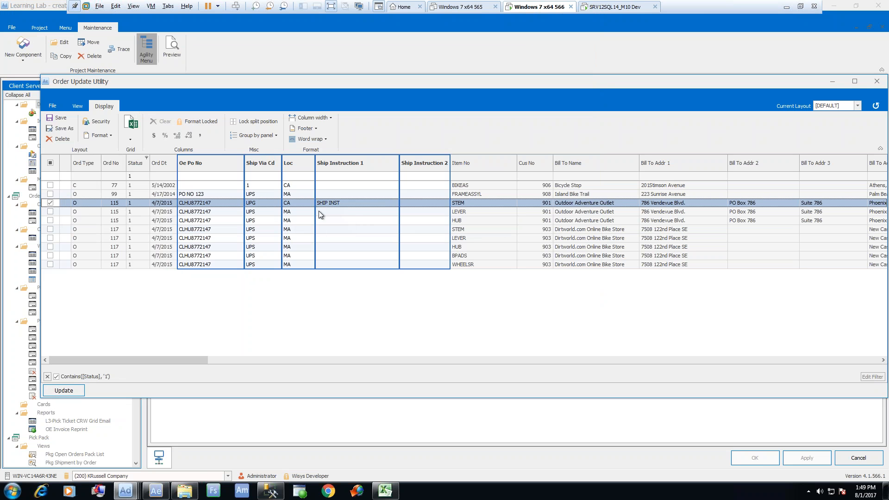
pyautogui.click(60, 393)
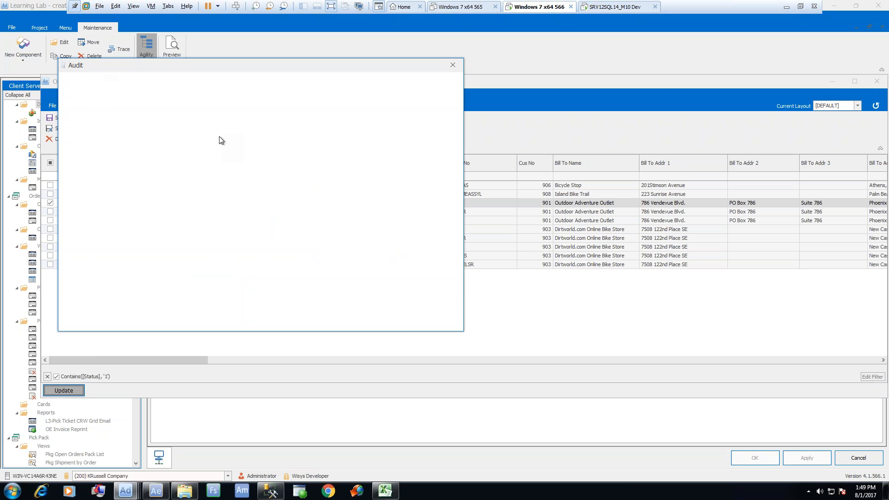
# Step: Switch to Wisys Agility Explorer and turn off showing the transaction trace along with transaction execution in its transaction options
pyautogui.click(155, 490)
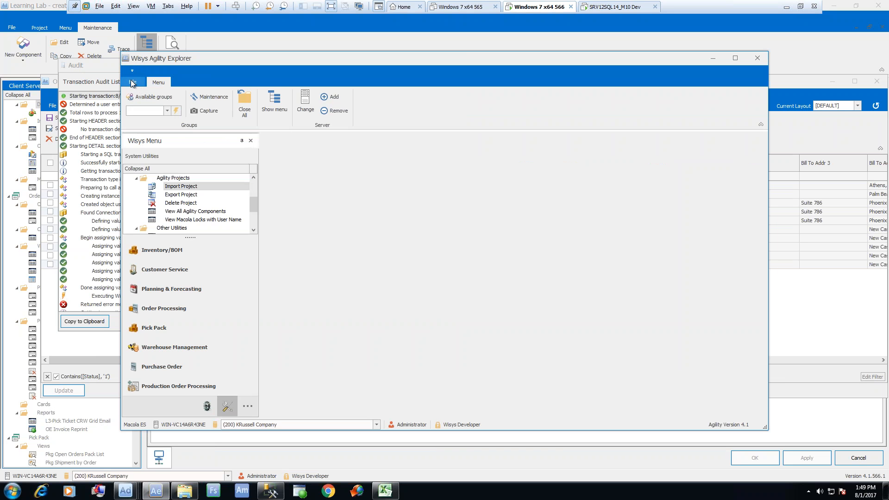
pyautogui.click(135, 83)
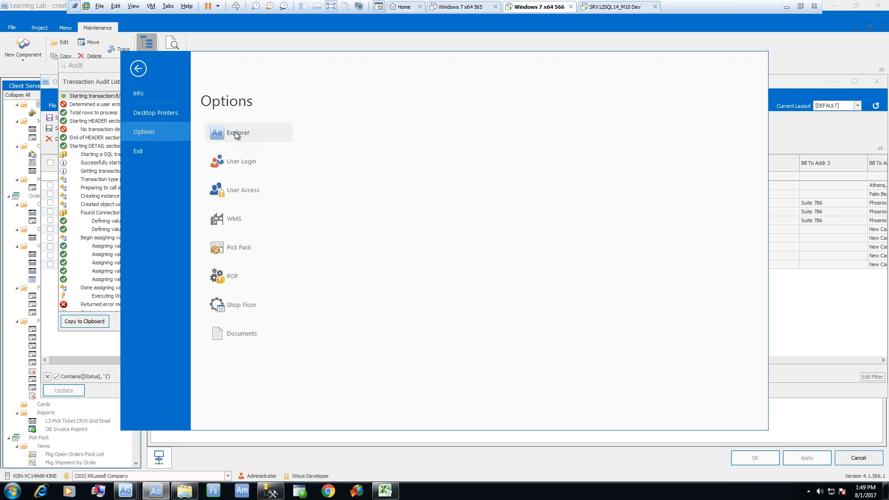
pyautogui.click(268, 135)
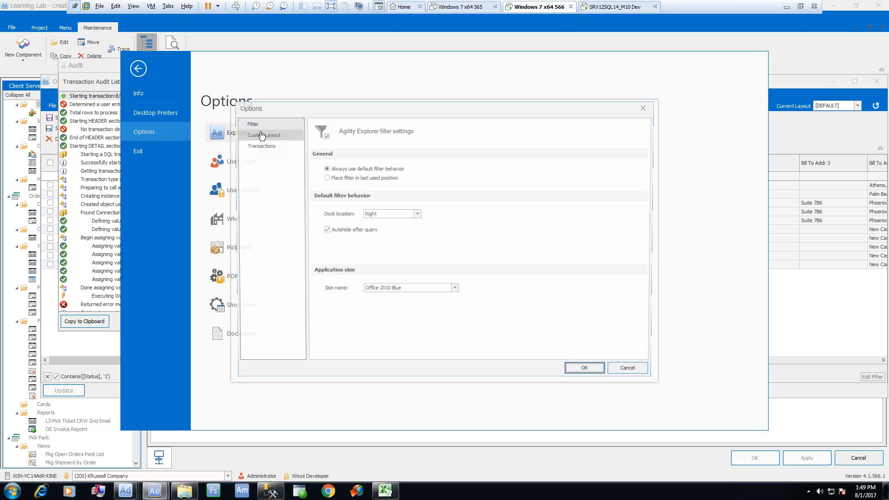
pyautogui.click(258, 146)
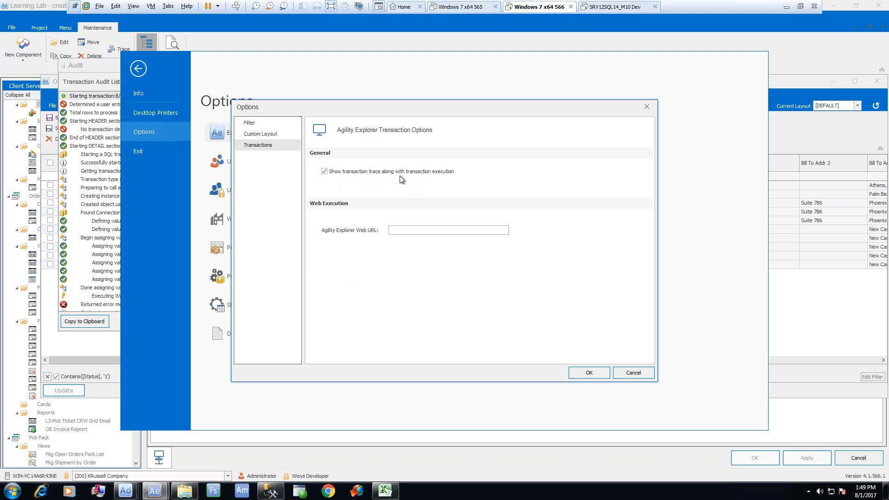
pyautogui.click(324, 172)
pyautogui.click(588, 372)
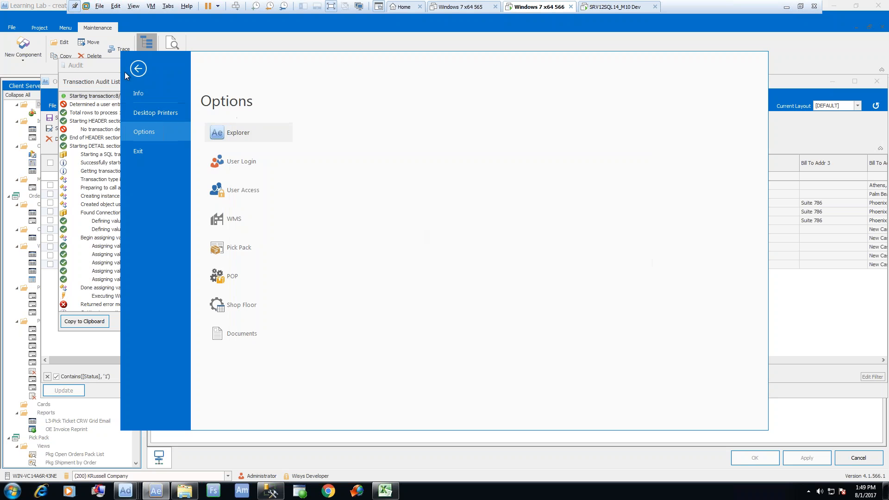
pyautogui.click(138, 69)
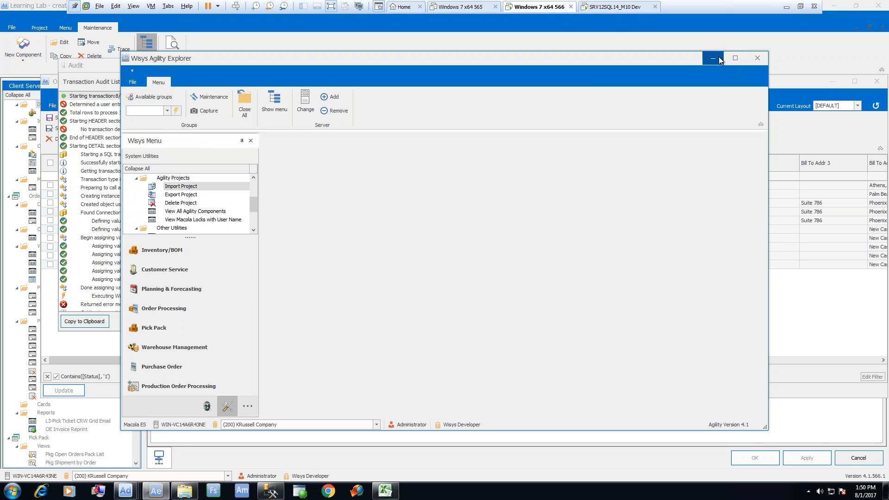
pyautogui.click(718, 56)
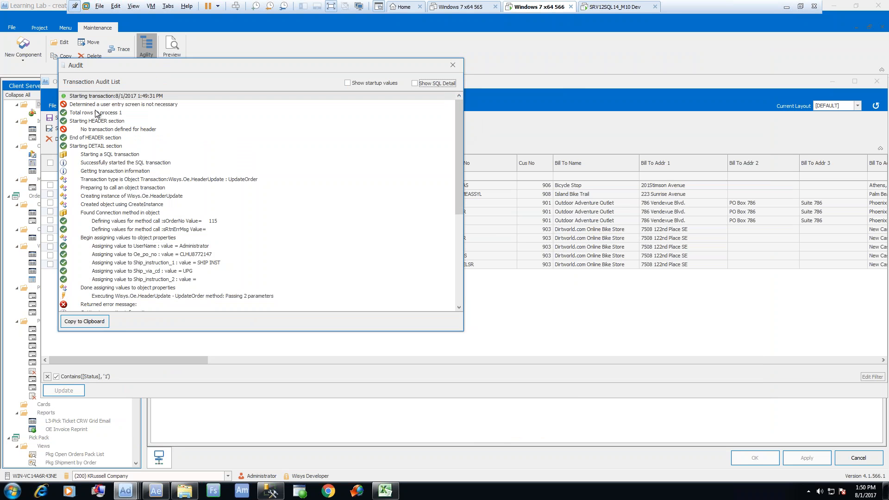
# Step: Review and close the transaction audit for the STEM line, and refresh the Order Update Utility grid
pyautogui.moveTo(460, 121); pyautogui.dragTo(454, 65)
pyautogui.click(453, 65)
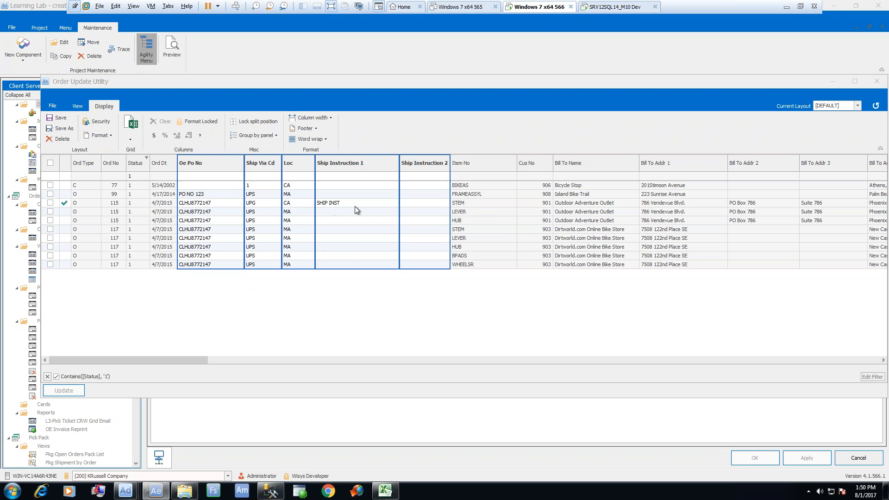
pyautogui.click(876, 106)
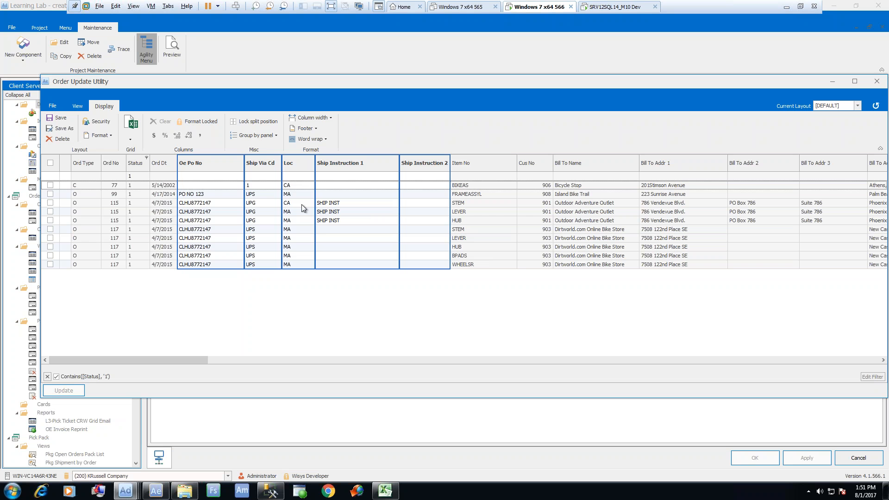
# Step: Switch to the Design Studio window with the Item Update project and open the Item Master Update component
pyautogui.moveTo(157, 493)
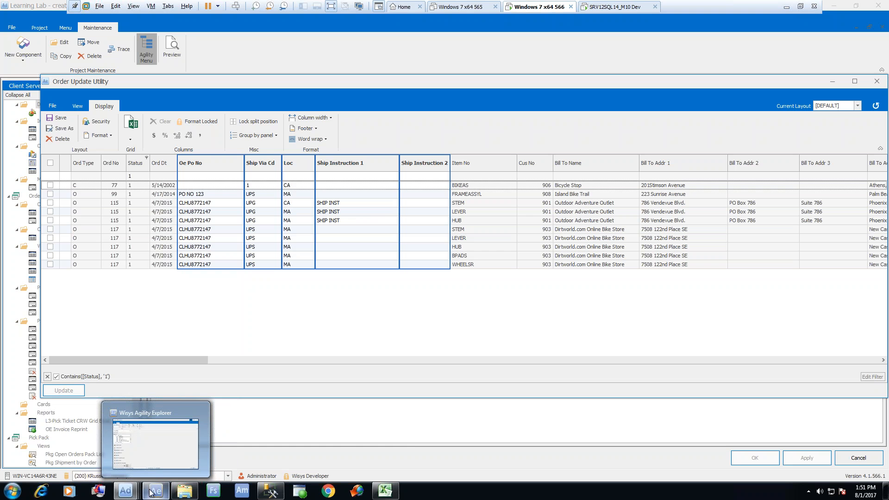
pyautogui.click(126, 491)
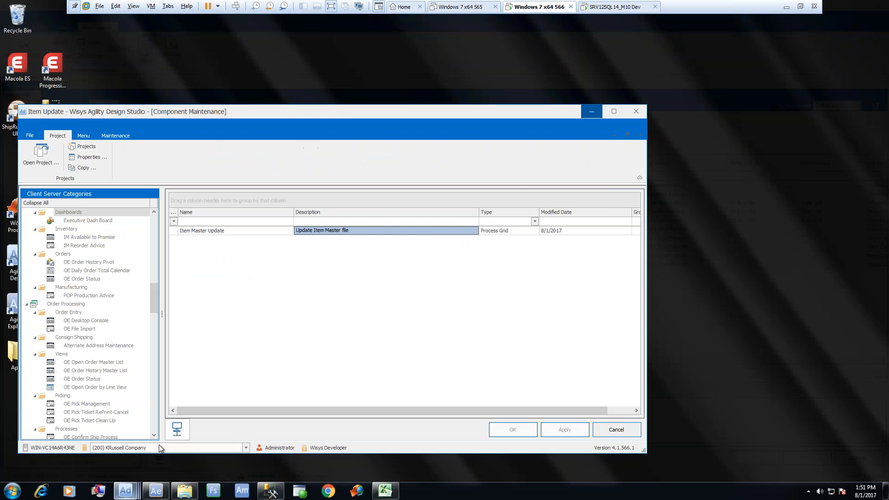
pyautogui.click(159, 445)
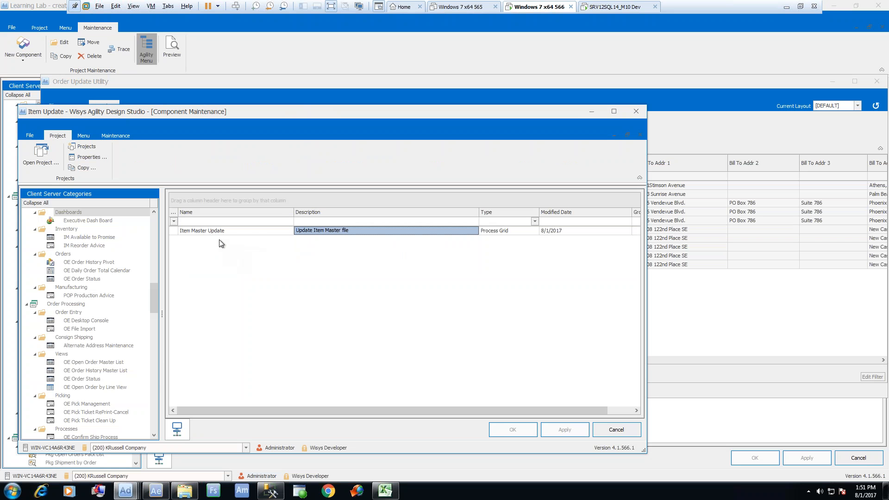
pyautogui.doubleClick(237, 230)
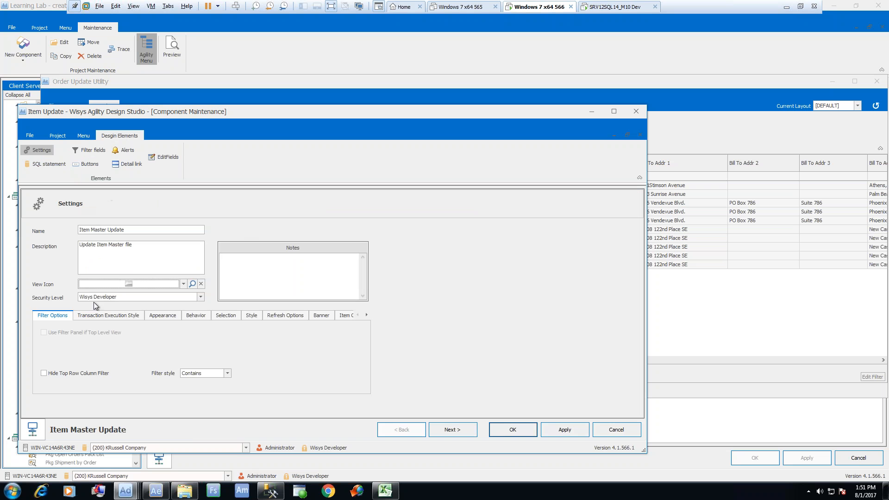
# Step: Examine the Item Master Update component's appearance settings, SQL statement and filter columns
pyautogui.click(162, 317)
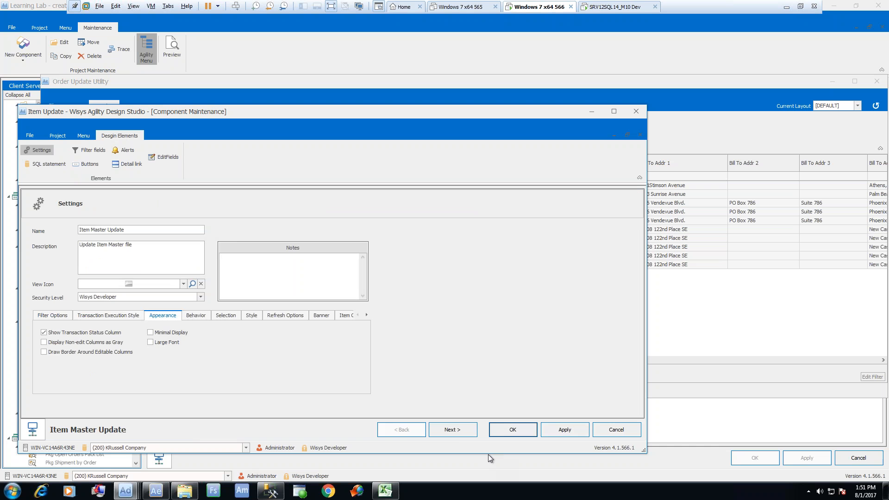
pyautogui.click(452, 430)
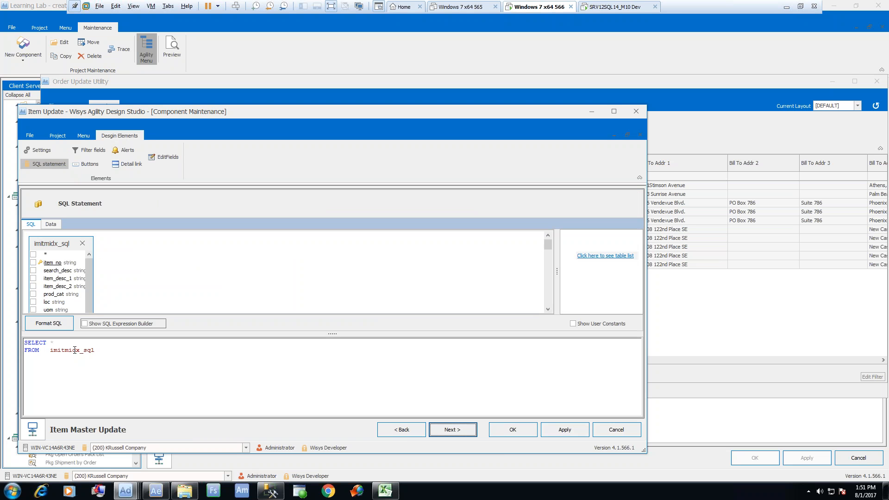
pyautogui.moveTo(100, 351); pyautogui.dragTo(24, 343)
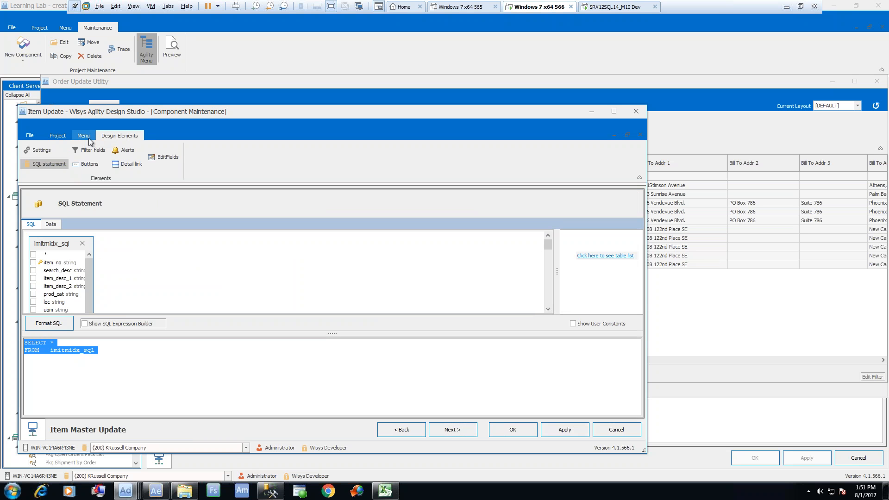
pyautogui.click(449, 430)
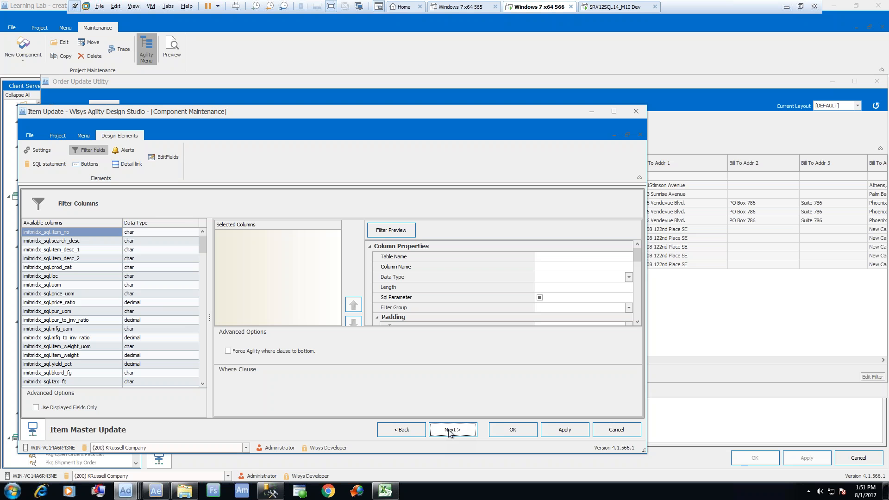
# Step: Review the Item Master Update component's button properties and its edit fields
pyautogui.click(449, 430)
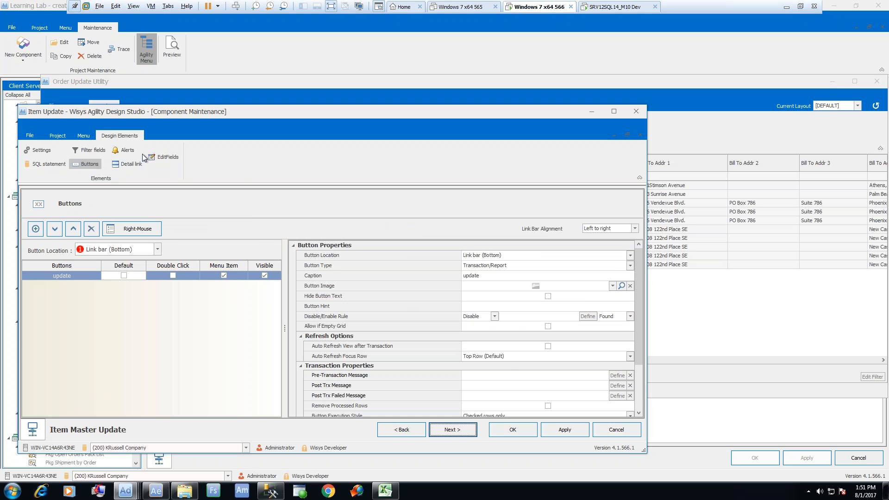
pyautogui.click(177, 156)
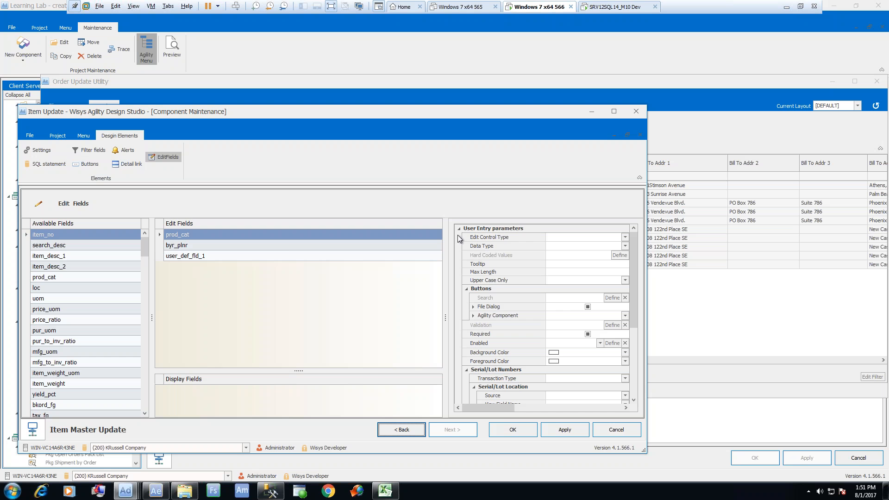
pyautogui.click(82, 162)
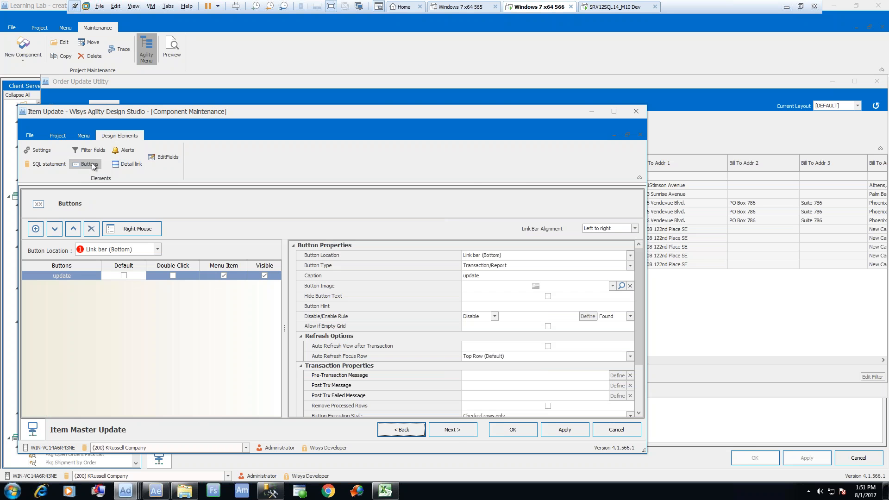
# Step: Open the update button's transaction definition and examine the IM Item Master Update method parameters and object properties
pyautogui.moveTo(639, 324); pyautogui.dragTo(639, 374)
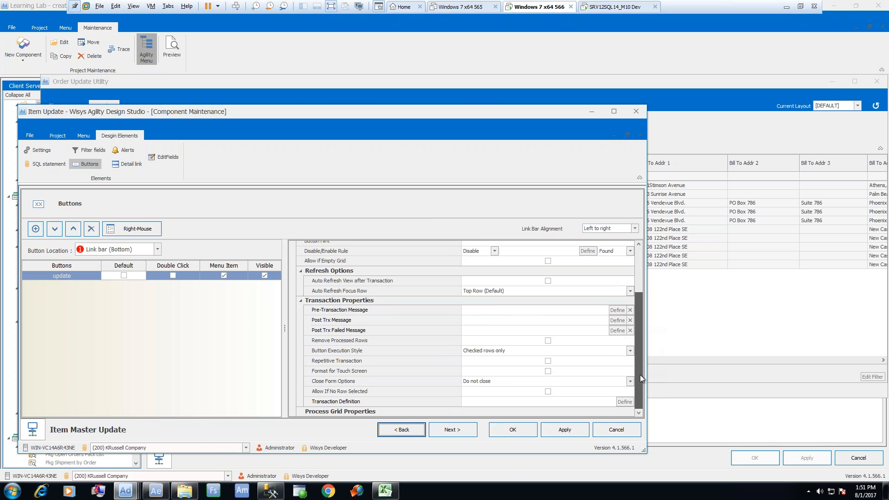
pyautogui.click(625, 403)
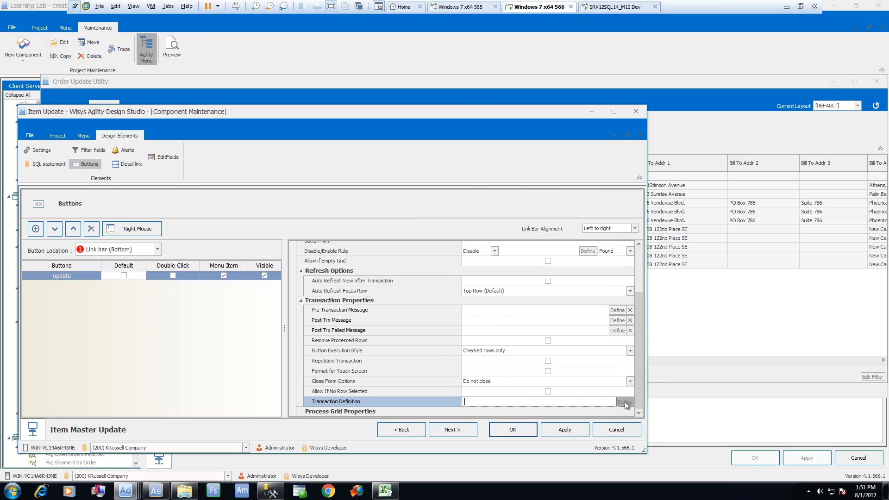
pyautogui.click(625, 402)
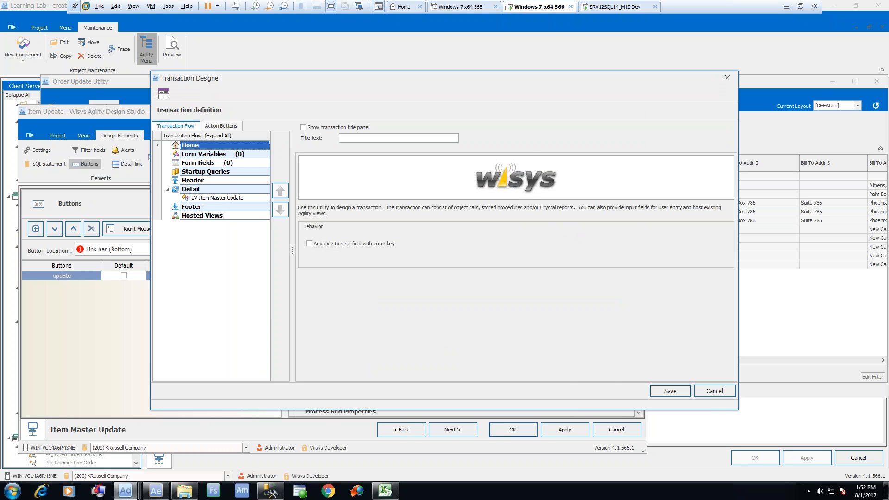
pyautogui.click(217, 198)
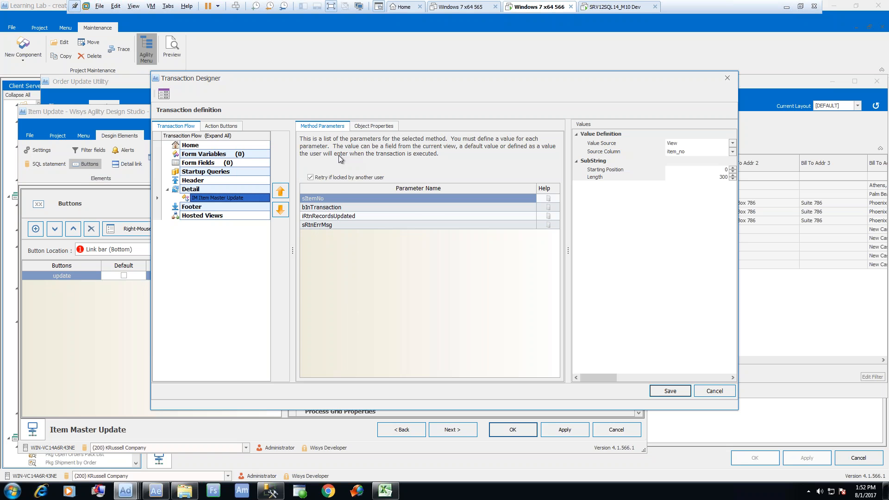
pyautogui.click(375, 125)
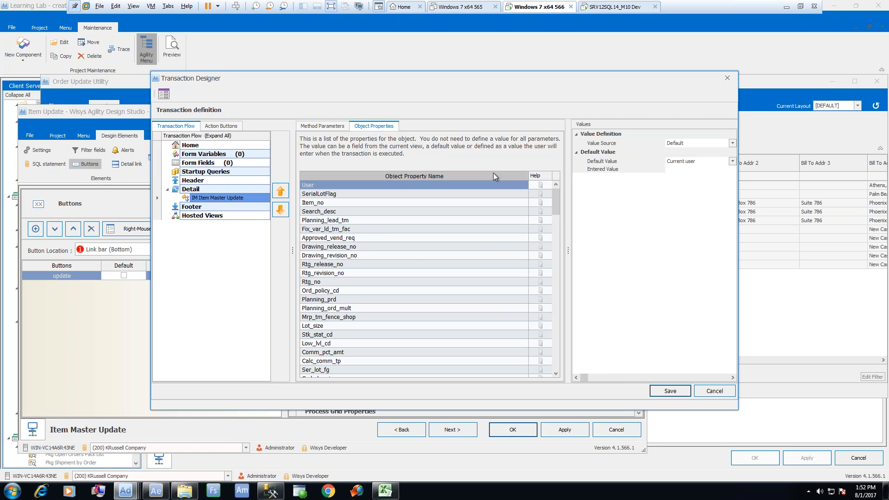
# Step: Cancel out of the transaction definition and Item Update project without saving, and close that Design Studio window and the Order Update Utility preview
pyautogui.click(714, 391)
pyautogui.click(621, 431)
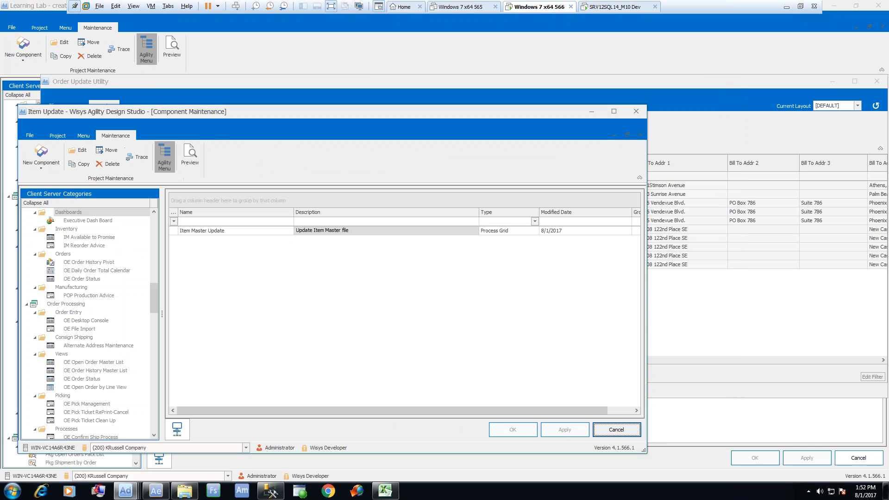
pyautogui.click(621, 430)
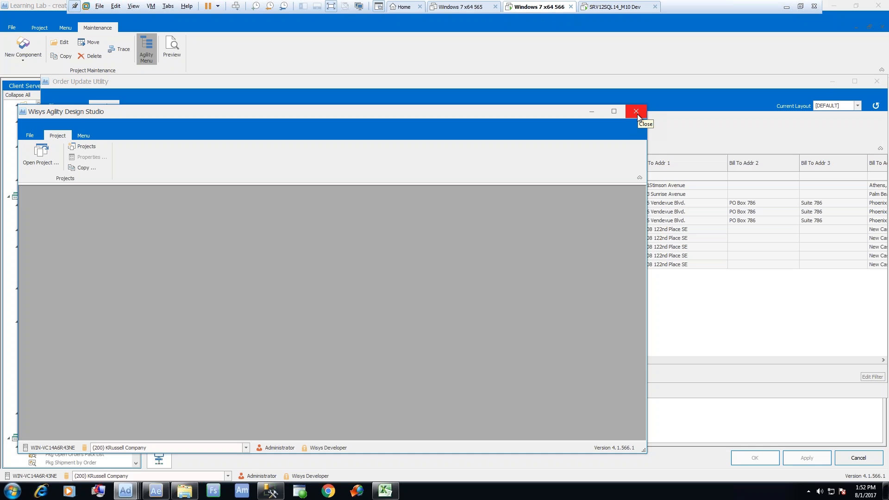
pyautogui.click(637, 113)
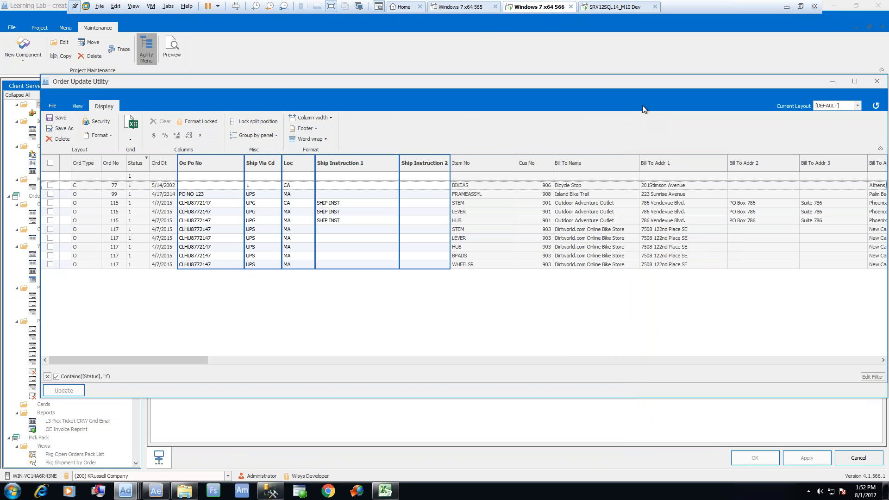
pyautogui.moveTo(243, 82); pyautogui.dragTo(204, 75)
pyautogui.click(836, 75)
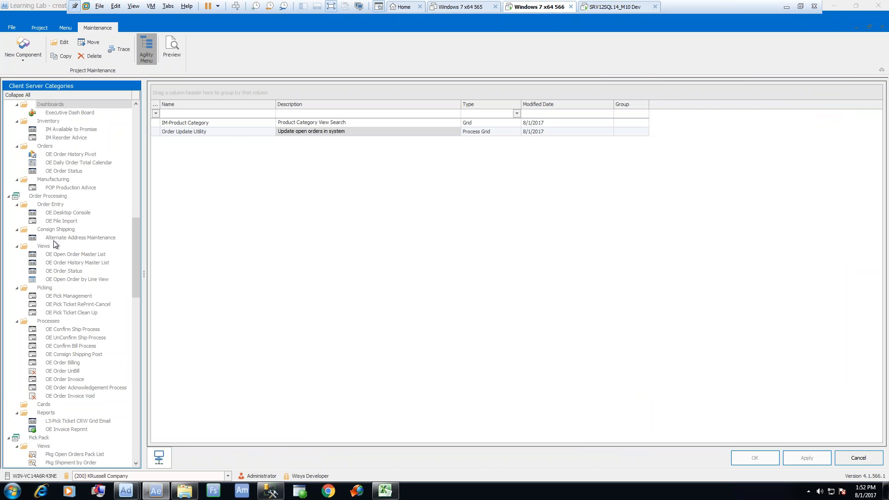
# Step: Create a new process grid component named OE Order Import
pyautogui.click(27, 54)
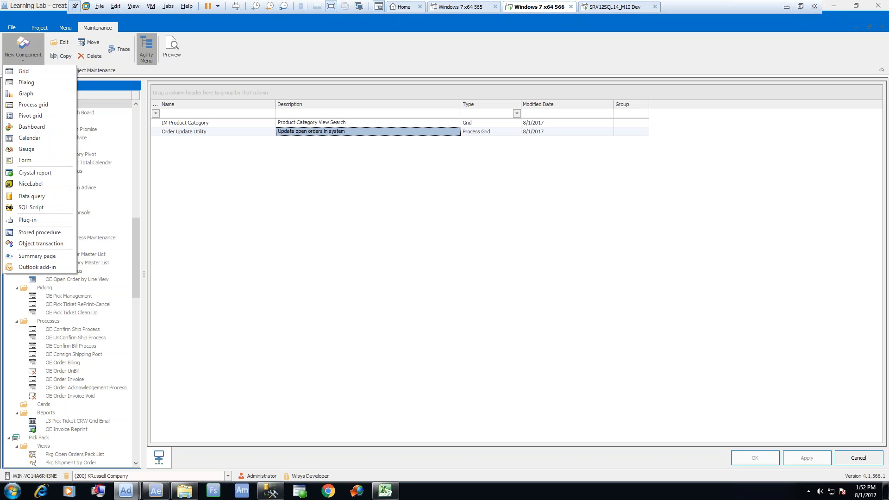
pyautogui.click(41, 105)
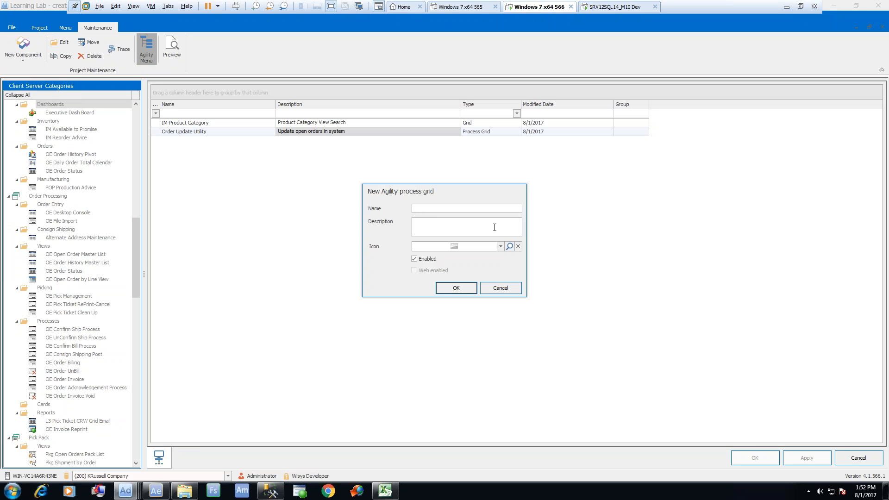
pyautogui.write('OE Order Import')
pyautogui.click(457, 288)
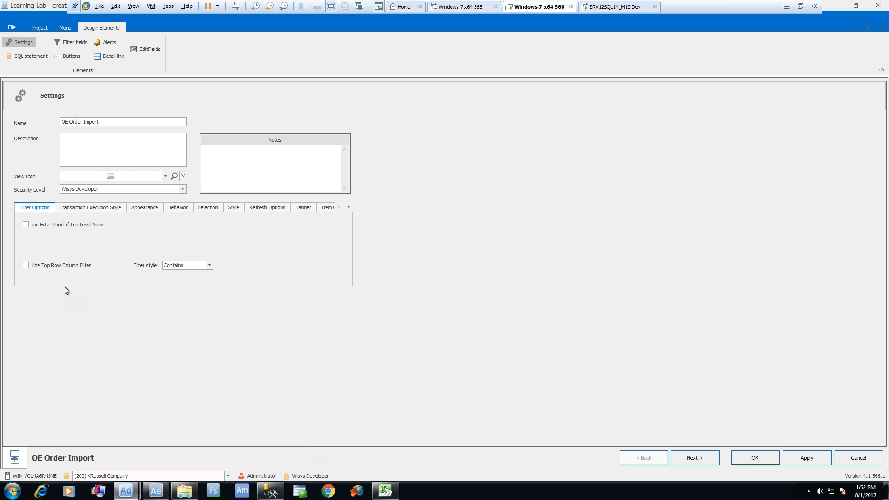
# Step: Set transaction execution to all rows with no selection required, and turn off gray non-edit columns and the border around editable columns
pyautogui.click(95, 208)
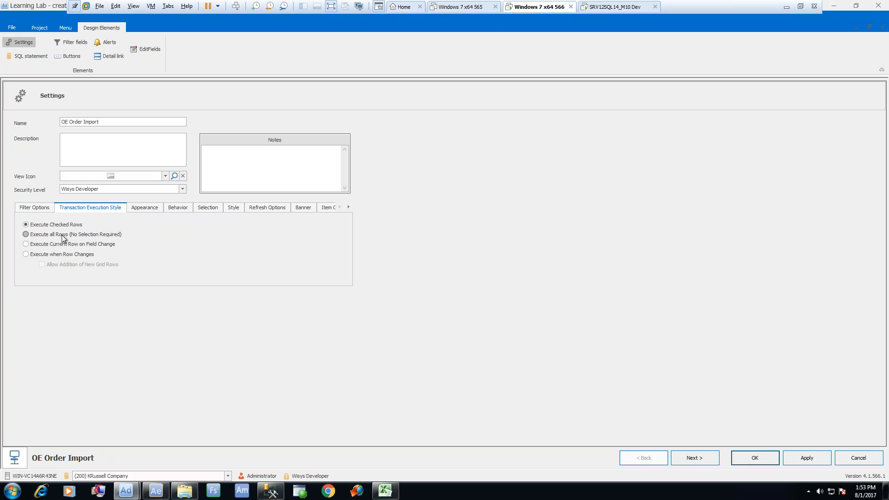
pyautogui.click(26, 235)
pyautogui.click(142, 208)
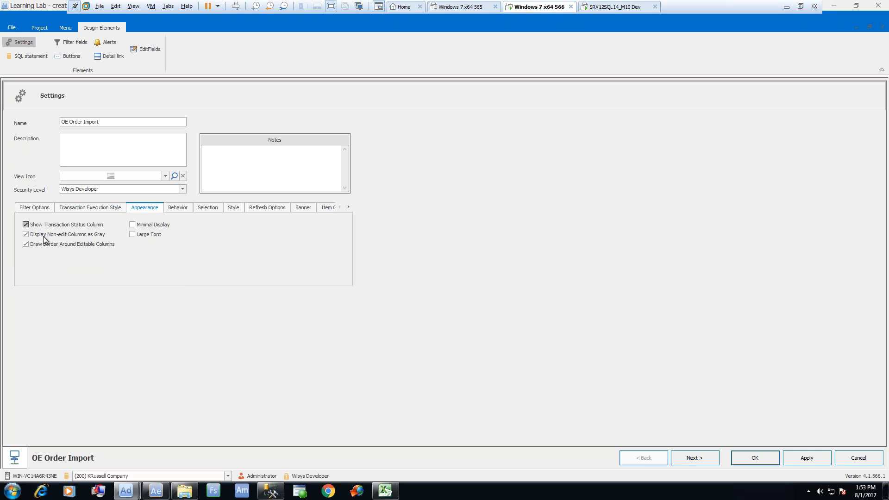
pyautogui.click(25, 245)
pyautogui.click(26, 234)
# Step: Include the data import process in the OE Order Import behavior and proceed to its Data Import Service settings
pyautogui.click(176, 208)
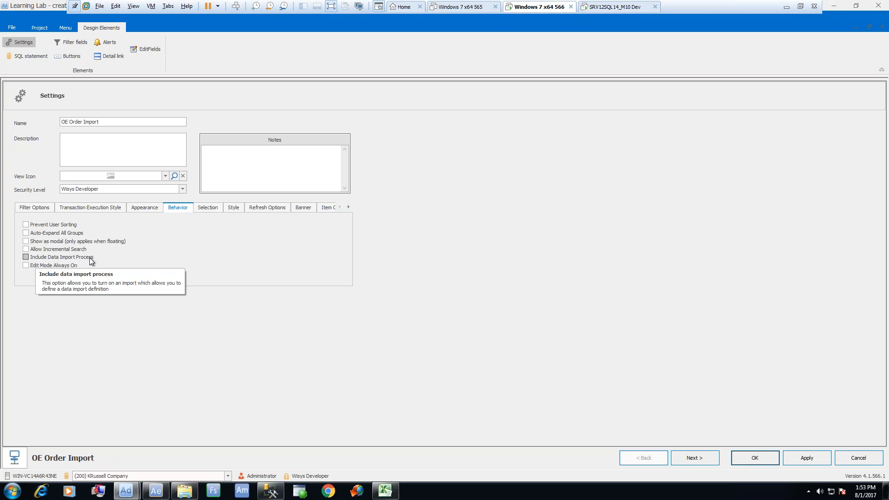
pyautogui.click(26, 257)
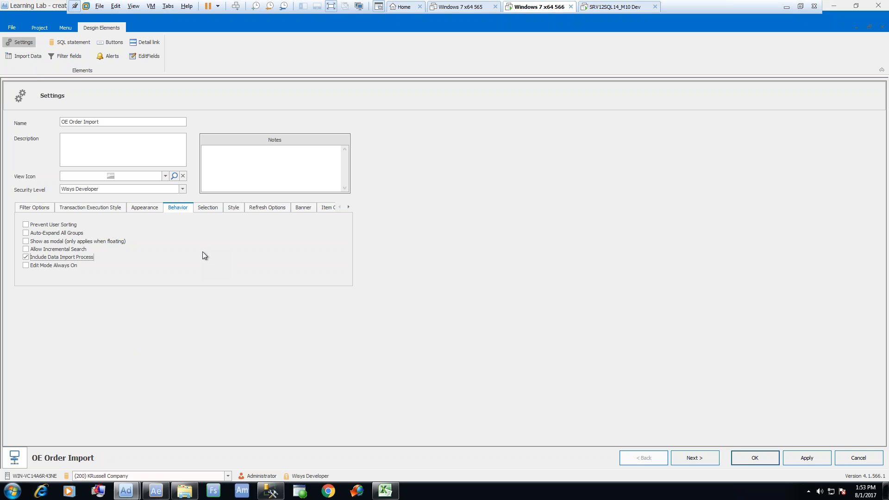
pyautogui.click(695, 458)
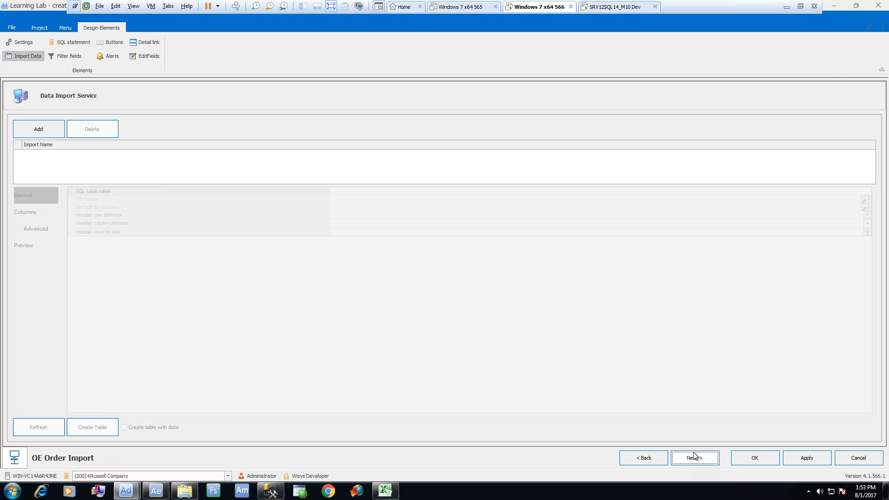
# Step: Look over the Import Sales.xls spreadsheet in Excel, and switch to Wisys Agility Explorer to browse the System Utilities menu
pyautogui.click(388, 494)
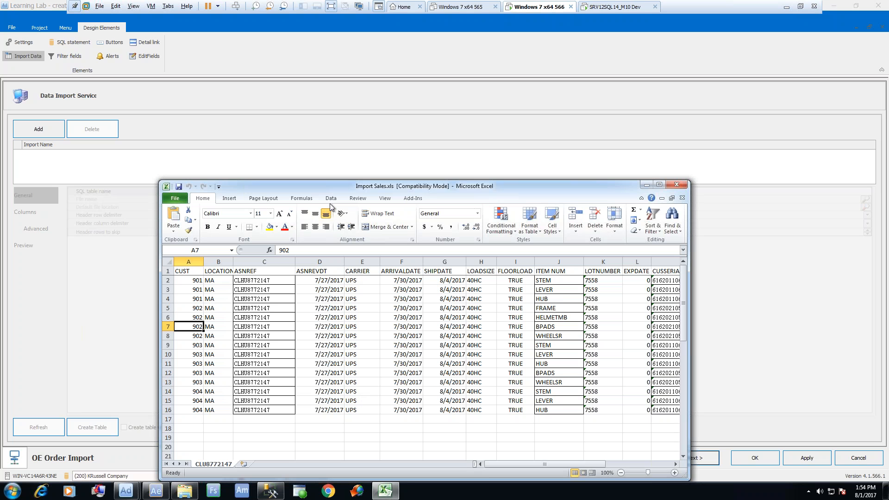
pyautogui.click(161, 492)
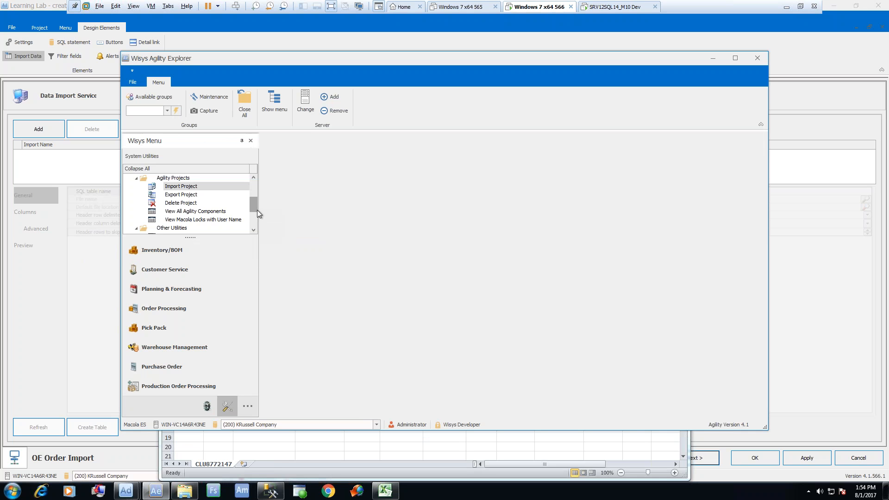
pyautogui.moveTo(254, 205); pyautogui.dragTo(255, 186)
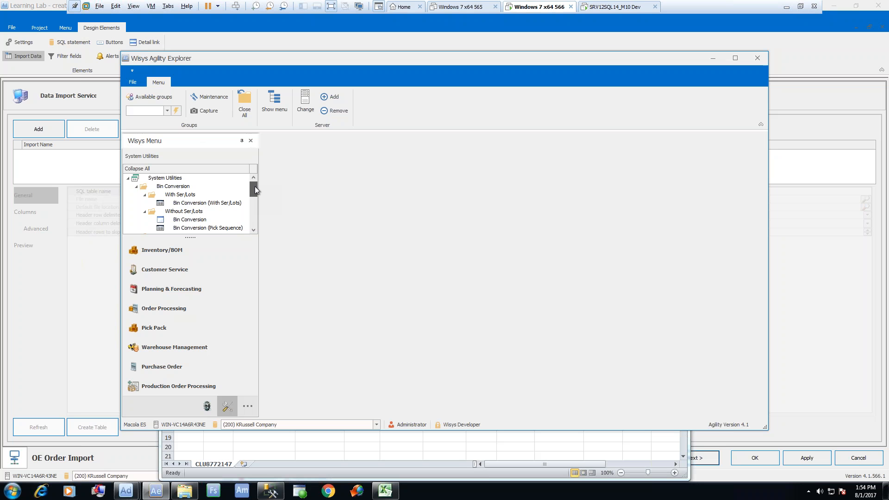
# Step: Open the OE File Import view from the Order Entry group of Order Processing
pyautogui.click(179, 313)
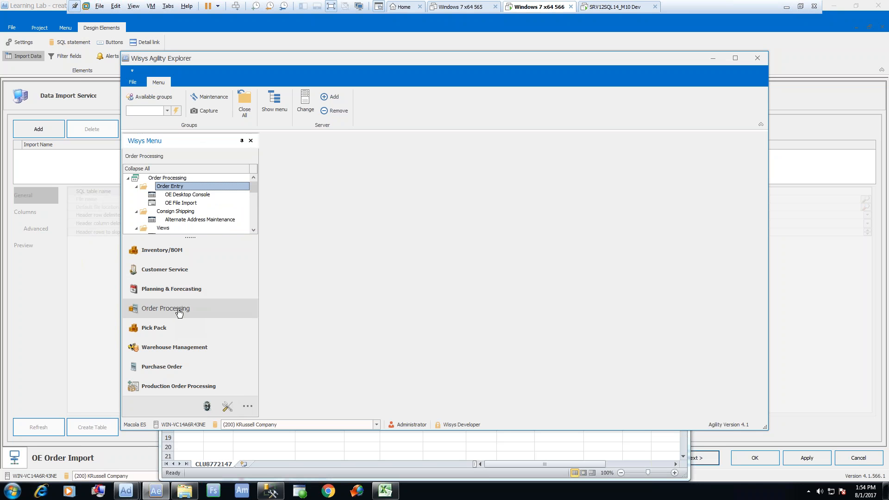
pyautogui.click(185, 204)
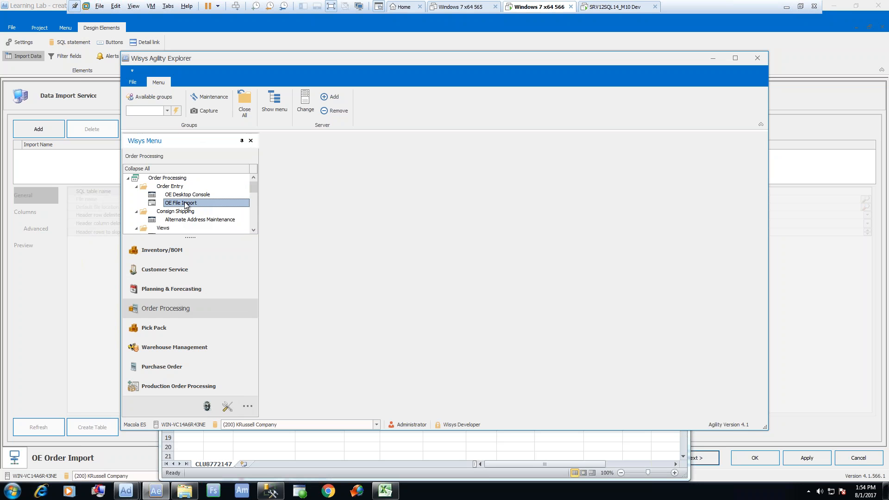
pyautogui.doubleClick(185, 203)
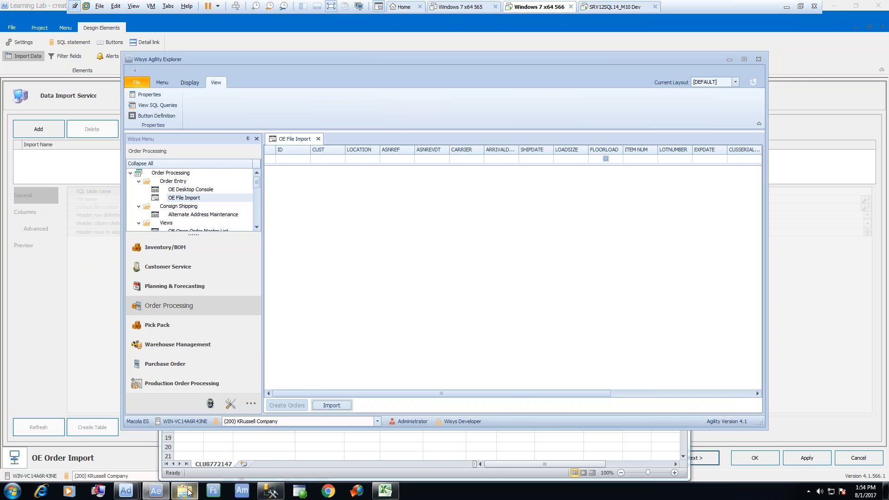
# Step: Bring up the WiSys Project folder and review the columns of the Import Sales.xls workbook in an enlarged Excel window
pyautogui.click(332, 405)
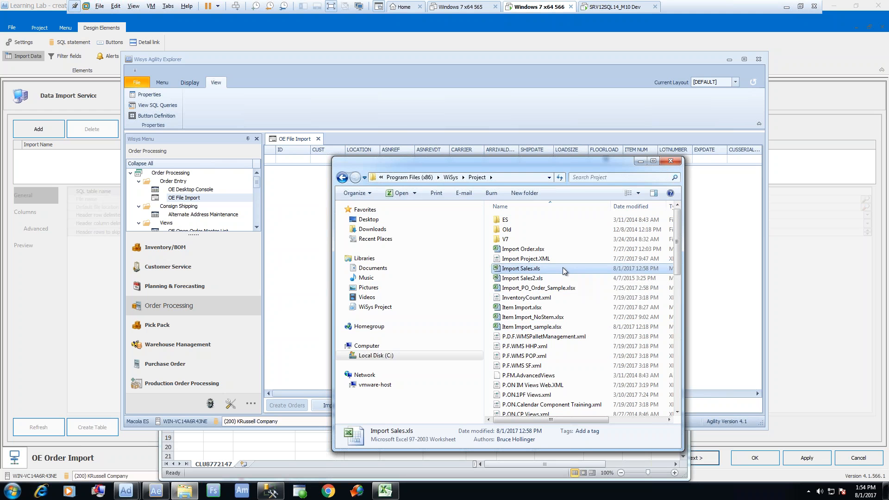
pyautogui.click(392, 494)
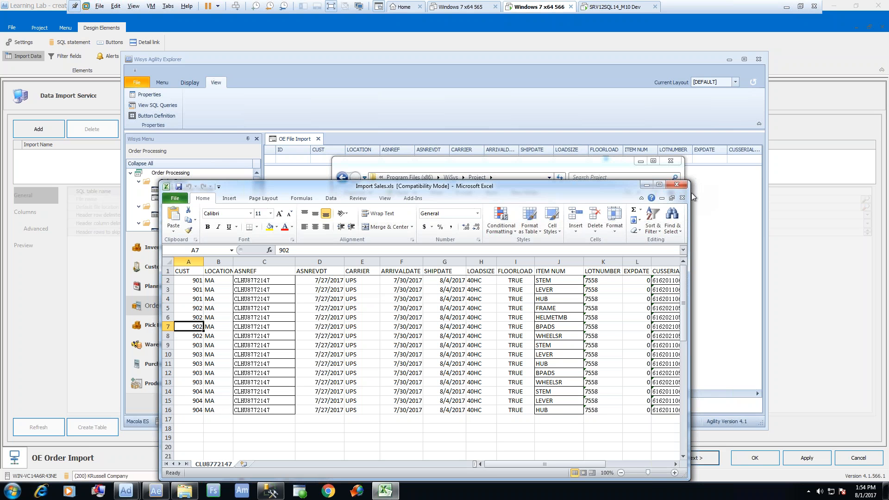
pyautogui.moveTo(689, 195); pyautogui.dragTo(848, 65)
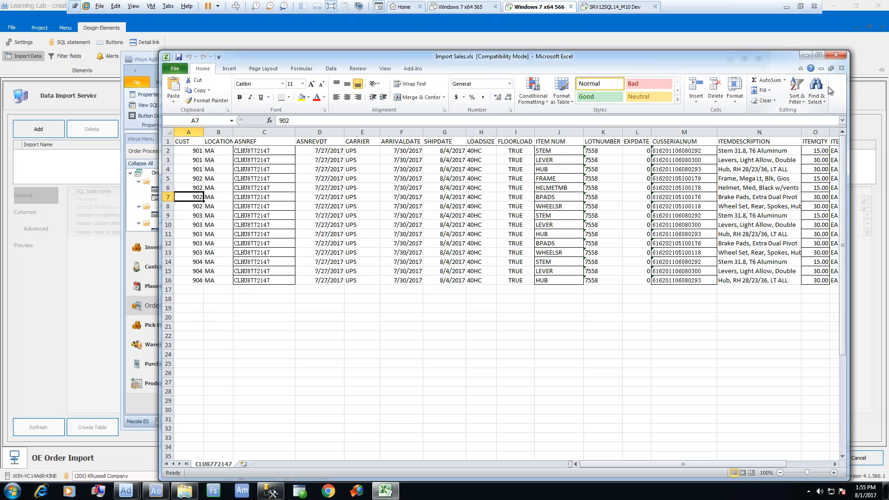
pyautogui.click(808, 57)
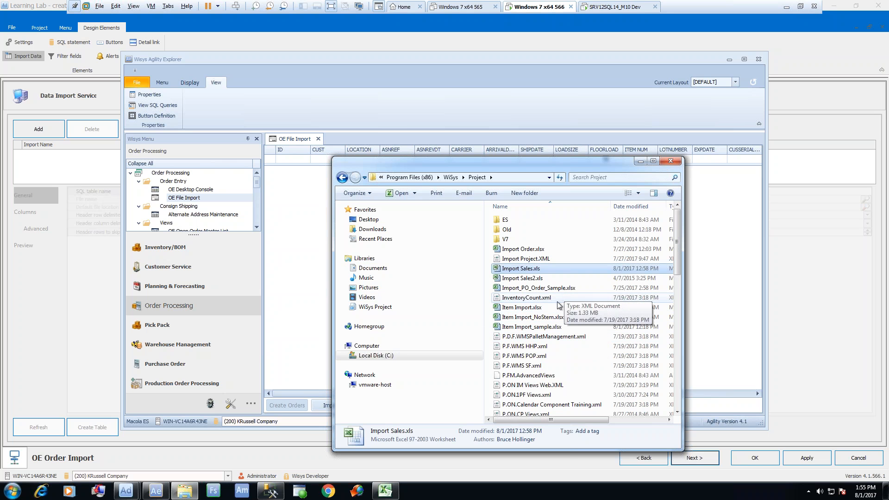
# Step: Open Import Order.xlsx from the Project folder, review all columns of its OrderLoad sheet, and close Excel
pyautogui.doubleClick(530, 250)
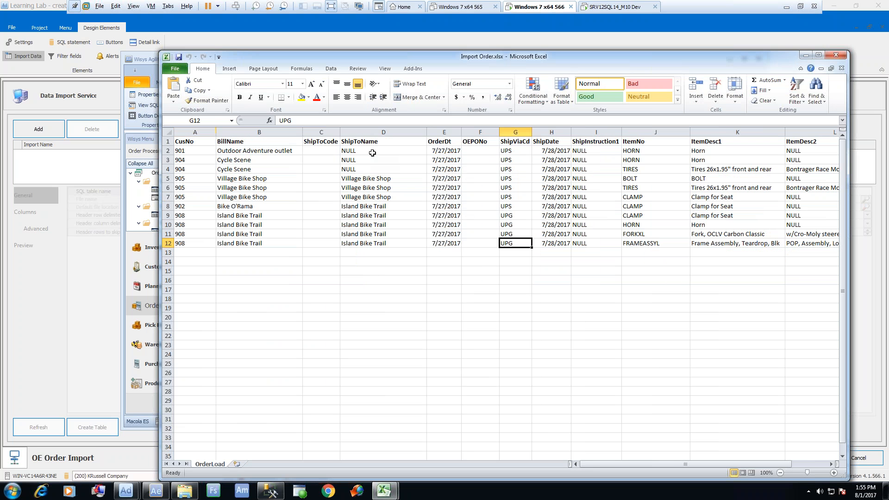
pyautogui.moveTo(700, 464); pyautogui.dragTo(801, 455)
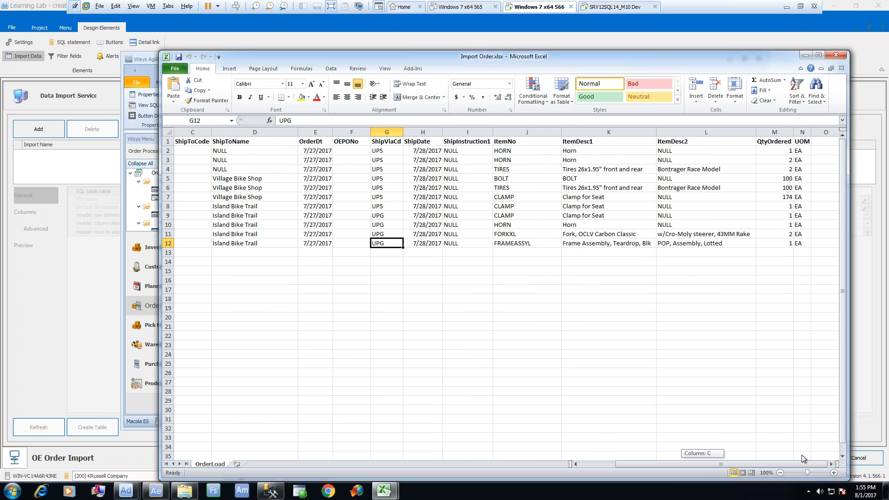
pyautogui.moveTo(802, 455); pyautogui.dragTo(663, 462)
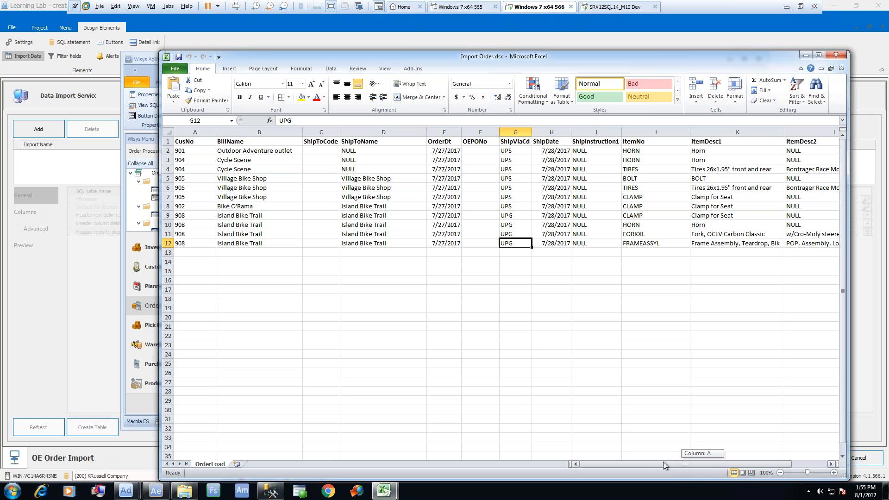
pyautogui.moveTo(663, 462); pyautogui.dragTo(663, 462)
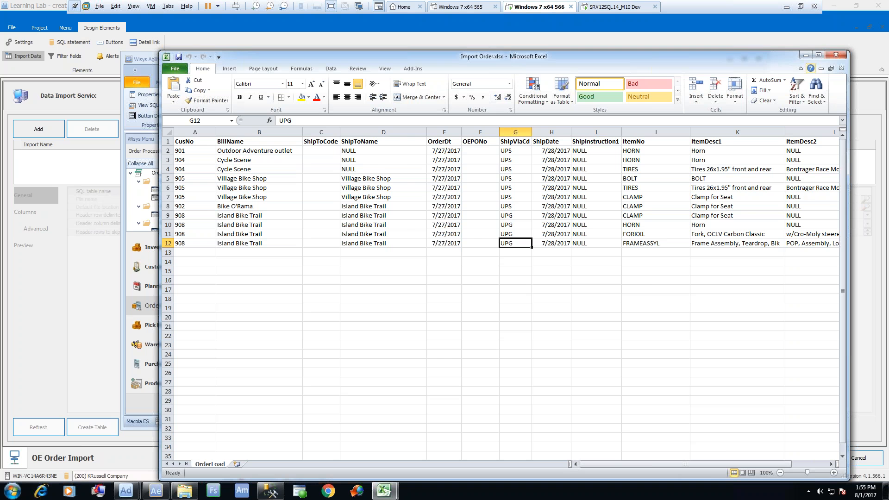
pyautogui.click(842, 55)
pyautogui.click(840, 54)
pyautogui.click(446, 262)
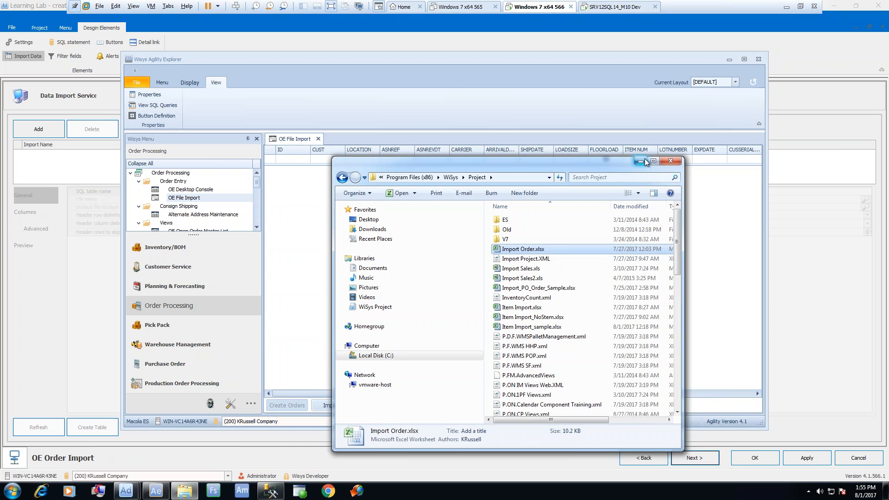
# Step: Close the OE File Import view and return to the Data Import Service page of the OE Order Import design
pyautogui.click(645, 162)
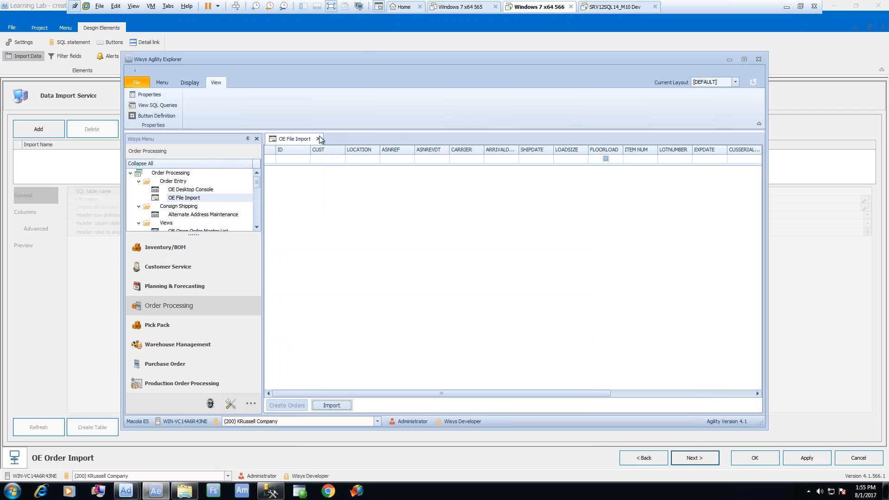
pyautogui.click(319, 139)
pyautogui.click(728, 59)
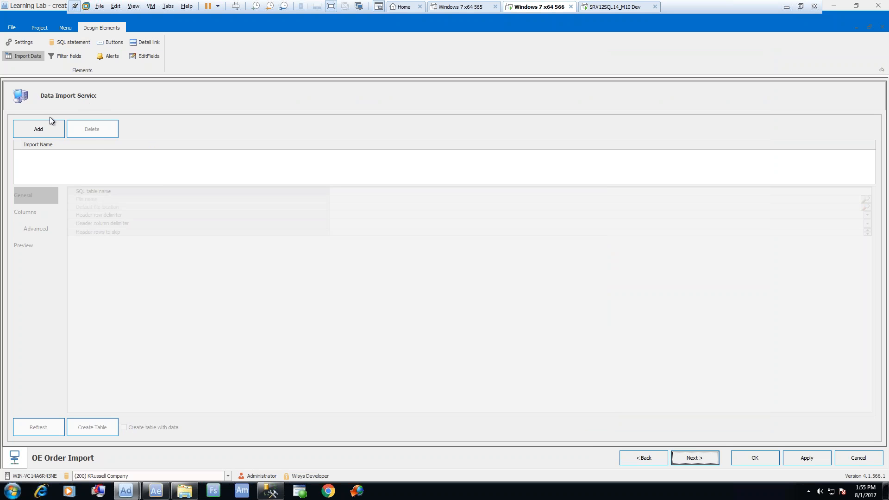
# Step: Add a data import based on Import Order.xlsx from the WiSys Project folder, using the OrderLoad sheet
pyautogui.click(40, 130)
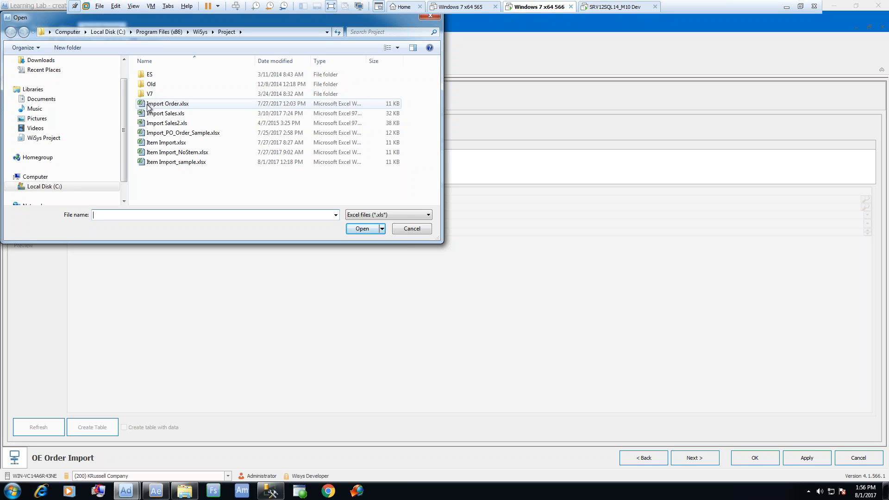
pyautogui.doubleClick(201, 104)
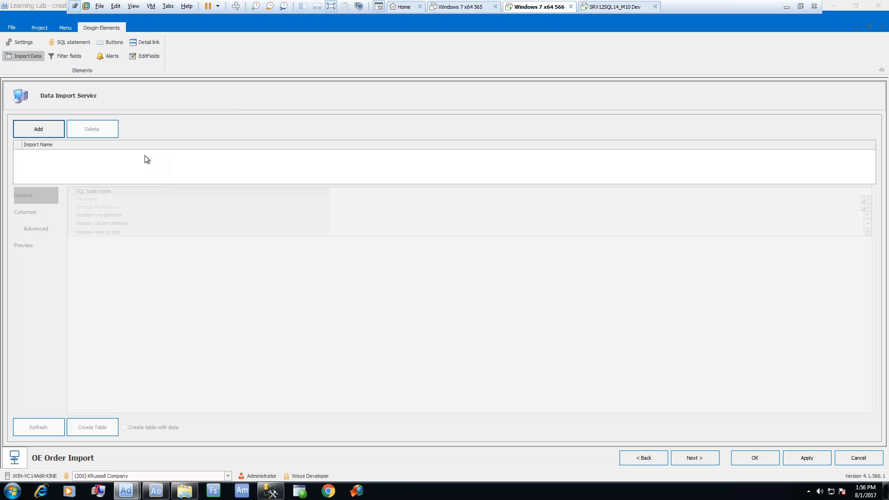
pyautogui.click(491, 243)
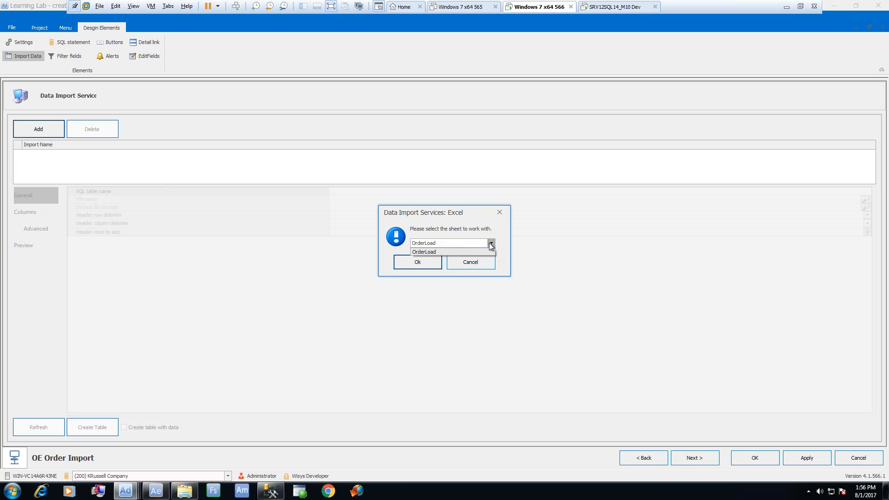
pyautogui.click(486, 243)
pyautogui.click(428, 267)
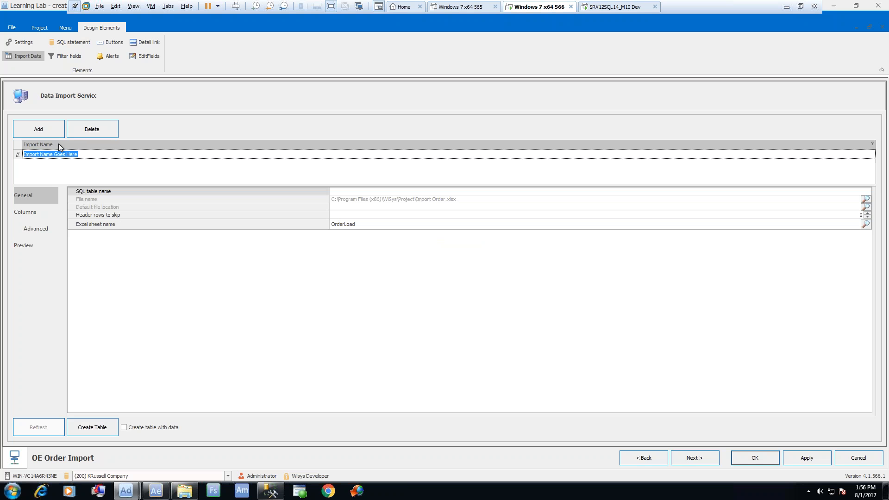
# Step: Name the import wsImportOrders and, after checking existing table names in SQL Server Management Studio, set its SQL table name to wsImportOrders
pyautogui.write('wsImportOrders')
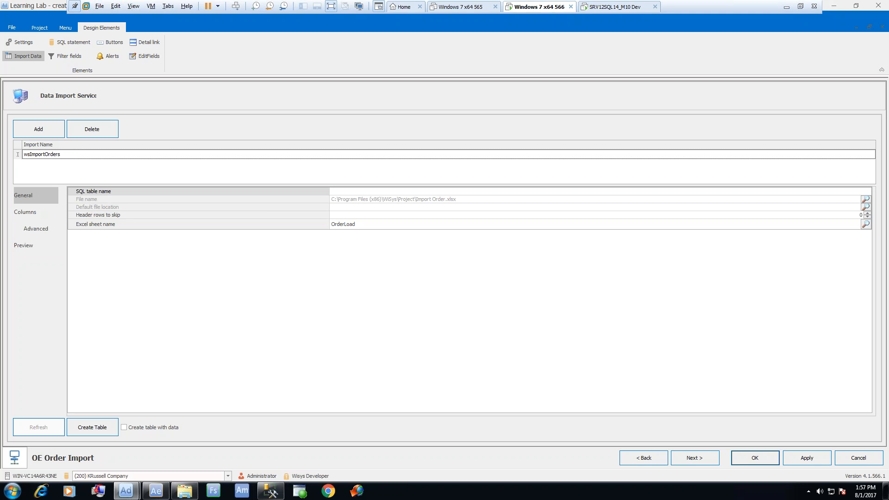
pyautogui.click(355, 191)
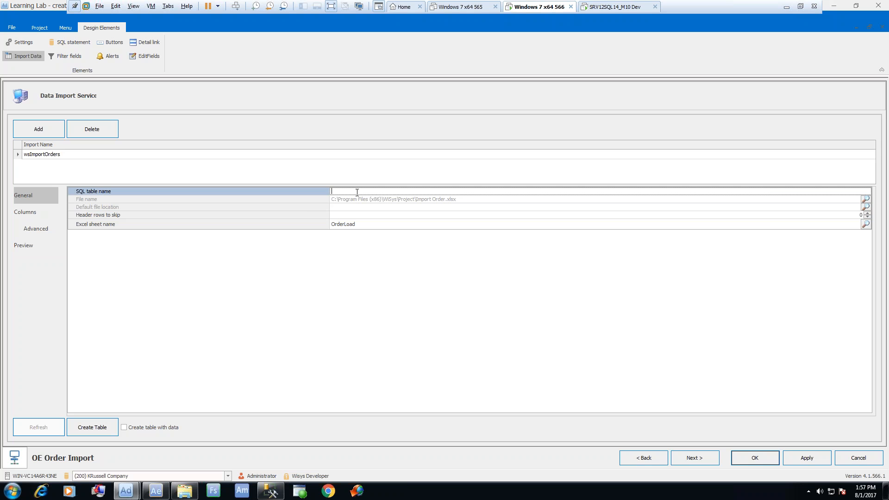
pyautogui.click(278, 484)
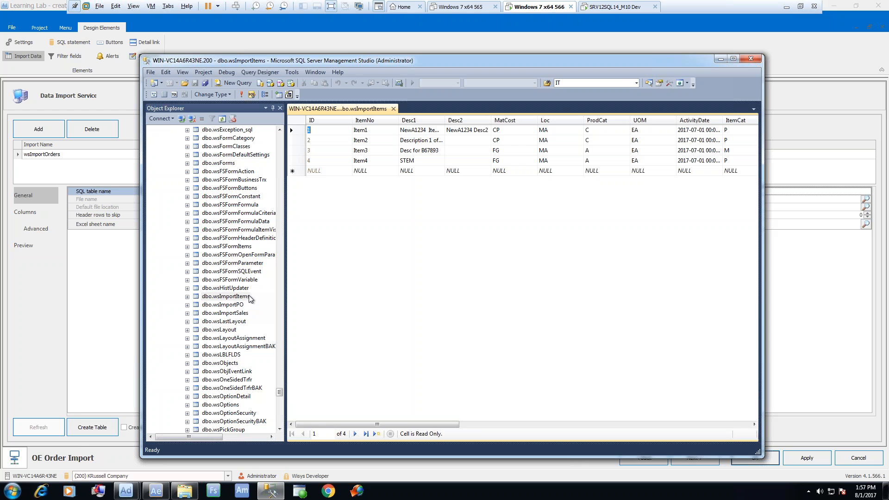
pyautogui.click(717, 62)
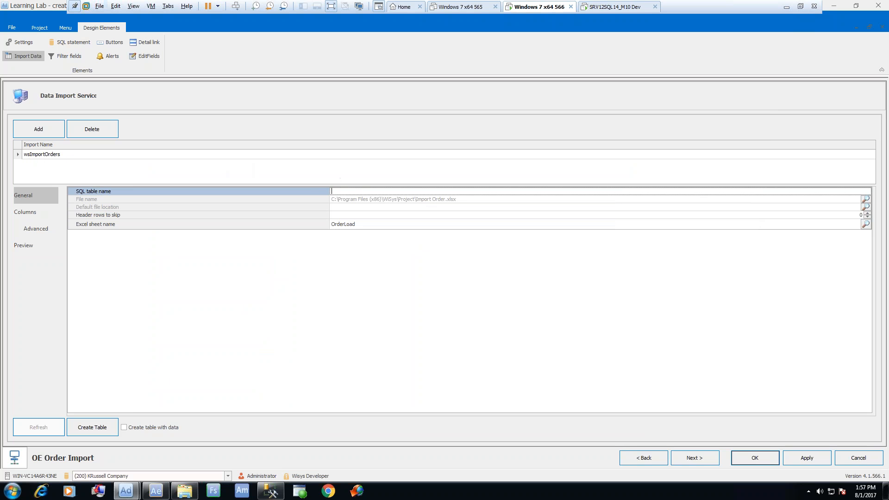
pyautogui.write('wsImportOrders')
pyautogui.press('Tab')
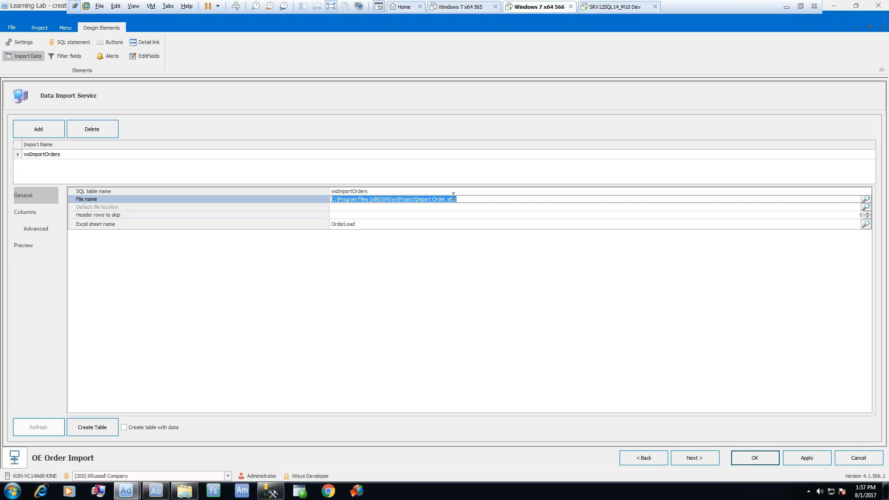
# Step: Set the import's default file location to the folder C:\Program Files (x86)\WiSys\Project
pyautogui.click(384, 207)
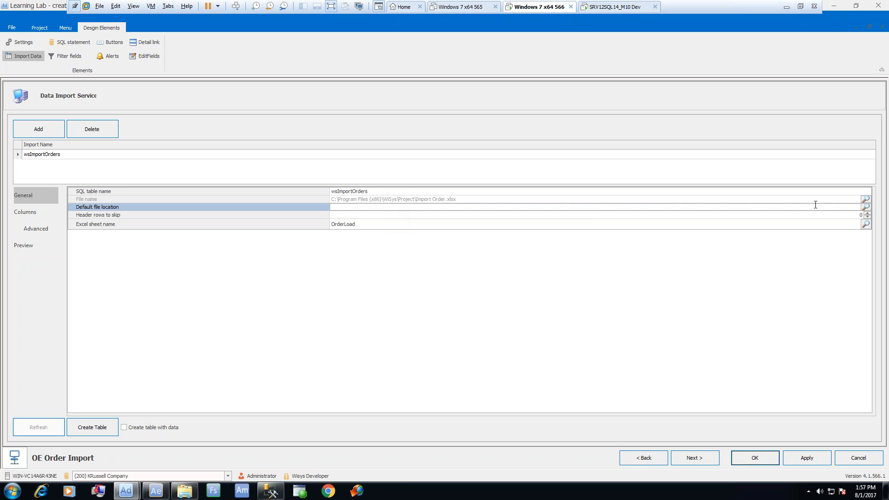
pyautogui.click(866, 206)
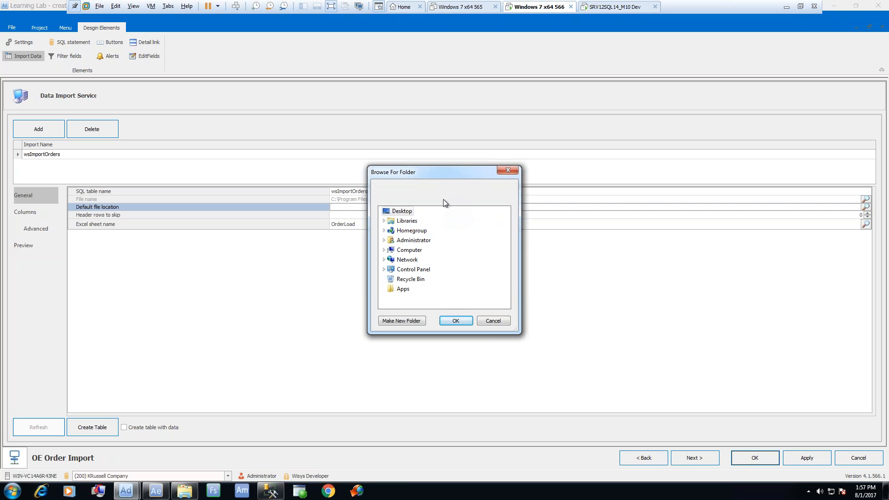
pyautogui.click(384, 250)
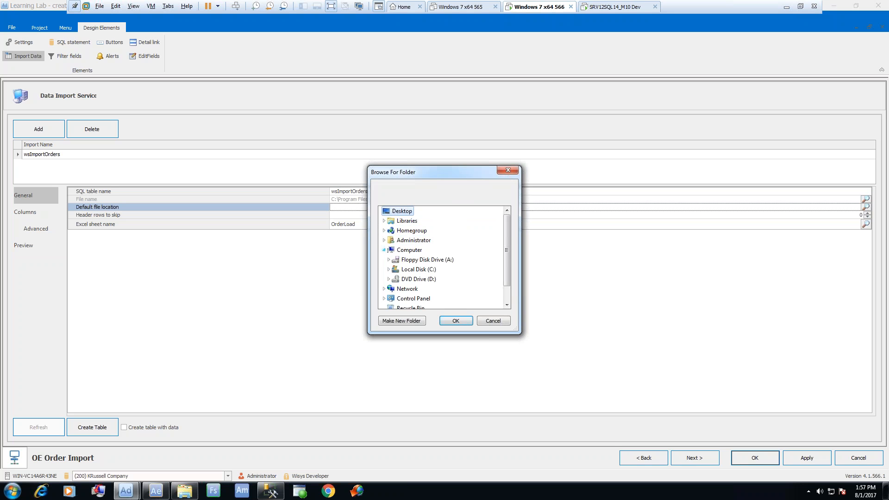
pyautogui.click(389, 270)
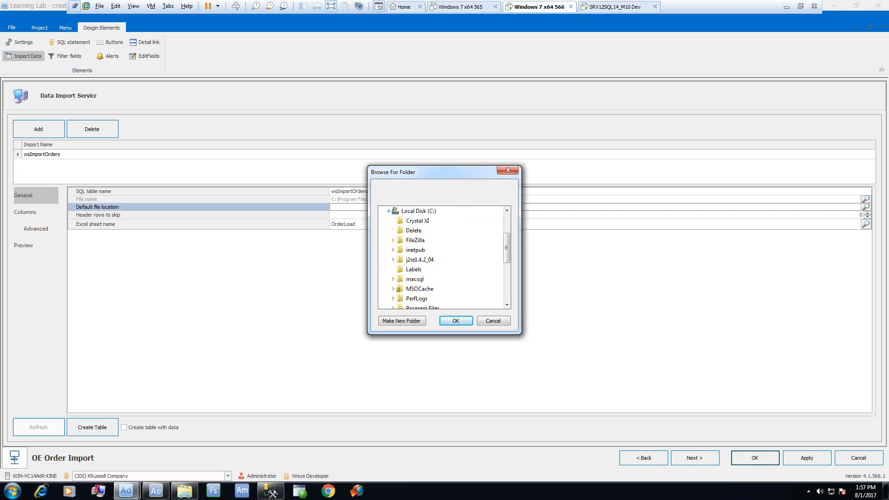
pyautogui.moveTo(508, 246); pyautogui.dragTo(512, 261)
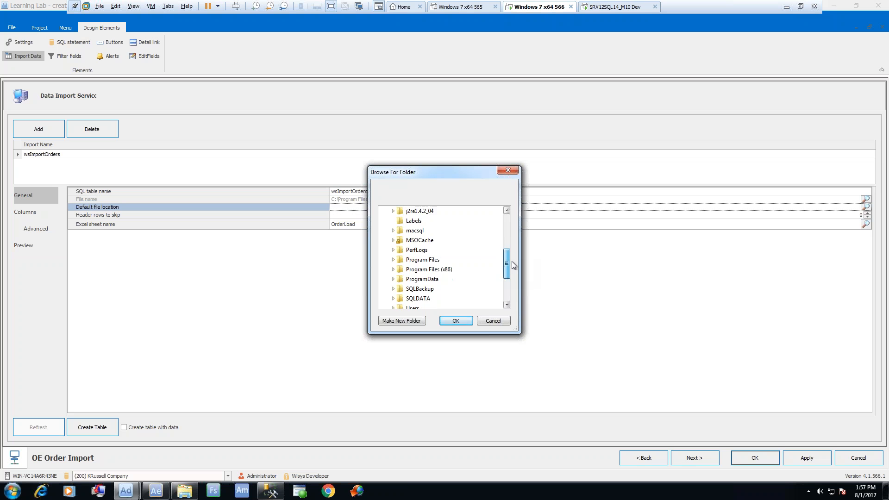
pyautogui.doubleClick(431, 269)
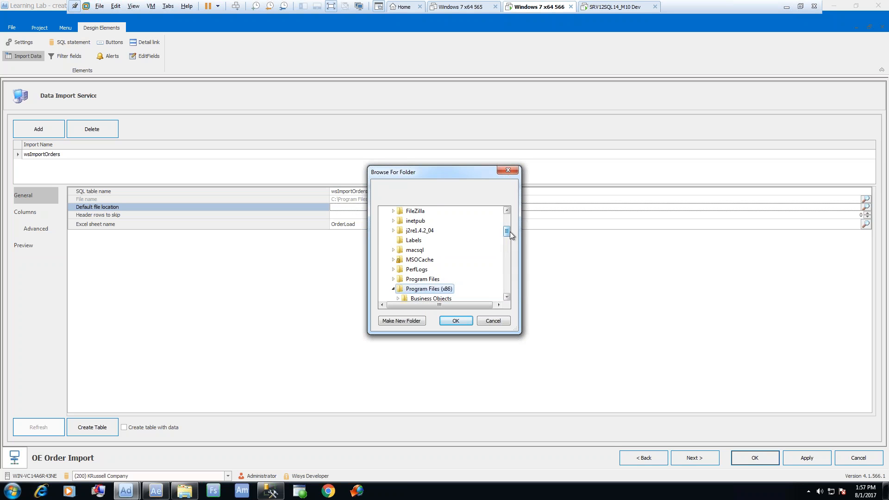
pyautogui.moveTo(505, 232); pyautogui.dragTo(508, 274)
pyautogui.click(397, 288)
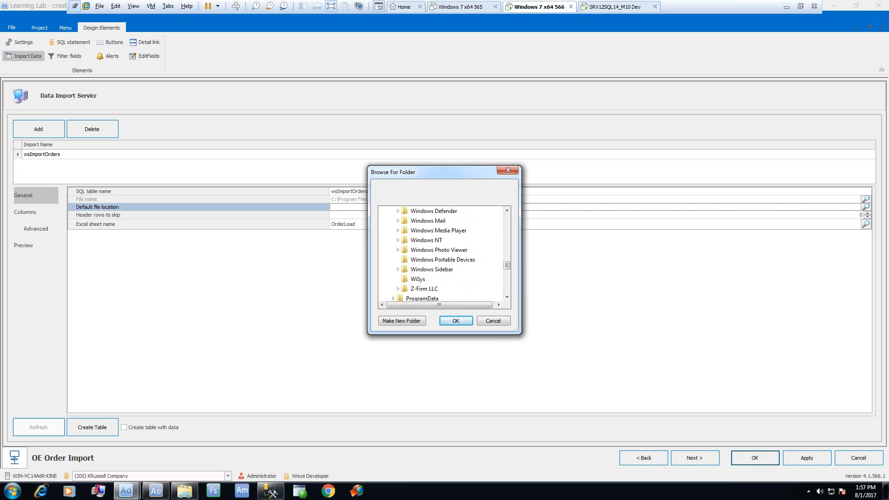
pyautogui.scroll(-5, 468, 250)
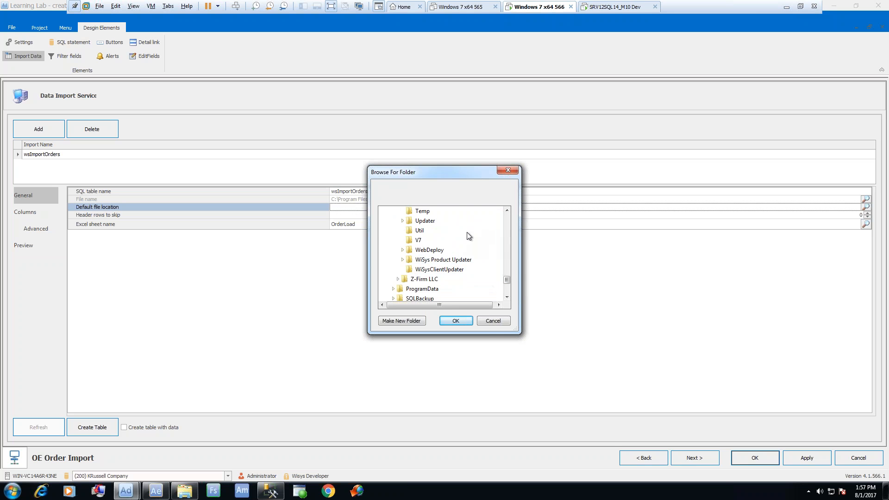
pyautogui.click(507, 210)
pyautogui.click(507, 210)
pyautogui.click(507, 210)
pyautogui.click(507, 210)
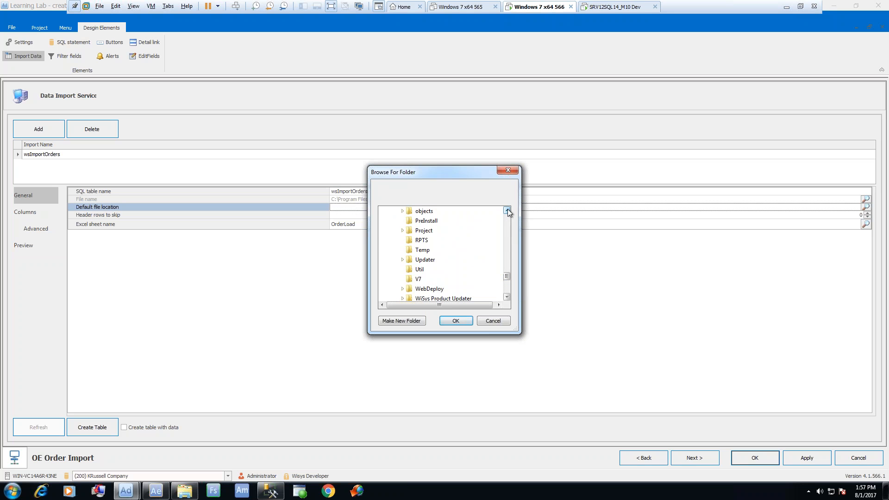
pyautogui.doubleClick(424, 230)
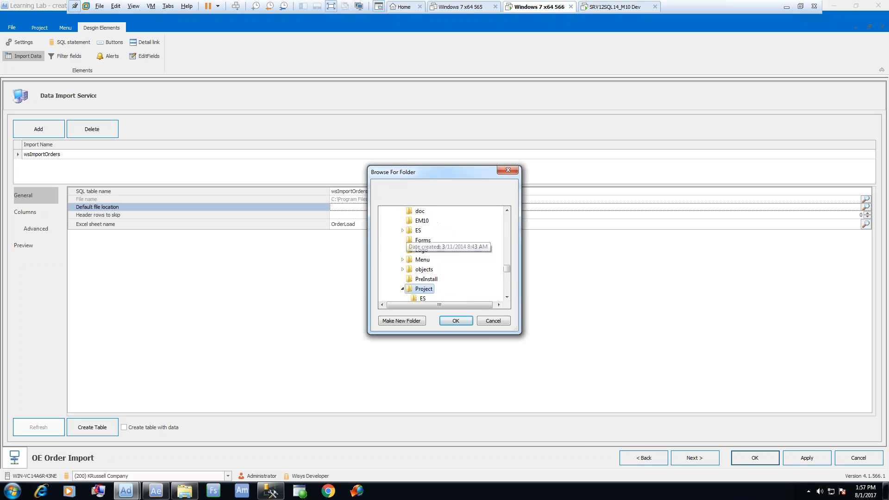
pyautogui.click(507, 298)
pyautogui.click(507, 297)
pyautogui.click(507, 297)
pyautogui.click(507, 298)
pyautogui.click(458, 320)
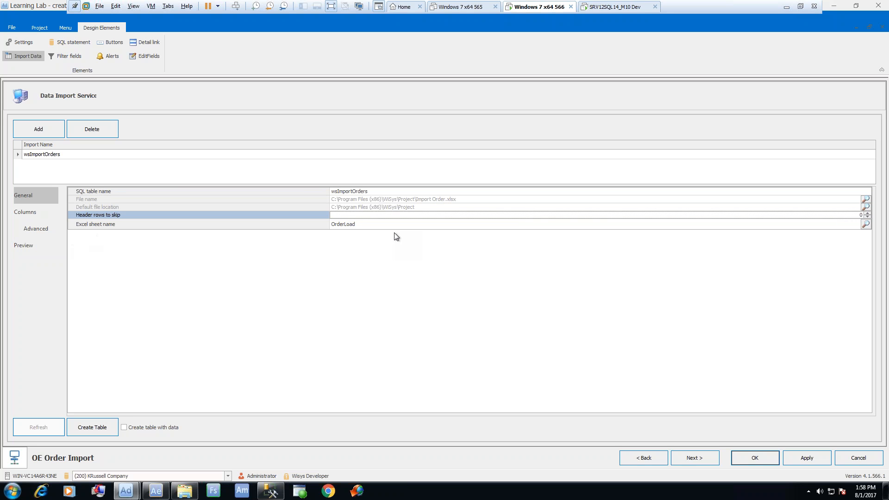
# Step: Review the import's column header setting, advanced column data types and data preview
pyautogui.click(29, 215)
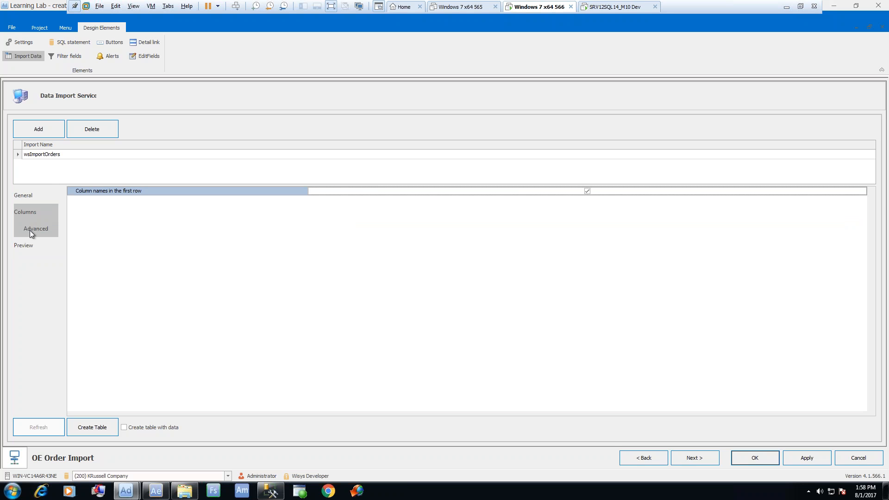
pyautogui.click(30, 230)
pyautogui.click(27, 214)
pyautogui.click(25, 230)
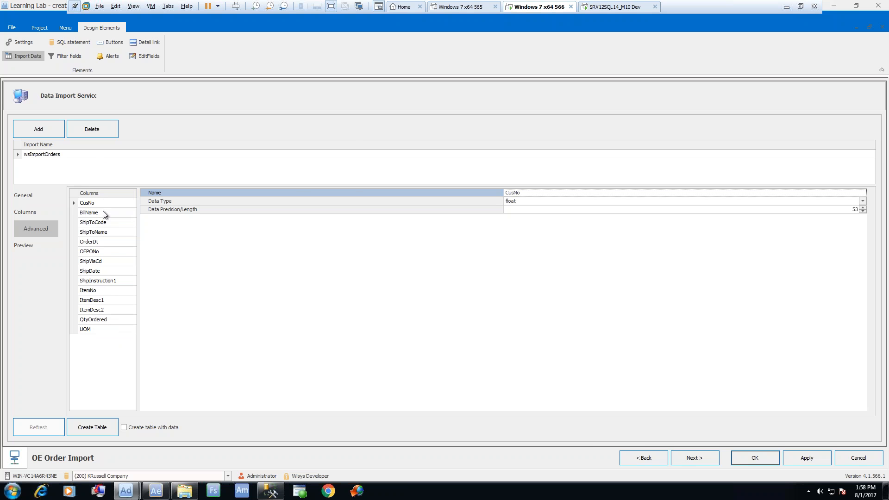
pyautogui.click(26, 245)
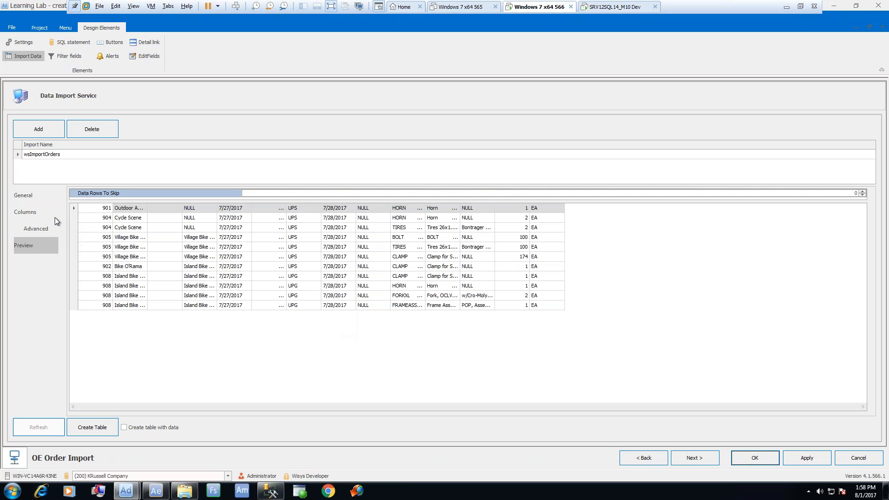
# Step: Create the SQL table wsImportOrders from the import definition, without loading data
pyautogui.click(29, 198)
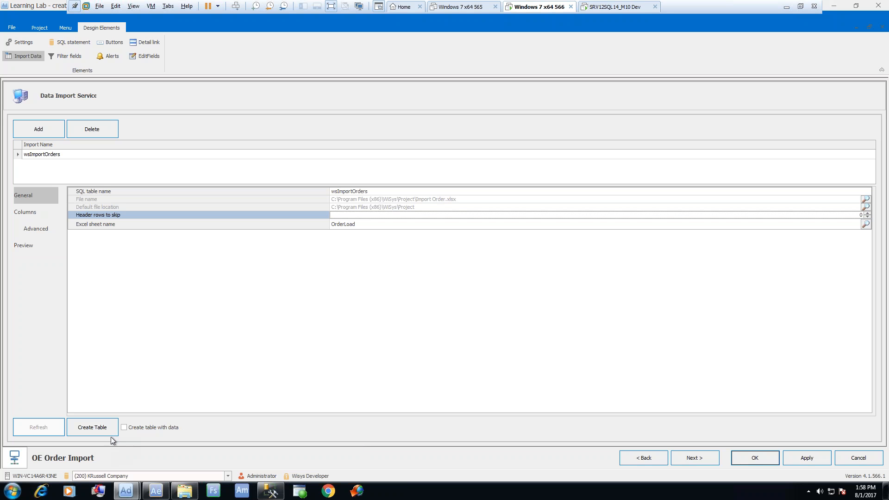
pyautogui.click(93, 429)
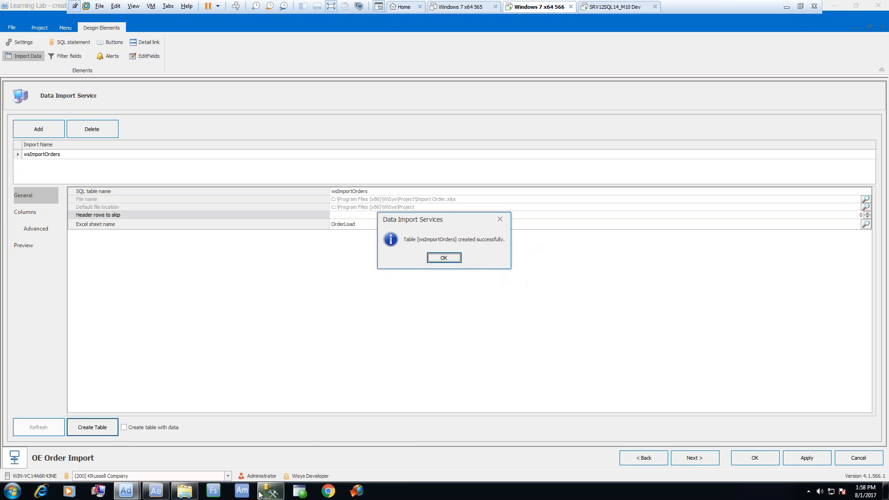
pyautogui.click(455, 257)
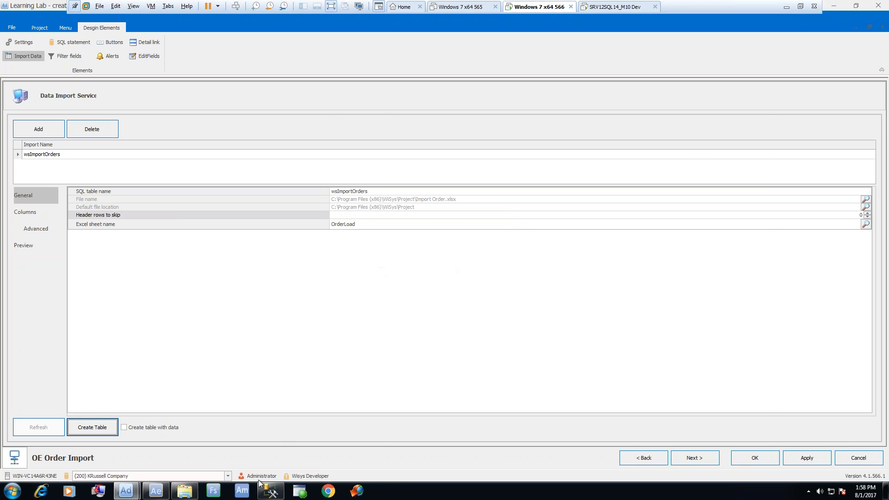
# Step: In SQL Server Management Studio, refresh database 200 and check its table list for dbo.wsImportOrders, returning to the OE Order Import design
pyautogui.click(271, 491)
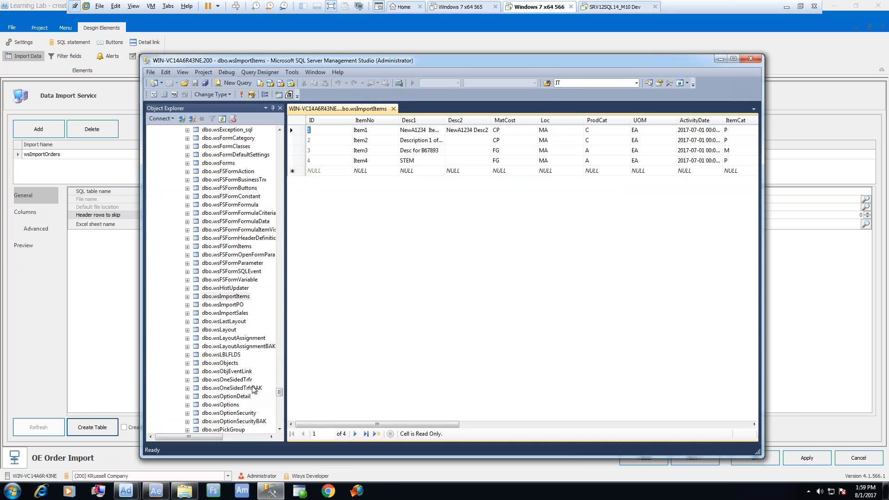
pyautogui.click(280, 298)
pyautogui.moveTo(281, 305); pyautogui.dragTo(283, 129)
pyautogui.click(188, 163)
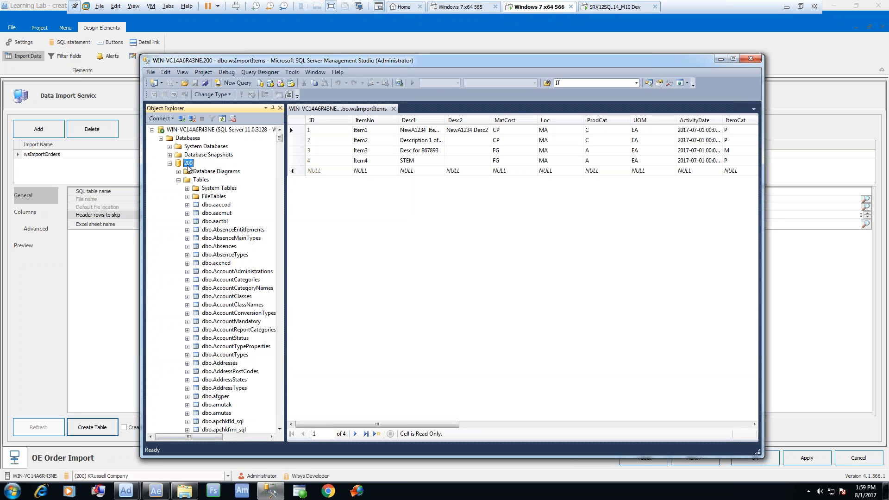
pyautogui.rightClick(187, 165)
pyautogui.click(215, 299)
pyautogui.click(178, 180)
pyautogui.click(178, 179)
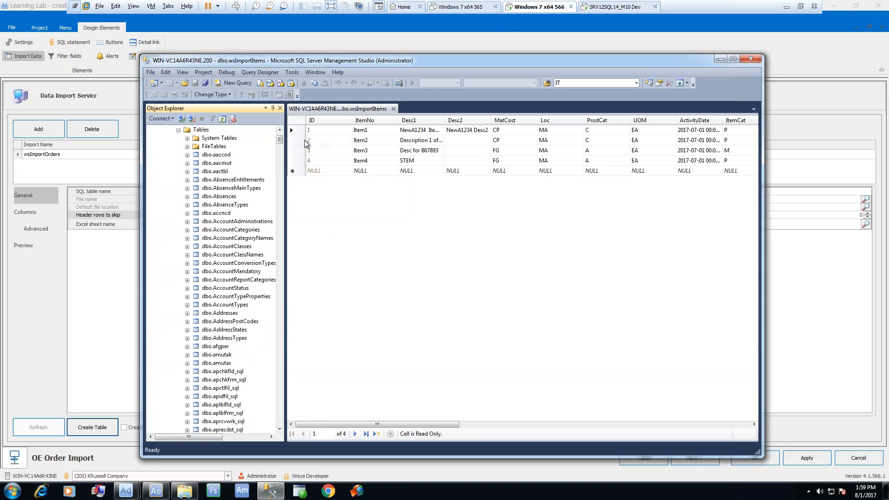
pyautogui.moveTo(279, 139); pyautogui.dragTo(284, 394)
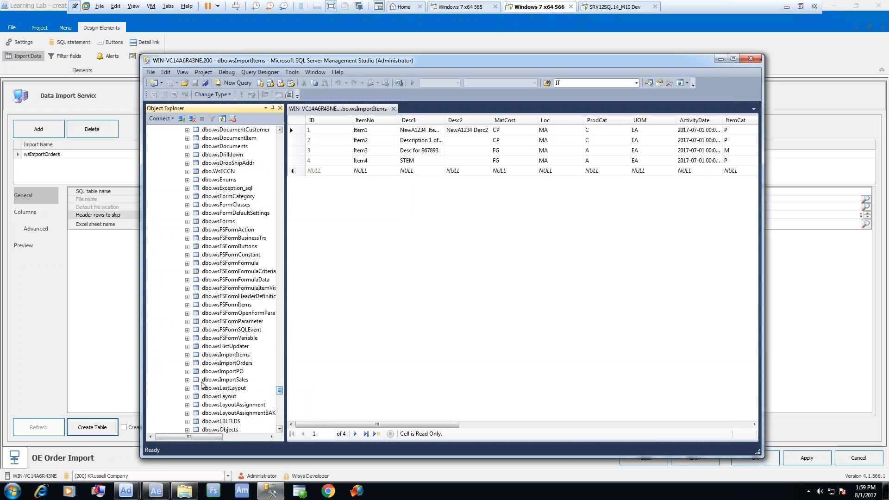
pyautogui.click(720, 59)
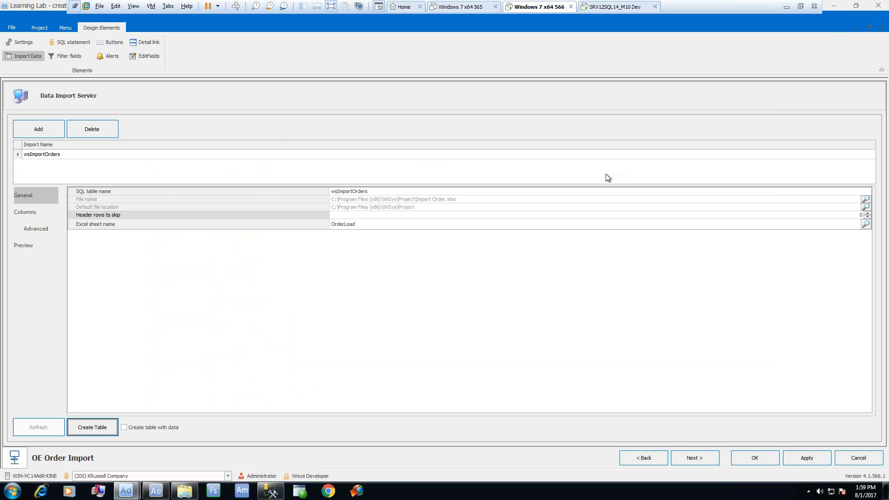
# Step: Write the design's SQL statement selecting all columns from wsImportOrders where wsImportOrders.IsProcessed is null, and format it
pyautogui.click(694, 459)
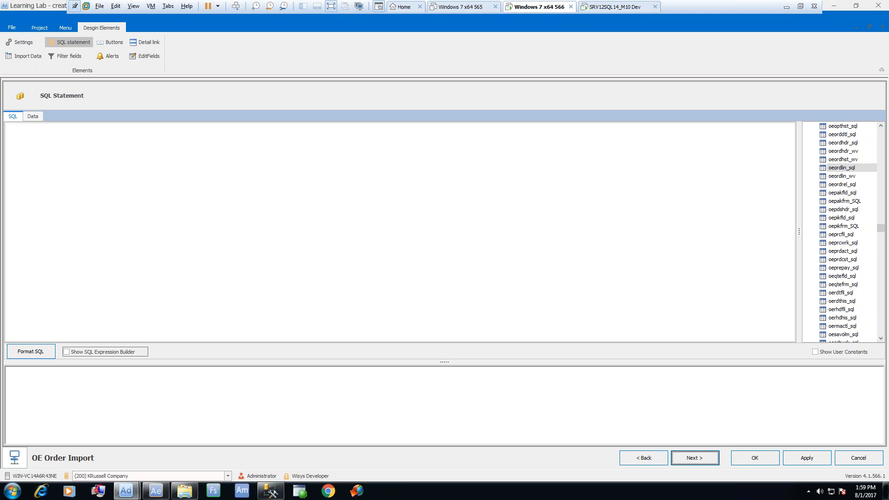
pyautogui.click(61, 409)
pyautogui.write('select * from wsImportOrders')
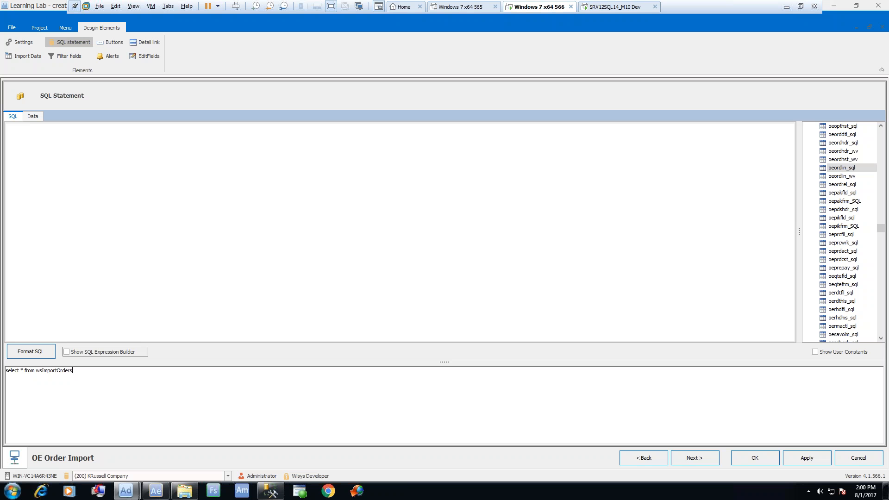
pyautogui.write('where wsimportorders.isProcessed is null')
pyautogui.click(39, 352)
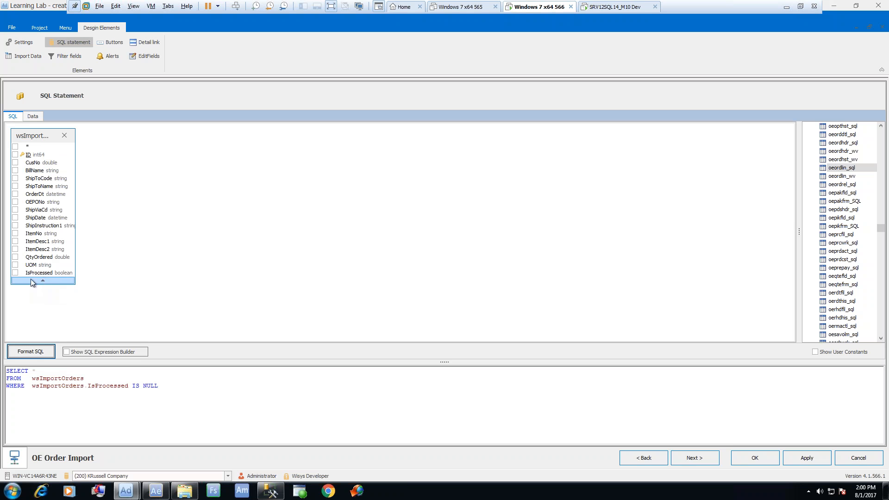
# Step: Add the expression 'wsImportOrders' as TableName to the select list of the SQL statement
pyautogui.click(58, 370)
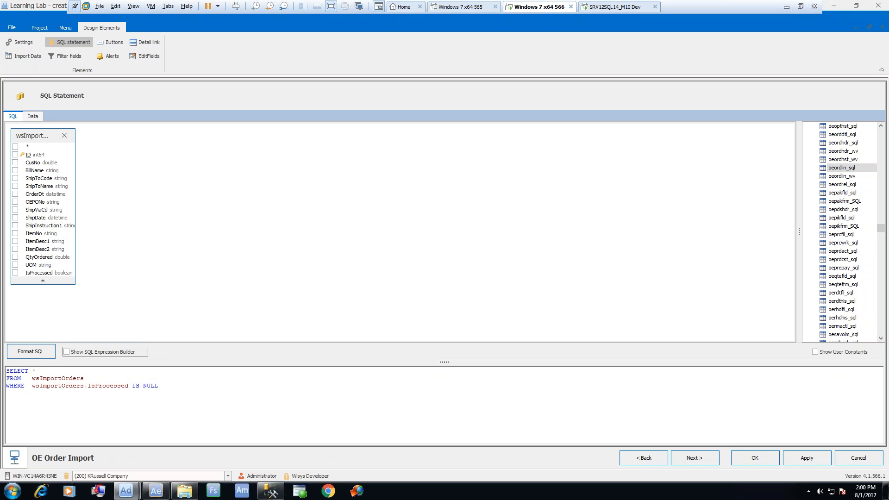
pyautogui.write(',')
pyautogui.press('Return')
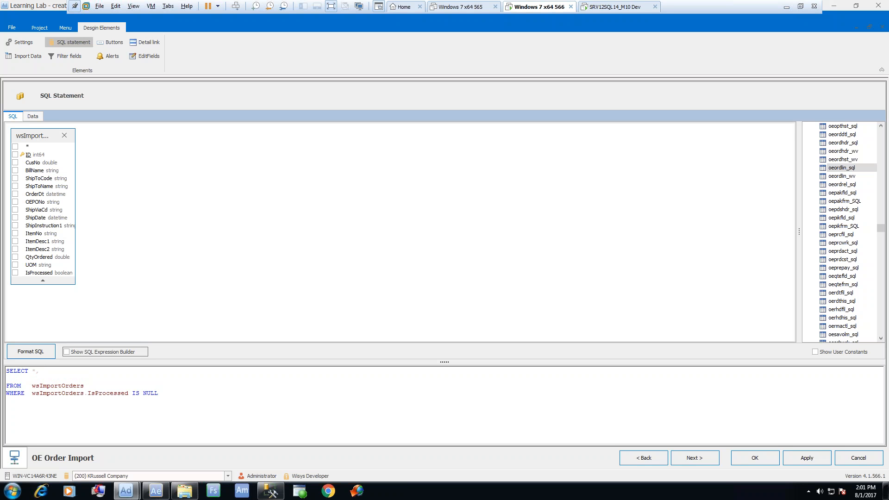
pyautogui.write("'wsImportOrders' as TableName")
# Step: Skip the filter columns and add a bottom link bar button of type Data import definition with the caption Import
pyautogui.click(692, 459)
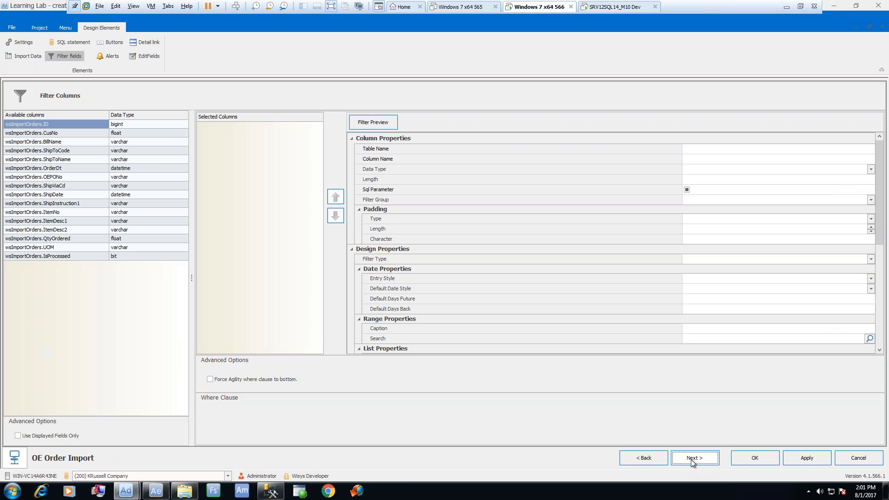
pyautogui.click(692, 460)
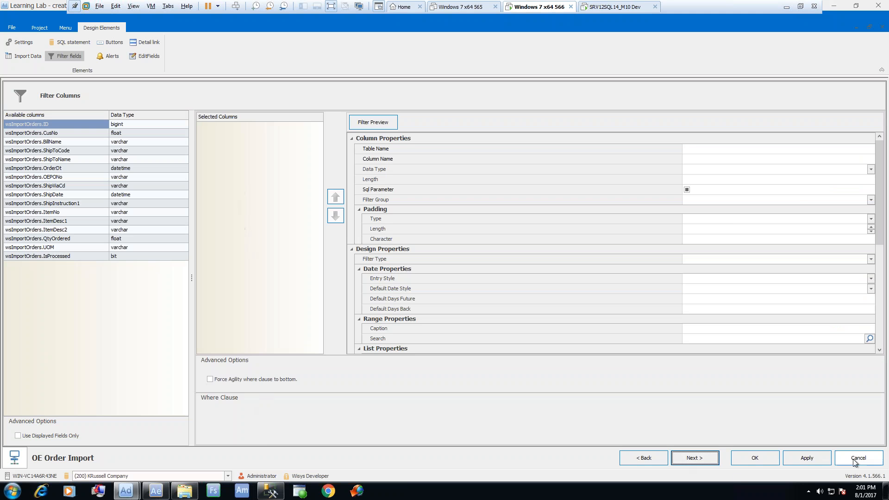
pyautogui.click(697, 458)
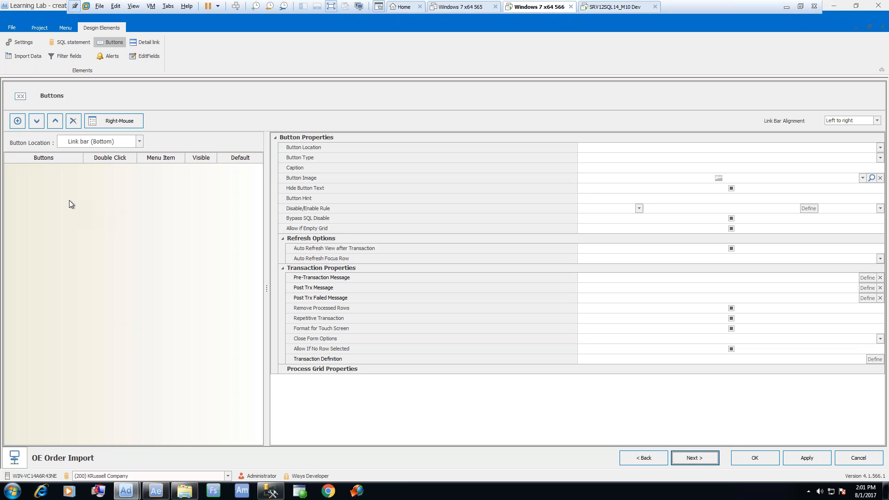
pyautogui.click(16, 123)
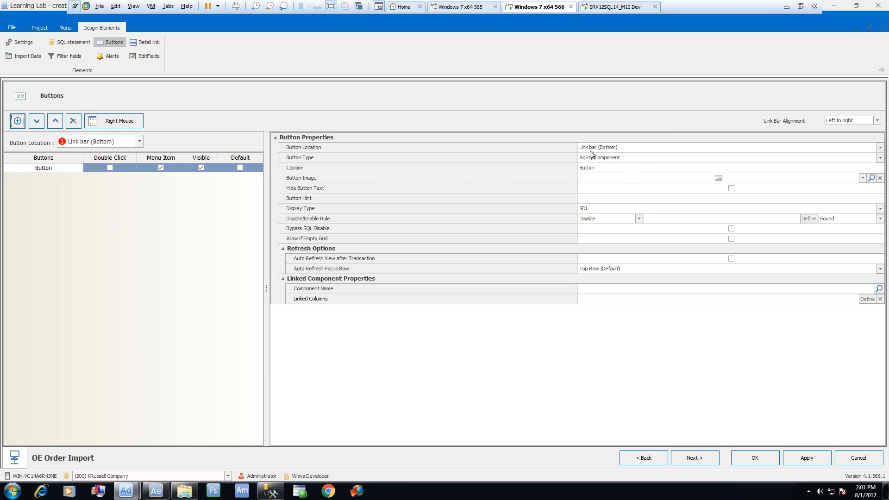
pyautogui.click(652, 158)
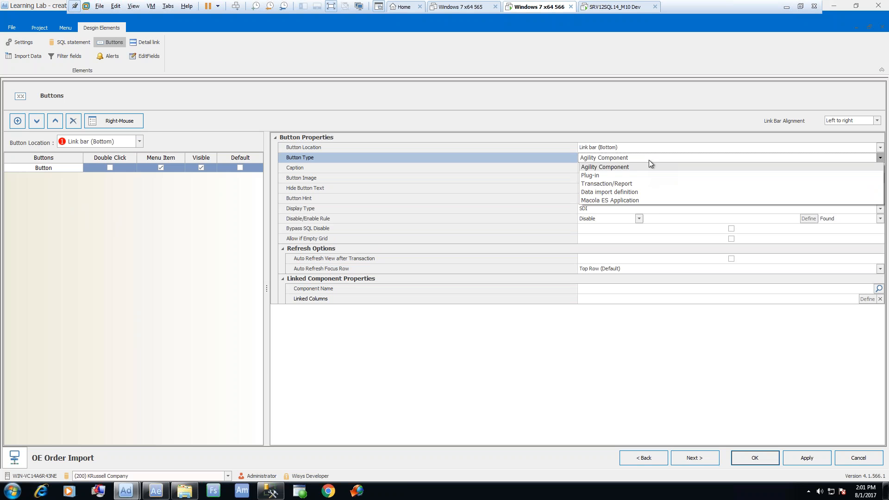
pyautogui.click(601, 193)
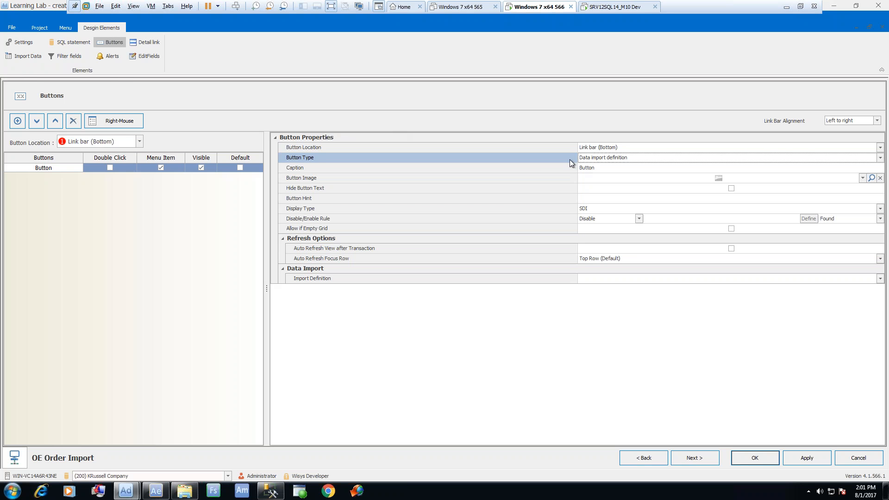
pyautogui.click(605, 169)
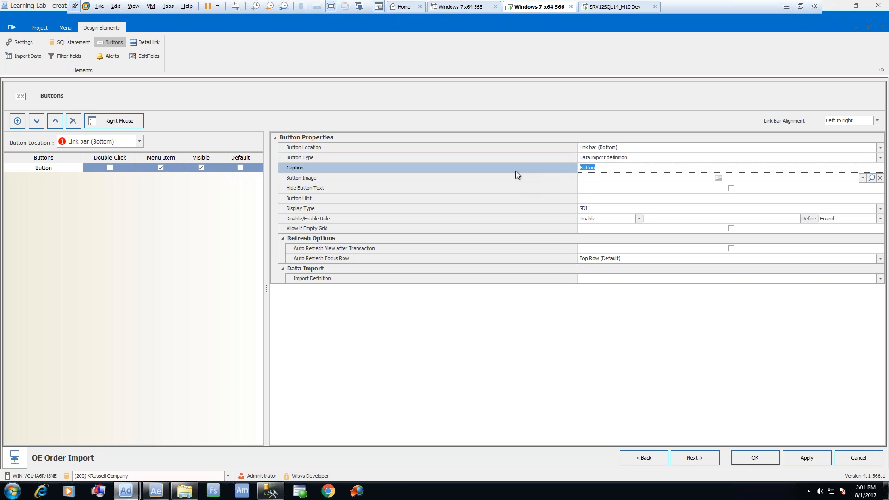
pyautogui.write('Import')
# Step: Enable auto refresh of the view after the transaction for the Import button and set its import definition to wsImportOrders
pyautogui.click(731, 248)
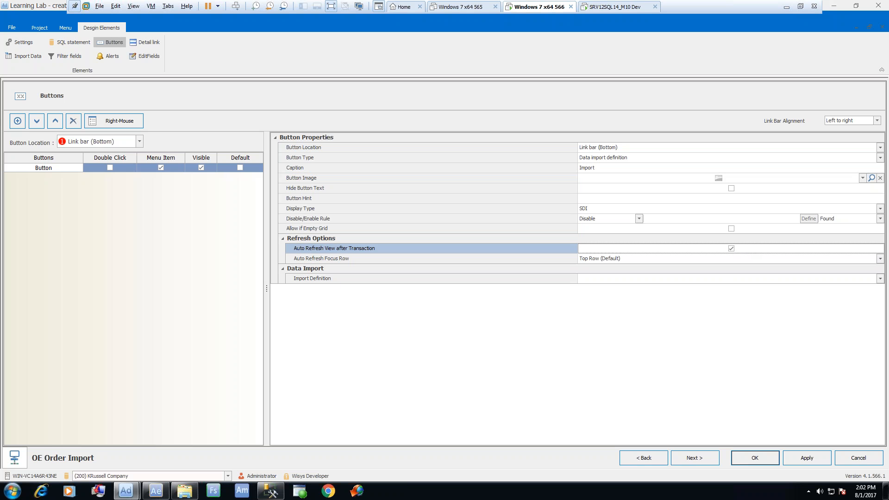
pyautogui.click(879, 279)
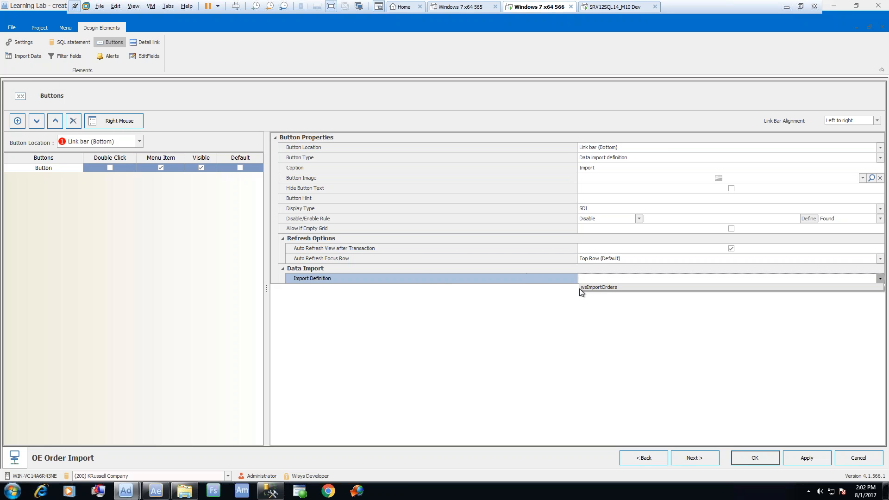
pyautogui.click(621, 288)
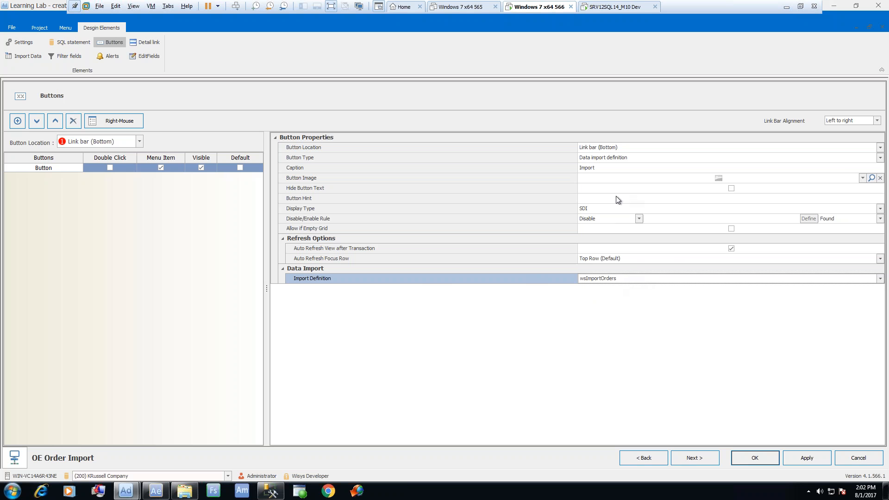
pyautogui.click(606, 178)
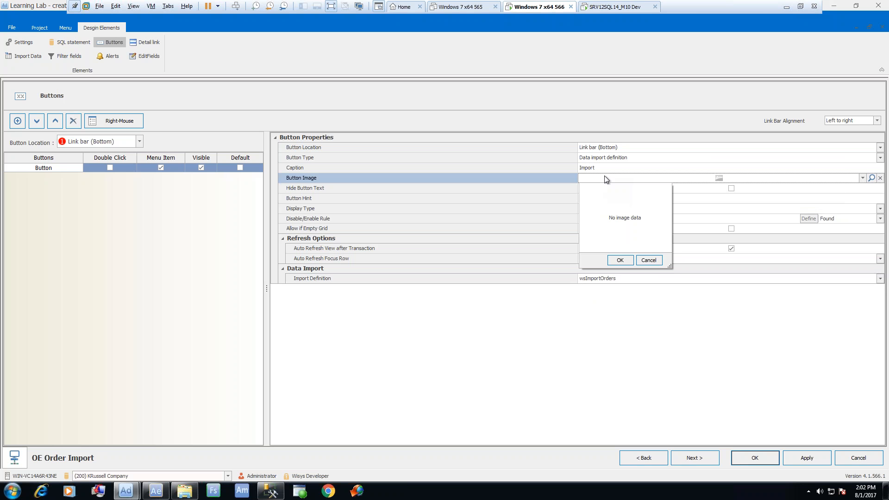
pyautogui.click(610, 167)
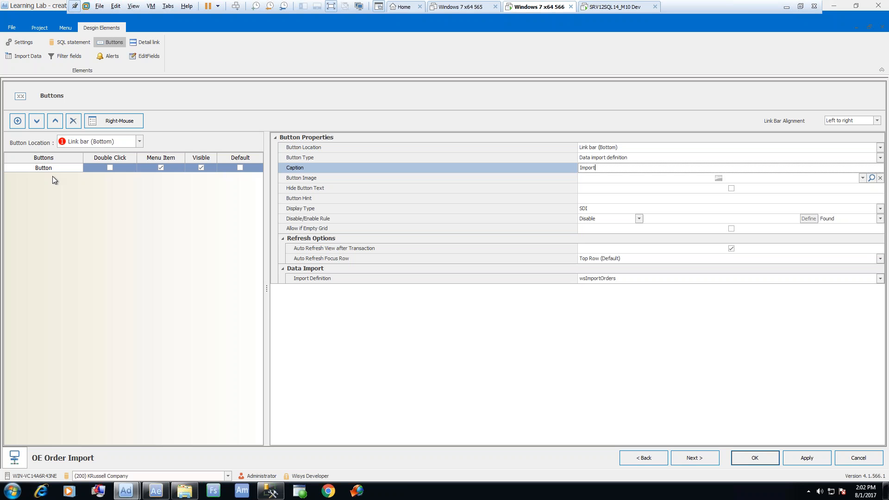
# Step: Add a second link bar button of type Transaction/Report with the caption Create Orders
pyautogui.click(17, 121)
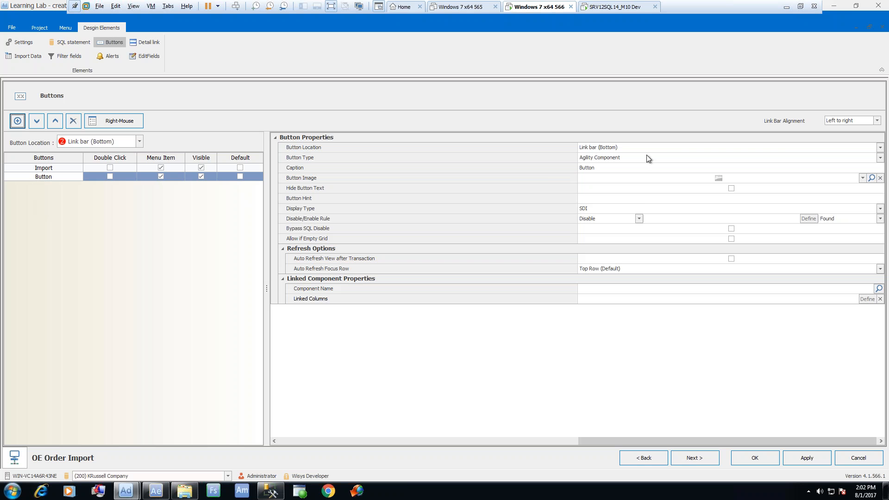
pyautogui.click(628, 157)
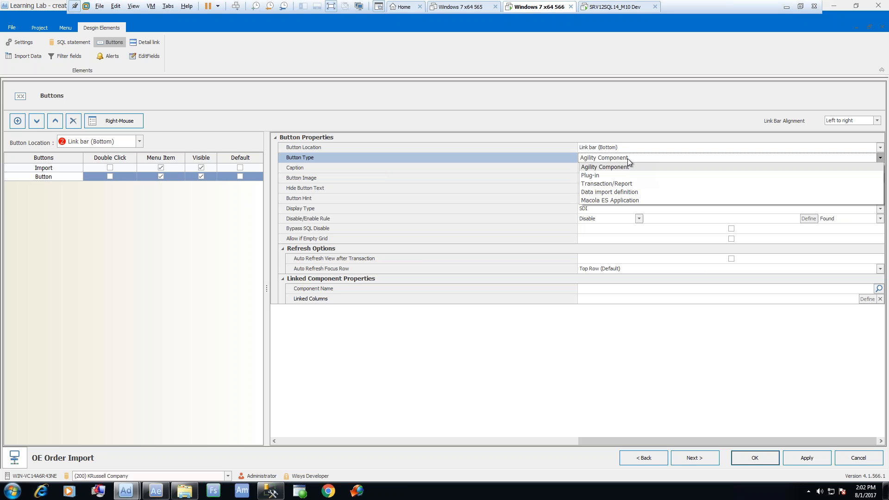
pyautogui.click(618, 185)
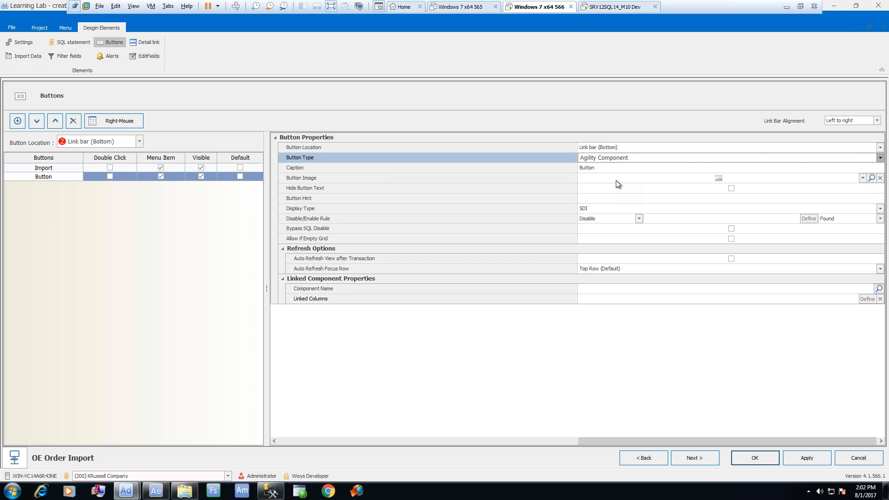
pyautogui.click(599, 166)
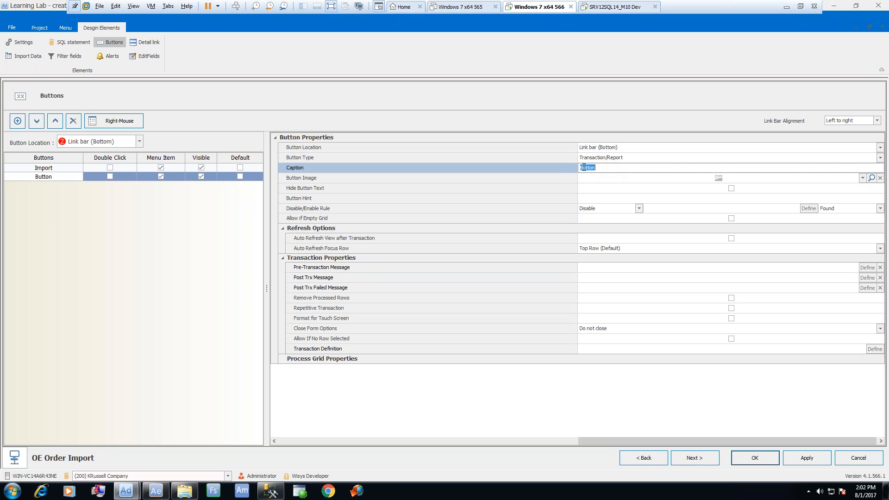
pyautogui.write('Create Orders')
pyautogui.click(678, 288)
pyautogui.click(867, 288)
pyautogui.click(475, 259)
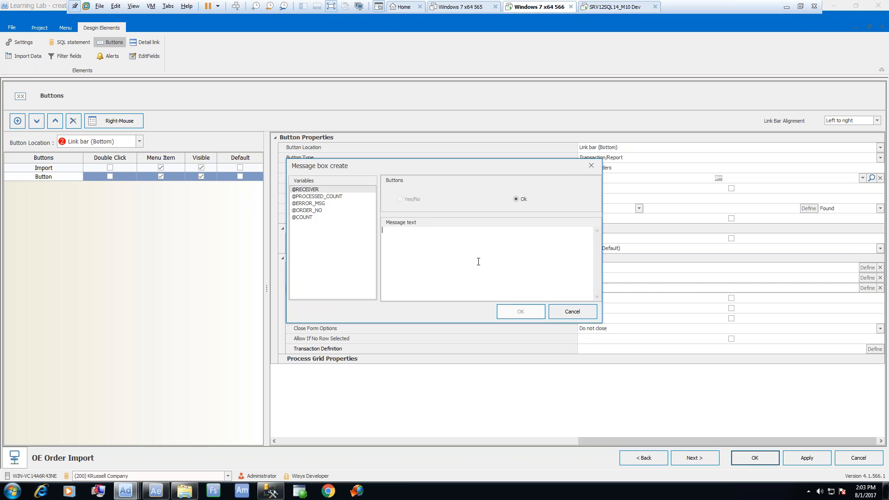
pyautogui.write('Error:')
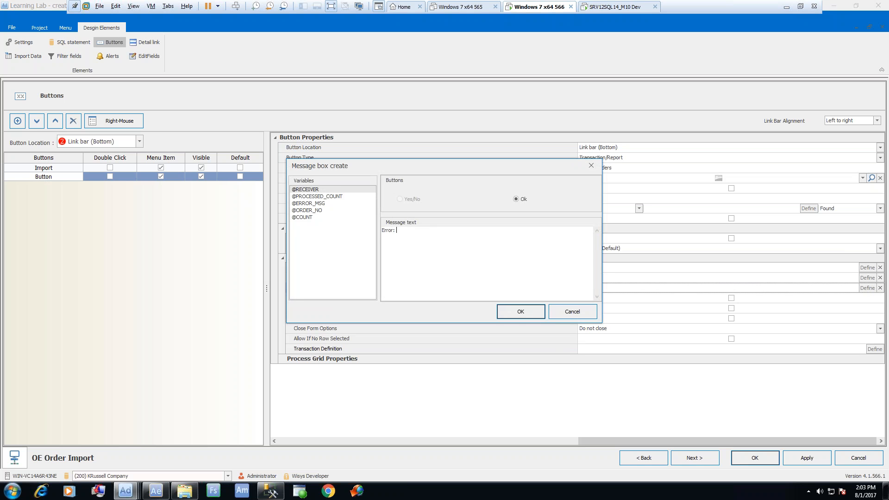
pyautogui.doubleClick(308, 203)
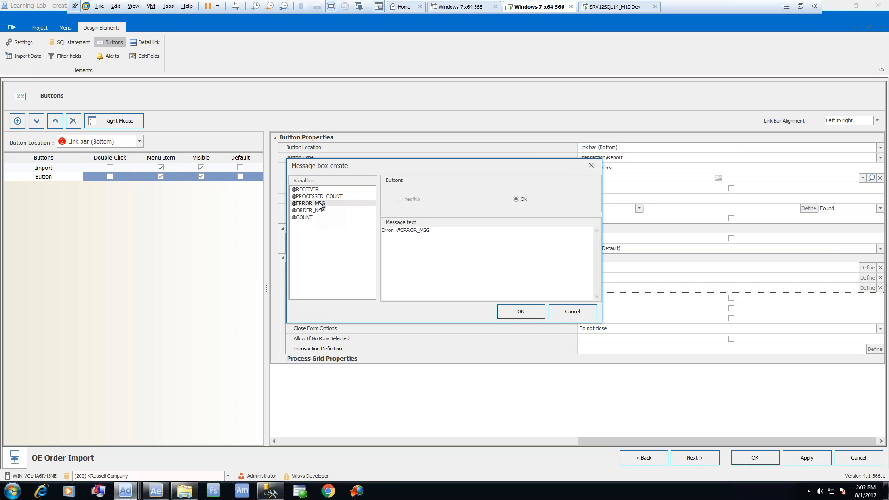
pyautogui.click(516, 313)
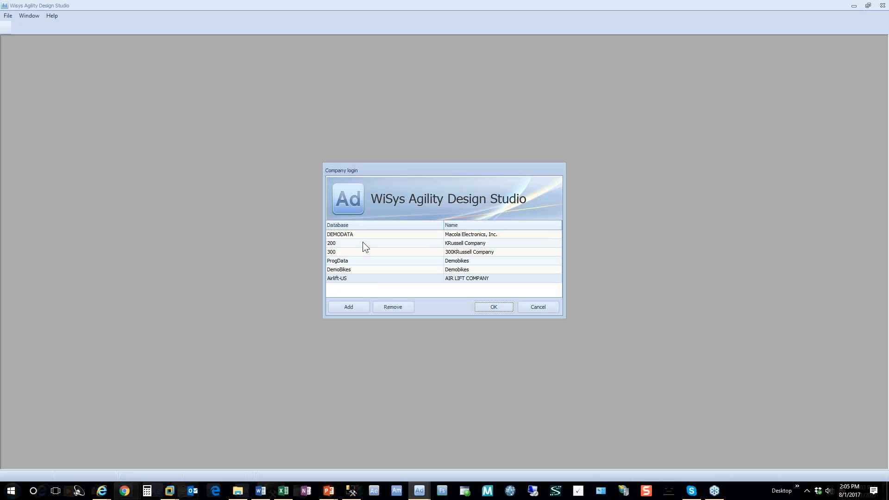
# Step: Switch to the other WiSys Agility Design Studio window and log in to company database 200
pyautogui.doubleClick(363, 242)
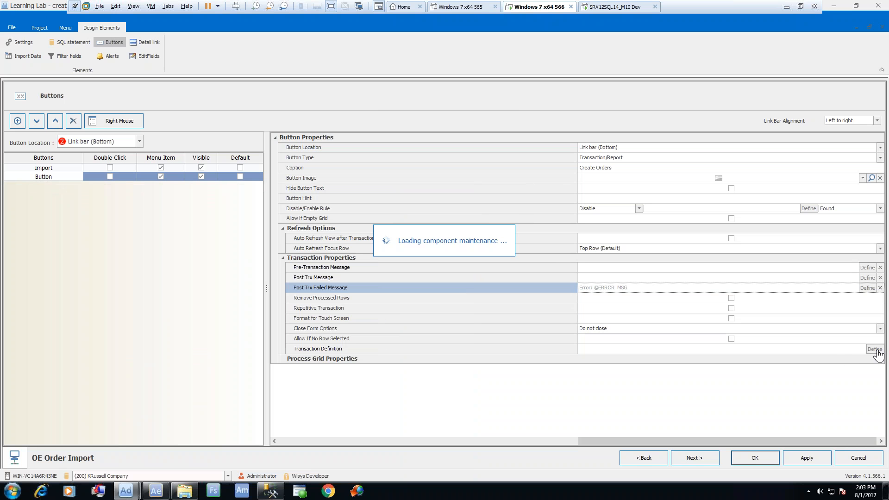
# Step: Open the Create Orders transaction definition and start an If.Then.Else conditional named 'Start new order' under Detail
pyautogui.click(871, 349)
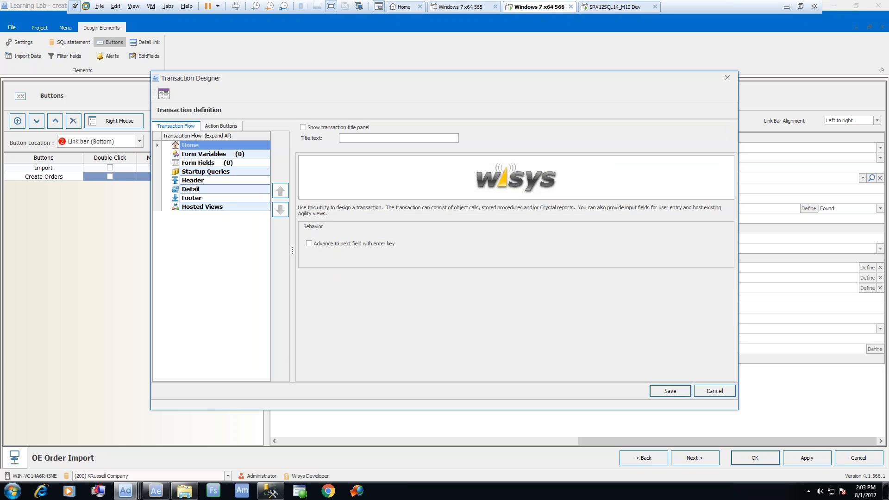
pyautogui.click(190, 189)
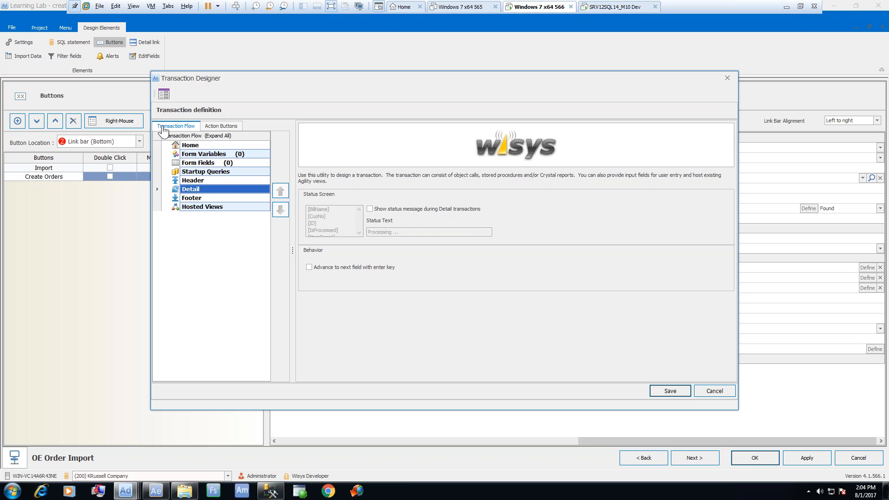
pyautogui.rightClick(204, 189)
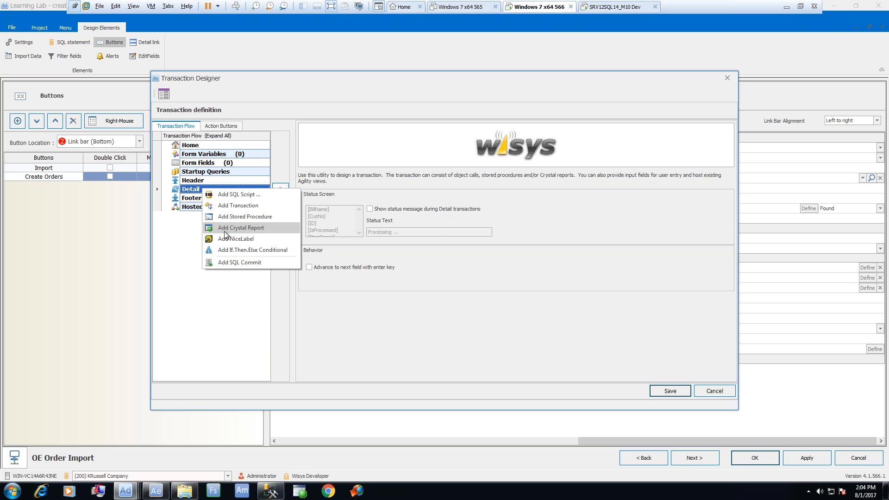
pyautogui.click(282, 250)
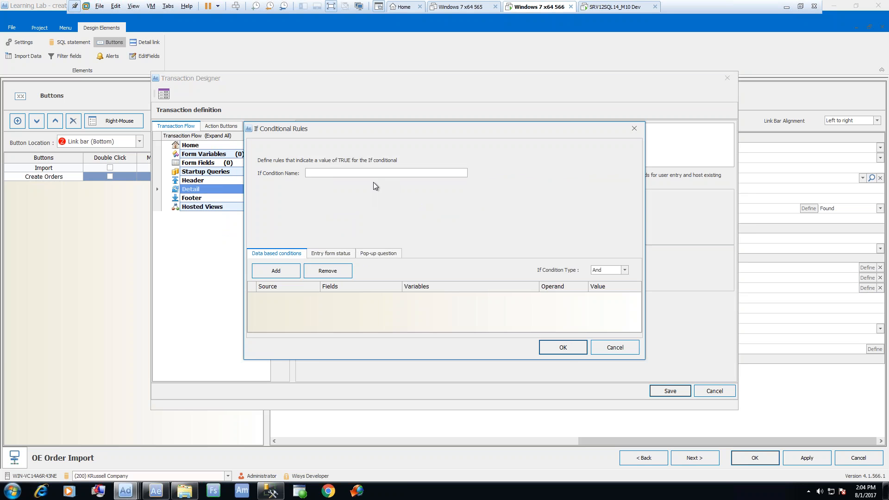
pyautogui.write('Start new order')
# Step: Add a data based condition with source View, field CusNo and operand Changes to the 'Start new order' conditional
pyautogui.click(278, 271)
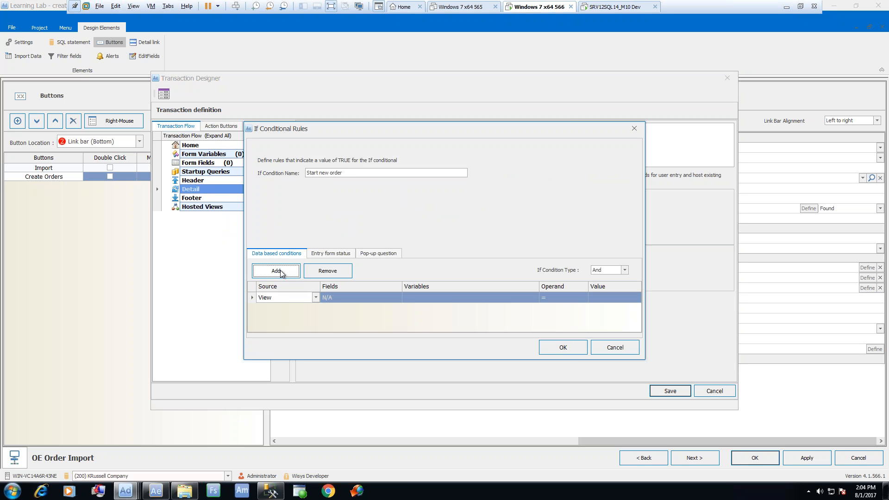
pyautogui.click(316, 297)
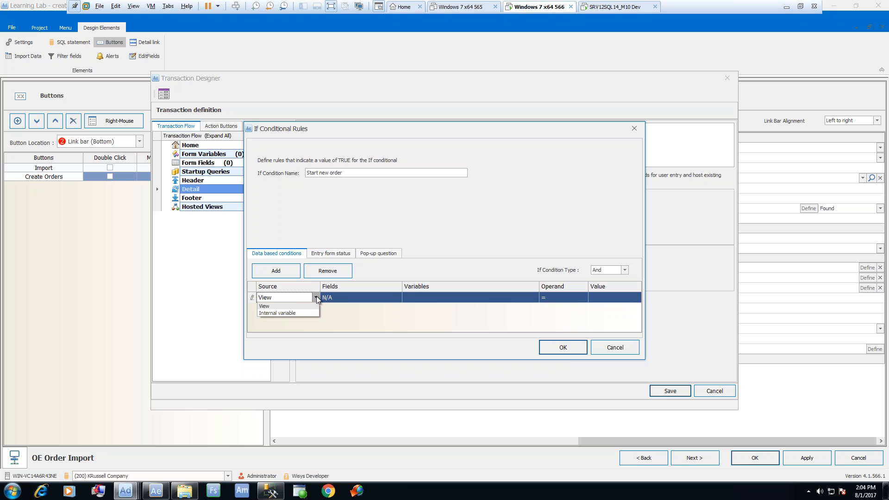
pyautogui.click(298, 305)
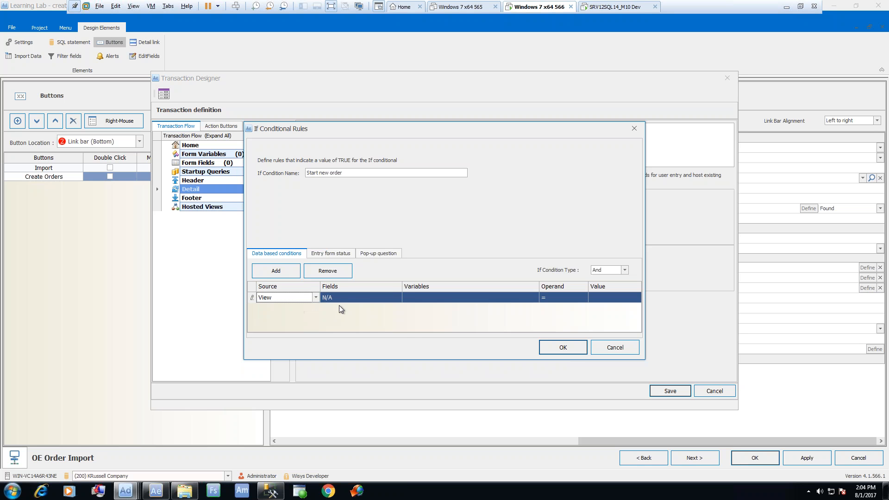
pyautogui.click(352, 296)
pyautogui.click(348, 320)
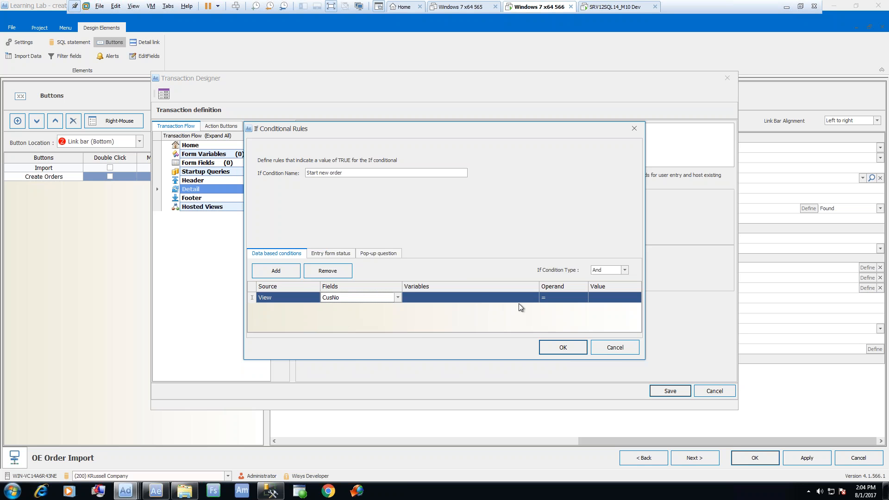
pyautogui.click(562, 303)
pyautogui.scroll(-3, 551, 343)
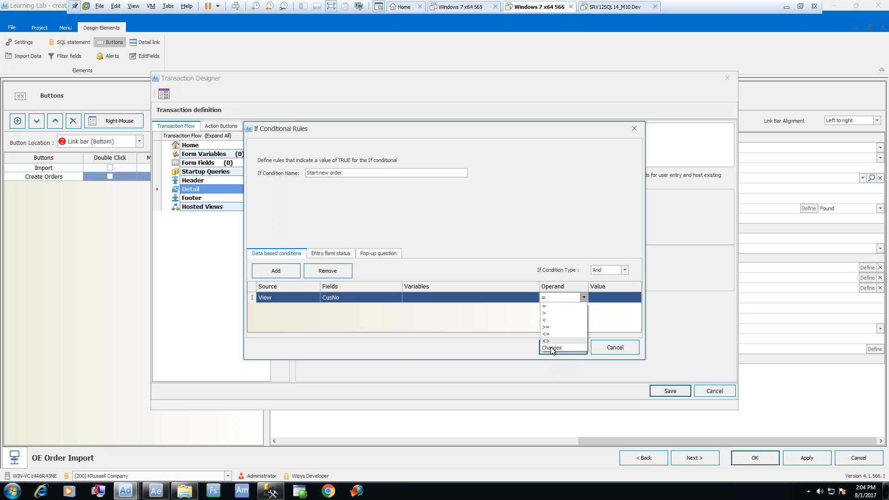
pyautogui.click(549, 348)
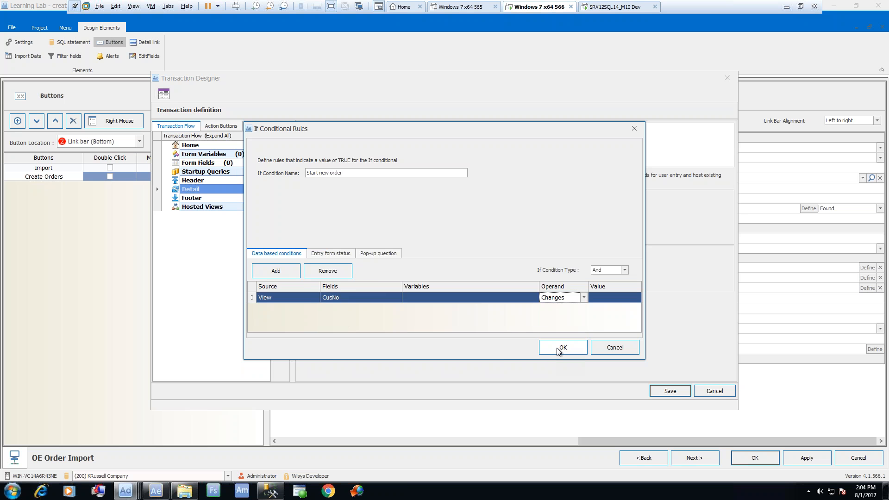
pyautogui.click(561, 347)
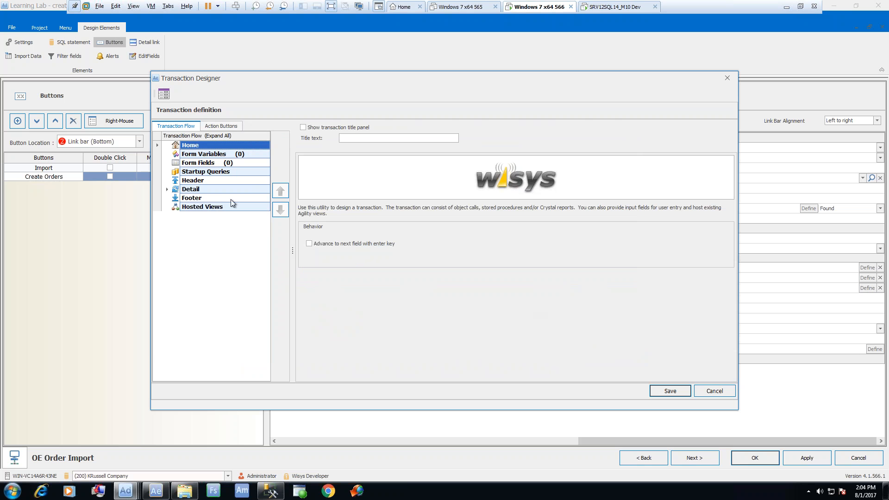
# Step: Add the OE Order Header Create transaction under the If (Start new order) branch in Detail
pyautogui.click(168, 189)
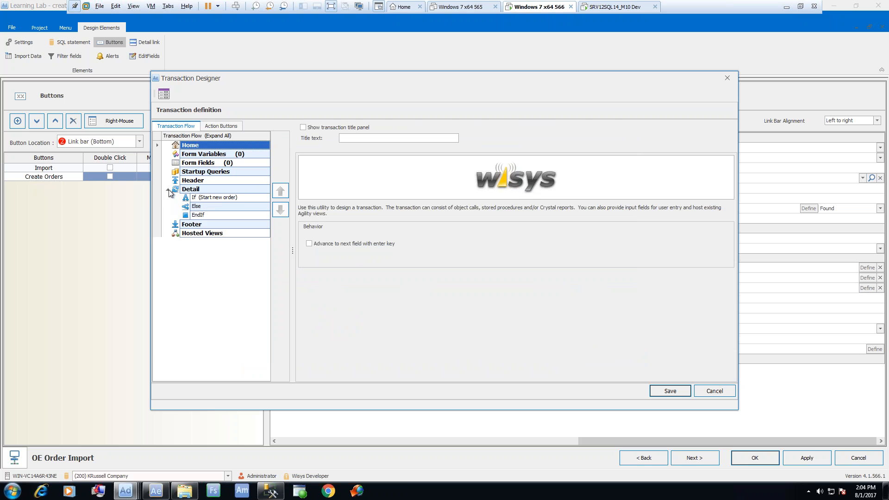
pyautogui.click(257, 199)
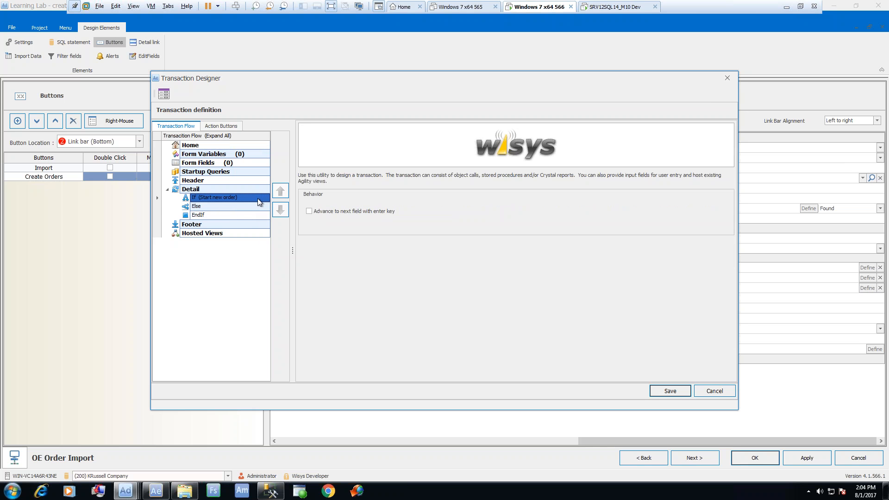
pyautogui.rightClick(247, 201)
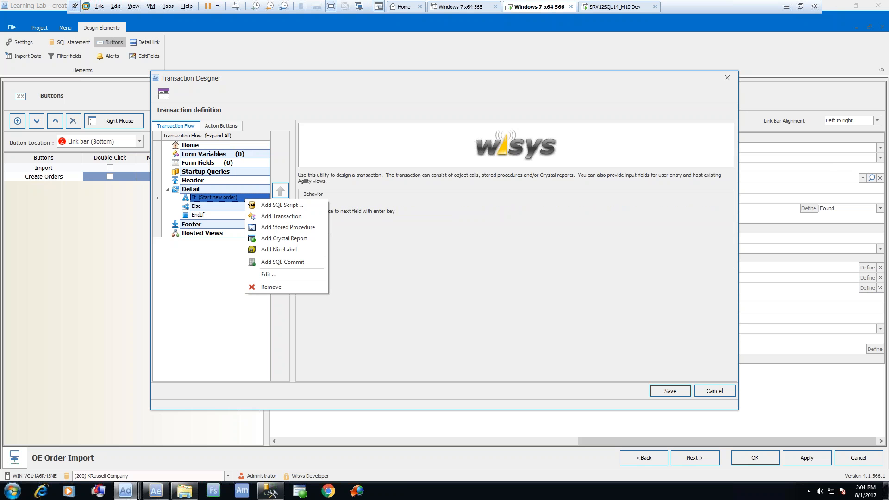
pyautogui.click(288, 215)
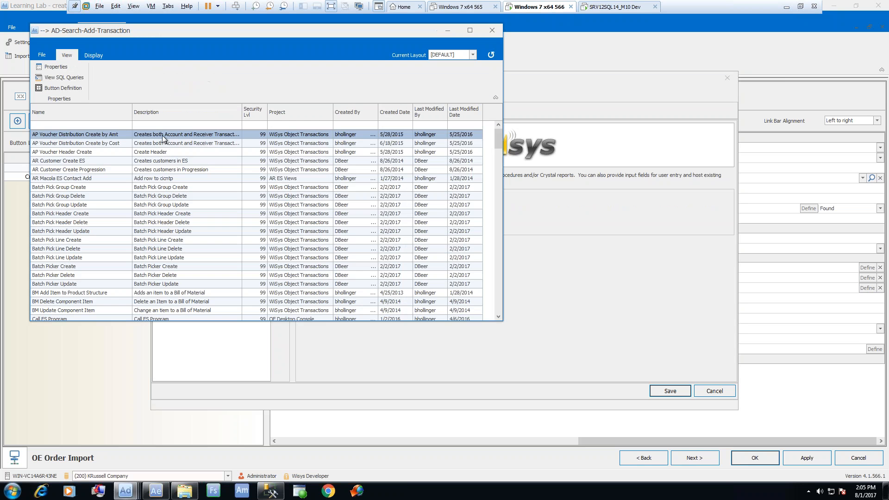
pyautogui.click(119, 125)
pyautogui.write('oe ord')
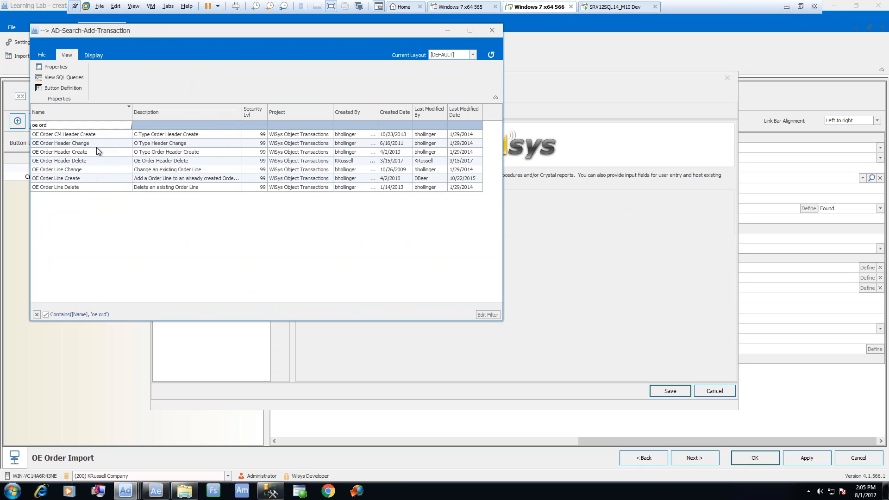
pyautogui.doubleClick(103, 152)
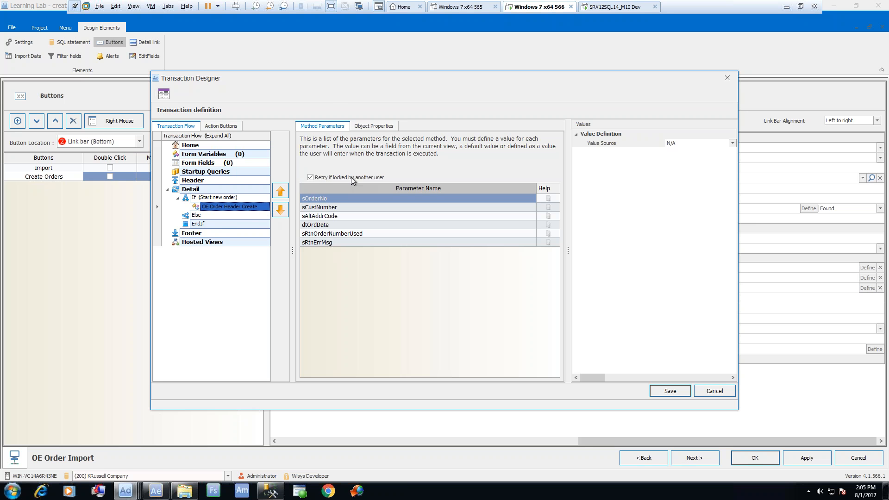
pyautogui.click(732, 144)
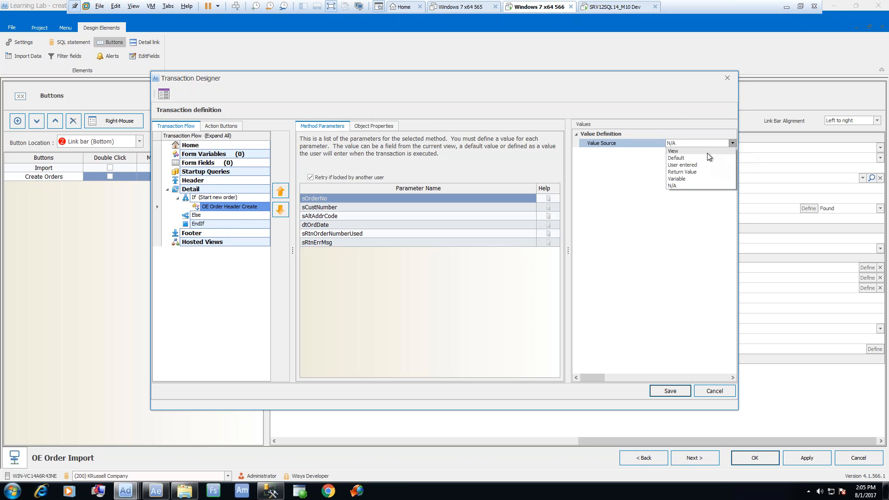
pyautogui.click(709, 151)
pyautogui.click(732, 152)
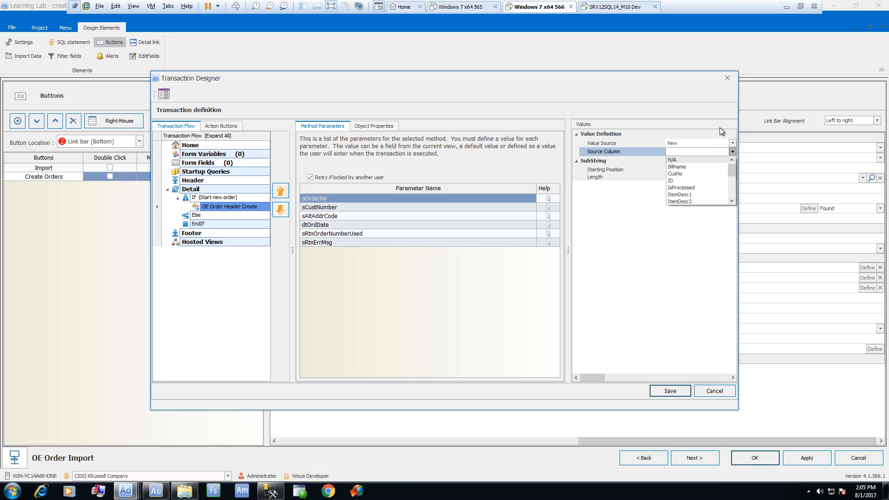
pyautogui.click(574, 145)
# Step: Set the value source of sOrderNo to Default and map sCustNumber to the view column CusNo
pyautogui.click(733, 143)
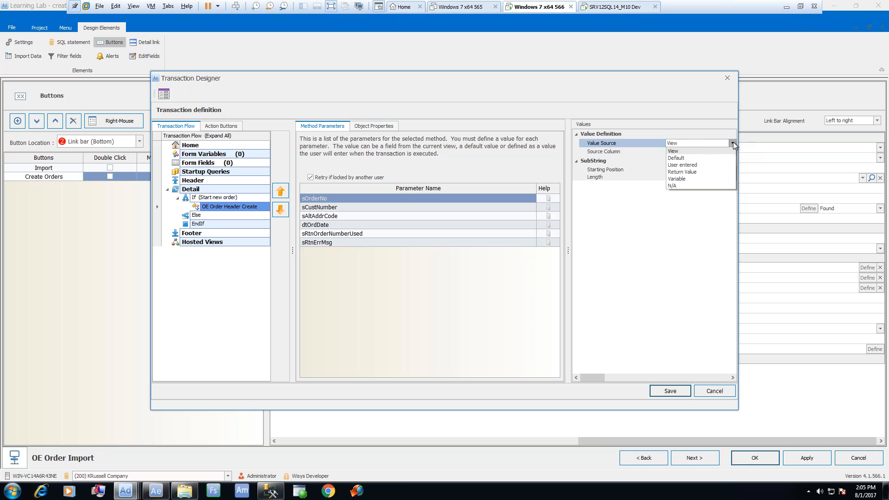
pyautogui.click(674, 157)
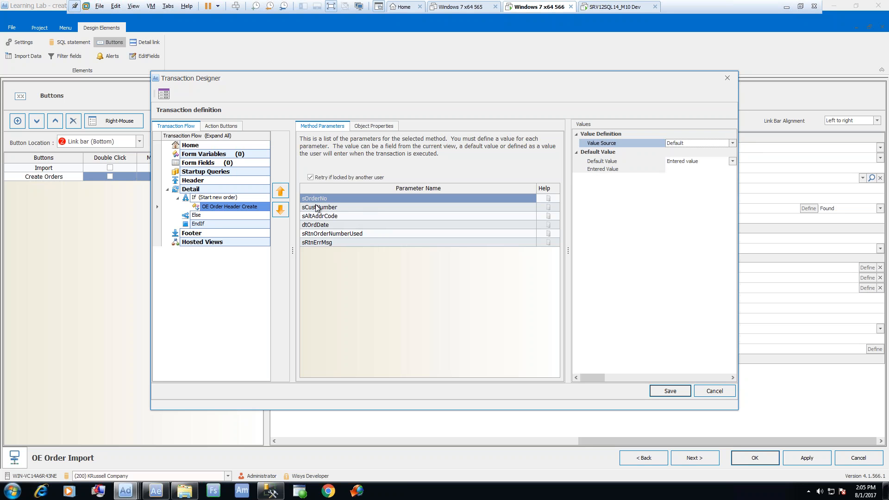
pyautogui.click(369, 206)
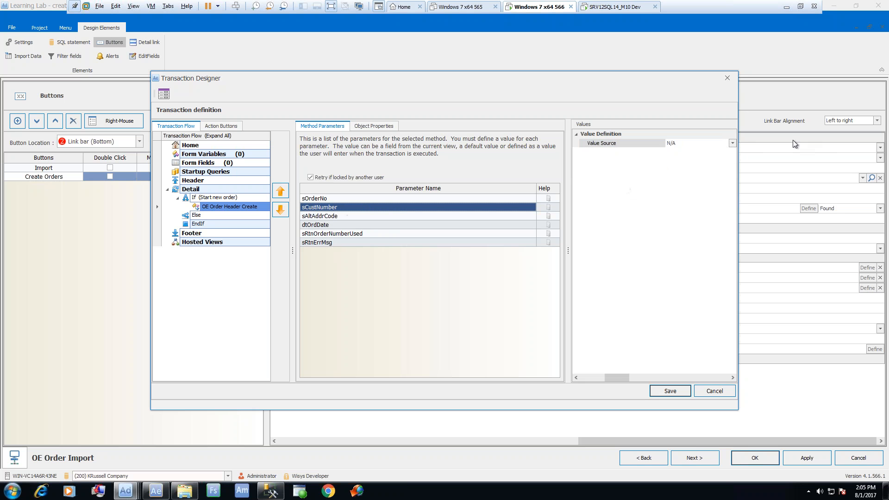
pyautogui.click(732, 143)
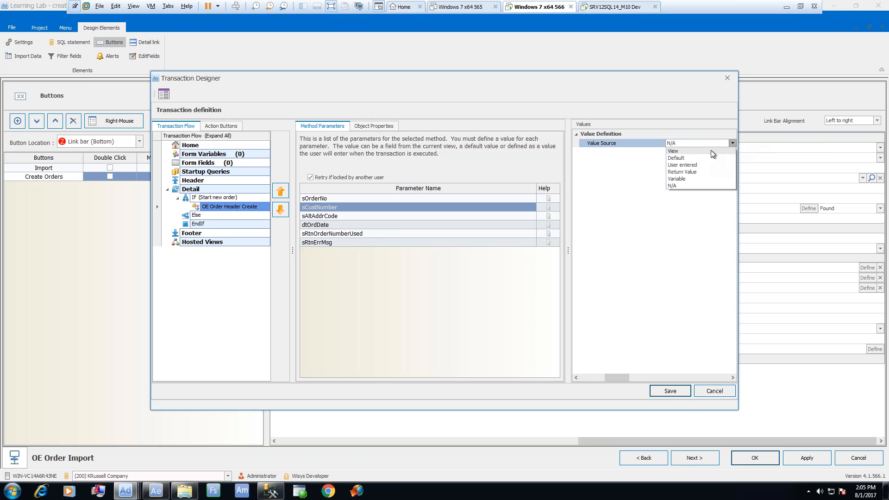
pyautogui.click(694, 152)
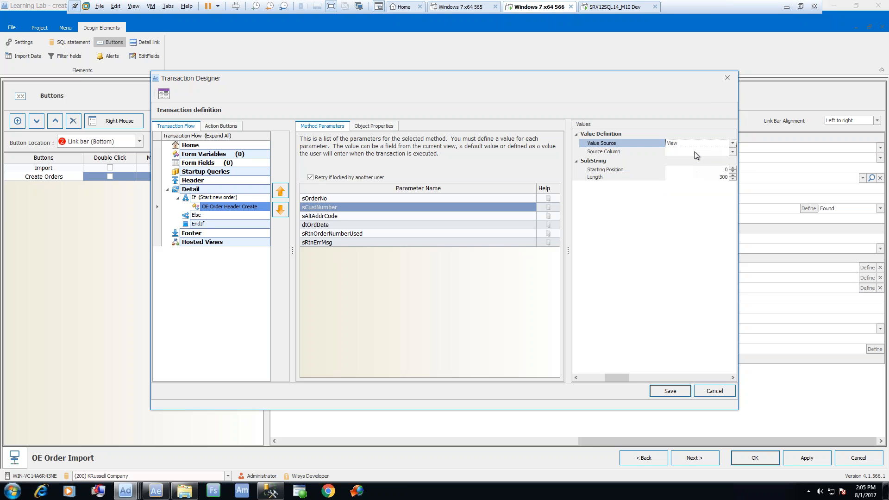
pyautogui.click(709, 151)
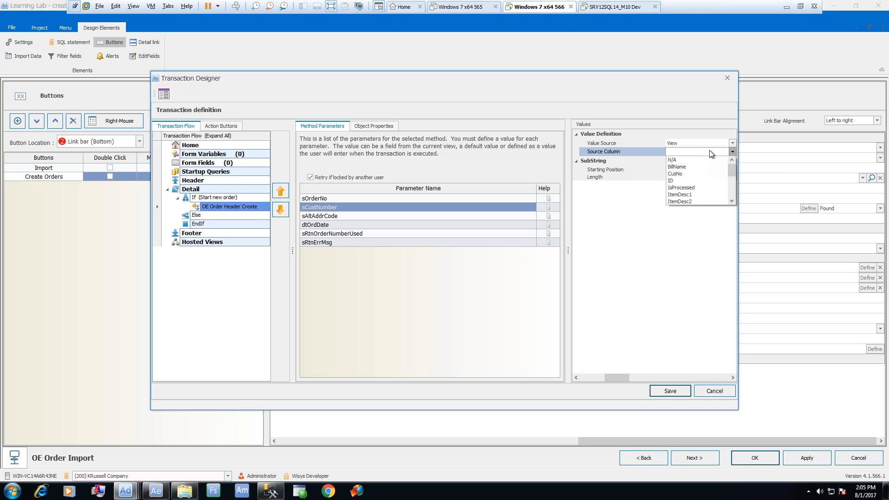
pyautogui.click(676, 174)
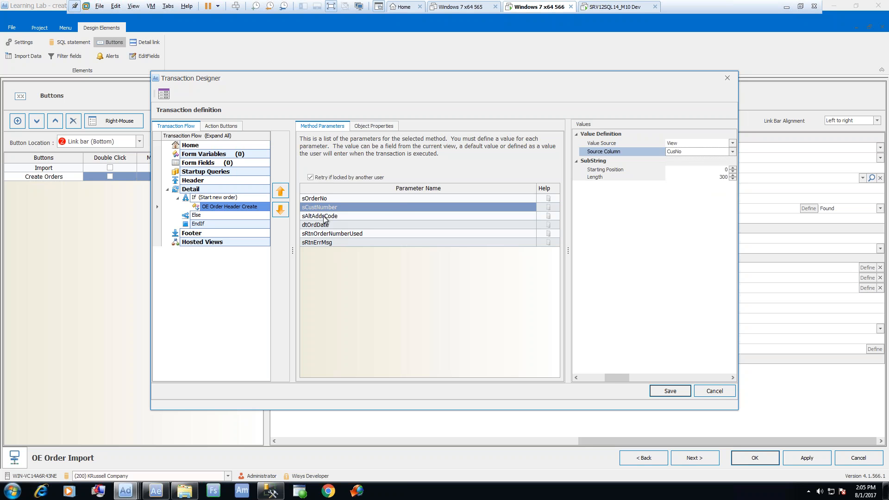
# Step: Map the sAltAddrCode parameter of OE Order Header Create to the view column ShipToCode
pyautogui.click(308, 217)
pyautogui.click(732, 143)
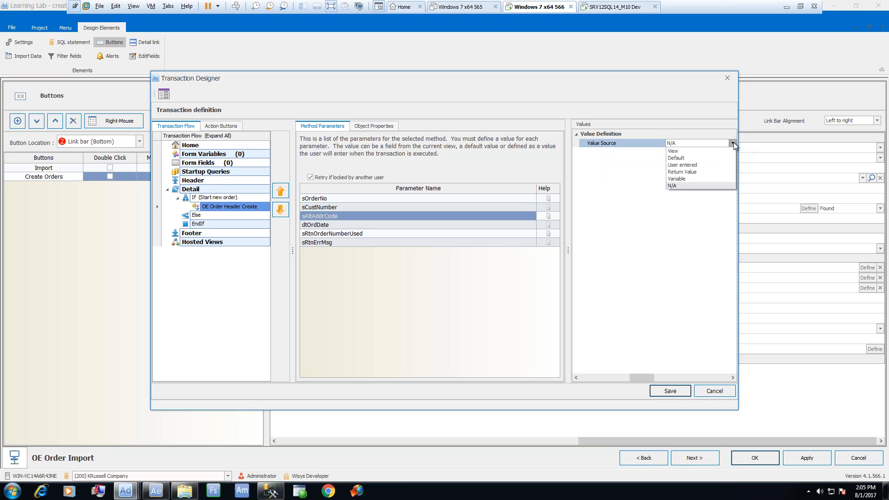
pyautogui.click(693, 153)
pyautogui.click(700, 153)
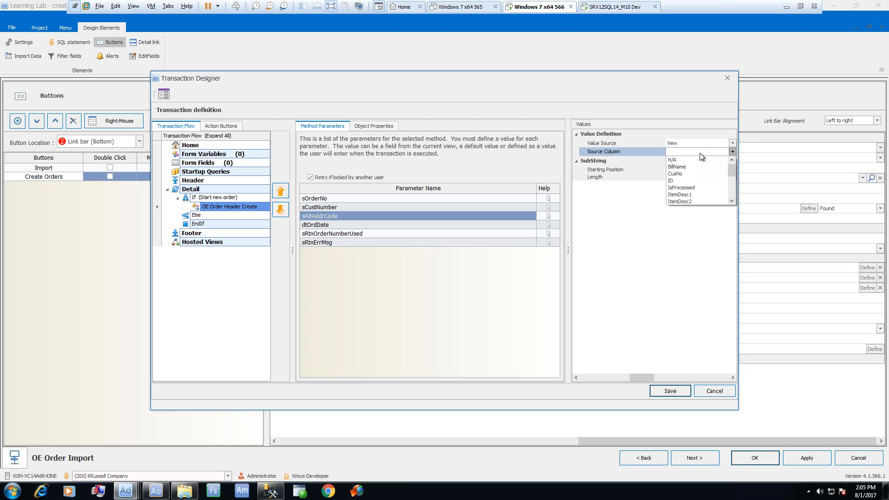
pyautogui.moveTo(731, 171); pyautogui.dragTo(736, 182)
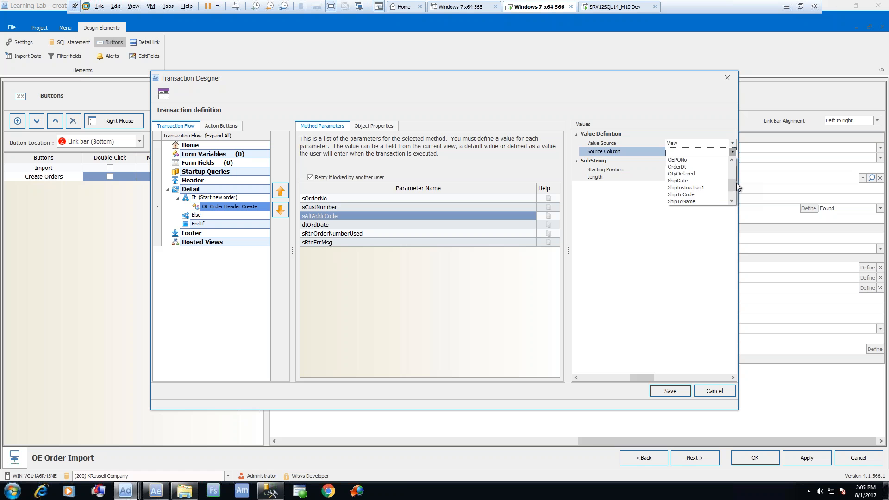
pyautogui.click(681, 194)
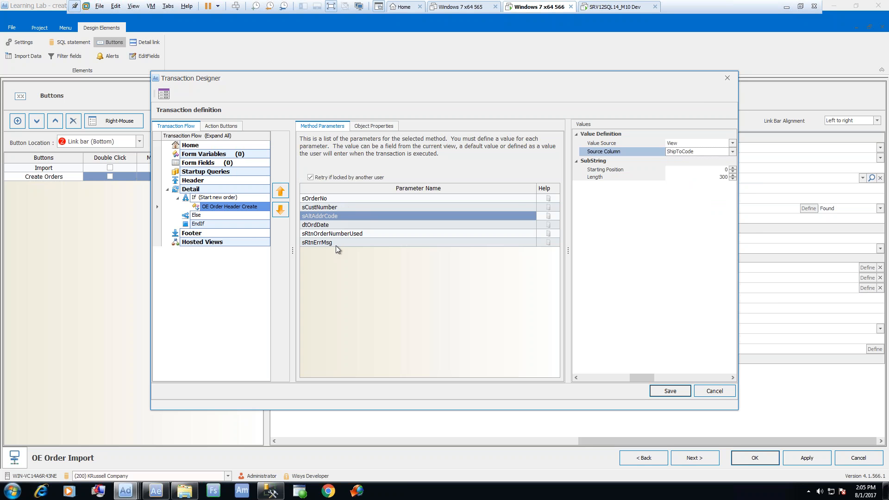
# Step: Set the value source of the dtOrdDate parameter to Default and open its Days Before/After Today value for editing
pyautogui.click(343, 226)
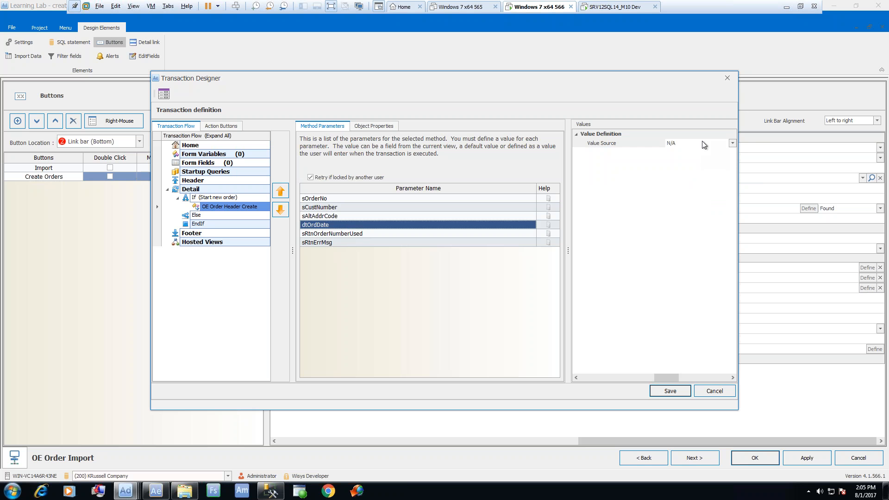
pyautogui.click(732, 143)
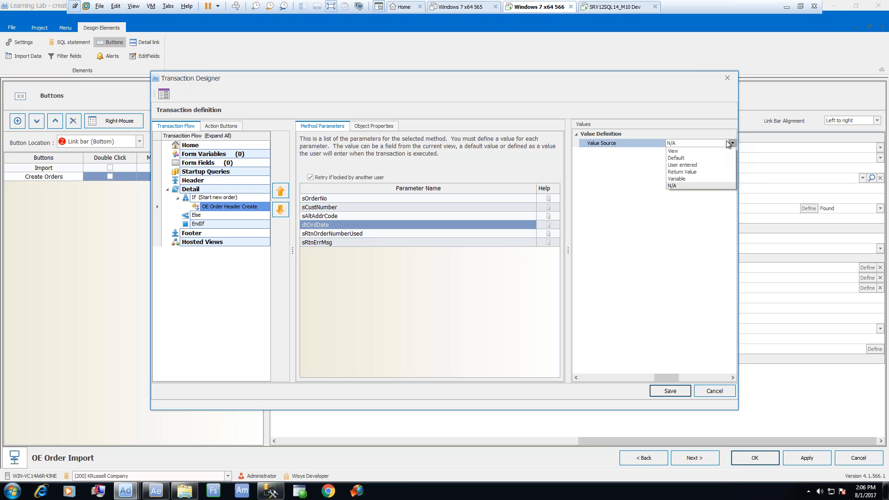
pyautogui.click(684, 158)
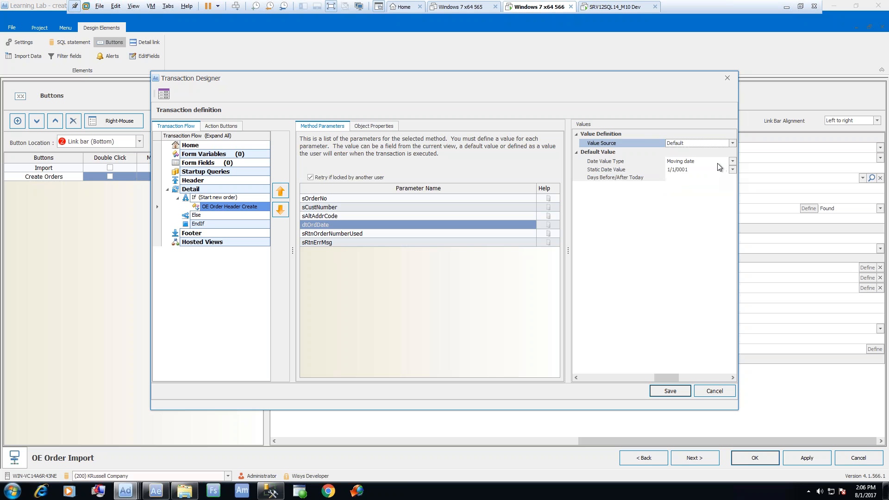
pyautogui.click(700, 177)
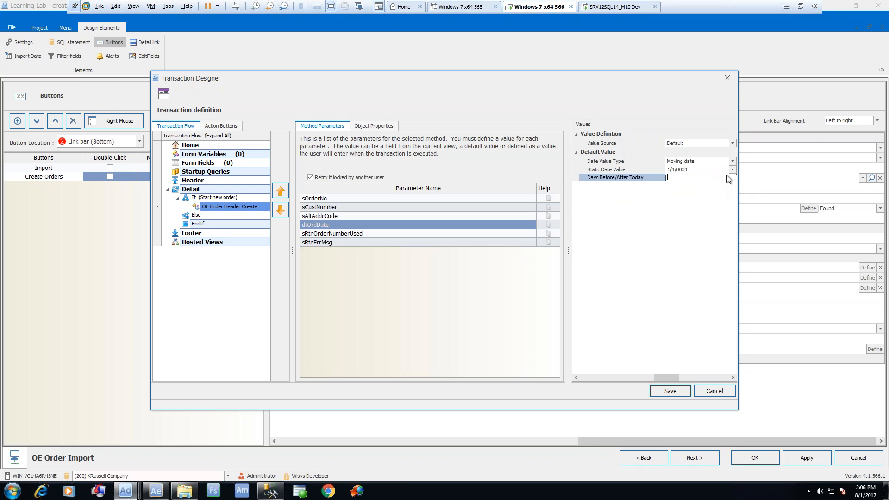
# Step: Change the value source of dtOrdDate to View and map it to the source column OrderDt
pyautogui.click(732, 143)
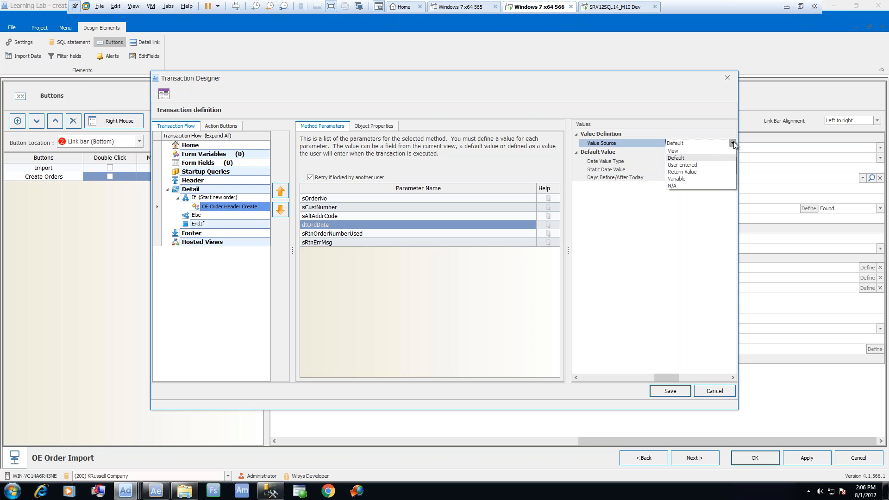
pyautogui.click(704, 151)
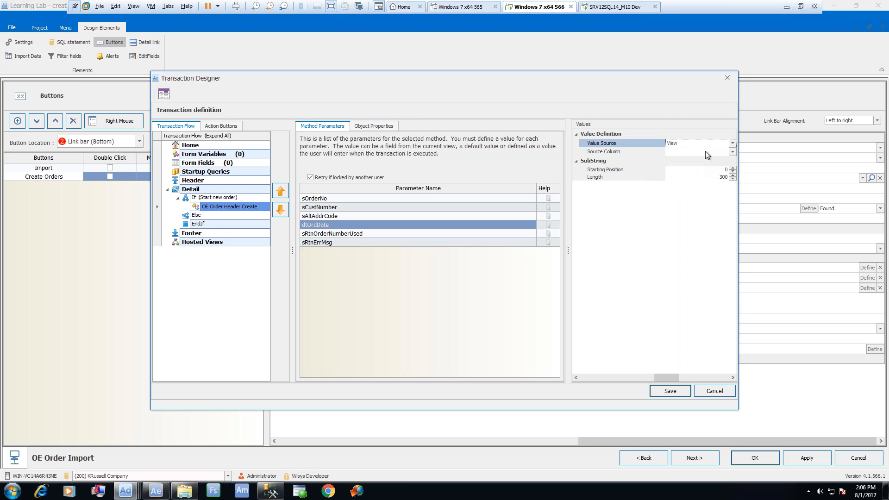
pyautogui.click(732, 152)
pyautogui.moveTo(734, 169); pyautogui.dragTo(735, 180)
pyautogui.click(701, 182)
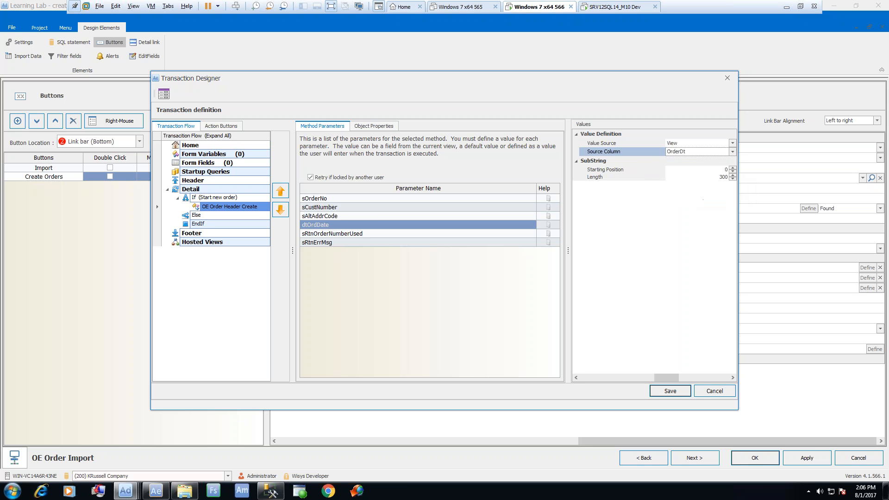
# Step: Assign the return variable Order number to sRtnOrderNumberUsed and Error message to sRtnErrMsg
pyautogui.click(360, 235)
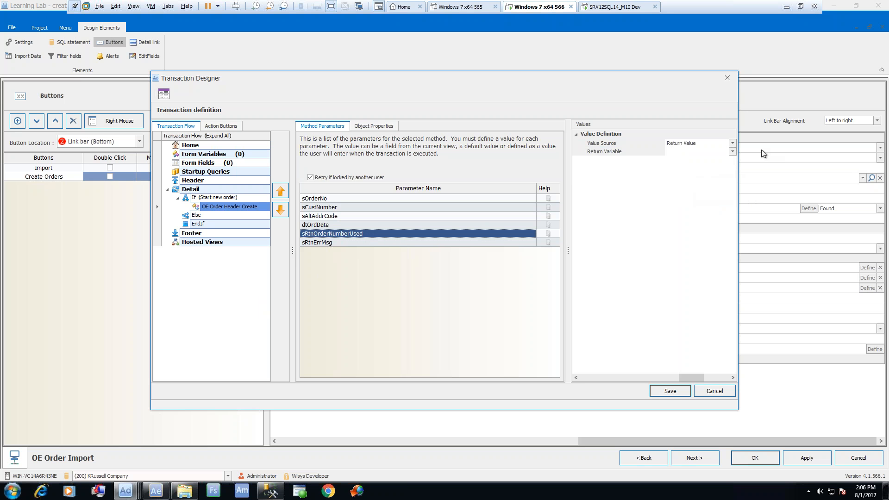
pyautogui.click(732, 152)
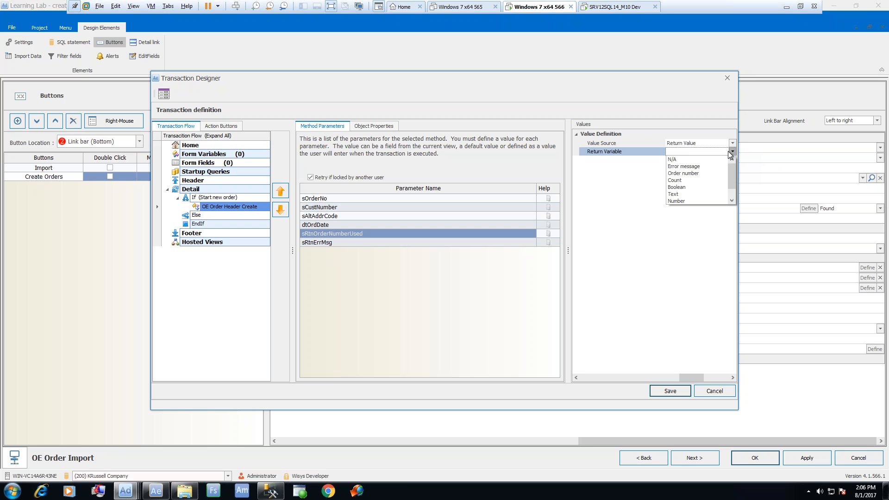
pyautogui.click(683, 172)
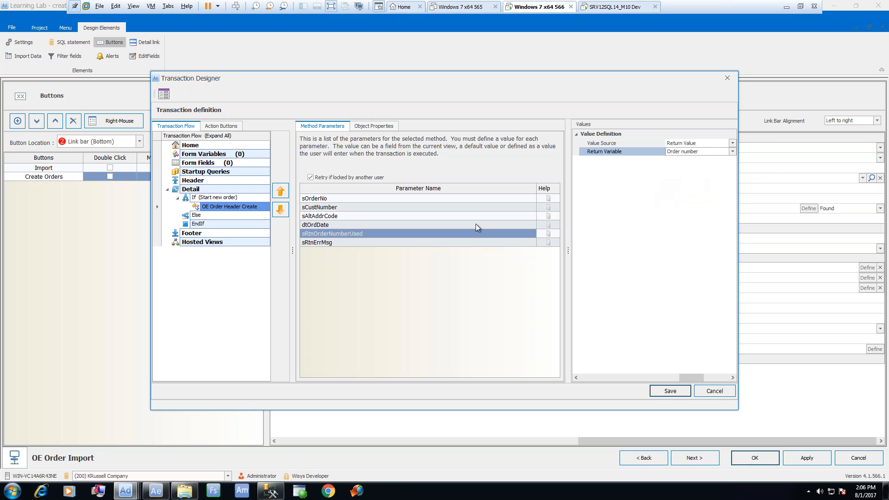
pyautogui.click(343, 243)
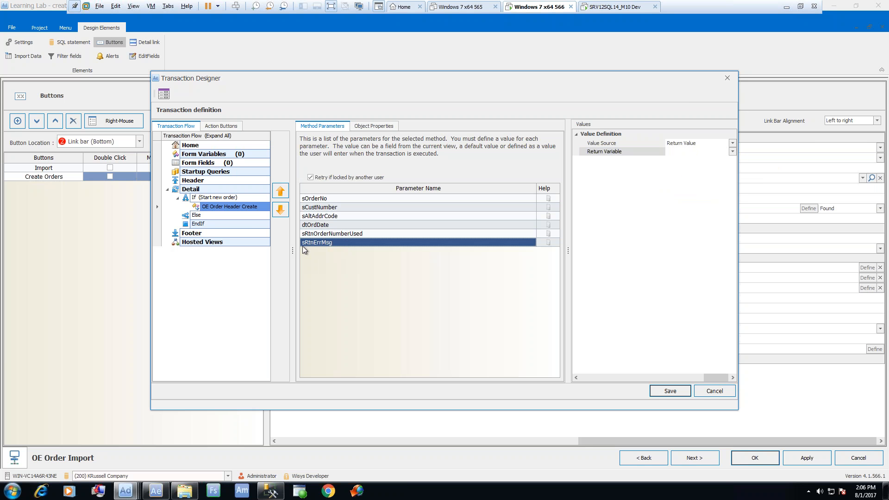
pyautogui.click(727, 151)
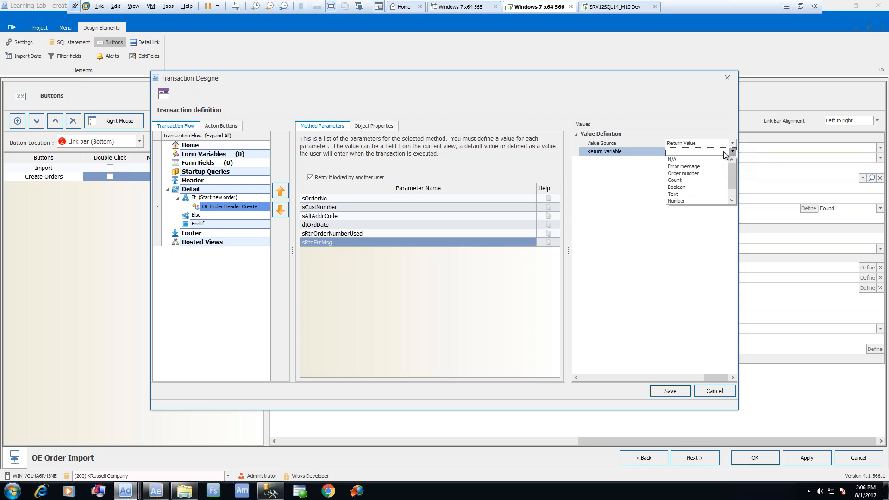
pyautogui.click(694, 163)
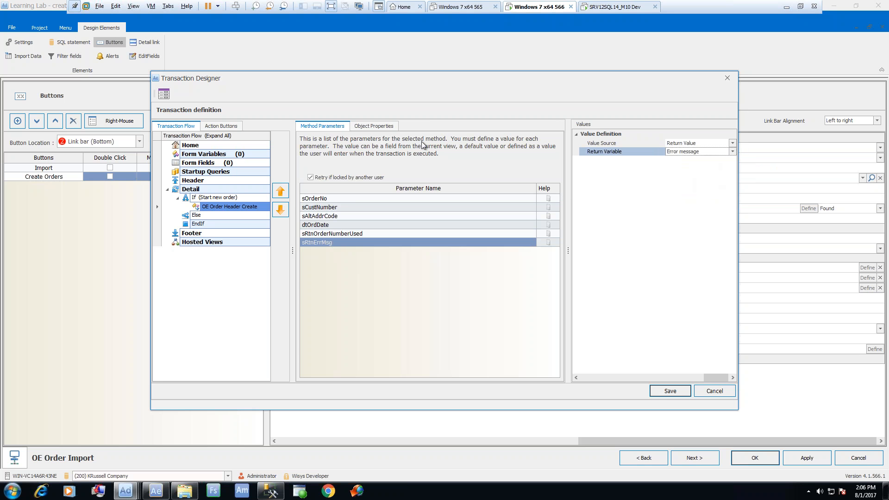
# Step: Set the UserName object property of OE Order Header Create to value source Default with Current user as the default value
pyautogui.click(367, 127)
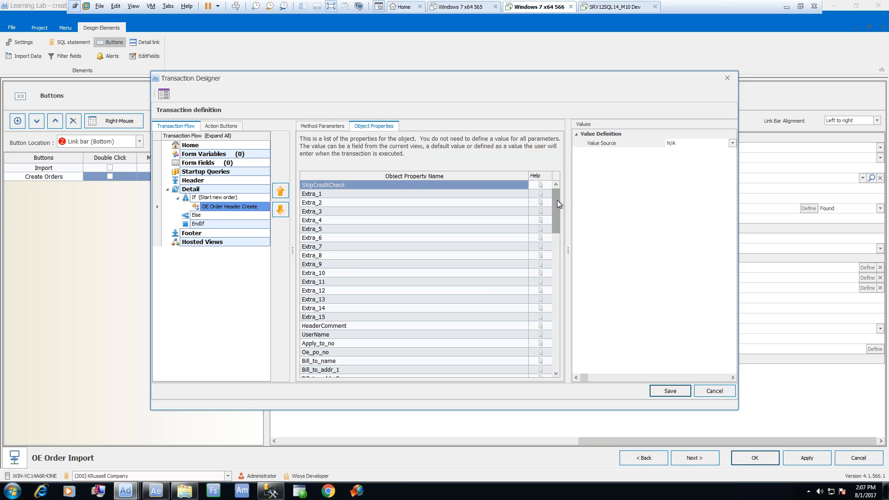
pyautogui.scroll(-1, 557, 201)
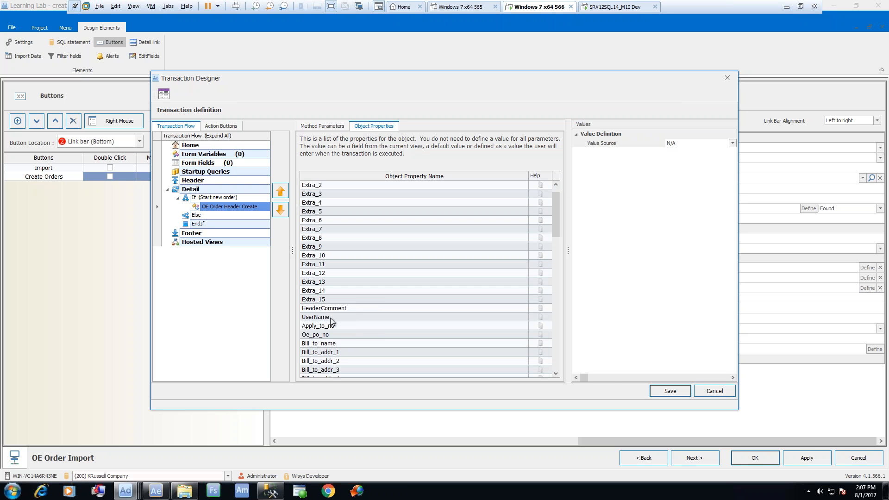
pyautogui.click(356, 317)
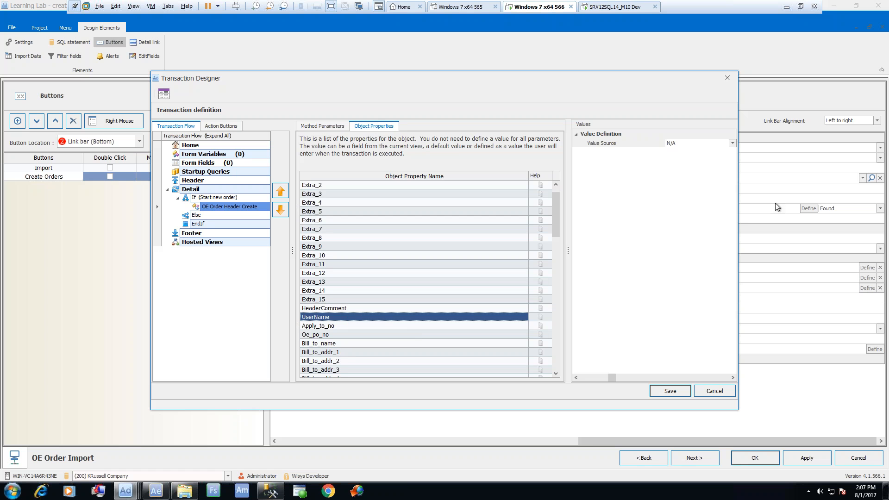
pyautogui.click(732, 142)
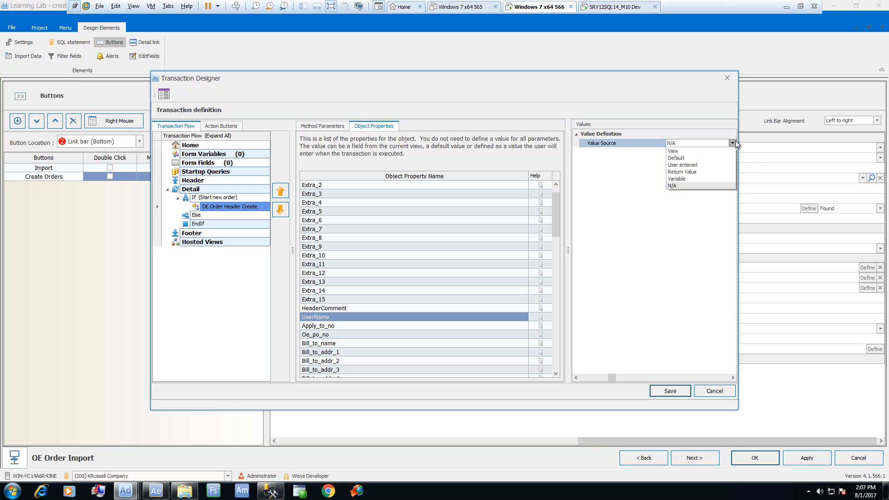
pyautogui.click(701, 157)
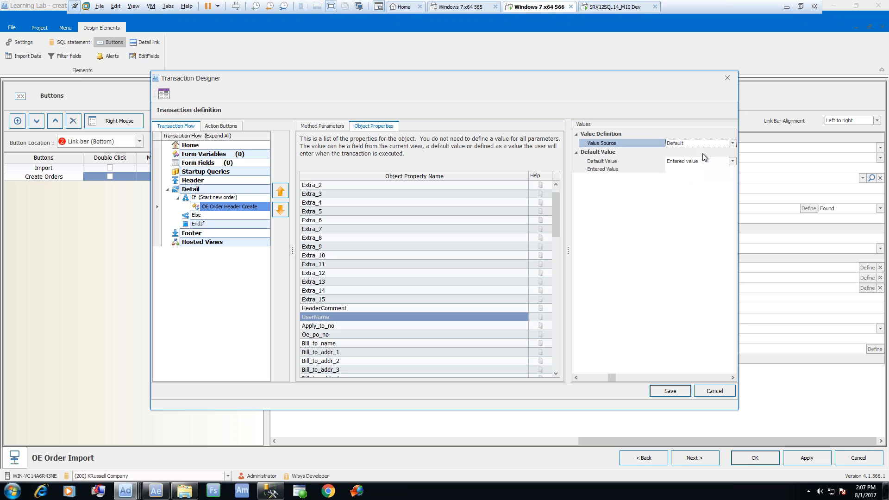
pyautogui.click(701, 161)
pyautogui.click(683, 176)
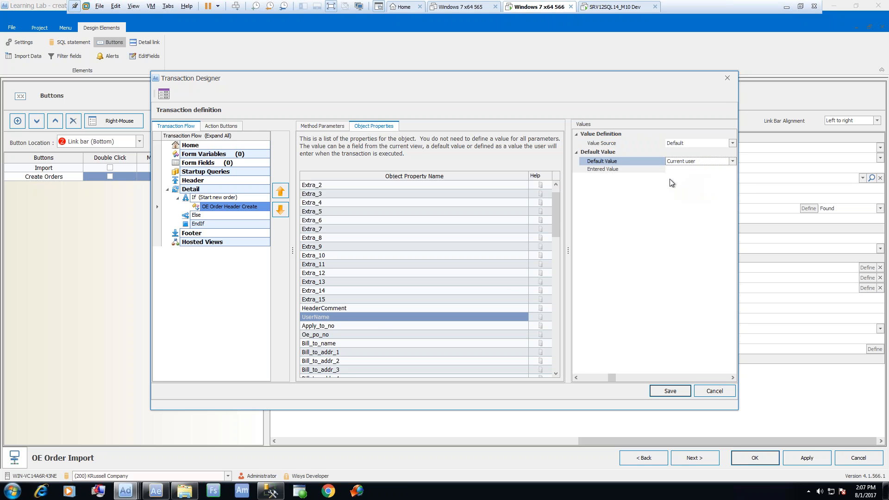
# Step: Map the Oe_po_no object property to the view column OEPONo
pyautogui.click(309, 336)
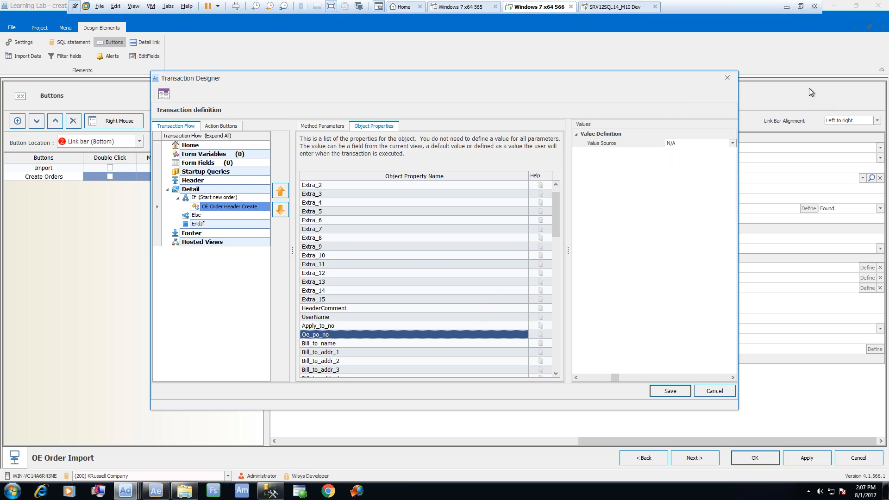
pyautogui.click(733, 143)
pyautogui.click(710, 152)
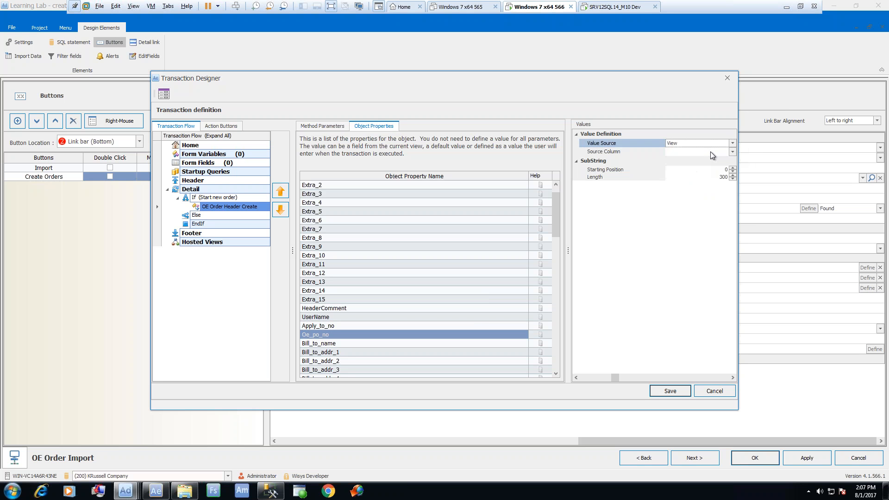
pyautogui.click(712, 155)
pyautogui.moveTo(732, 171); pyautogui.dragTo(732, 181)
pyautogui.click(694, 180)
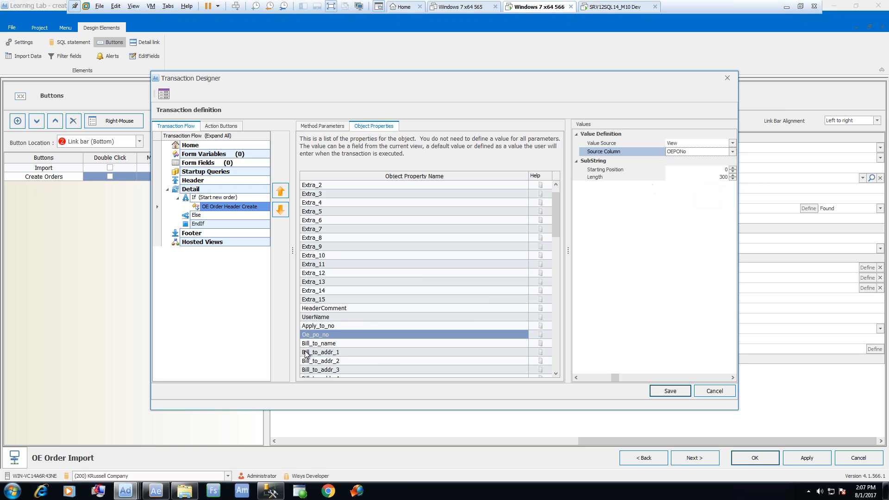
# Step: Map the Bill_to_name object property to the view column BillName
pyautogui.click(350, 343)
pyautogui.click(732, 143)
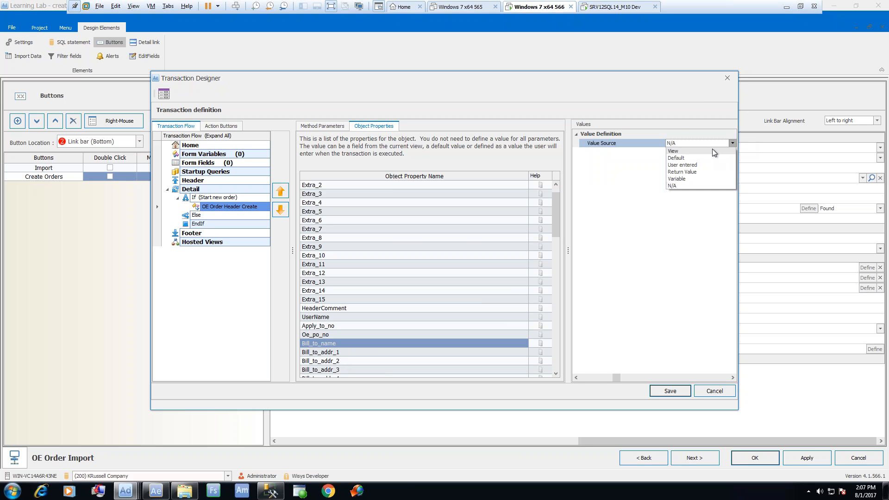
pyautogui.click(712, 150)
pyautogui.click(732, 151)
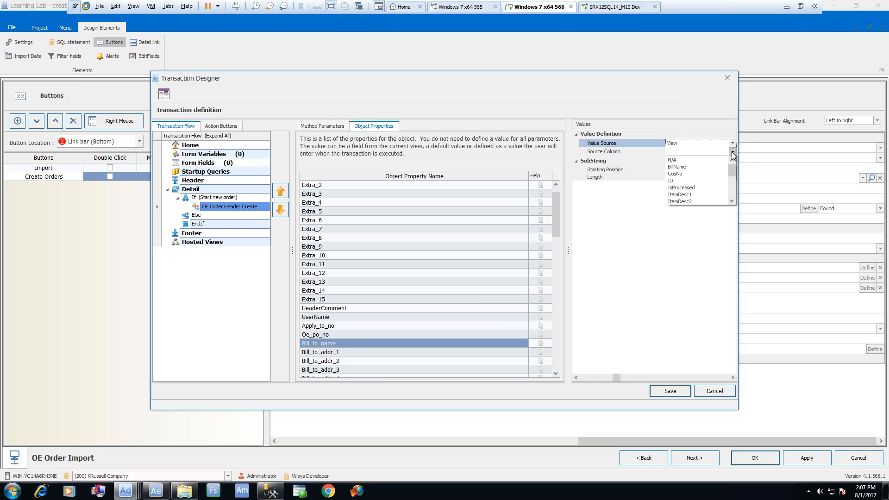
pyautogui.click(689, 166)
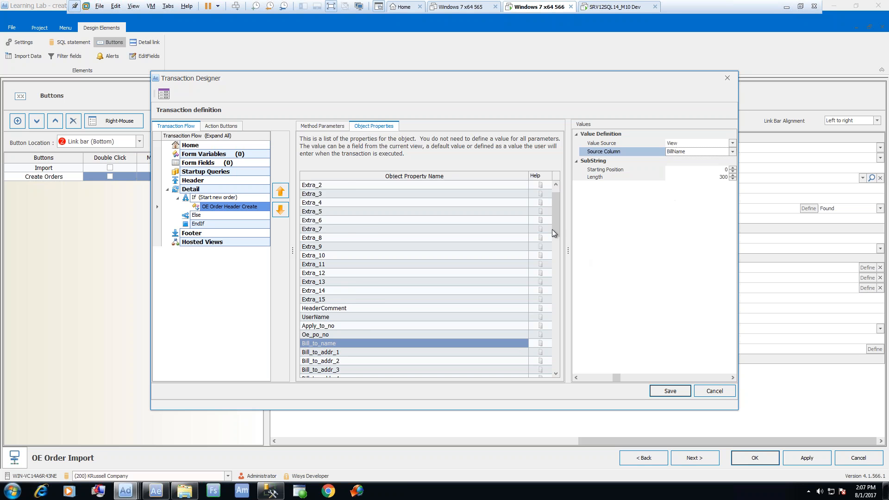
# Step: Map the Ship_via_cd object property to the view column ShipViaCd
pyautogui.scroll(-4, 561, 217)
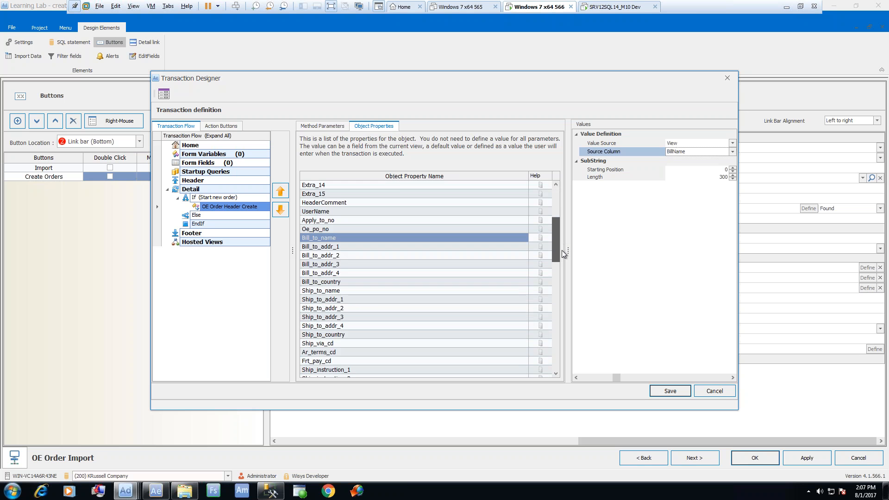
pyautogui.scroll(-1, 562, 251)
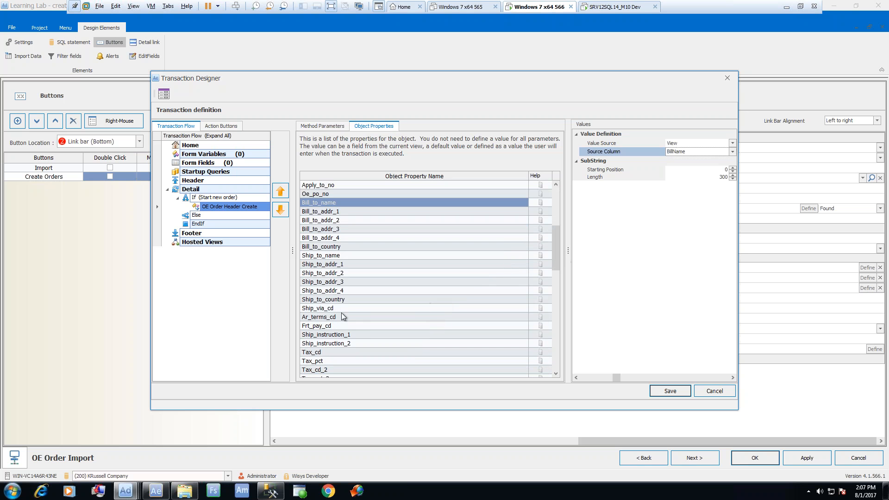
pyautogui.click(360, 307)
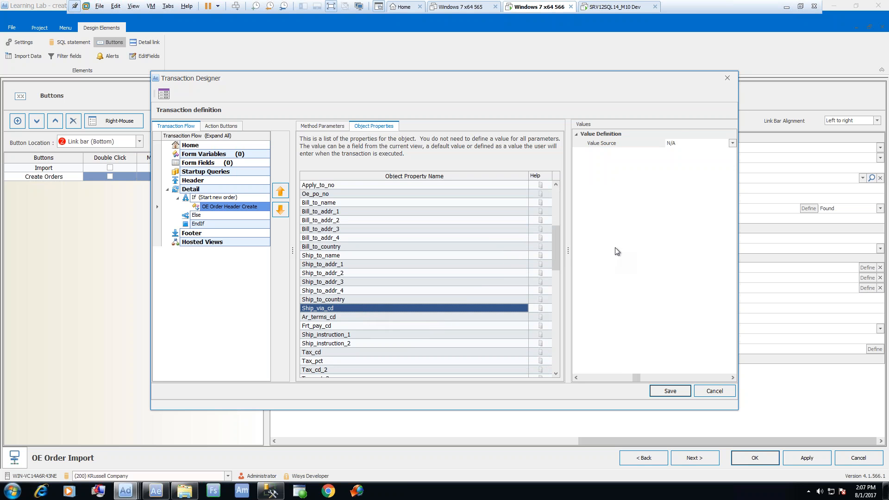
pyautogui.click(732, 143)
pyautogui.click(701, 151)
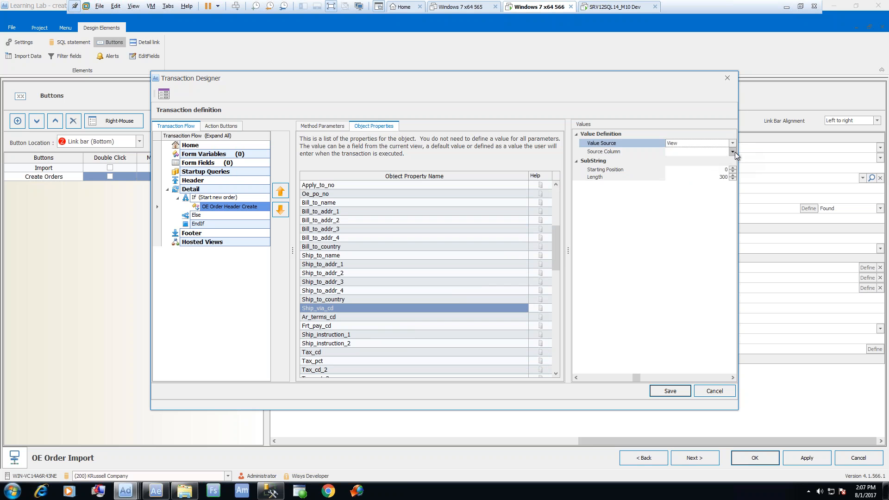
pyautogui.click(732, 152)
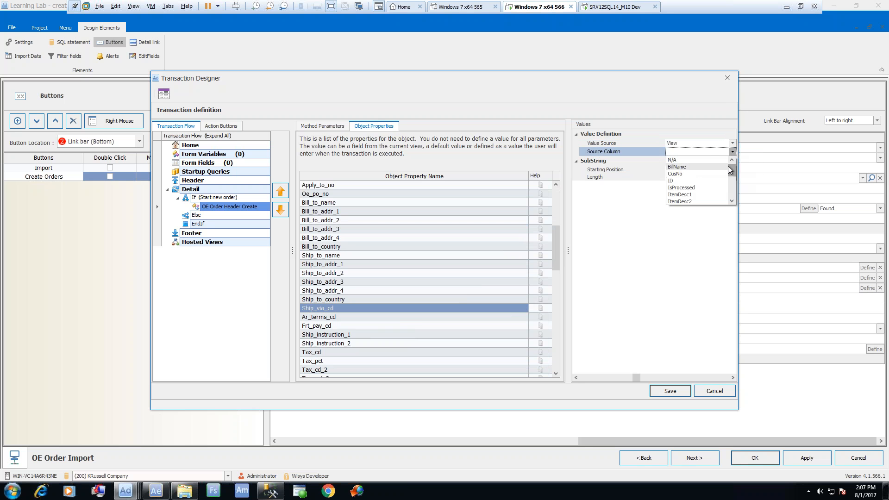
pyautogui.moveTo(732, 168); pyautogui.dragTo(732, 188)
pyautogui.click(709, 191)
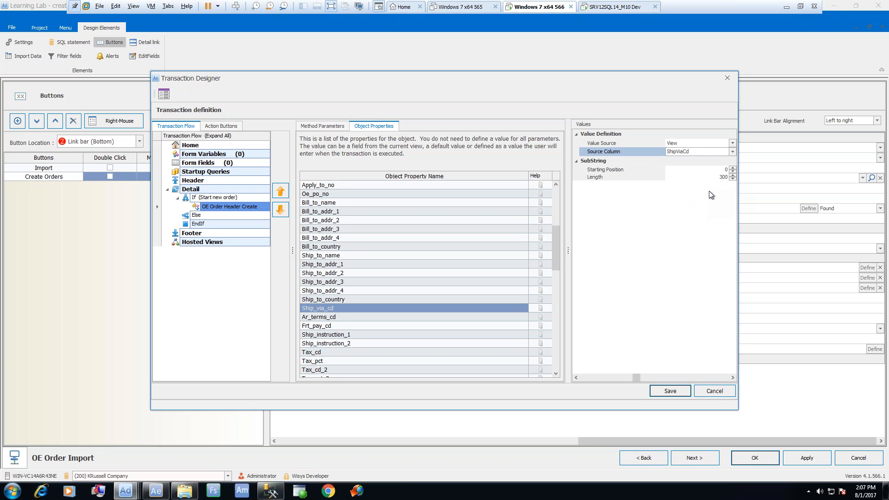
# Step: Set the value source of the Ar_terms_cd property to View and look through its source columns for a match
pyautogui.click(323, 318)
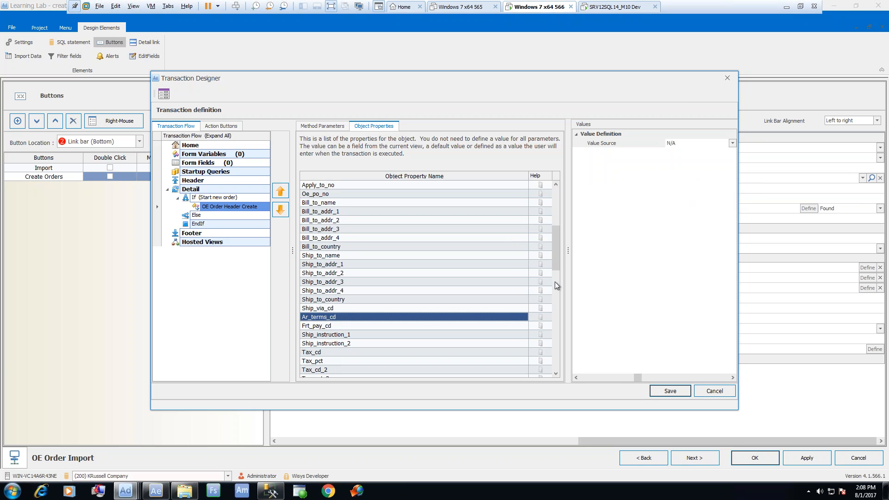
pyautogui.click(732, 144)
pyautogui.click(706, 154)
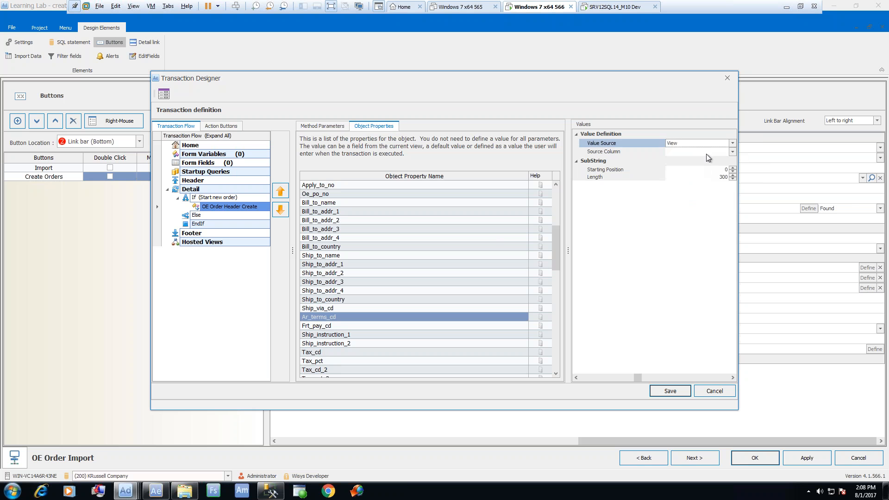
pyautogui.click(731, 153)
pyautogui.moveTo(734, 169)
pyautogui.mouseDown()
pyautogui.moveTo(734, 193)
pyautogui.moveTo(732, 159)
pyautogui.mouseUp()
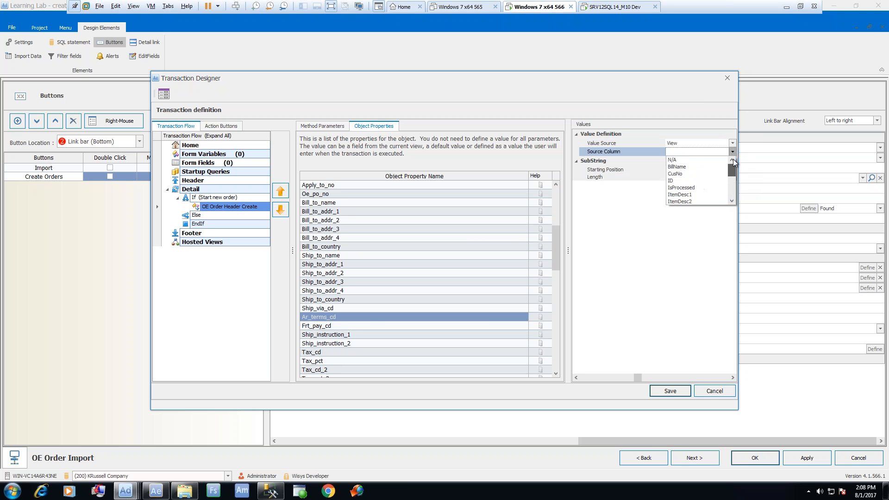
# Step: Map the Ship_instruction_1 object property to the view column ShipInstruction1 and look through the remaining header properties
pyautogui.click(347, 334)
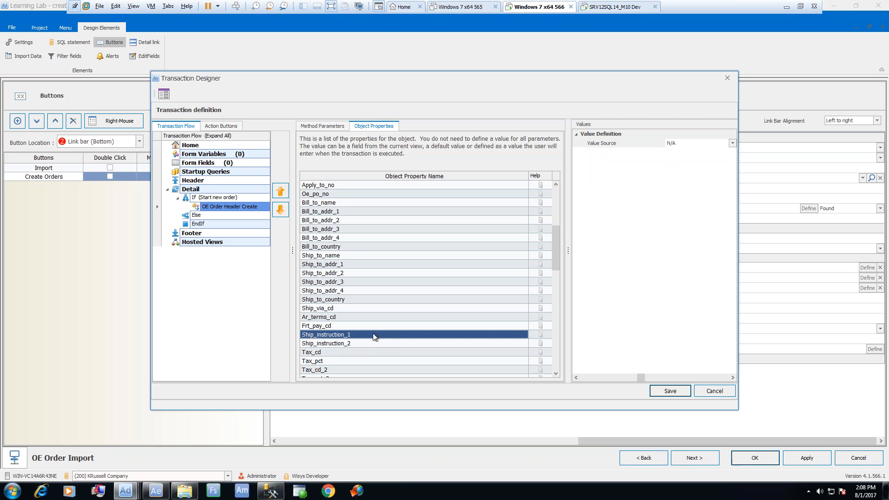
pyautogui.click(731, 143)
pyautogui.click(702, 151)
pyautogui.click(732, 151)
pyautogui.moveTo(732, 160); pyautogui.dragTo(733, 185)
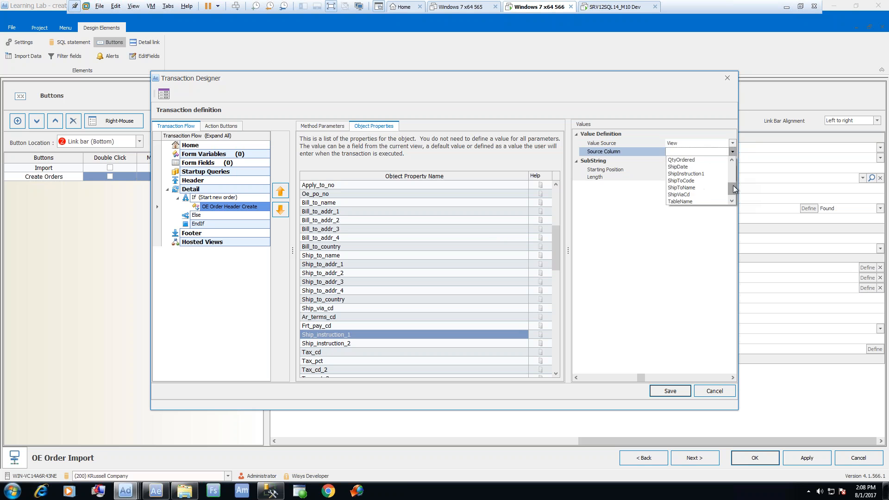
pyautogui.click(703, 174)
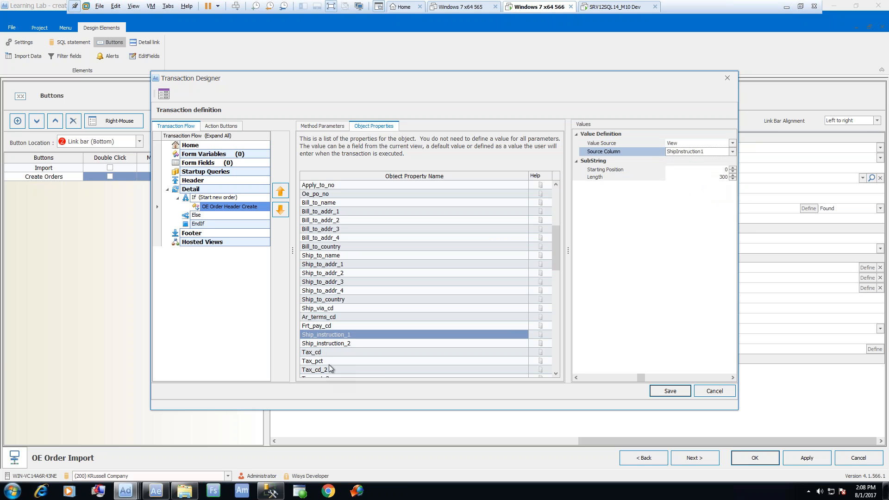
pyautogui.moveTo(554, 242); pyautogui.dragTo(564, 351)
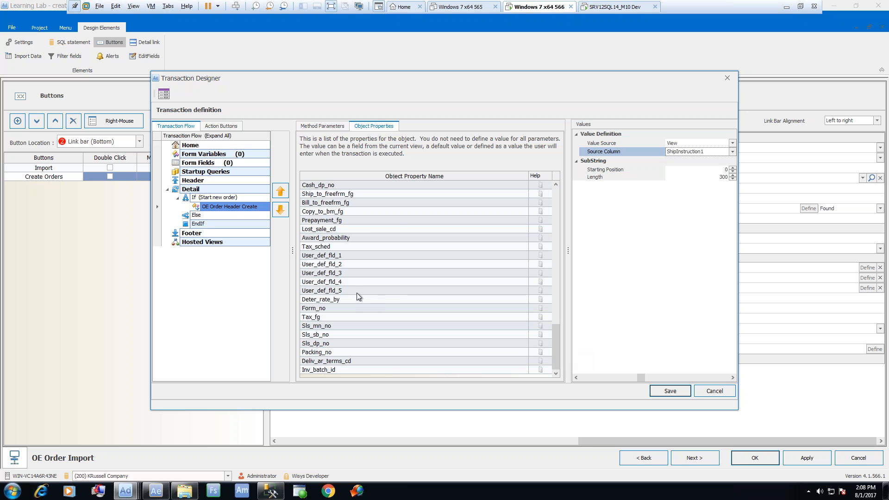
# Step: Add the OE Order Line Create transaction inside the If (Start new order) branch
pyautogui.rightClick(241, 197)
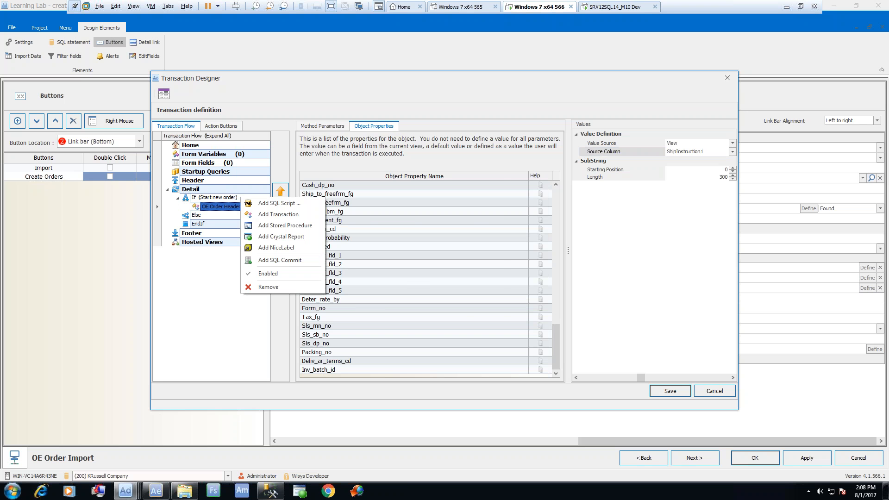
pyautogui.click(253, 214)
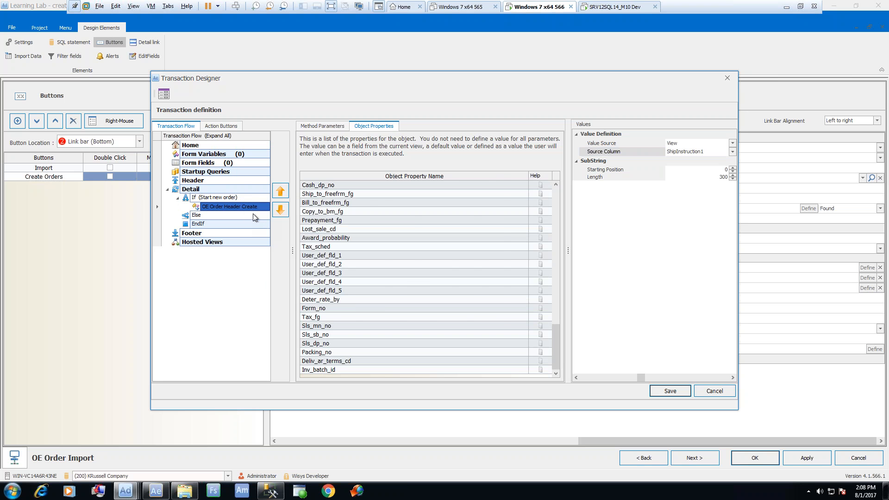
pyautogui.click(108, 123)
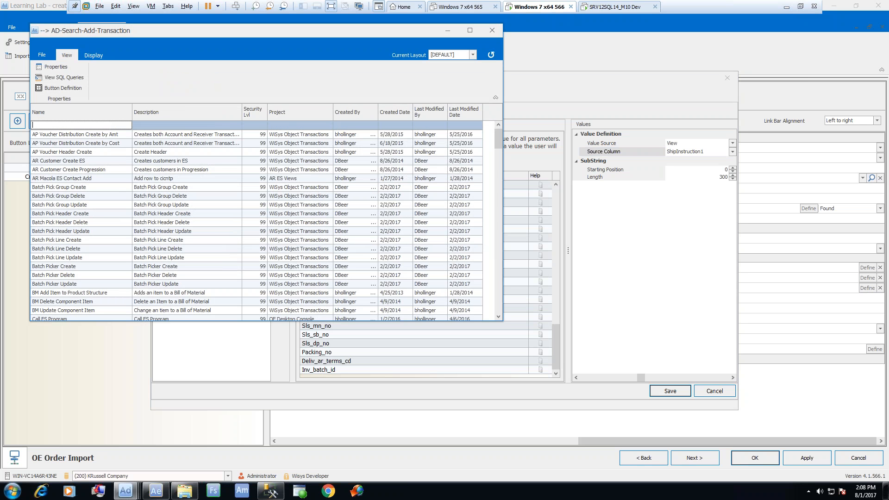
pyautogui.write('oe order')
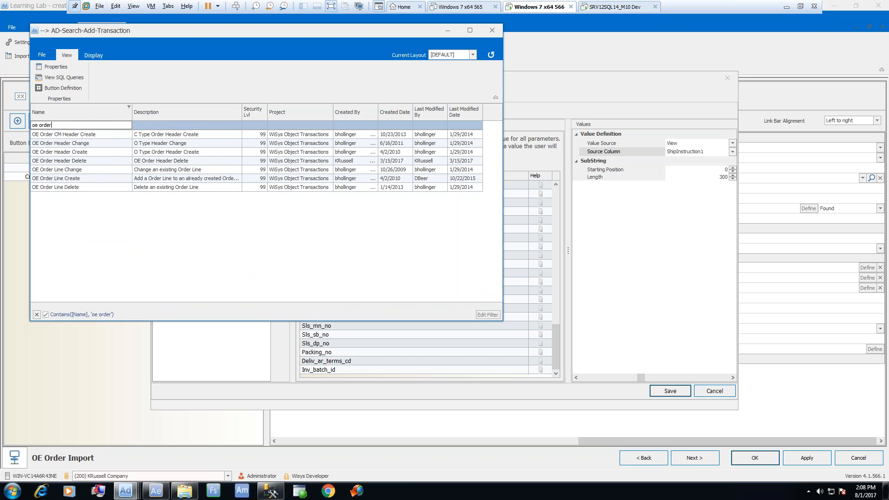
pyautogui.doubleClick(90, 179)
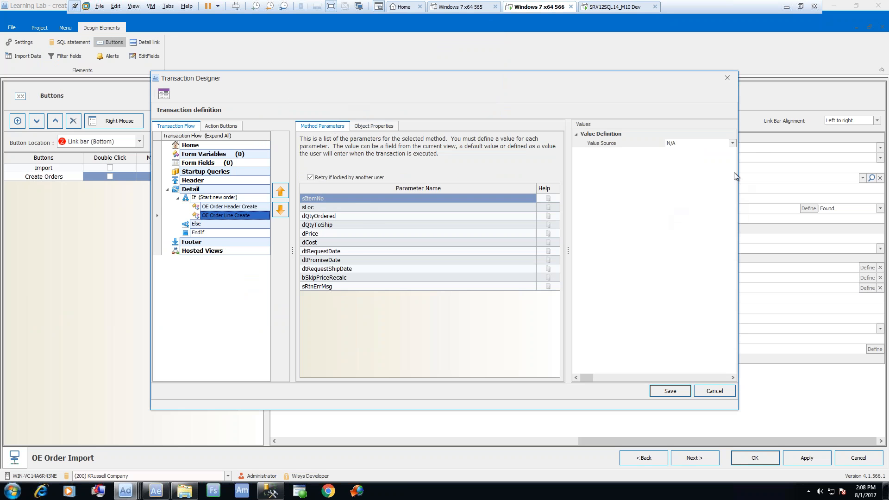
# Step: Map the sItemNo method parameter of OE Order Line Create to the view column ItemNo
pyautogui.click(732, 143)
pyautogui.click(702, 156)
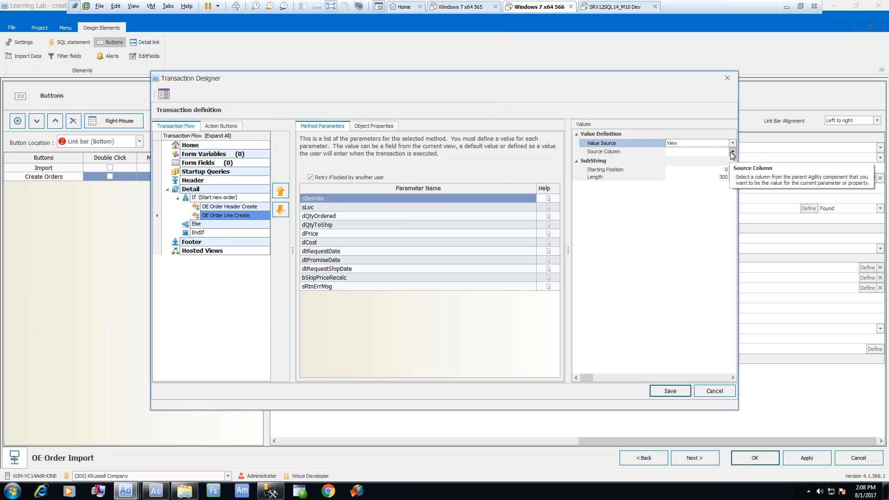
pyautogui.click(733, 152)
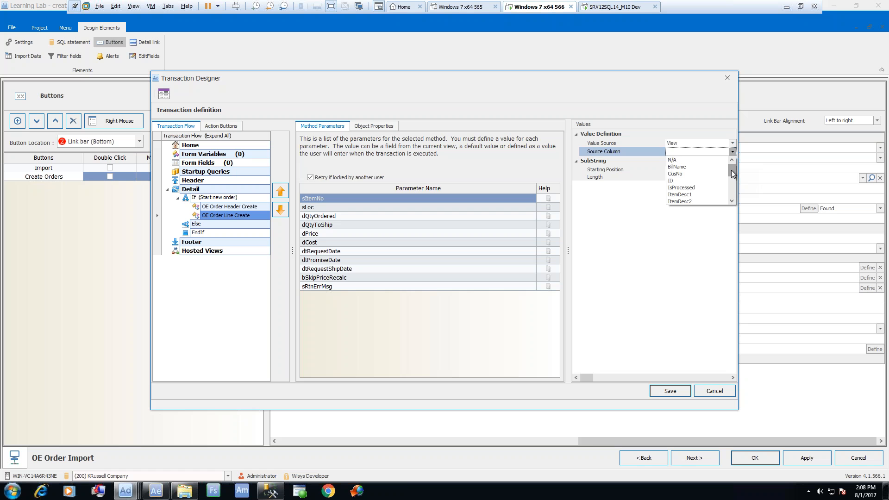
pyautogui.moveTo(732, 174); pyautogui.dragTo(732, 183)
pyautogui.click(694, 204)
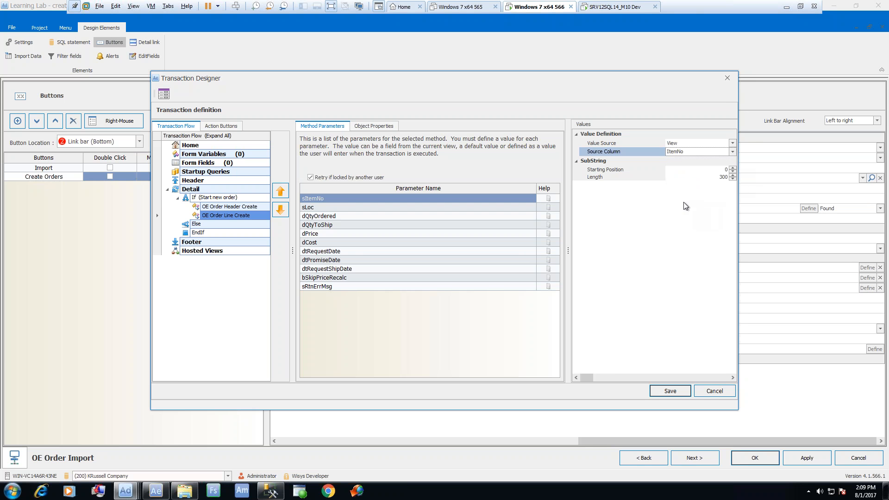
# Step: Try View and User entered as value sources for the sLoc parameter, looking through the view's source columns for a location
pyautogui.click(313, 207)
pyautogui.click(732, 143)
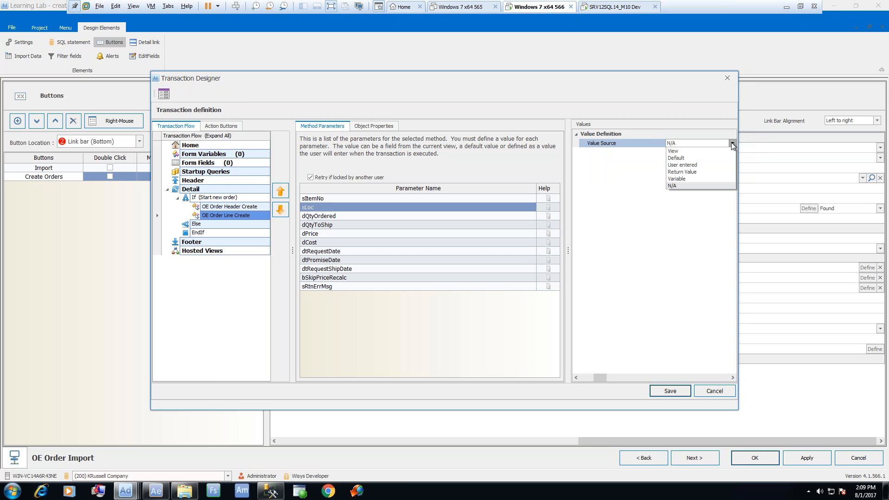
pyautogui.click(690, 152)
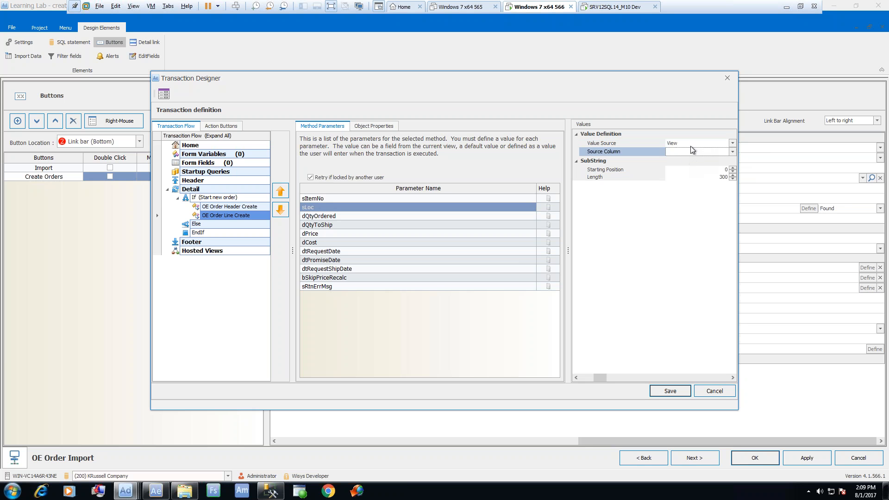
pyautogui.click(690, 151)
pyautogui.write('o')
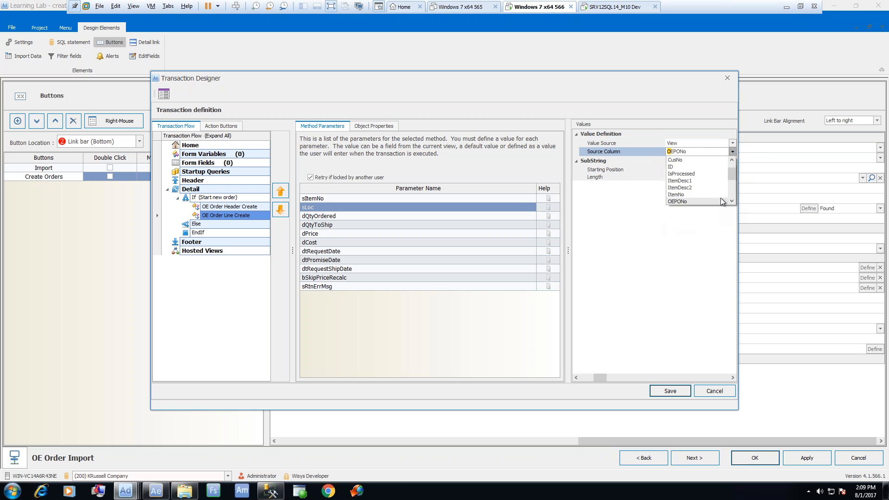
pyautogui.moveTo(734, 175)
pyautogui.mouseDown()
pyautogui.moveTo(735, 196)
pyautogui.moveTo(729, 172)
pyautogui.mouseUp()
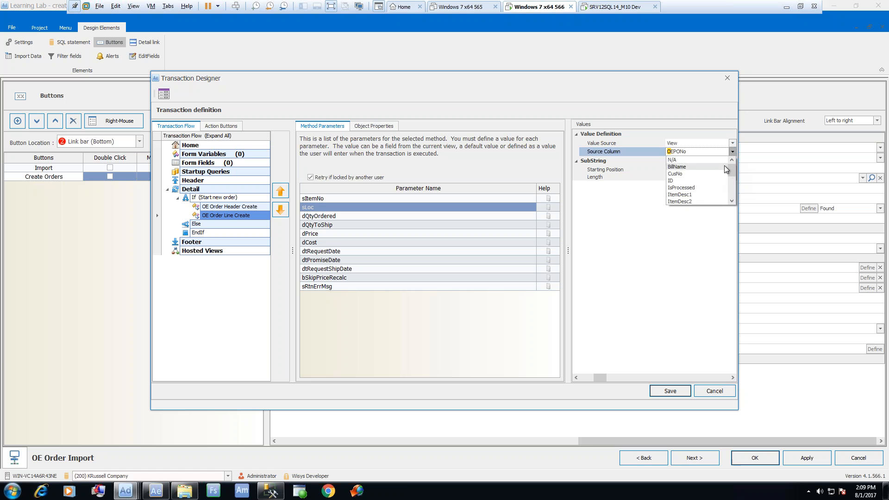
pyautogui.click(732, 200)
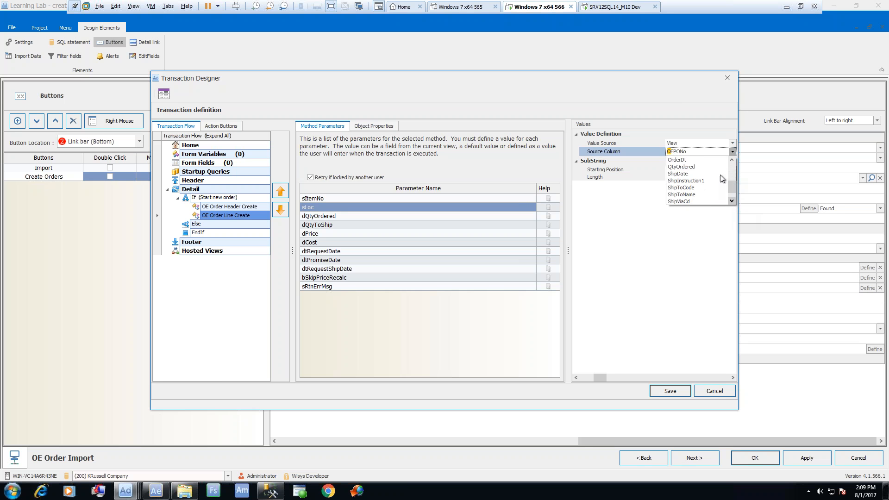
pyautogui.click(701, 148)
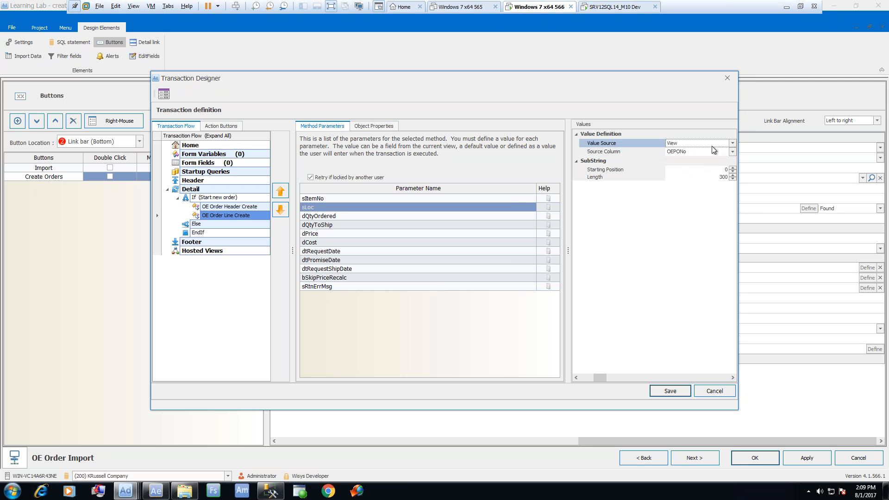
pyautogui.click(732, 143)
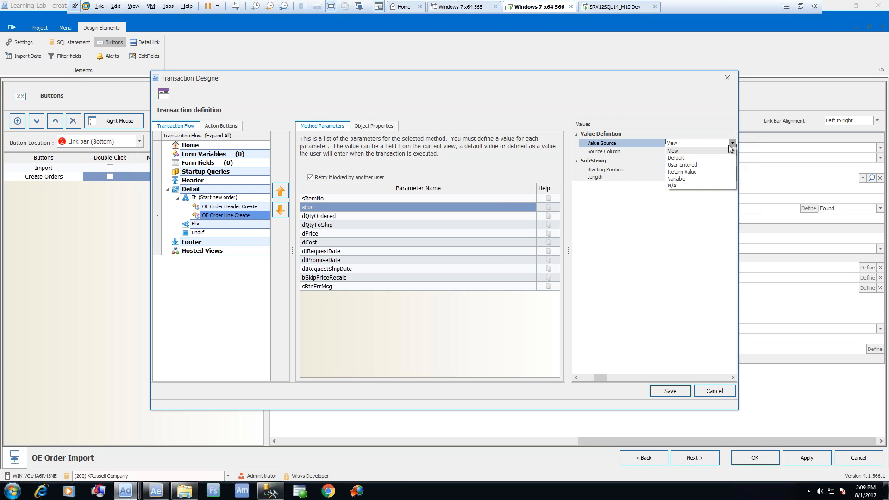
pyautogui.click(697, 165)
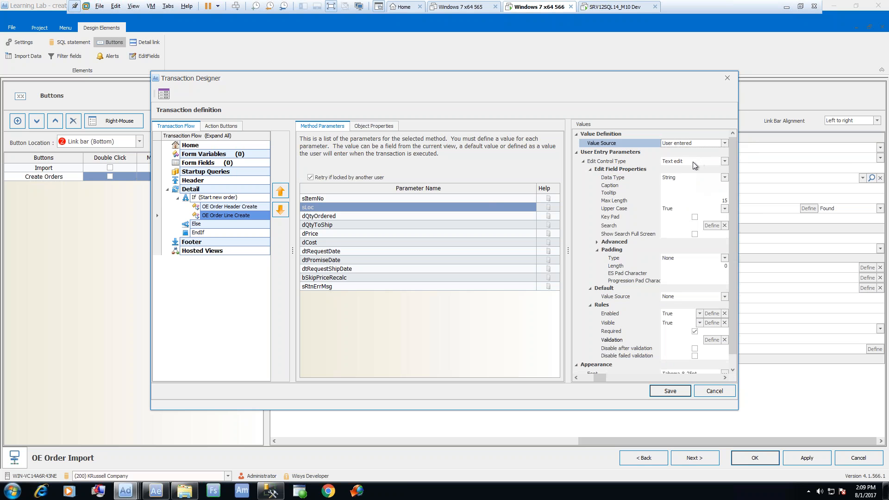
# Step: Give the sLoc parameter a Default value source with the entered value MA
pyautogui.click(725, 143)
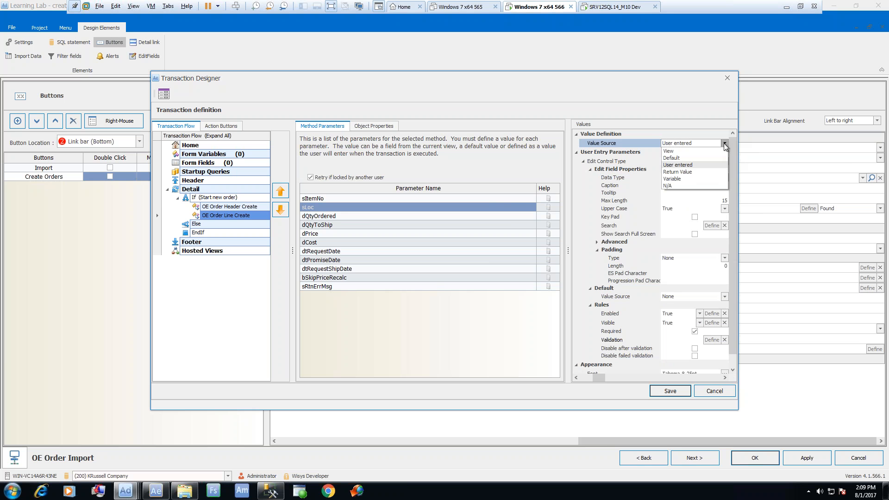
pyautogui.click(689, 158)
pyautogui.click(693, 162)
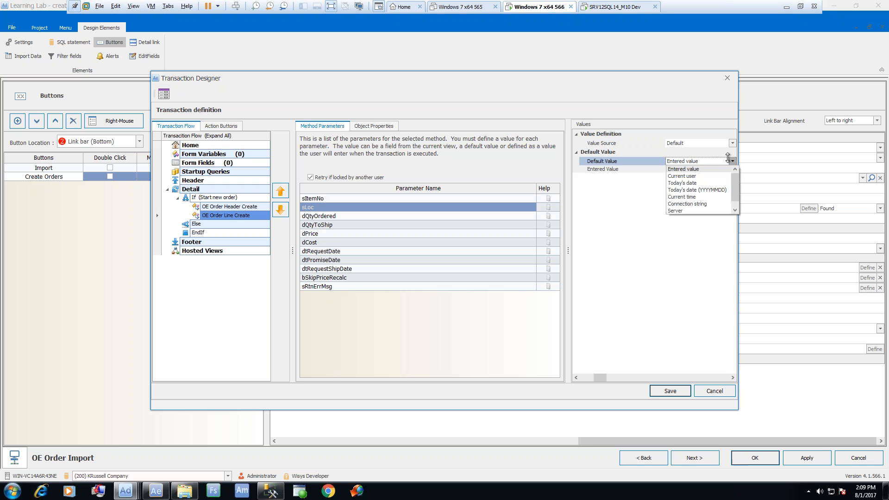
pyautogui.click(712, 168)
pyautogui.click(693, 168)
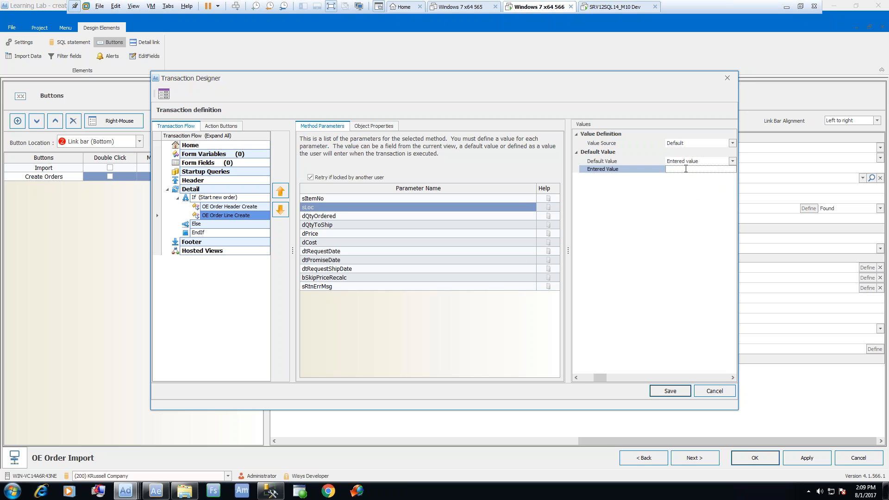
pyautogui.write('MA')
# Step: Map the dQtyOrdered parameter to the view column QtyOrdered
pyautogui.click(349, 216)
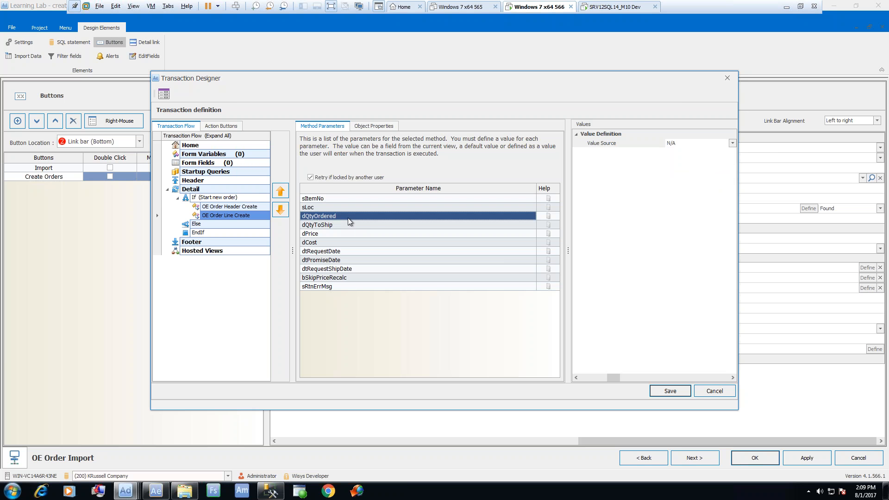
pyautogui.click(733, 143)
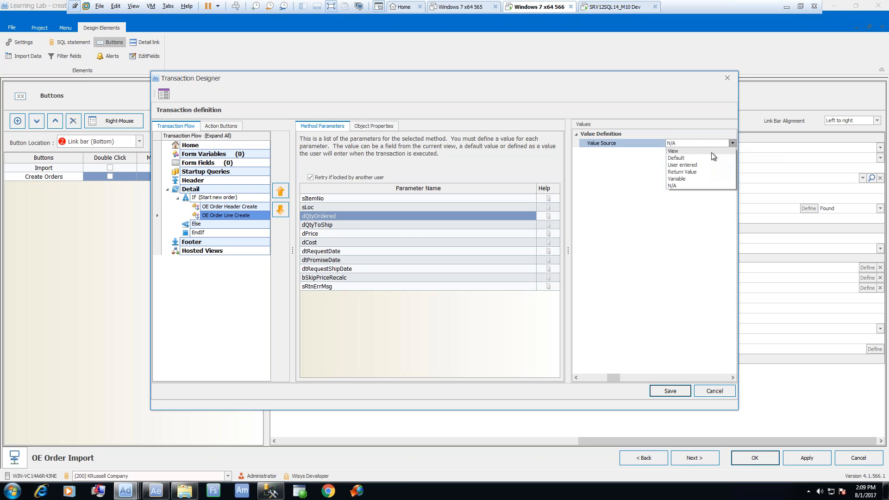
pyautogui.click(711, 152)
pyautogui.click(732, 151)
pyautogui.scroll(-5, 732, 184)
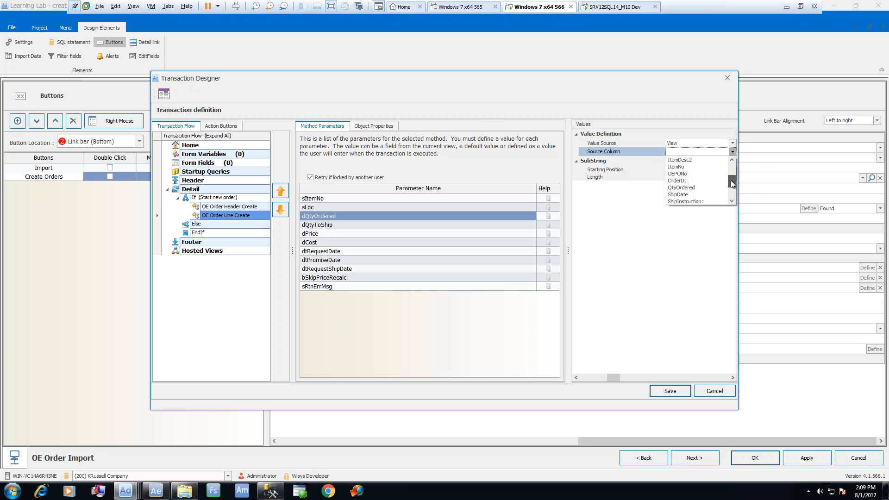
pyautogui.click(694, 187)
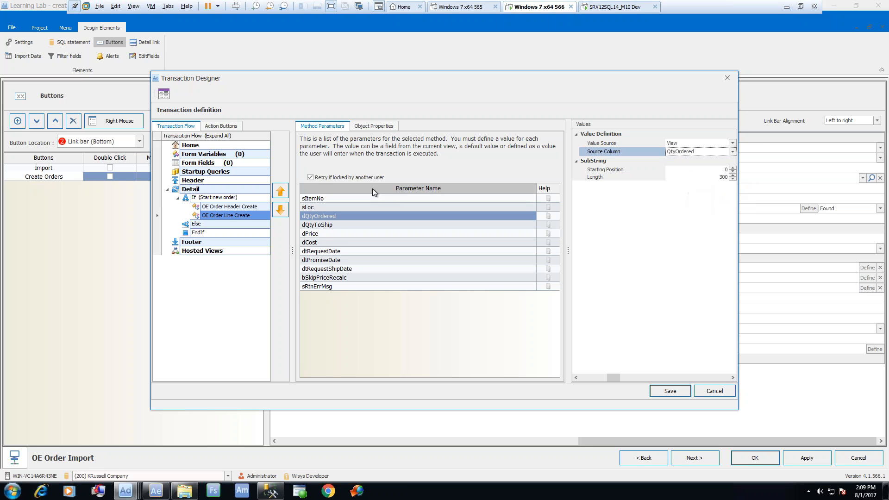
# Step: Set the value source of the dQtyToShip parameter to Default, keeping 0 as the default number
pyautogui.click(346, 226)
pyautogui.click(732, 142)
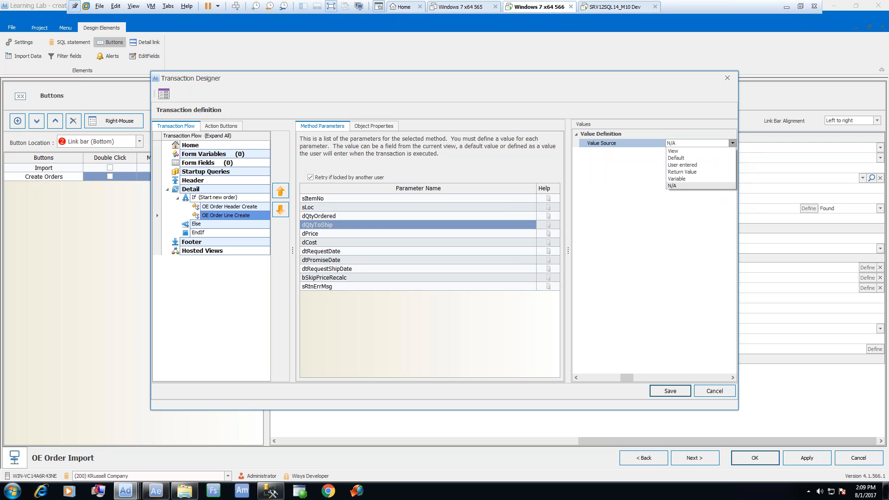
pyautogui.click(678, 159)
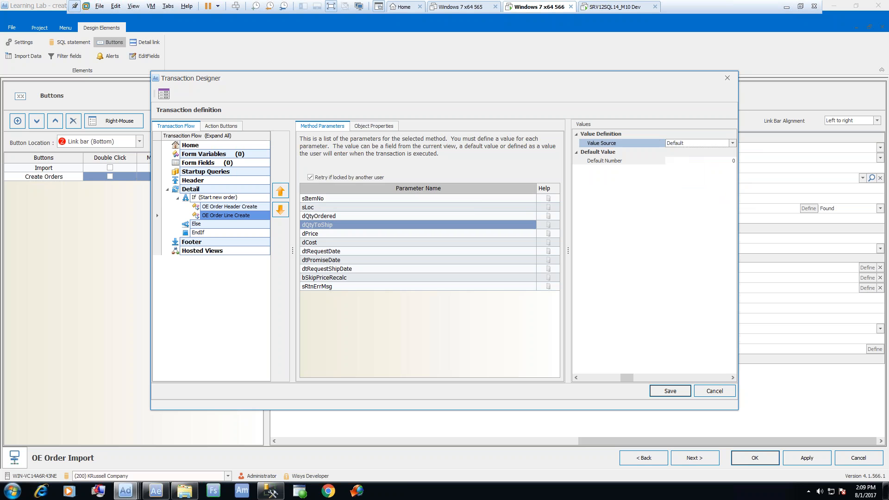
# Step: Try View as the value source of the dPrice parameter and look through its source columns for a match
pyautogui.click(318, 233)
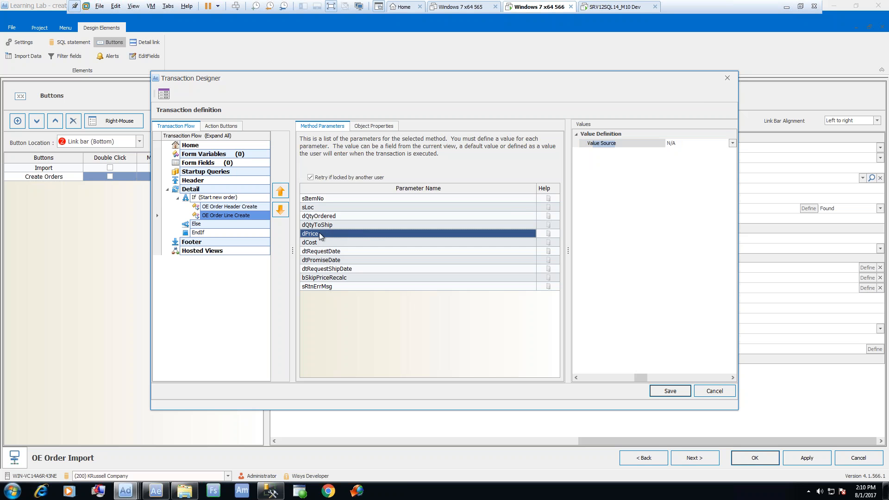
pyautogui.click(732, 144)
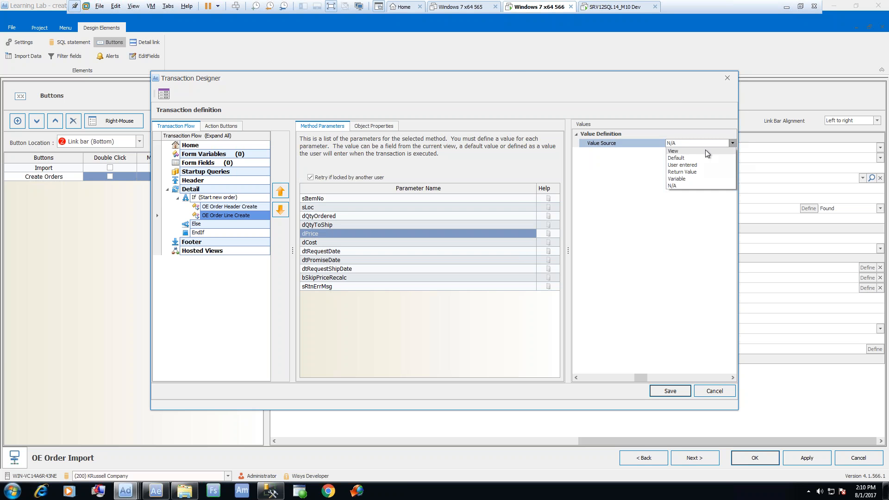
pyautogui.click(722, 156)
pyautogui.click(731, 151)
pyautogui.moveTo(734, 172); pyautogui.dragTo(731, 149)
pyautogui.click(686, 145)
# Step: Give the dPrice parameter a Default value source with the default number -1, and select the dCost parameter
pyautogui.click(685, 144)
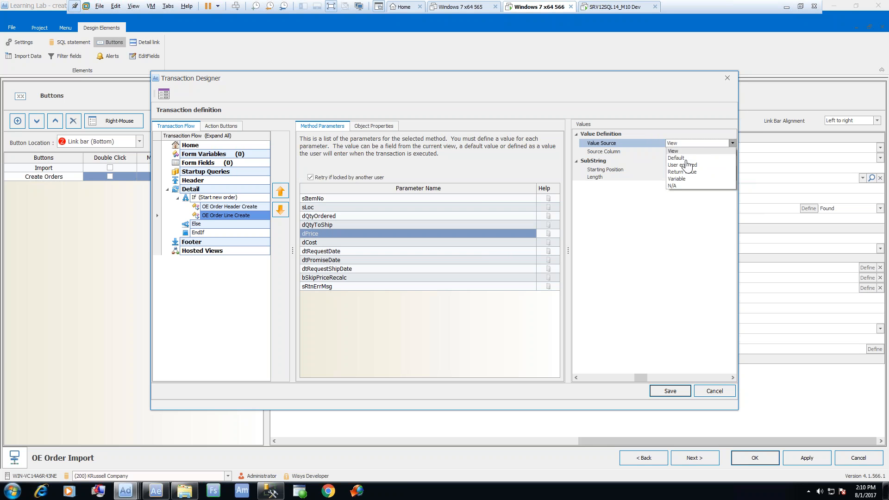
pyautogui.click(686, 158)
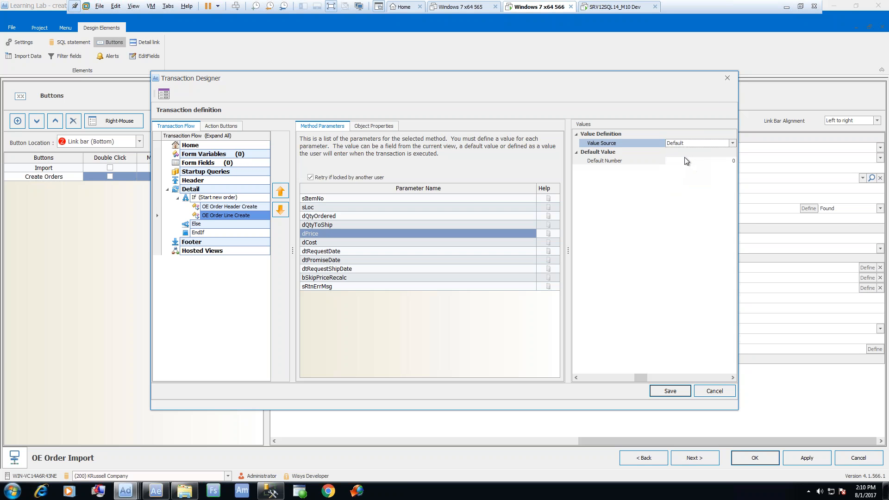
pyautogui.click(724, 162)
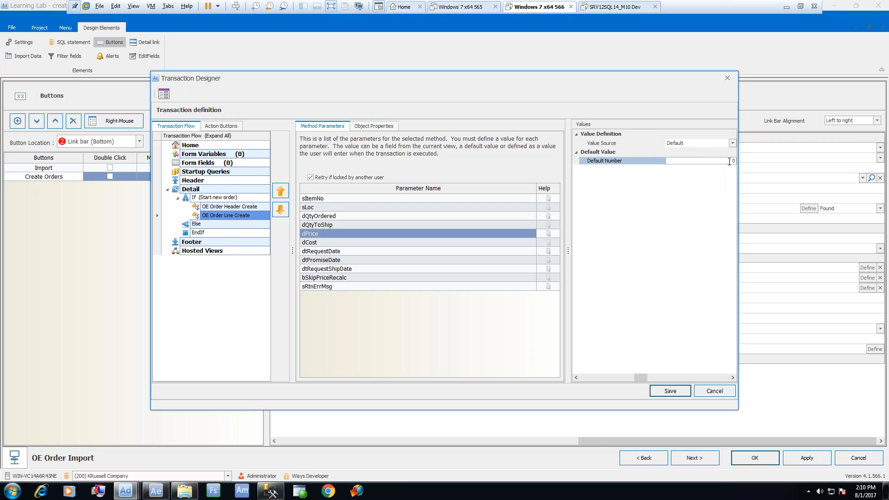
pyautogui.press('BackSpace')
pyautogui.write('-1')
pyautogui.click(313, 243)
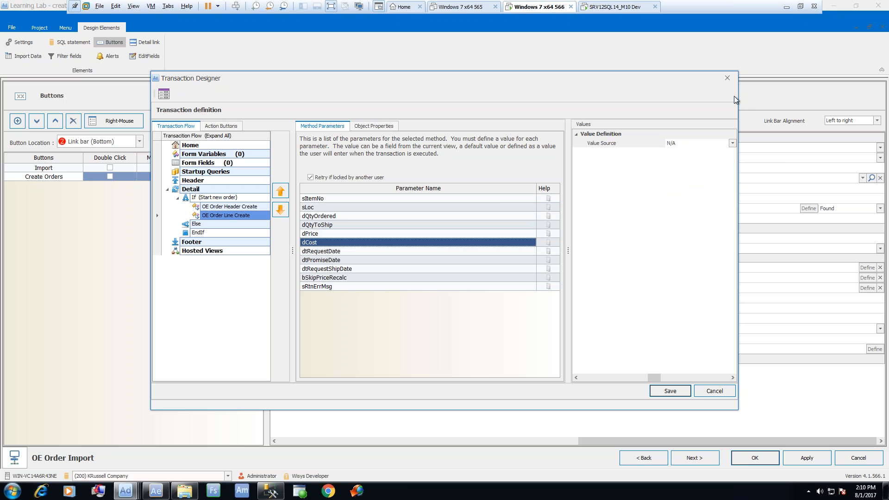
# Step: Set the value source of the dCost parameter to Default with the default number -1
pyautogui.click(733, 143)
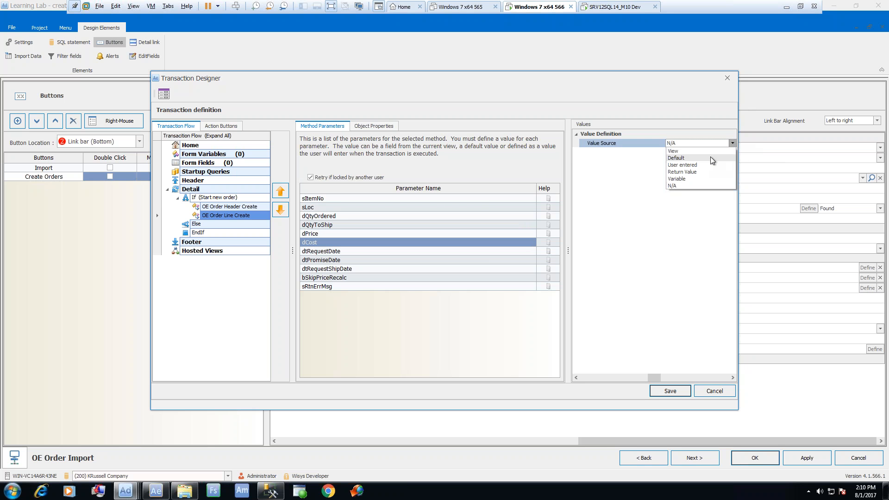
pyautogui.click(710, 156)
pyautogui.click(723, 161)
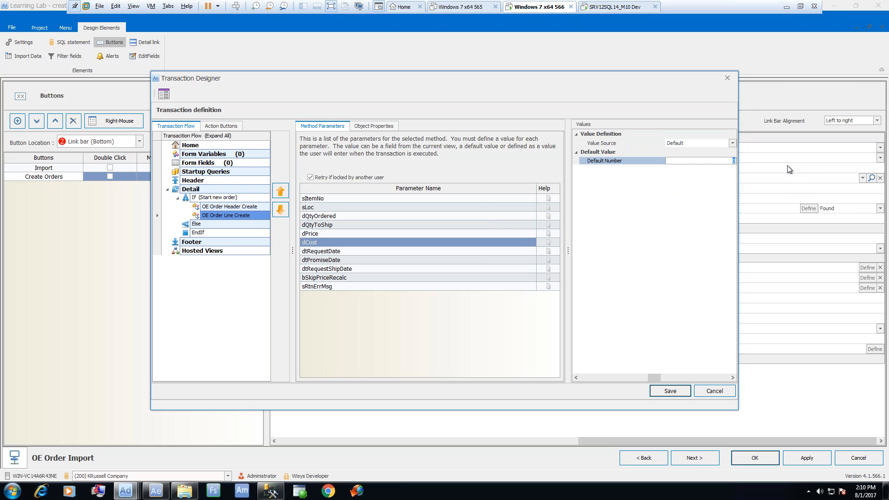
pyautogui.write('-1')
# Step: Map the dtRequestDate parameter to the view column ShipDate
pyautogui.click(321, 252)
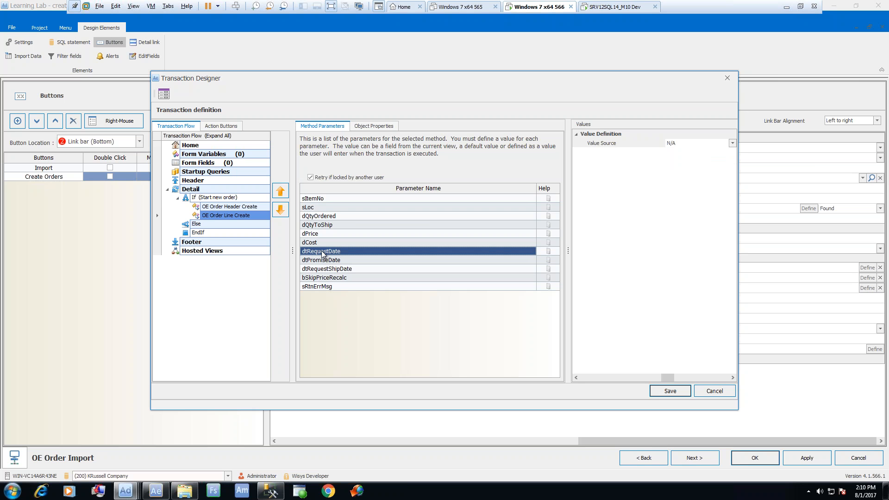
pyautogui.click(733, 143)
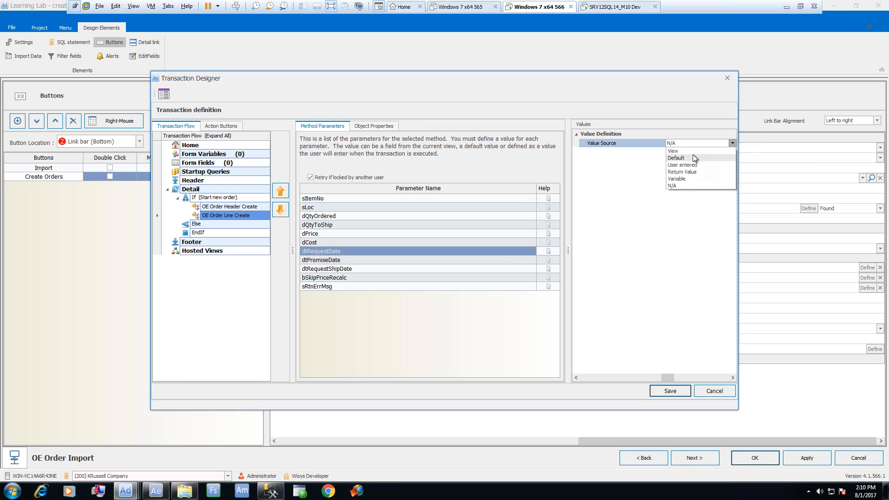
pyautogui.click(693, 154)
pyautogui.click(731, 144)
pyautogui.click(712, 151)
pyautogui.click(731, 151)
pyautogui.moveTo(730, 169); pyautogui.dragTo(734, 186)
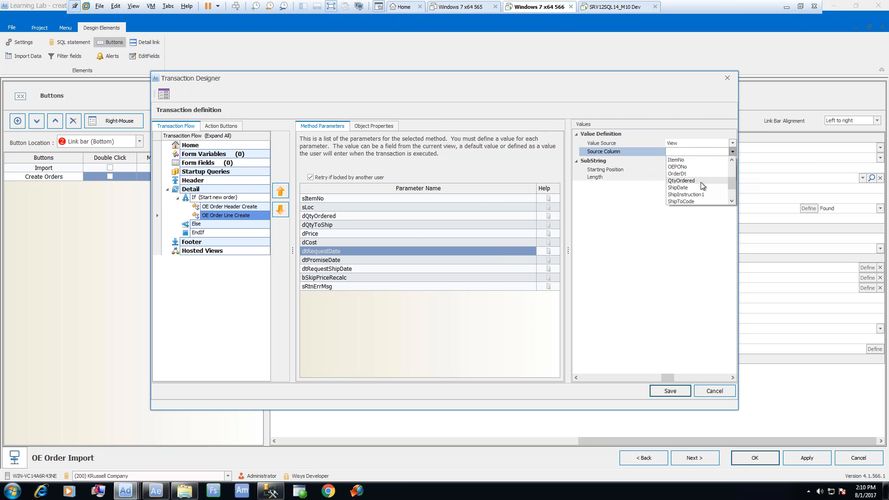
pyautogui.click(690, 188)
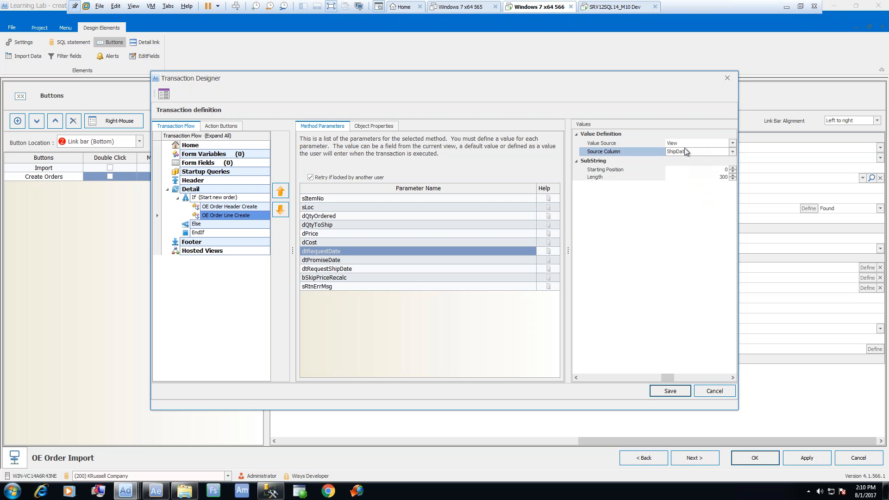
# Step: Map the dtPromiseDate parameter to the view column ShipDate
pyautogui.click(384, 262)
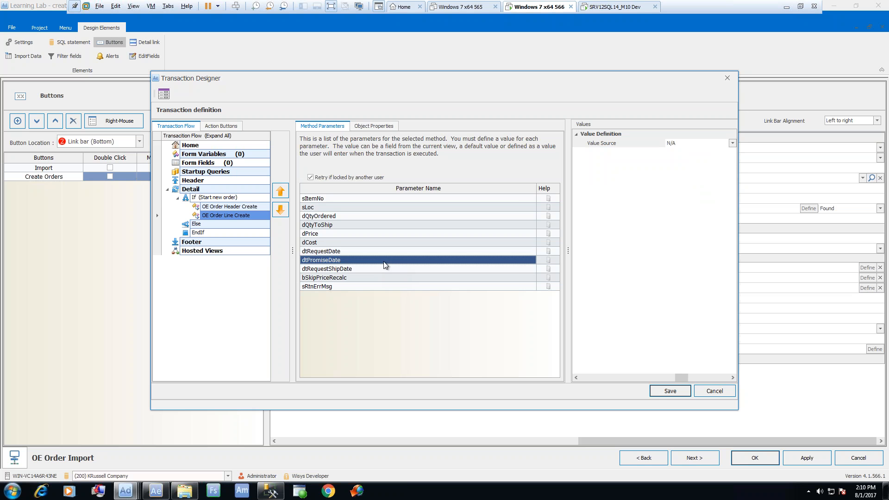
pyautogui.click(732, 143)
pyautogui.click(719, 151)
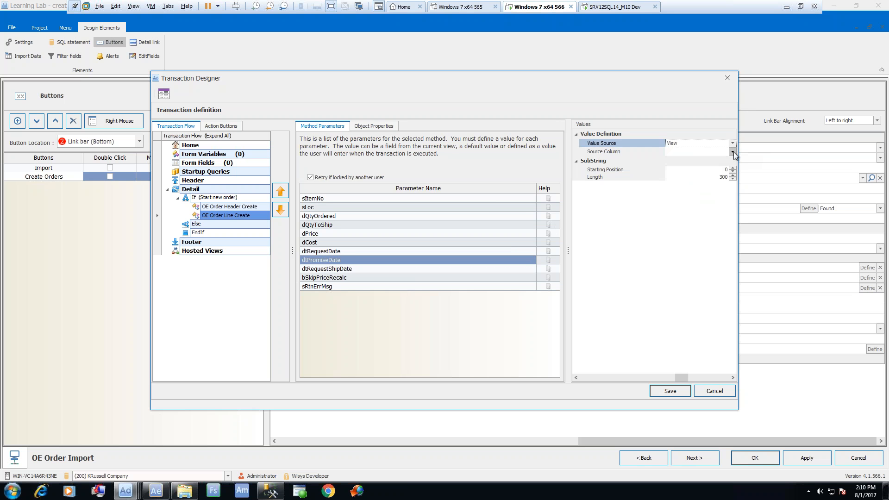
pyautogui.click(732, 151)
pyautogui.moveTo(732, 174); pyautogui.dragTo(736, 185)
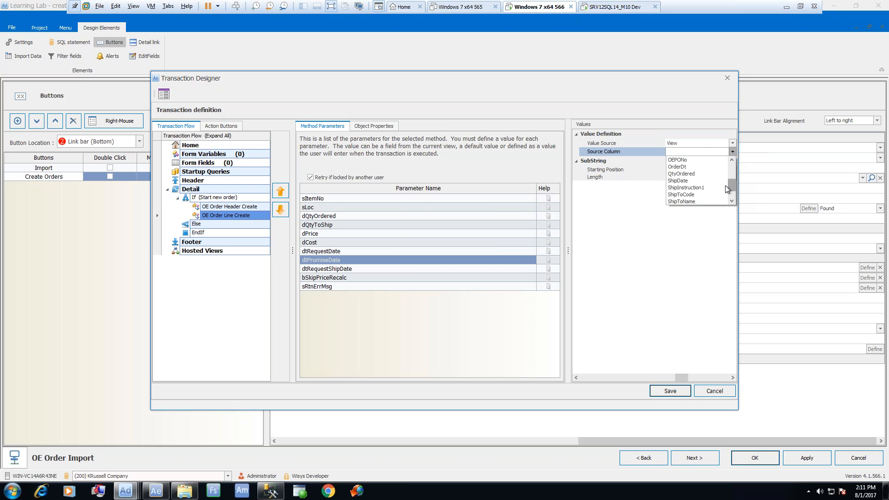
pyautogui.click(713, 180)
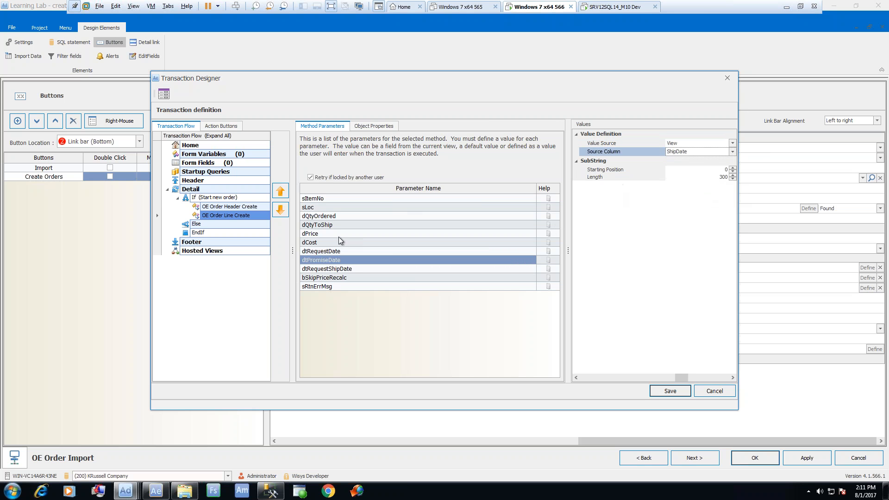
# Step: Map the dtRequestShipDate parameter to the view column ShipDate
pyautogui.click(320, 269)
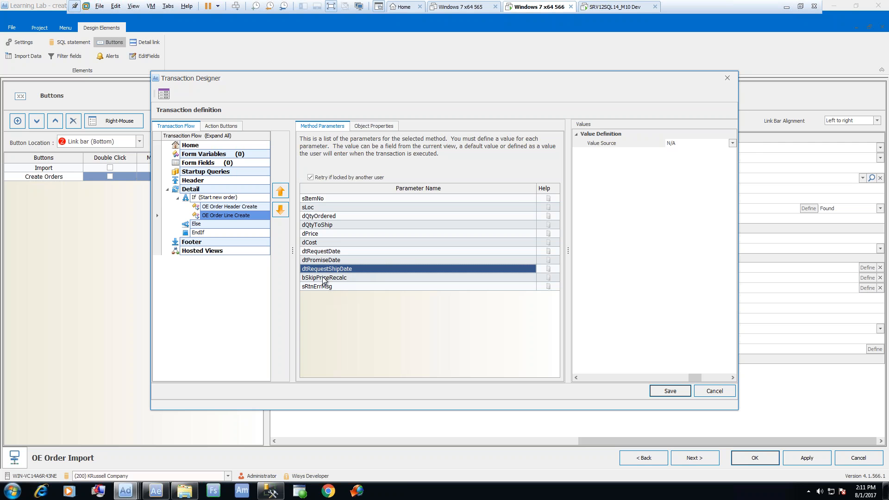
pyautogui.click(732, 143)
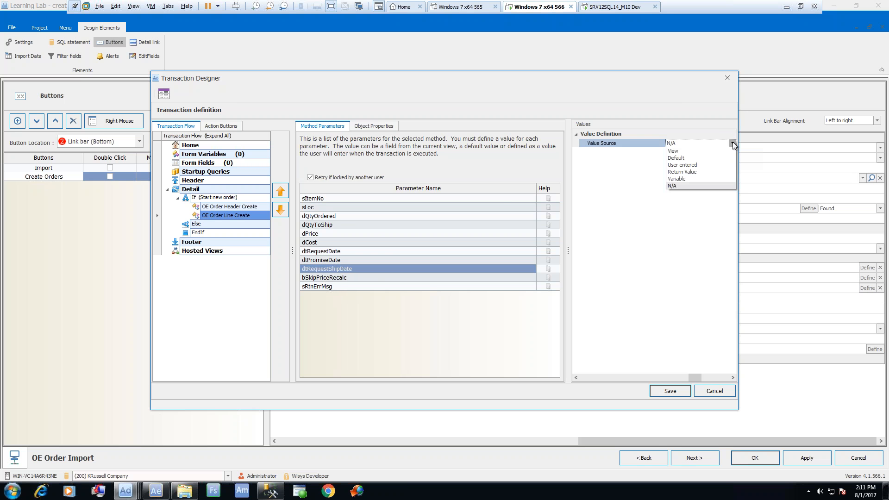
pyautogui.click(711, 150)
pyautogui.click(732, 151)
pyautogui.moveTo(733, 163); pyautogui.dragTo(732, 189)
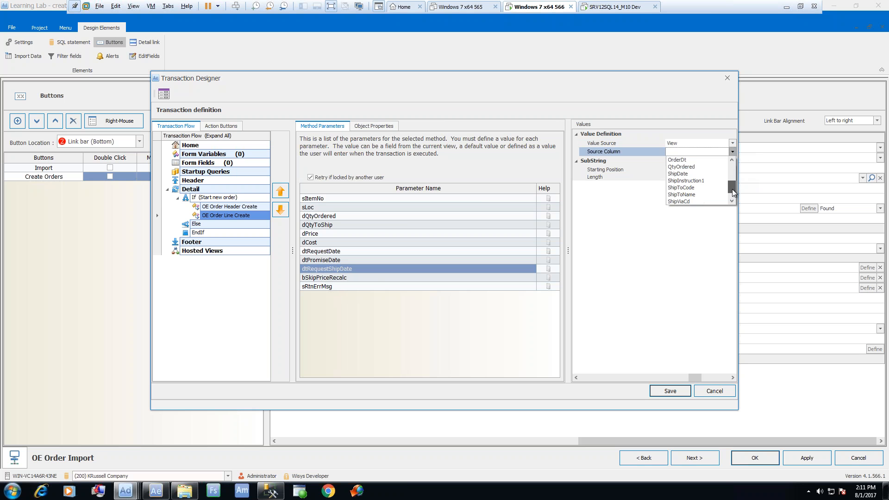
pyautogui.click(694, 174)
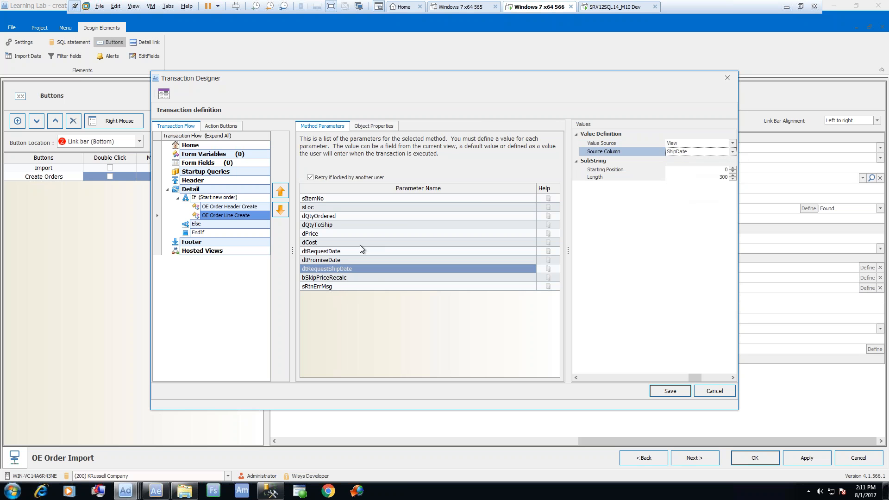
# Step: Set the return variable of the sRtnErrMsg parameter to Error message
pyautogui.click(355, 276)
pyautogui.click(331, 287)
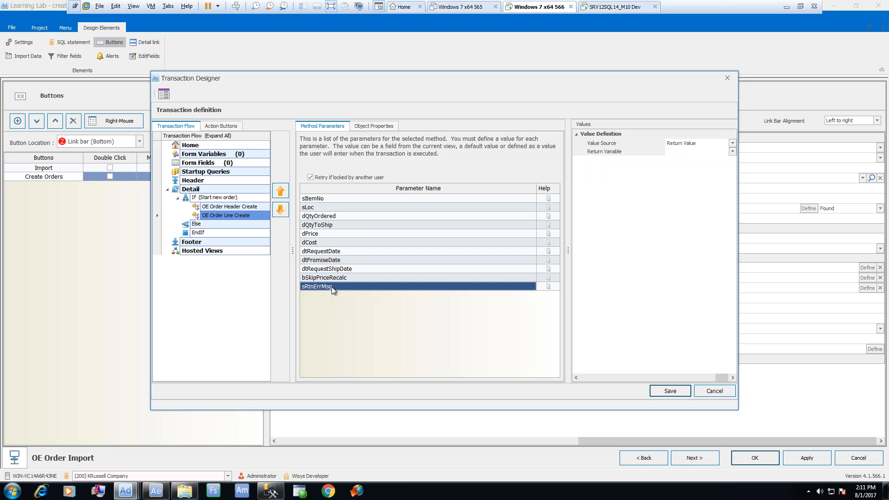
pyautogui.click(731, 153)
pyautogui.click(700, 166)
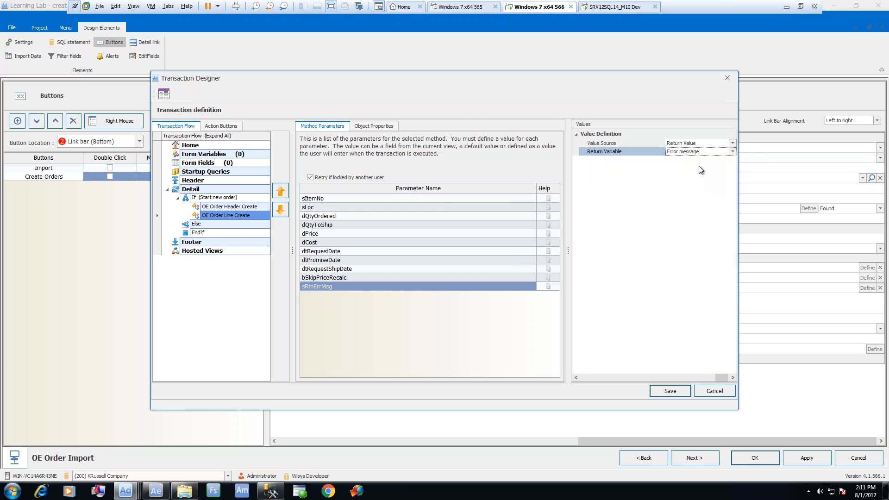
# Step: Add the OE Order Line Create transaction under the Else branch of the Detail section, filtering the transaction list by "oe order"
pyautogui.click(251, 213)
pyautogui.click(203, 225)
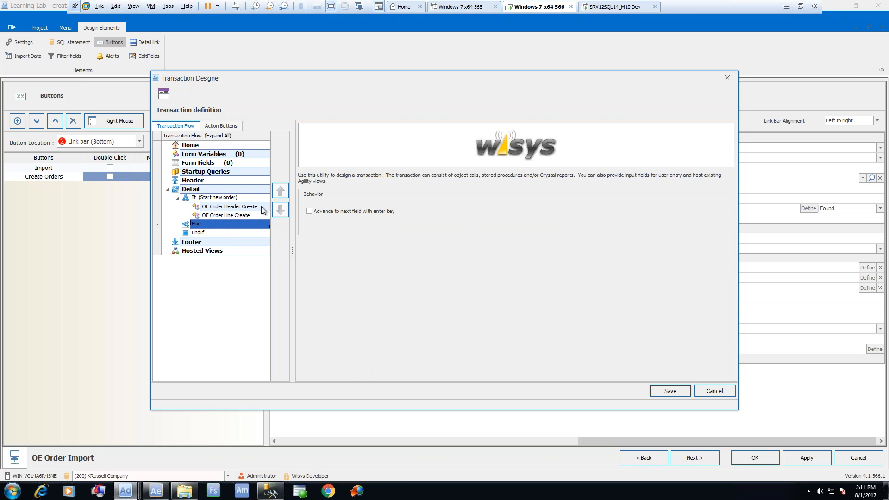
pyautogui.rightClick(226, 222)
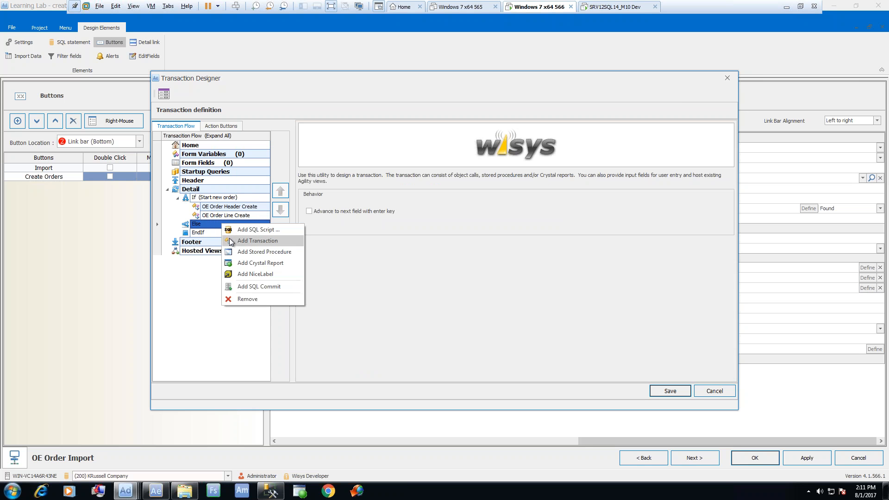
pyautogui.click(230, 241)
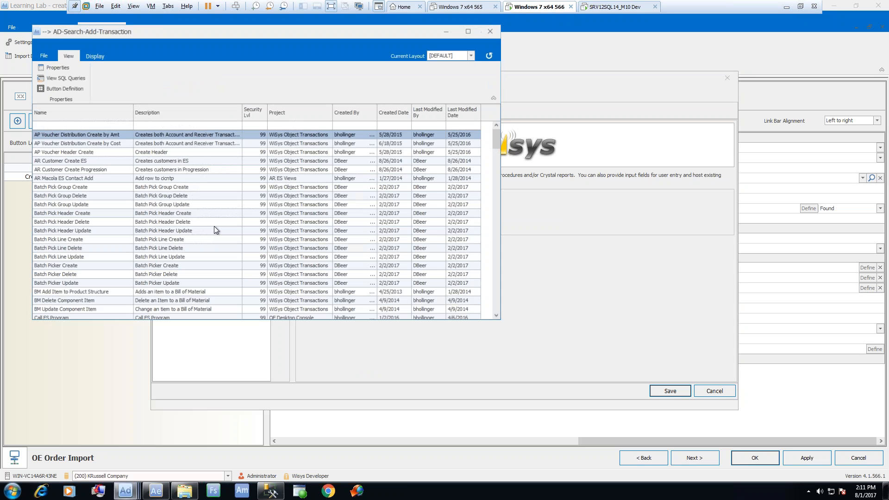
pyautogui.click(118, 126)
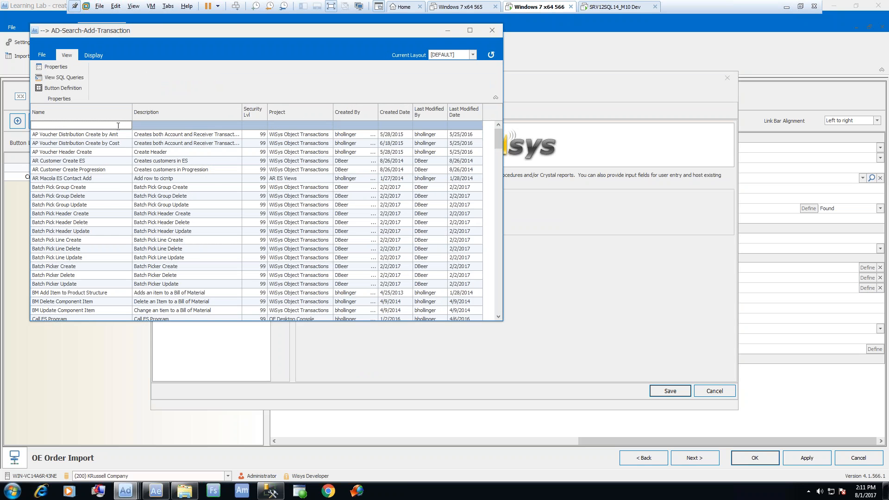
pyautogui.write('oe order')
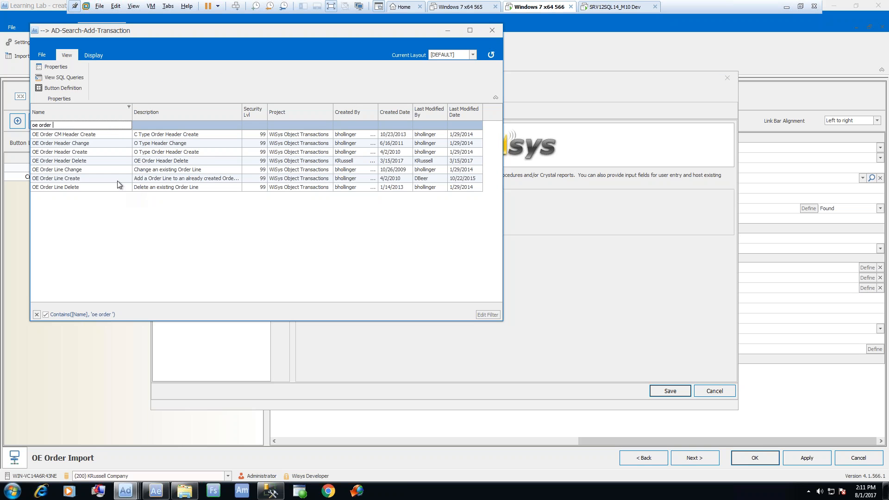
pyautogui.click(101, 180)
pyautogui.doubleClick(100, 180)
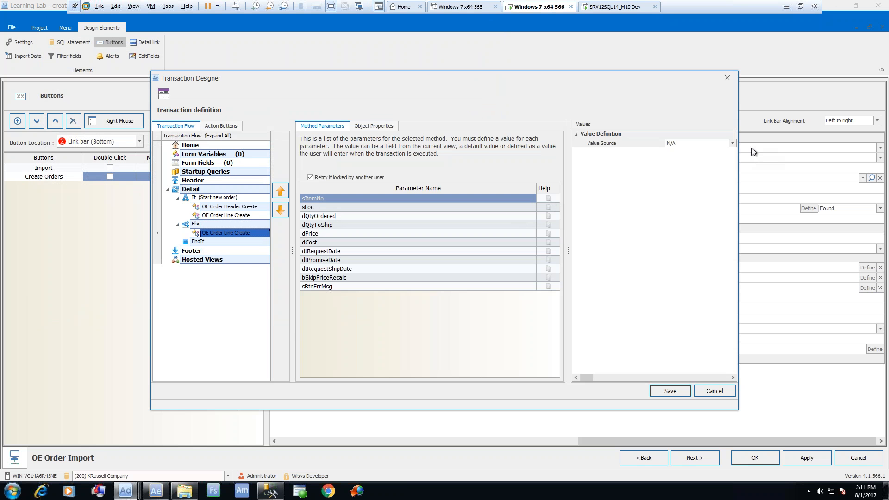
# Step: Map the sItemNo parameter of the Else branch's OE Order Line Create to the view column ItemNo
pyautogui.click(731, 143)
pyautogui.click(708, 150)
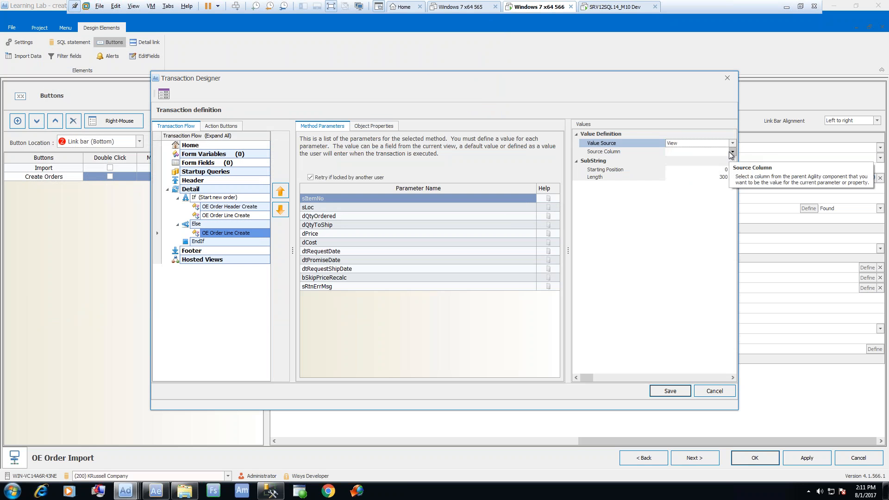
pyautogui.click(728, 151)
pyautogui.scroll(-1, 732, 170)
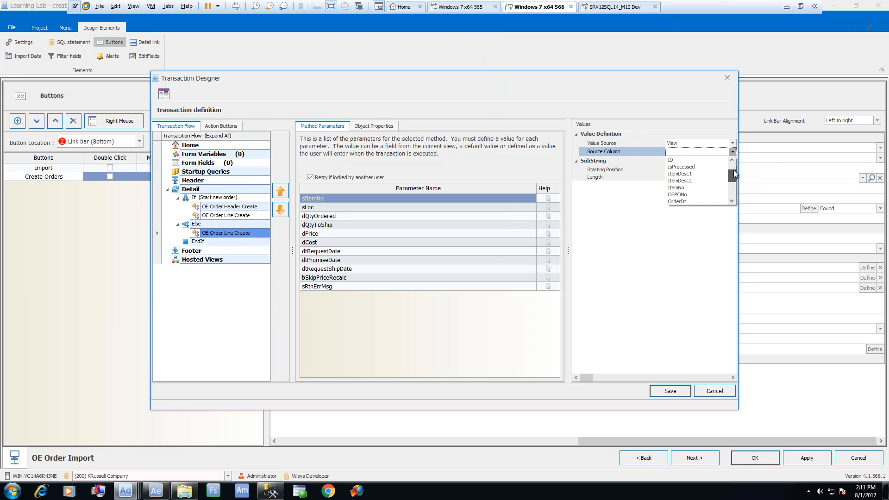
pyautogui.click(679, 188)
# Step: Give the sLoc parameter of the Else branch's order line a Default value source with the entered value "ma"
pyautogui.click(344, 207)
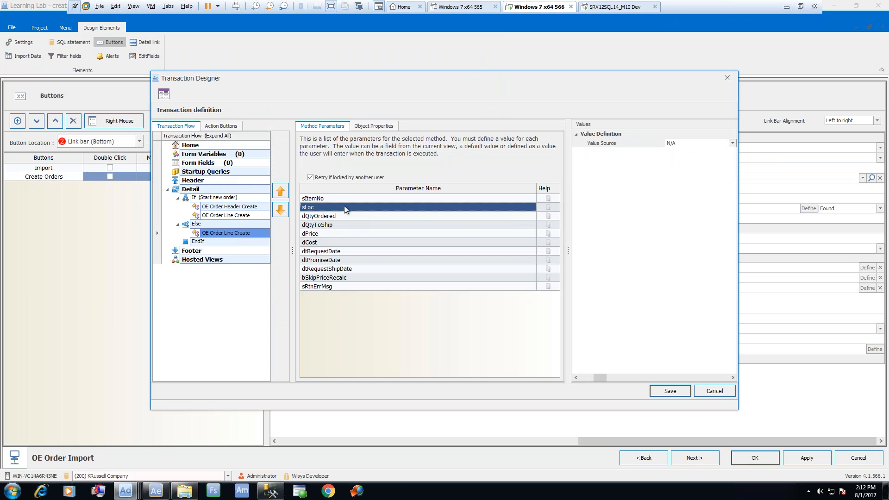
pyautogui.click(729, 143)
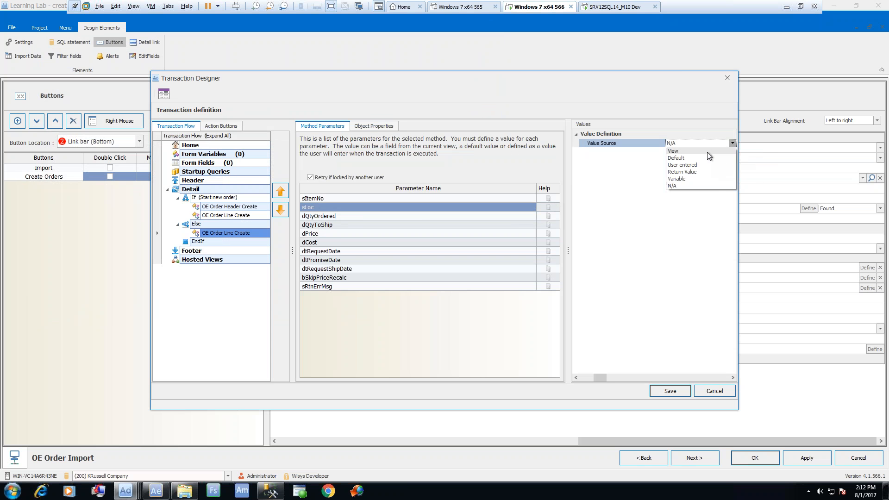
pyautogui.click(706, 151)
pyautogui.click(731, 154)
pyautogui.click(716, 151)
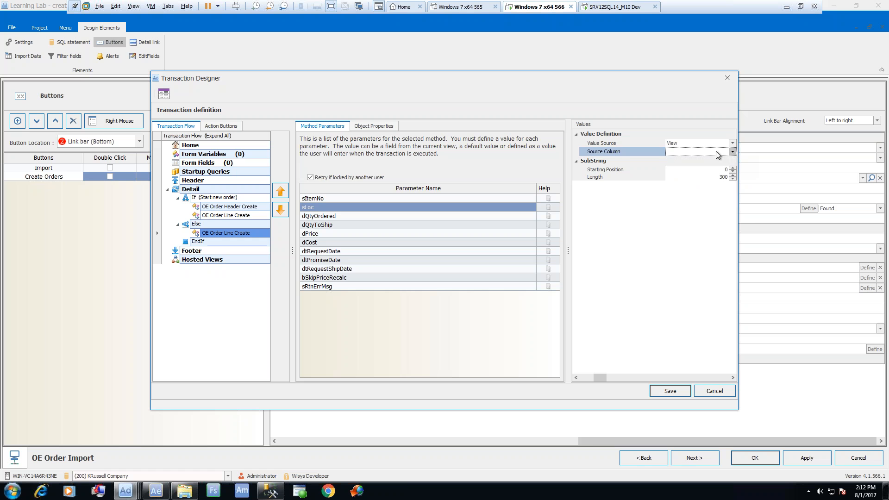
pyautogui.click(697, 145)
pyautogui.click(686, 158)
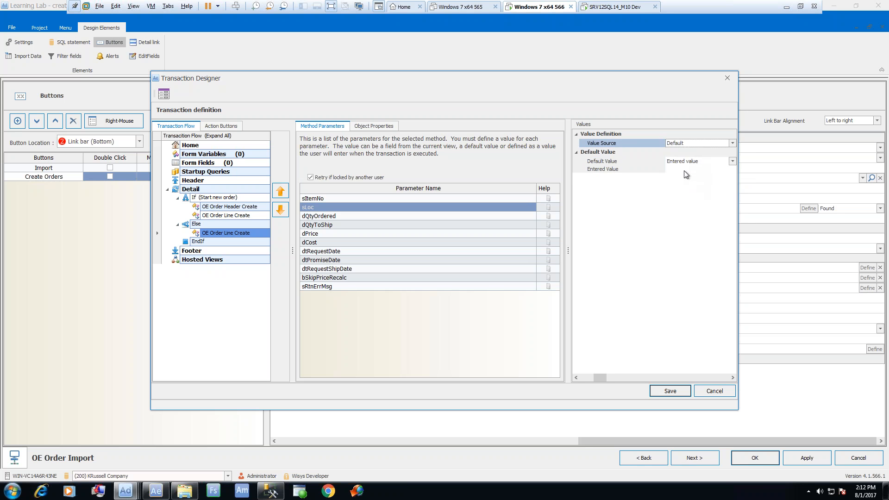
pyautogui.click(697, 169)
pyautogui.write('ma')
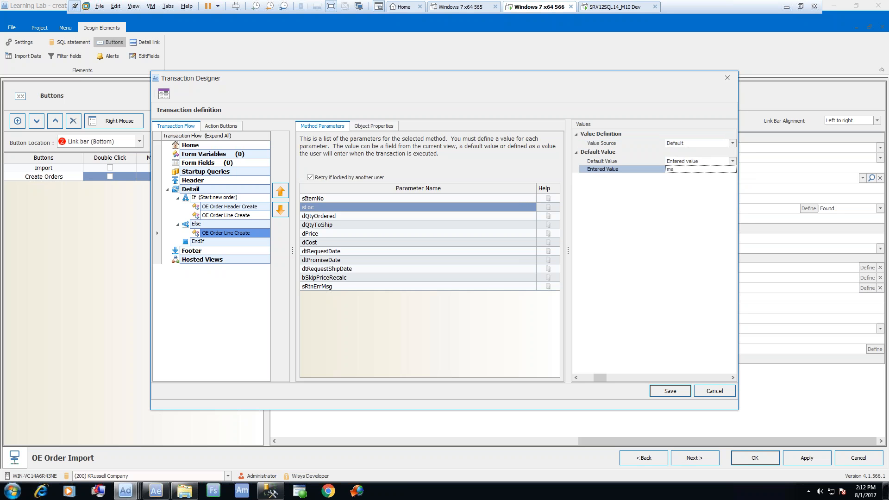
pyautogui.click(497, 209)
# Step: Map the dQtyOrdered parameter of the Else branch's order line to the view column QtyOrdered
pyautogui.click(496, 215)
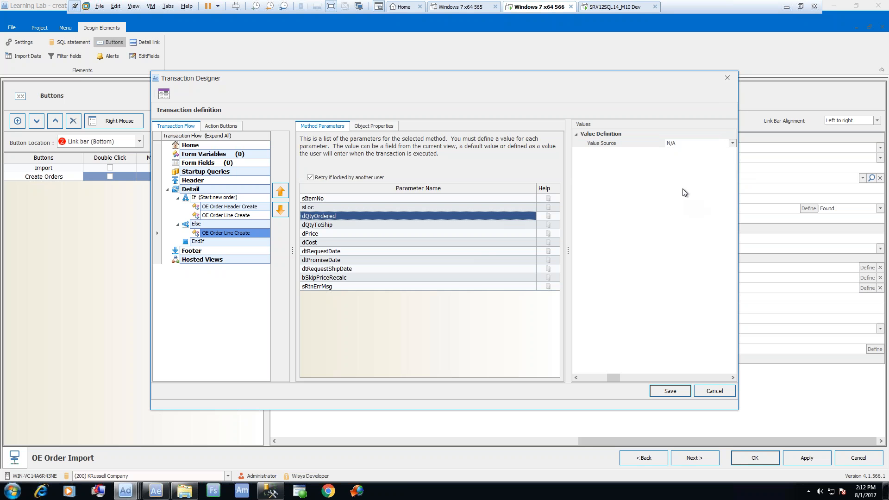
pyautogui.click(731, 143)
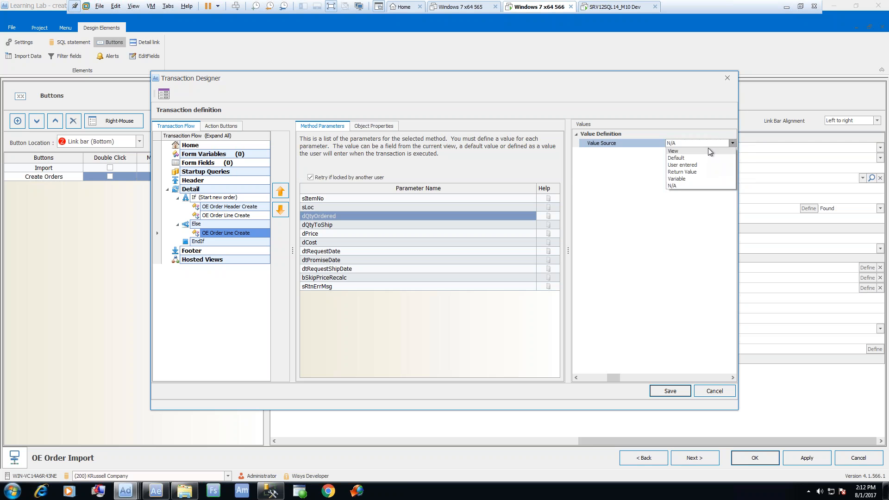
pyautogui.click(707, 150)
pyautogui.click(732, 152)
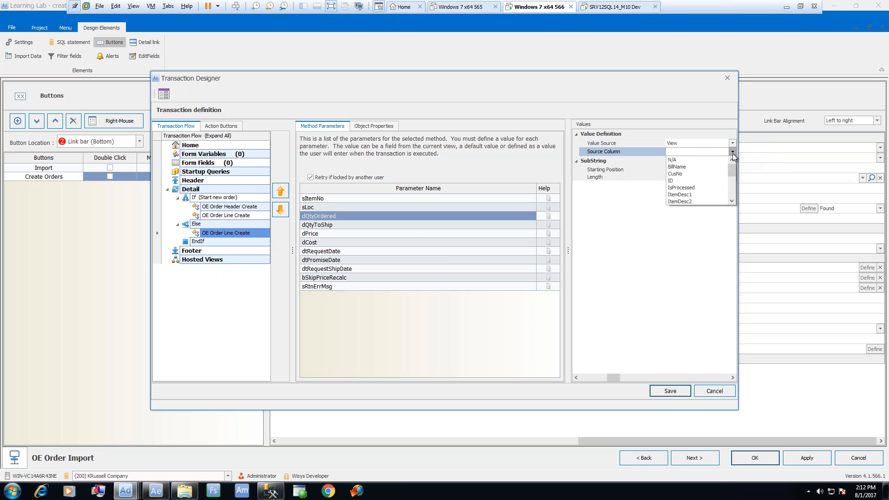
pyautogui.moveTo(733, 170); pyautogui.dragTo(732, 189)
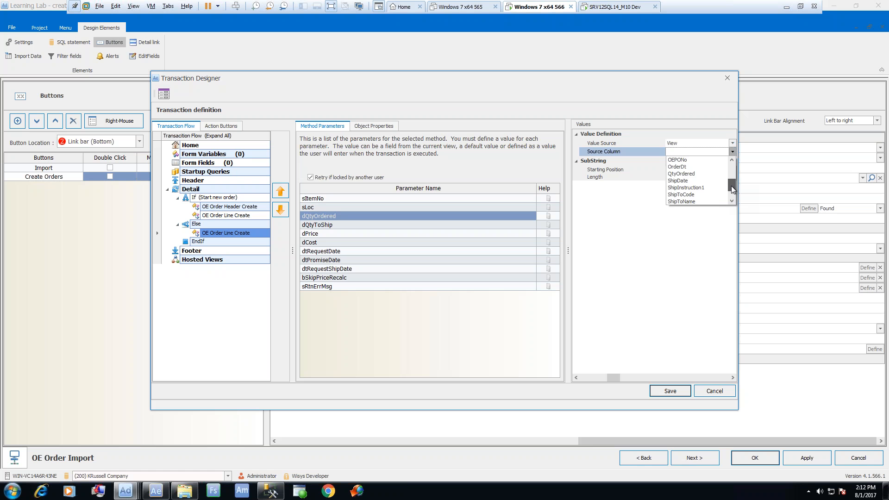
pyautogui.click(700, 175)
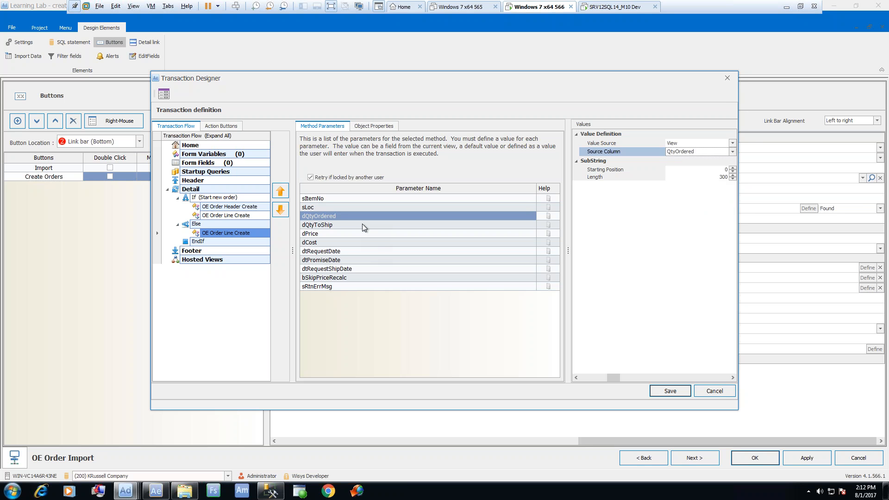
# Step: Set the value source of the Else branch order line's dQtyToShip parameter to Default
pyautogui.click(379, 224)
pyautogui.click(732, 143)
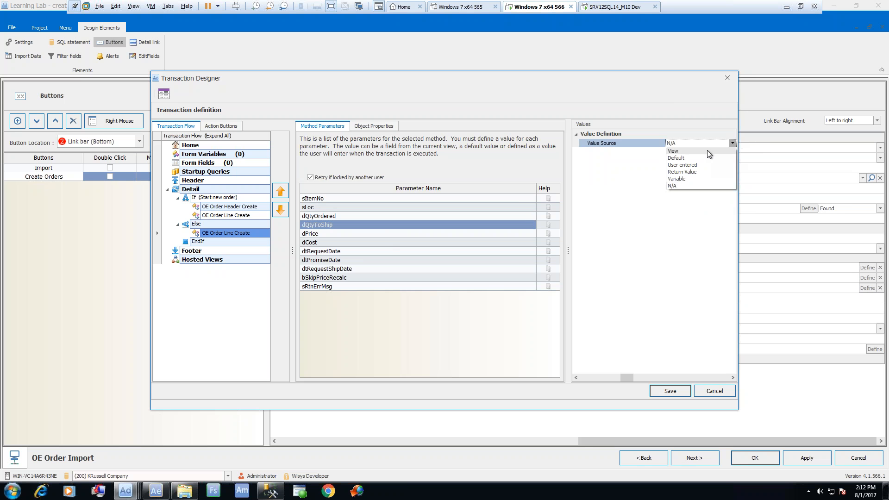
pyautogui.click(676, 158)
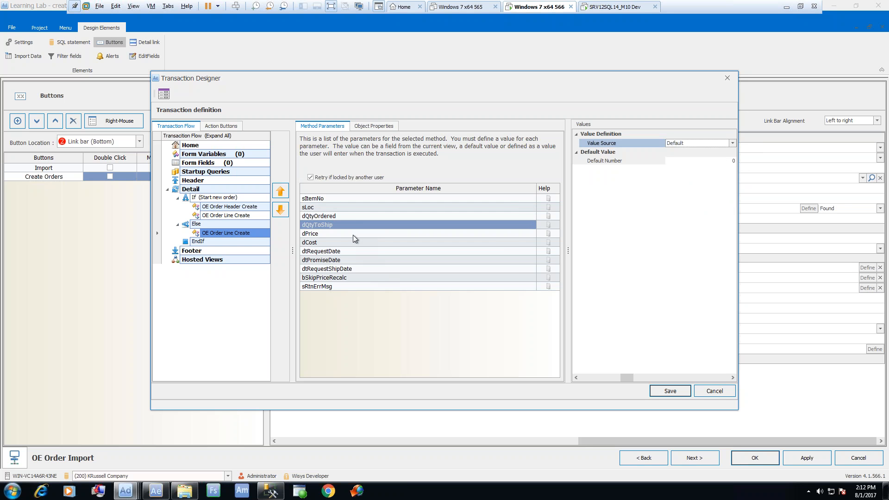
# Step: Give the Else branch order line's dPrice parameter a Default value source with the number -1
pyautogui.click(379, 233)
pyautogui.click(732, 143)
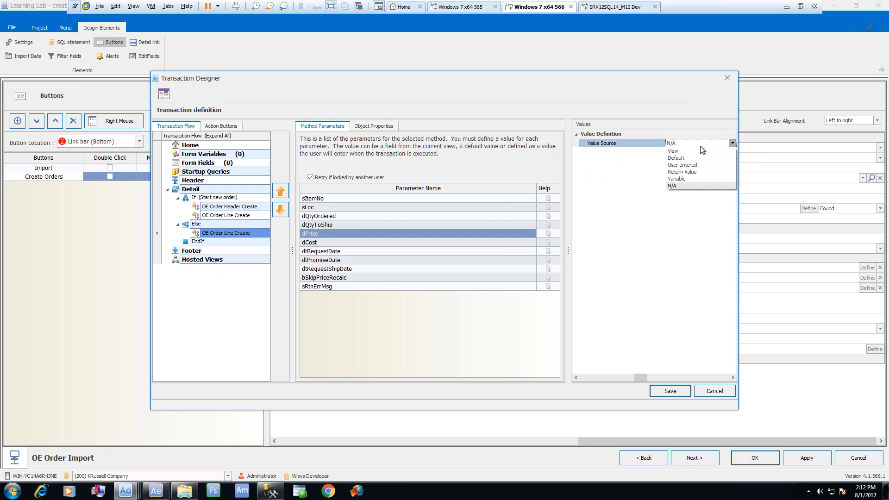
pyautogui.click(706, 157)
pyautogui.click(733, 160)
pyautogui.press('BackSpace')
pyautogui.write('-1')
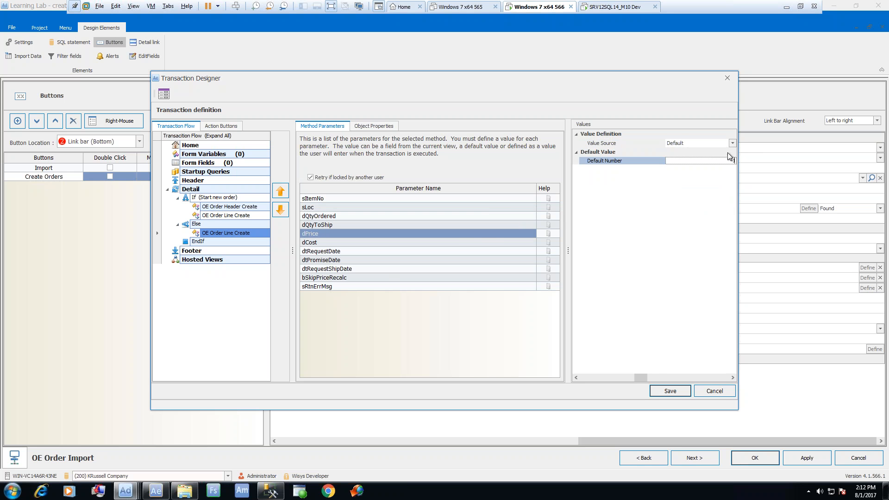
# Step: Give the Else branch order line's dCost parameter a Default value source with the number -1
pyautogui.click(481, 241)
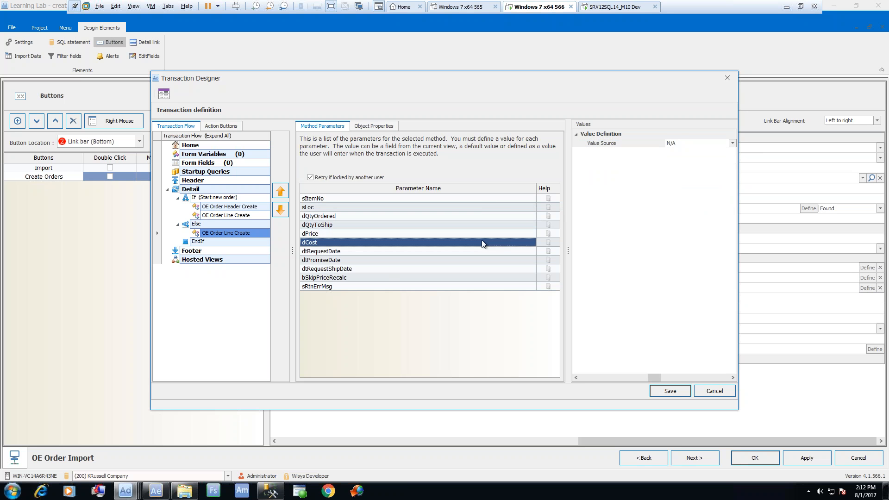
pyautogui.click(732, 142)
pyautogui.click(696, 160)
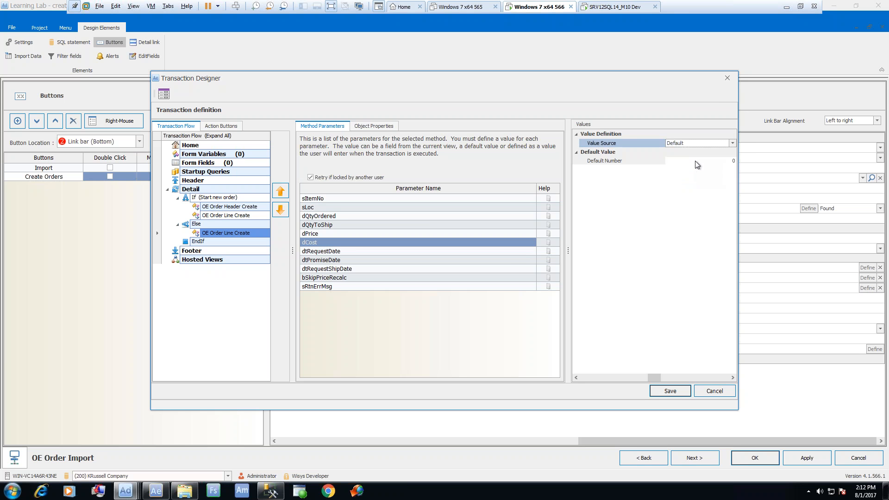
pyautogui.click(715, 160)
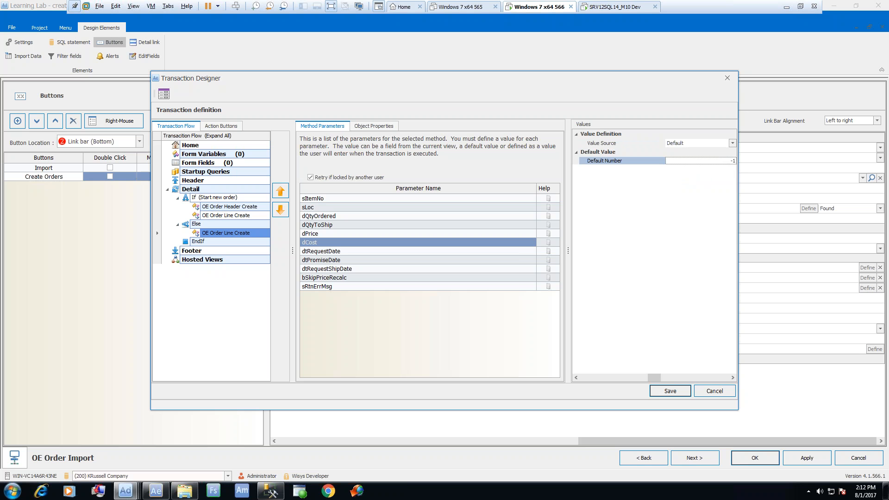
# Step: Map the dtRequestDate parameter of the Else branch's order line to the view column ShipDate
pyautogui.click(333, 252)
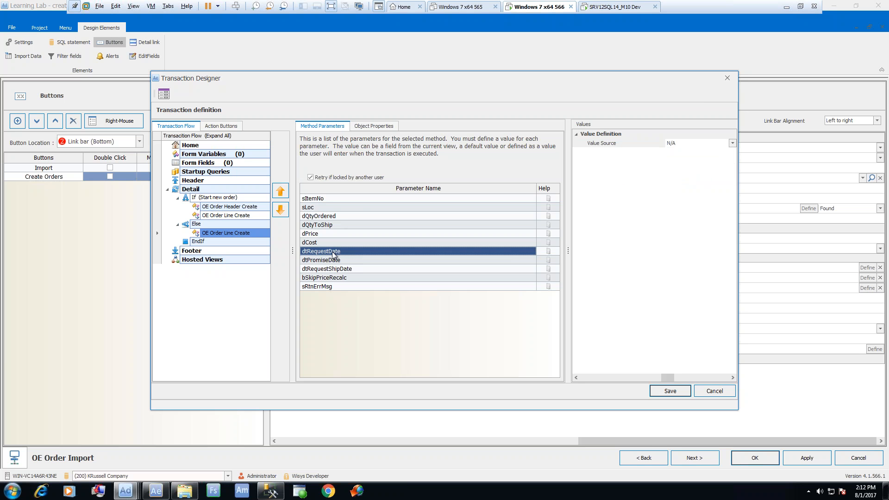
pyautogui.click(733, 143)
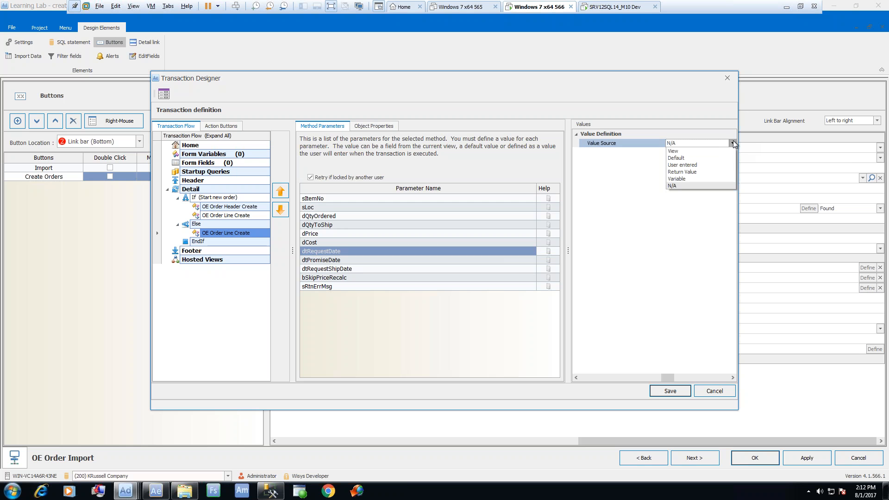
pyautogui.click(717, 150)
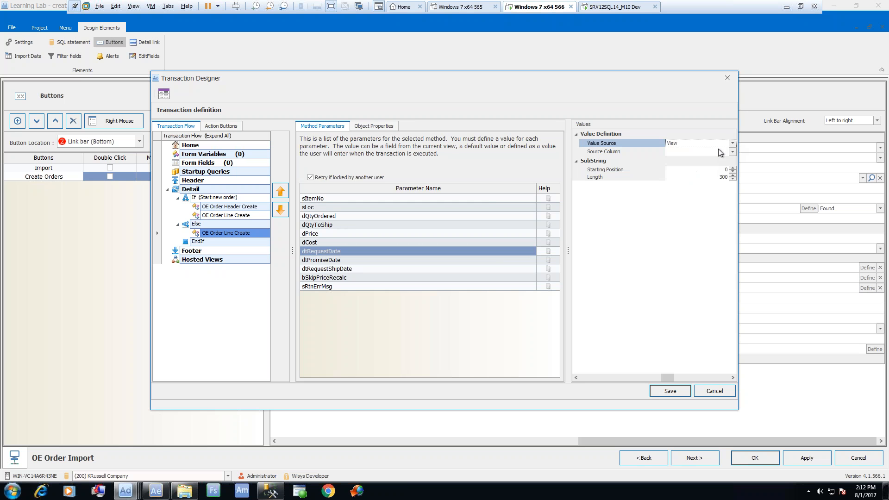
pyautogui.click(732, 152)
pyautogui.moveTo(733, 168); pyautogui.dragTo(734, 182)
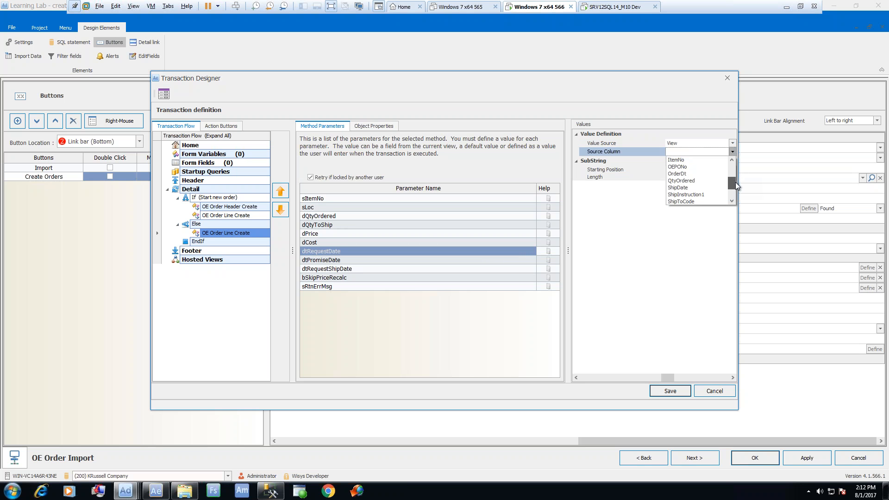
pyautogui.click(683, 187)
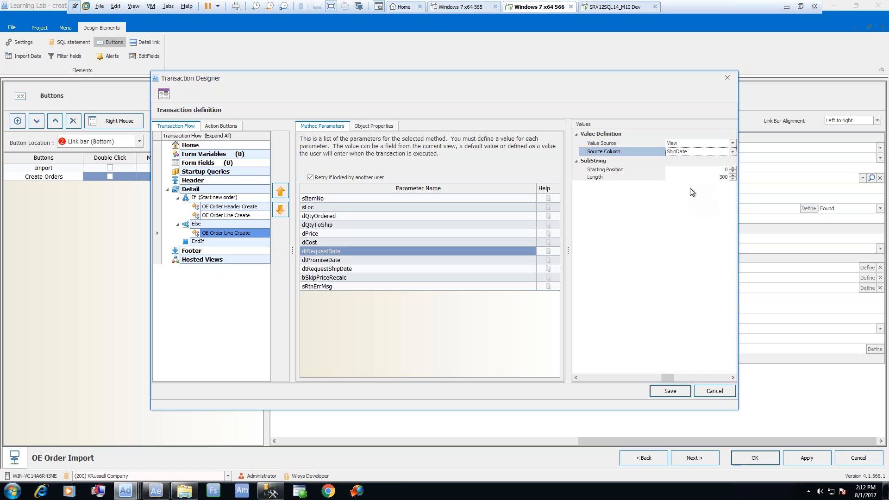
# Step: Map the dtPromiseDate parameter of the Else branch's order line to the view column ShipDate
pyautogui.click(423, 260)
pyautogui.click(732, 143)
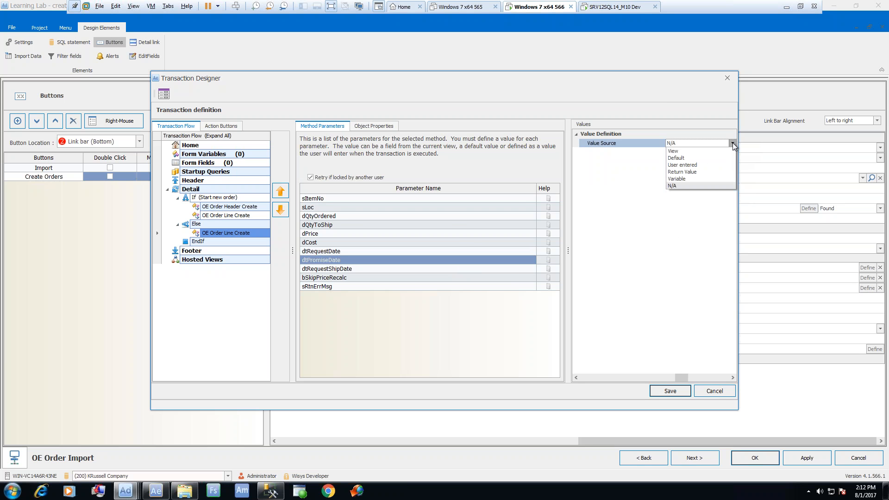
pyautogui.click(706, 151)
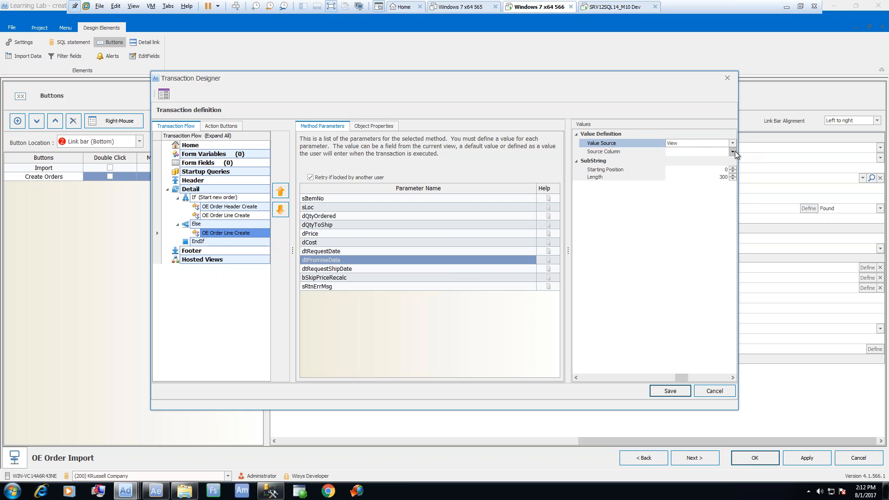
pyautogui.click(733, 151)
pyautogui.moveTo(733, 174); pyautogui.dragTo(735, 186)
pyautogui.click(701, 187)
# Step: Map the dtRequestShipDate parameter of the Else branch's order line to the view column ShipDate
pyautogui.click(412, 269)
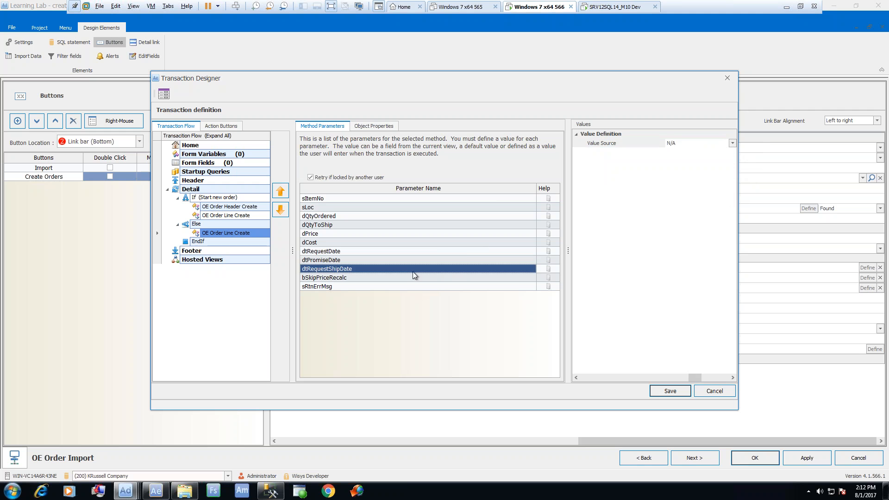
pyautogui.click(730, 143)
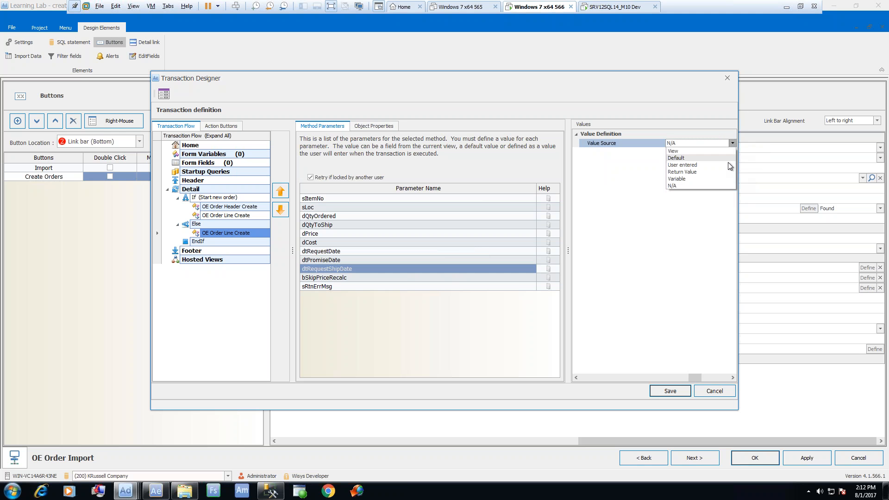
pyautogui.click(710, 152)
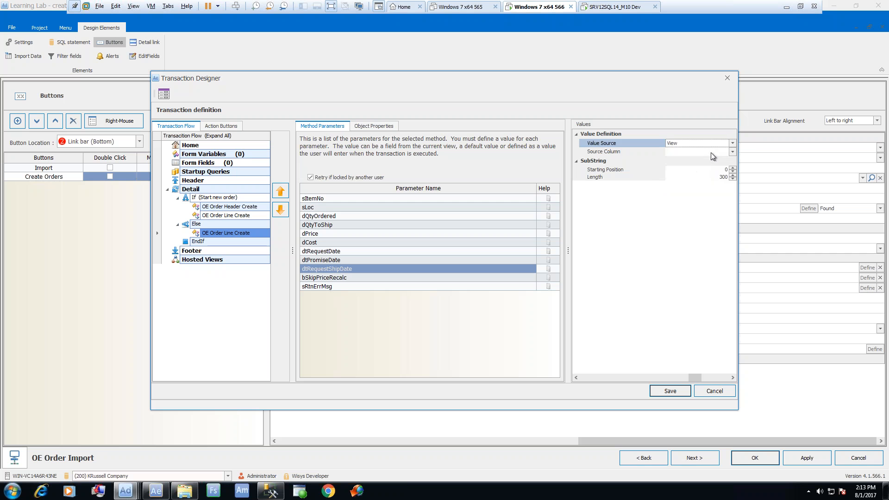
pyautogui.click(731, 151)
pyautogui.scroll(-5, 699, 183)
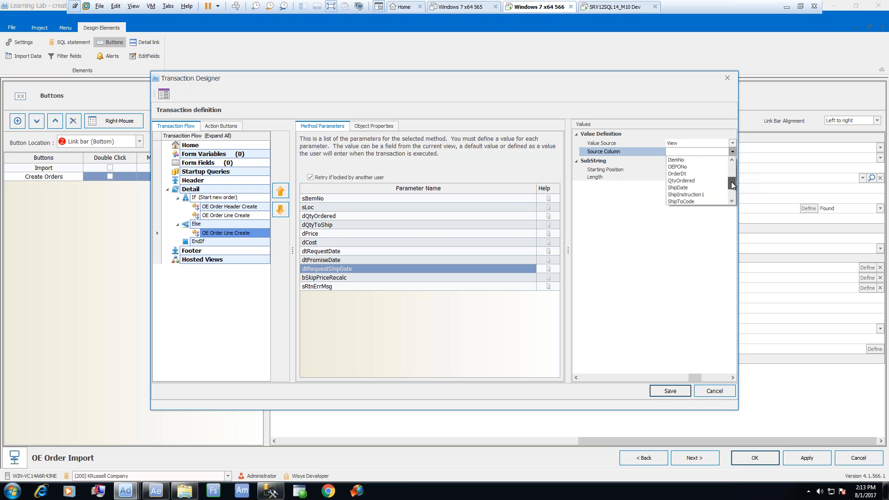
pyautogui.click(703, 188)
# Step: Give the Else branch order line's bSkipPriceRecalc parameter a Default value source with the boolean value True
pyautogui.click(453, 286)
pyautogui.click(488, 277)
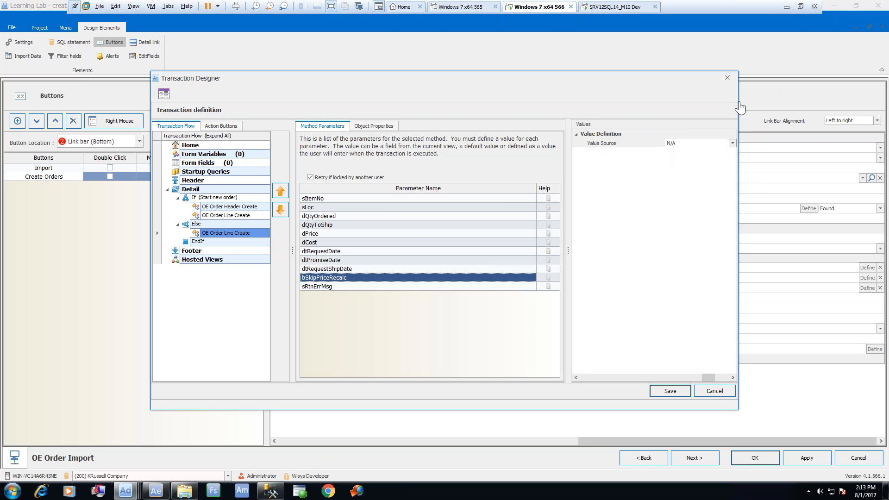
pyautogui.click(731, 145)
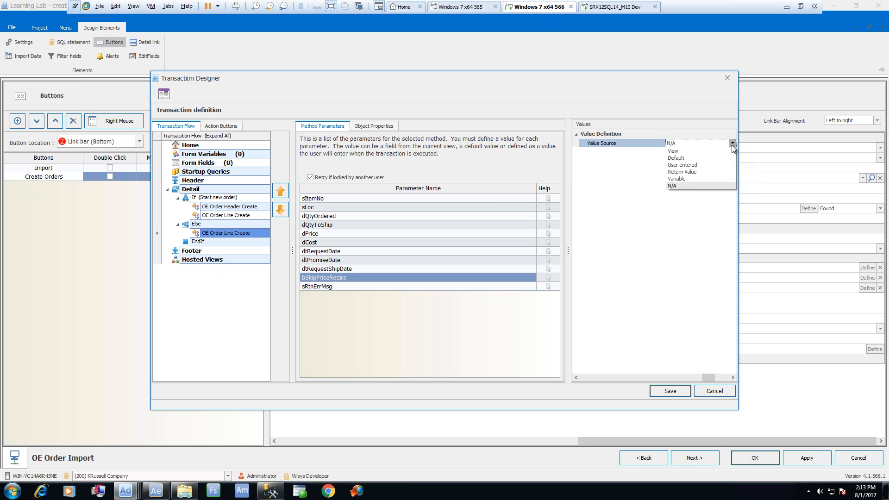
pyautogui.click(704, 158)
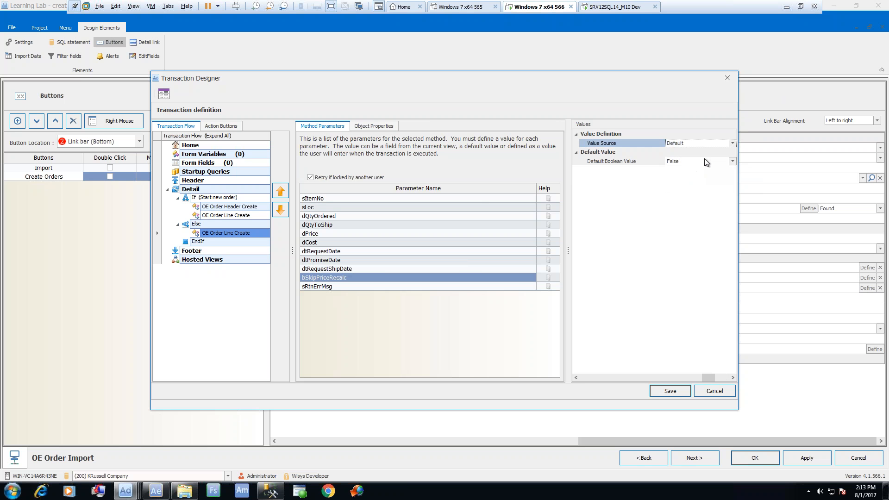
pyautogui.click(732, 162)
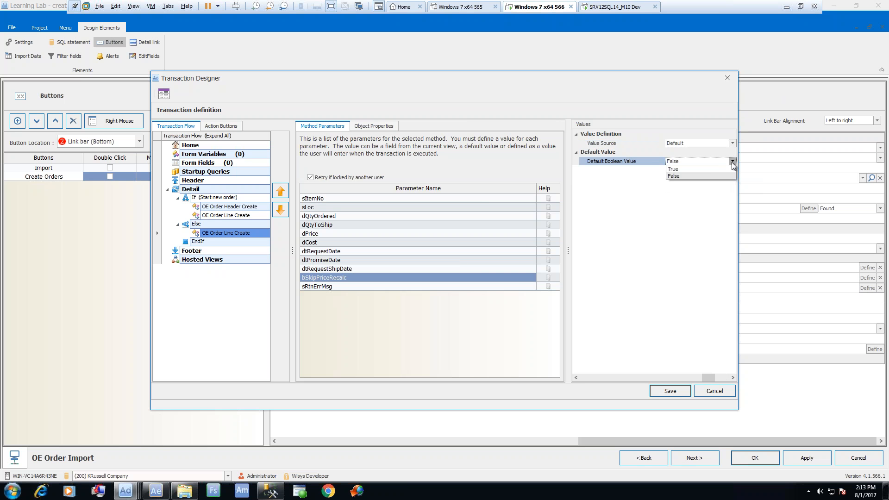
pyautogui.click(707, 170)
# Step: Assign the Error message return variable to the sRtnErrMsg parameter of the Else branch's order line
pyautogui.click(434, 287)
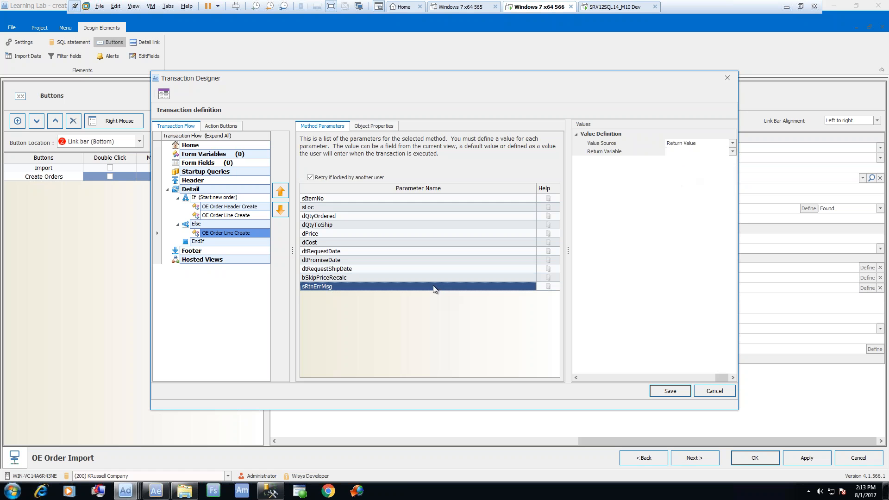
pyautogui.click(731, 152)
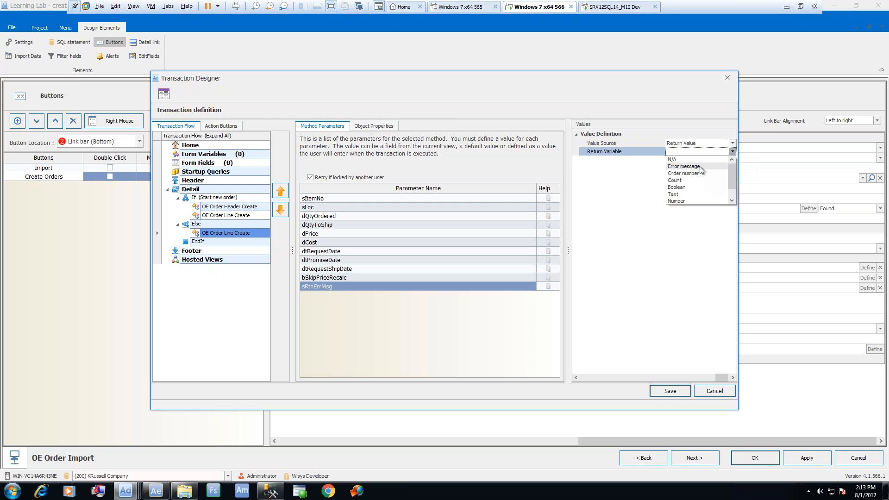
pyautogui.click(683, 167)
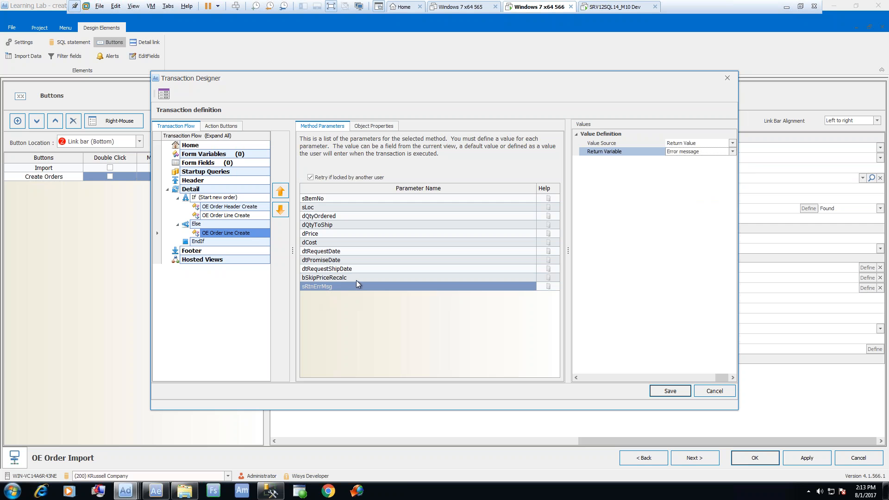
# Step: Give the bSkipPriceRecalc parameter of the If branch's OE Order Line Create a Default value source with the boolean value True
pyautogui.click(213, 216)
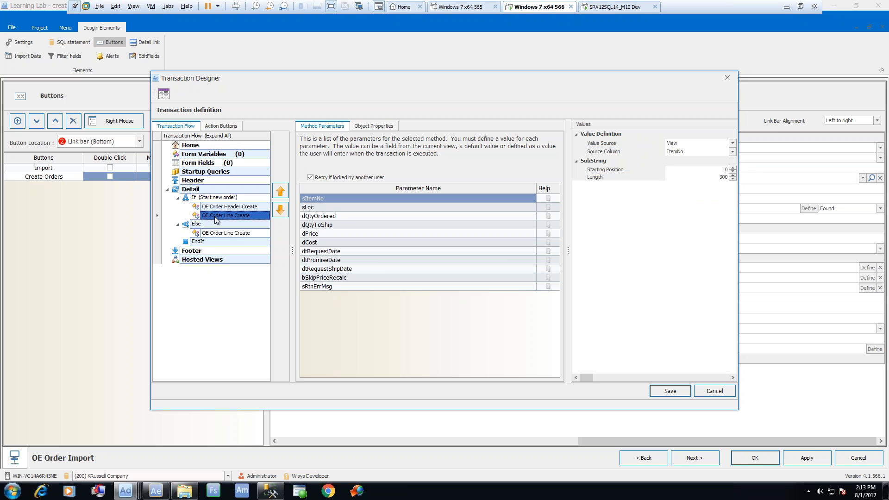
pyautogui.click(377, 279)
pyautogui.click(731, 143)
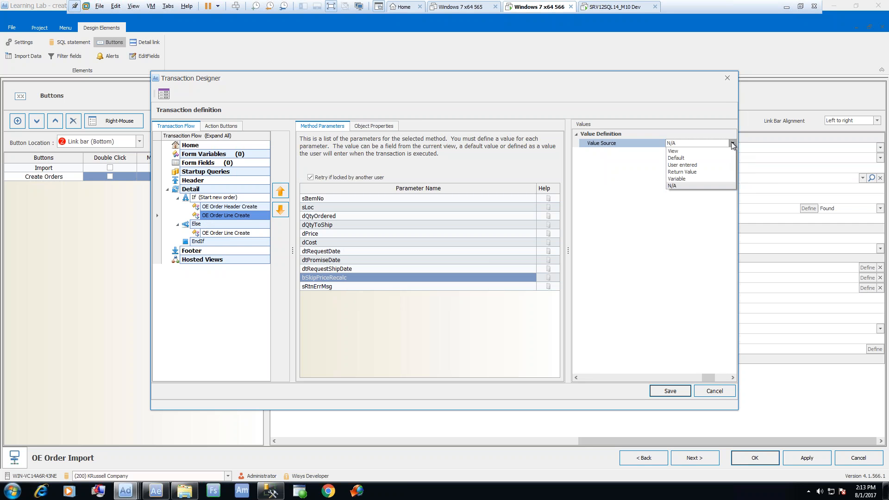
pyautogui.click(689, 158)
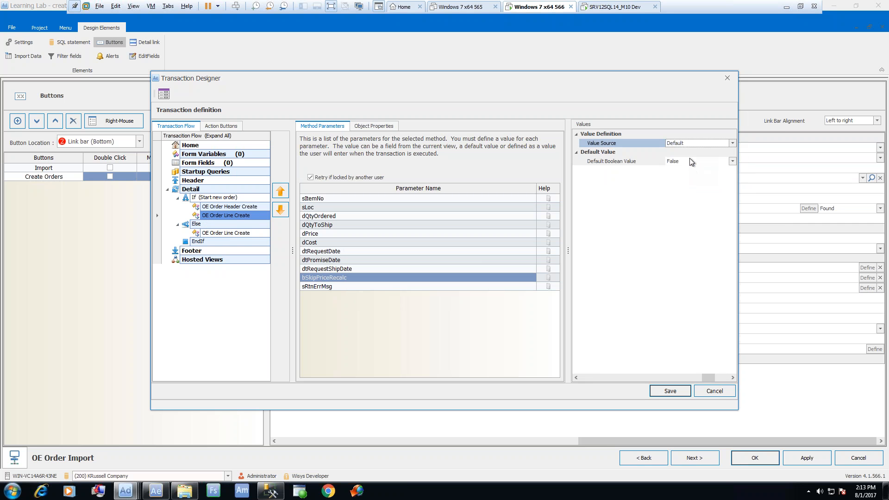
pyautogui.click(701, 161)
pyautogui.click(685, 169)
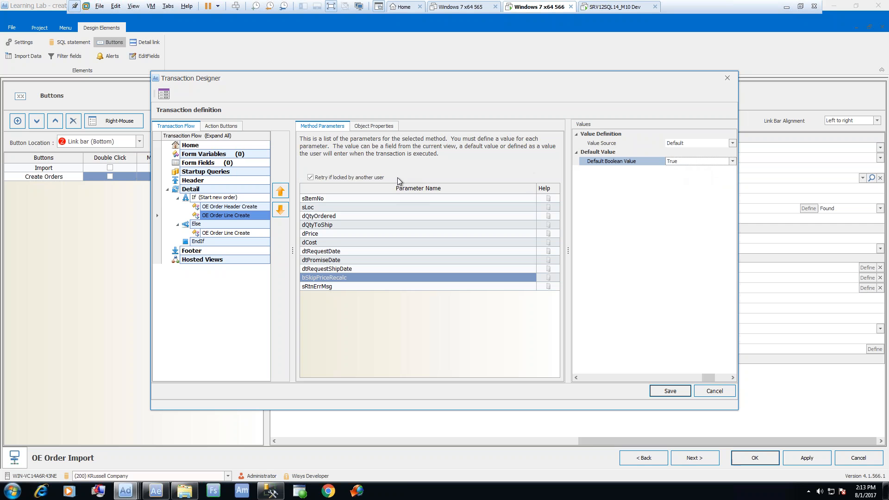
# Step: Review the value definitions of the Else branch order line's parameters from dQtyOrdered through sRtnErrMsg
pyautogui.click(224, 232)
pyautogui.press('Down')
pyautogui.press('Down')
pyautogui.press('Down')
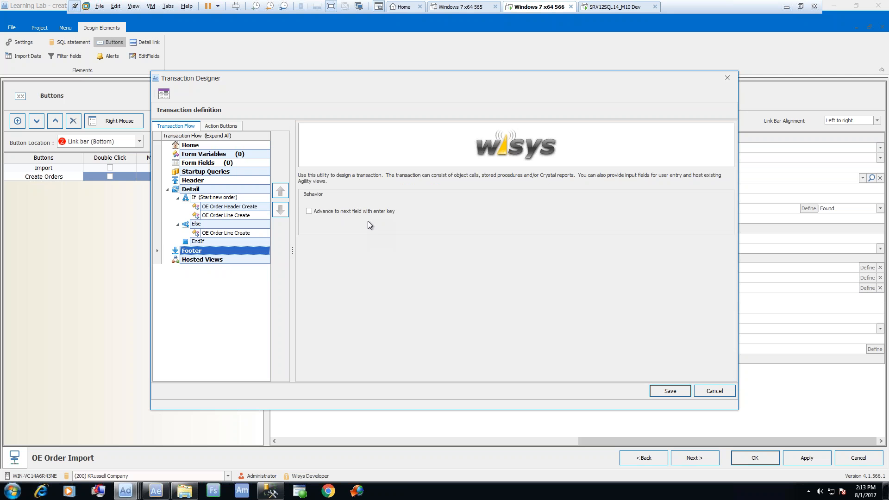
pyautogui.click(216, 234)
pyautogui.click(324, 216)
pyautogui.press('Down')
pyautogui.press('Down')
pyautogui.press('Down')
pyautogui.press('Down')
pyautogui.press('Up')
pyautogui.press('Up')
pyautogui.press('Up')
pyautogui.press('Up')
pyautogui.press('Down')
pyautogui.press('Down')
pyautogui.press('Down')
pyautogui.press('Down')
pyautogui.press('Down')
pyautogui.press('Down')
pyautogui.press('Down')
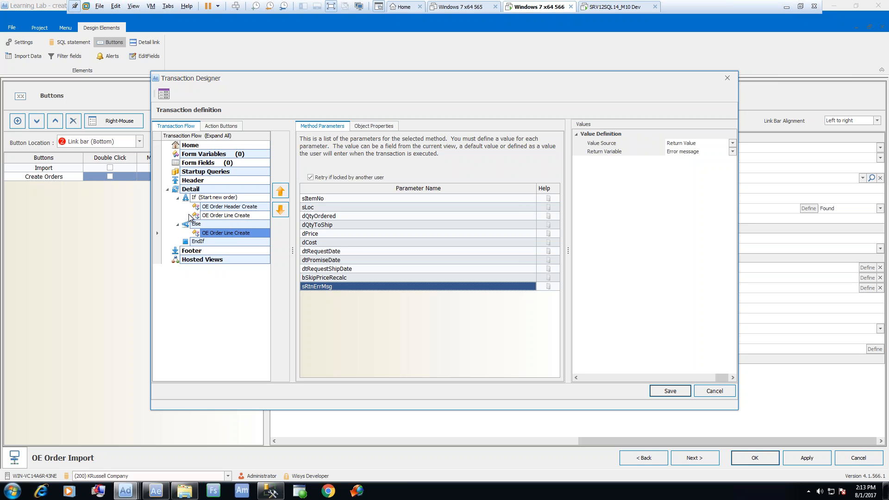
# Step: Give the OrderNumber property of the If branch's OE Order Line Create a Variable value source using sRtnOrderNumberUsed
pyautogui.click(226, 218)
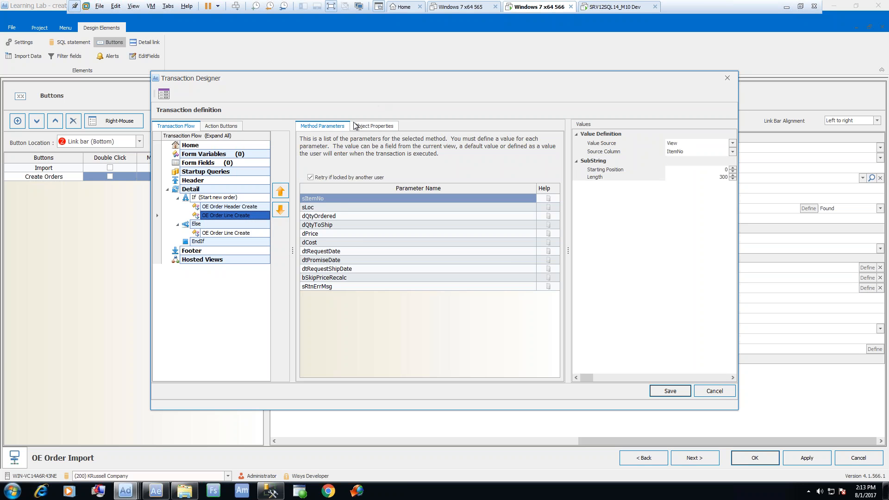
pyautogui.click(377, 126)
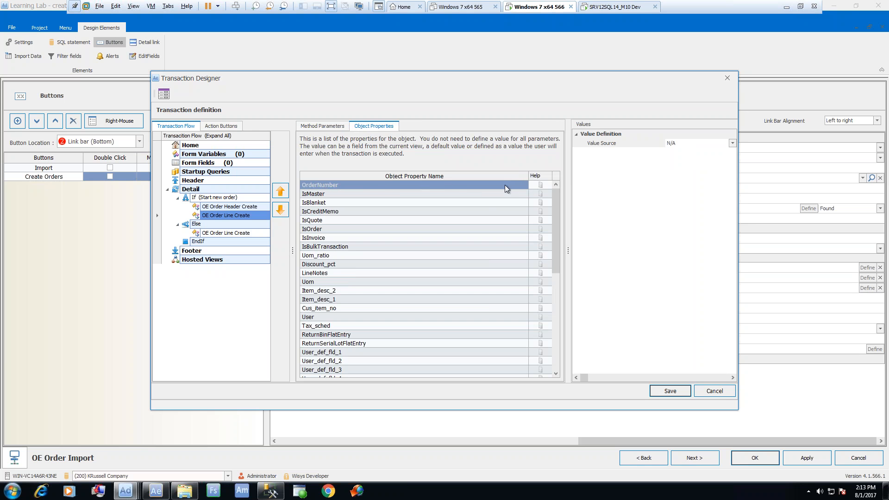
pyautogui.click(733, 143)
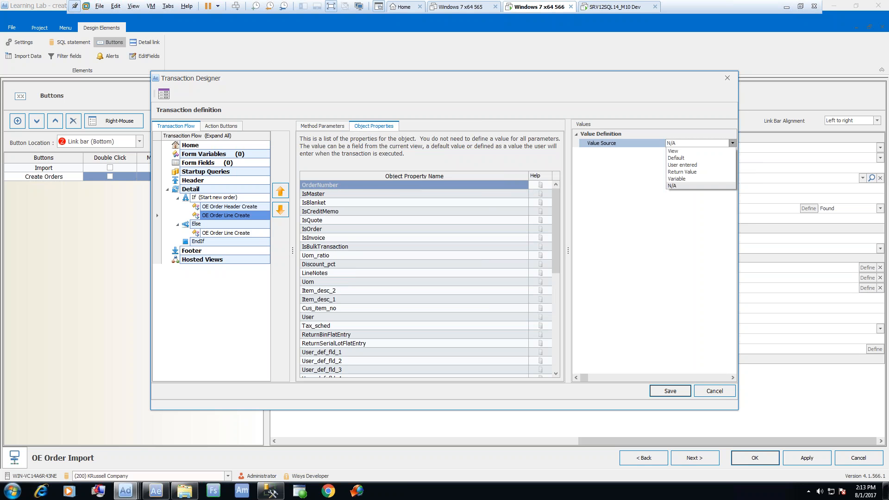
pyautogui.click(677, 178)
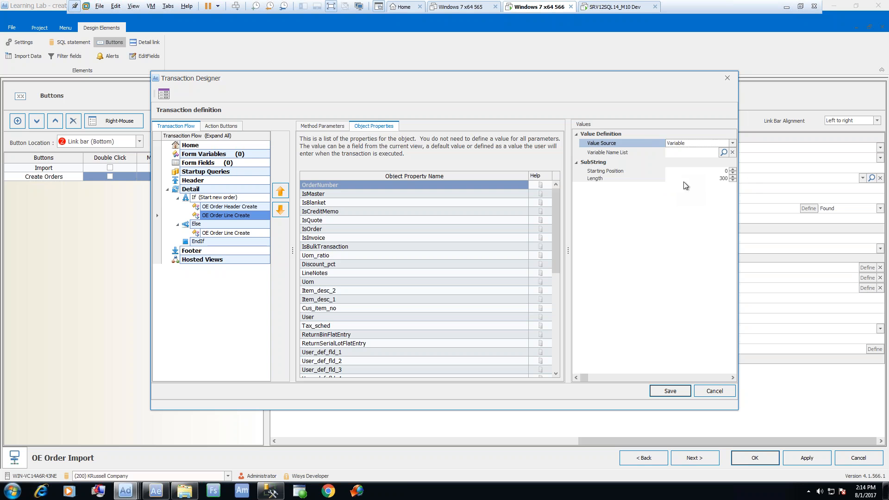
pyautogui.click(724, 153)
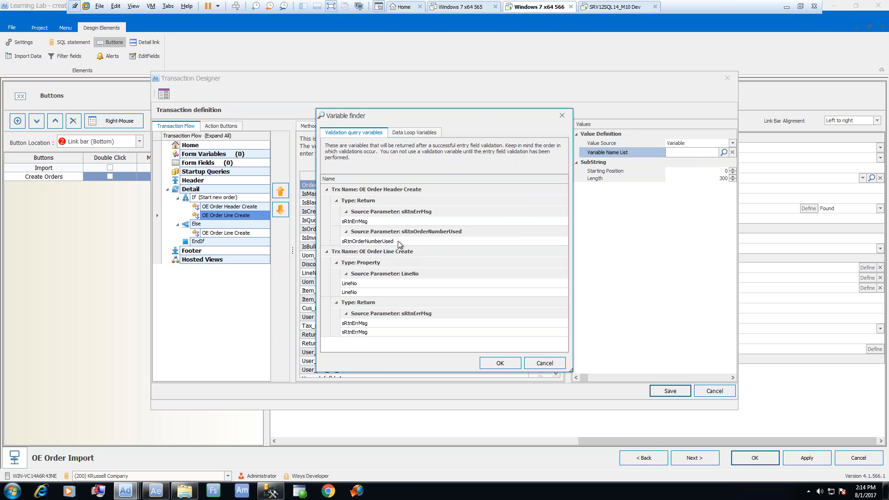
pyautogui.click(416, 241)
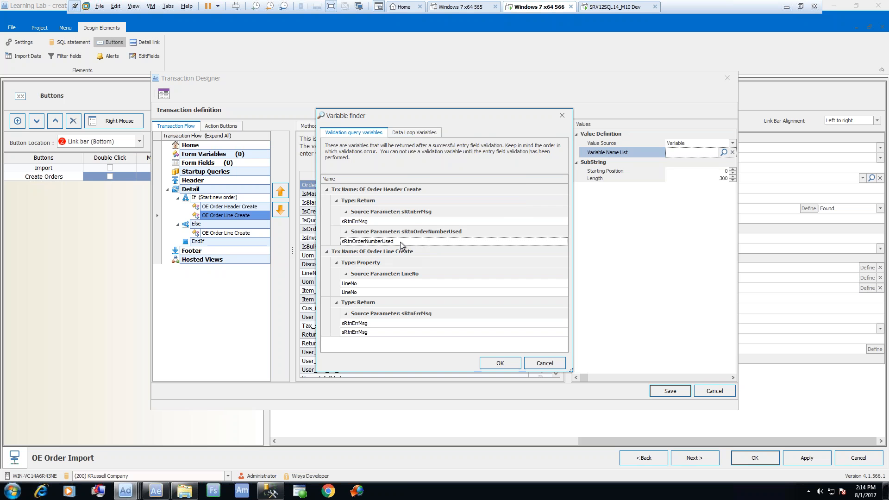
pyautogui.doubleClick(401, 241)
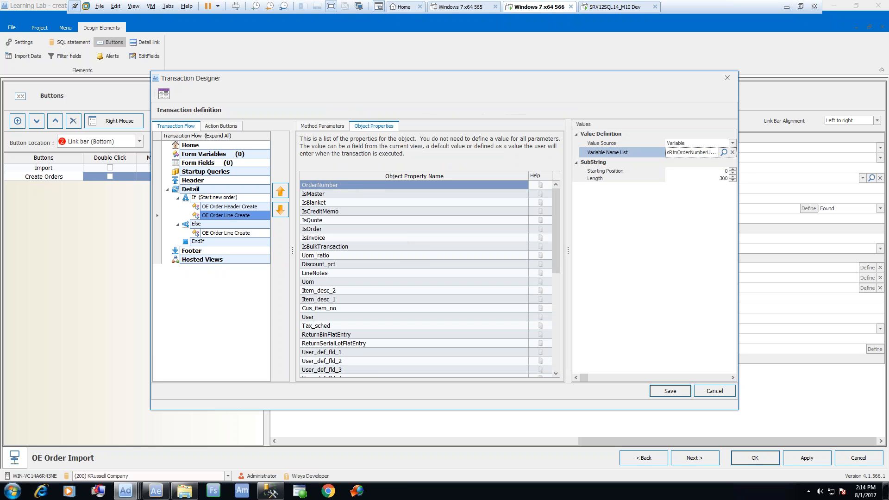
pyautogui.click(717, 152)
pyautogui.moveTo(729, 182); pyautogui.dragTo(735, 200)
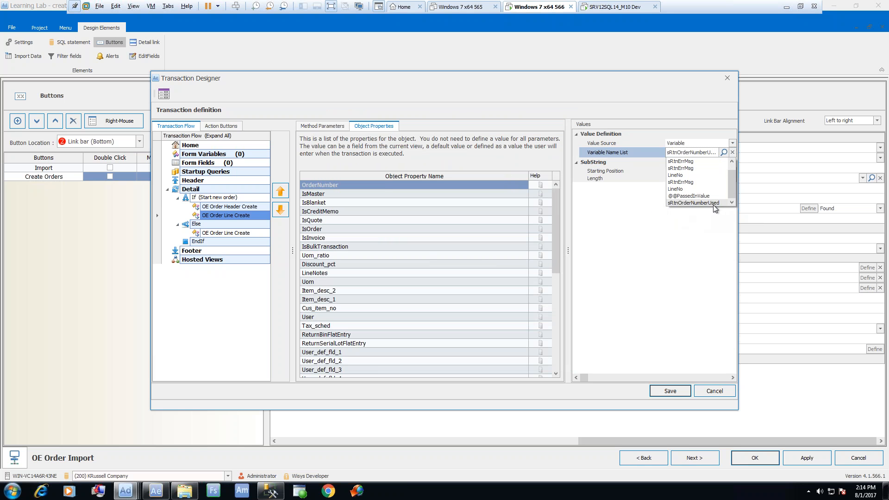
pyautogui.click(718, 203)
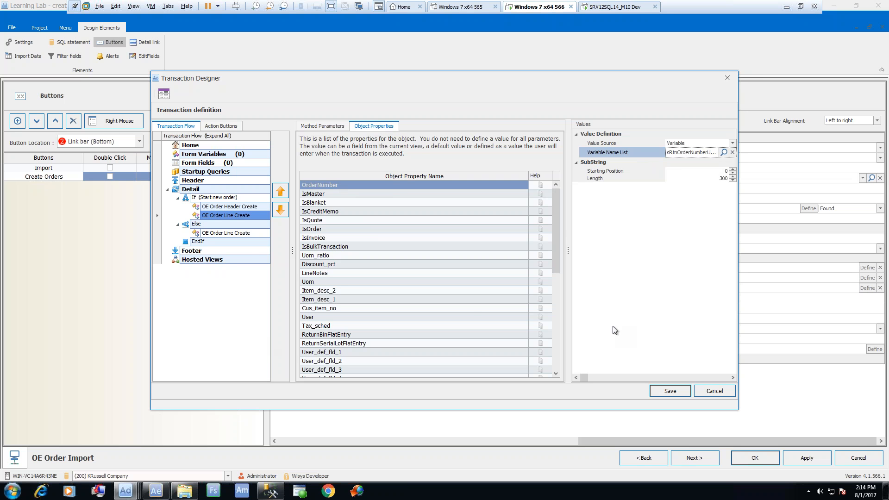
# Step: Map the If branch order line's Item_desc_1 property to the View source column ItemDesc1
pyautogui.click(449, 292)
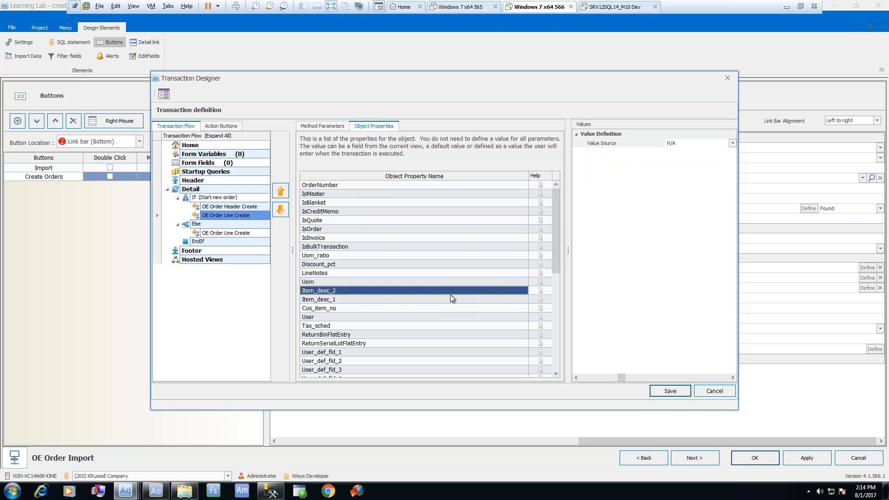
pyautogui.click(450, 299)
pyautogui.click(732, 142)
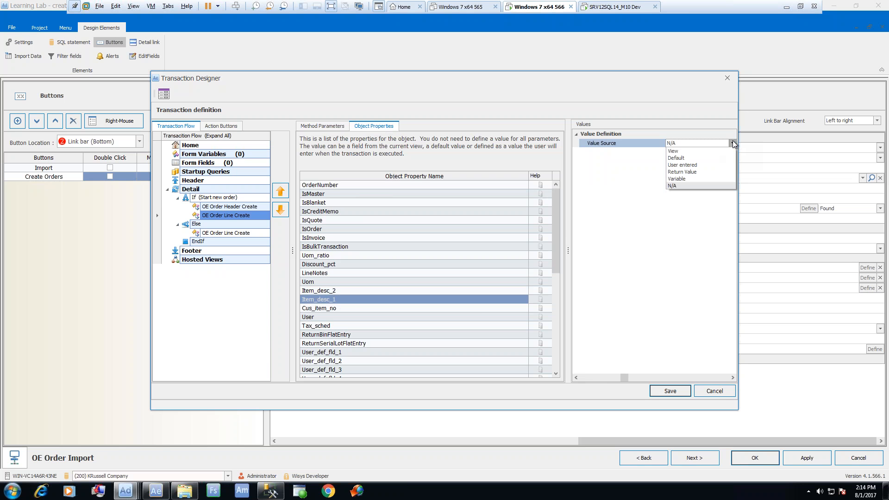
pyautogui.click(687, 151)
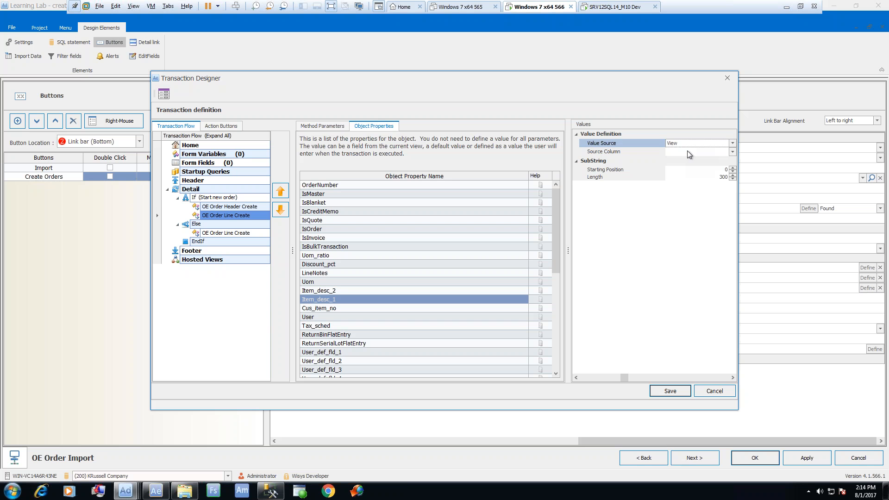
pyautogui.click(733, 151)
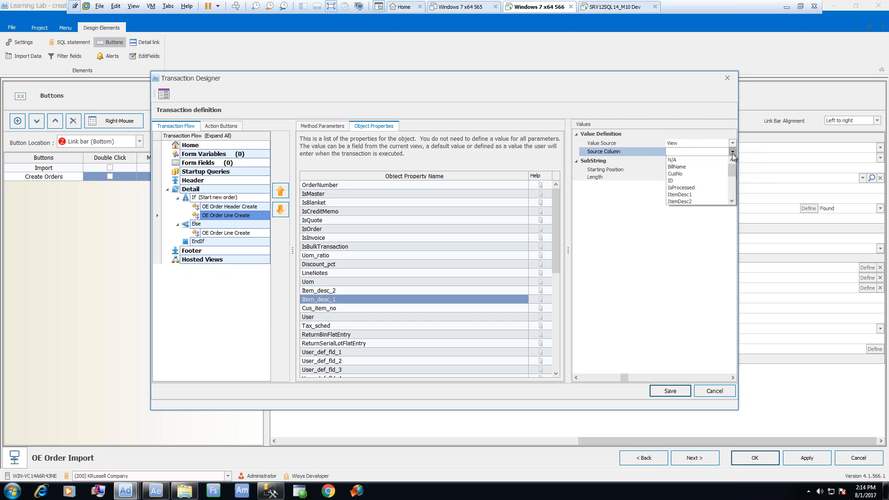
pyautogui.click(694, 195)
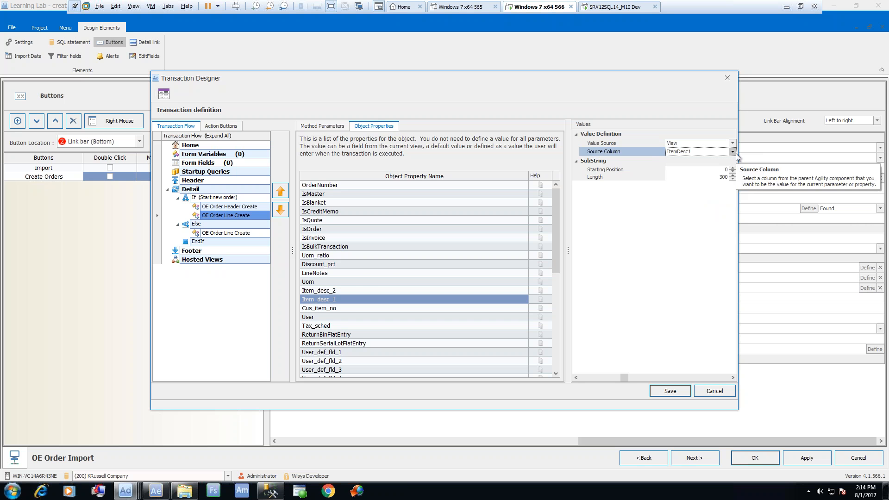
# Step: Map the If branch order line's Uom property to the View source column UOM and look through its remaining properties
pyautogui.click(397, 283)
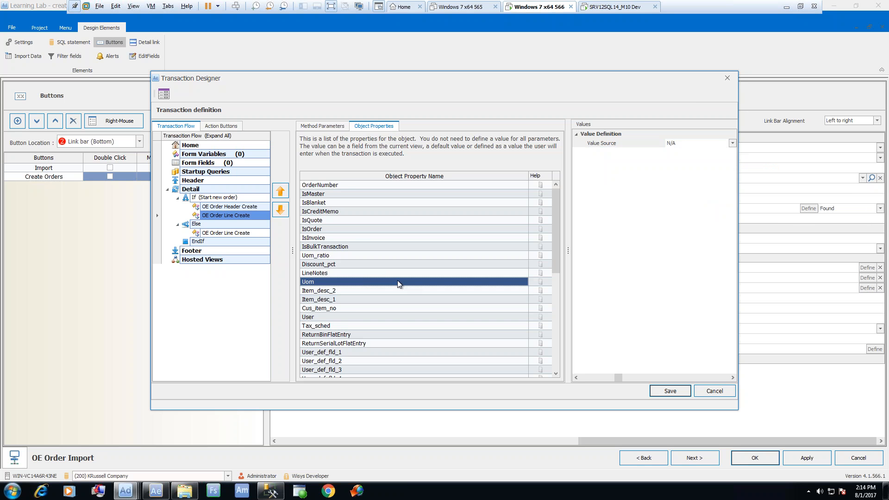
pyautogui.click(732, 143)
pyautogui.click(697, 149)
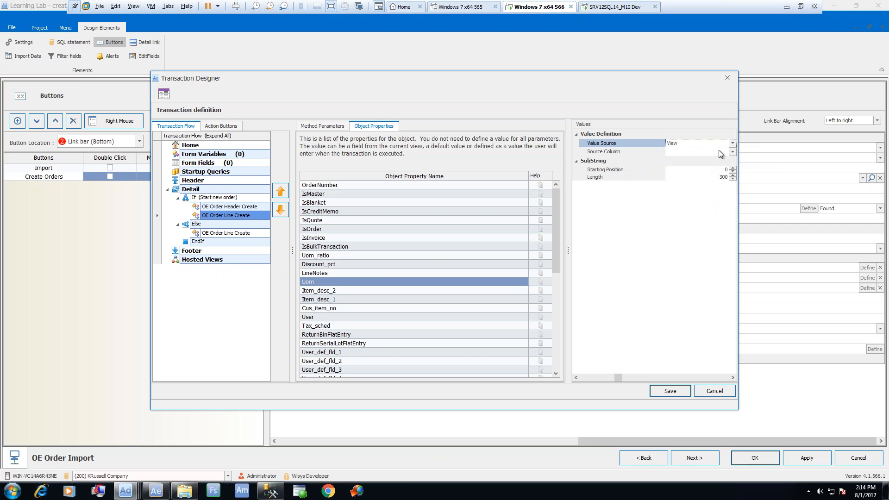
pyautogui.click(733, 153)
pyautogui.moveTo(733, 175); pyautogui.dragTo(735, 202)
pyautogui.click(707, 200)
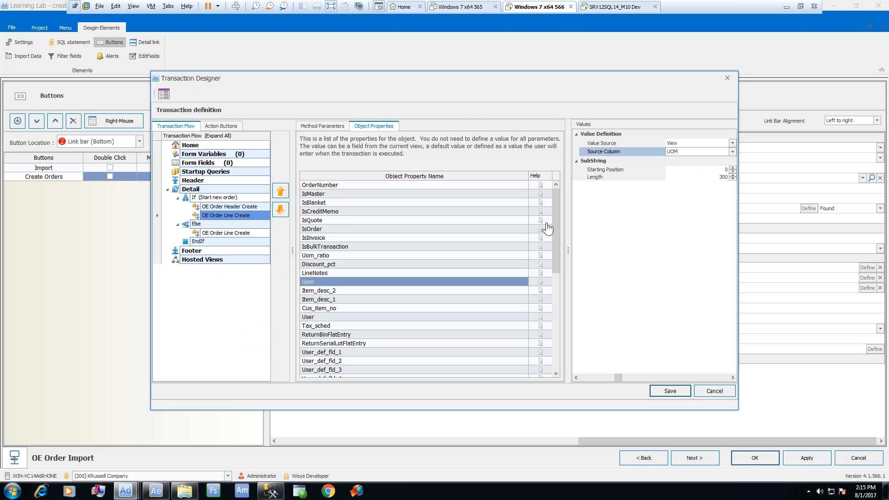
pyautogui.scroll(-1, 554, 250)
pyautogui.moveTo(551, 257); pyautogui.dragTo(551, 369)
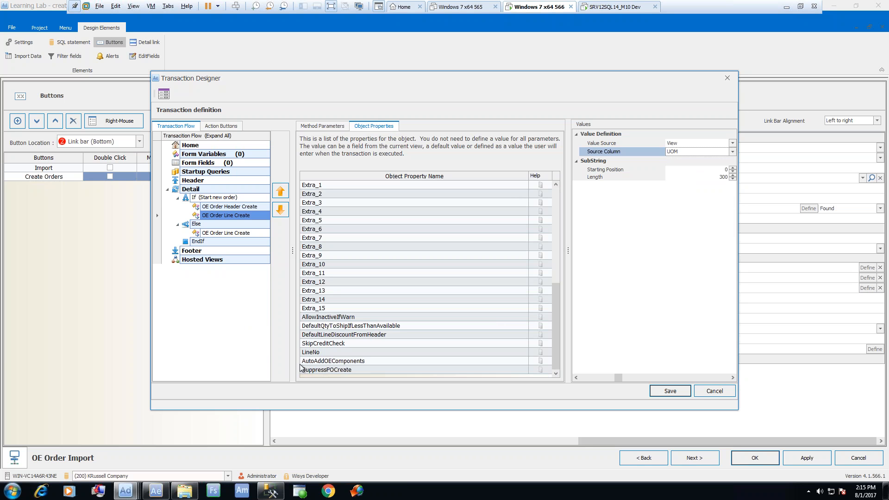
# Step: Give the OrderNumber property of the Else branch's OE Order Line Create a Variable value source using sRtnOrderNumberUsed
pyautogui.click(237, 233)
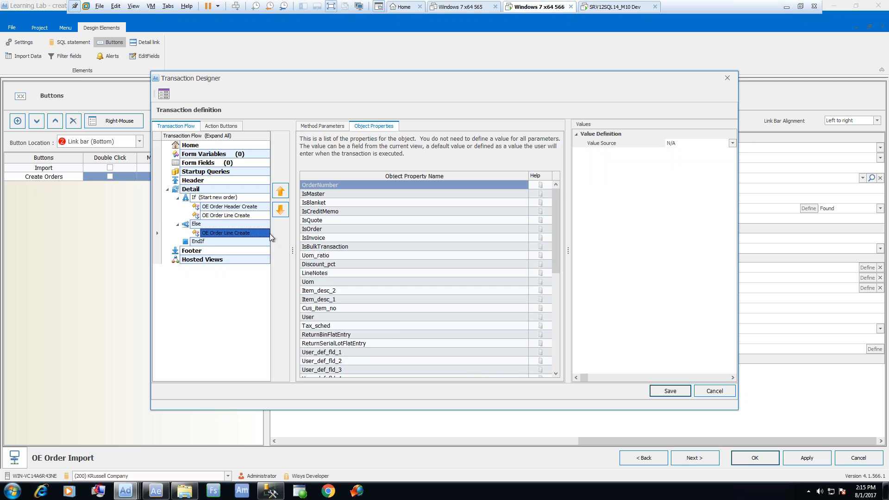
pyautogui.click(733, 142)
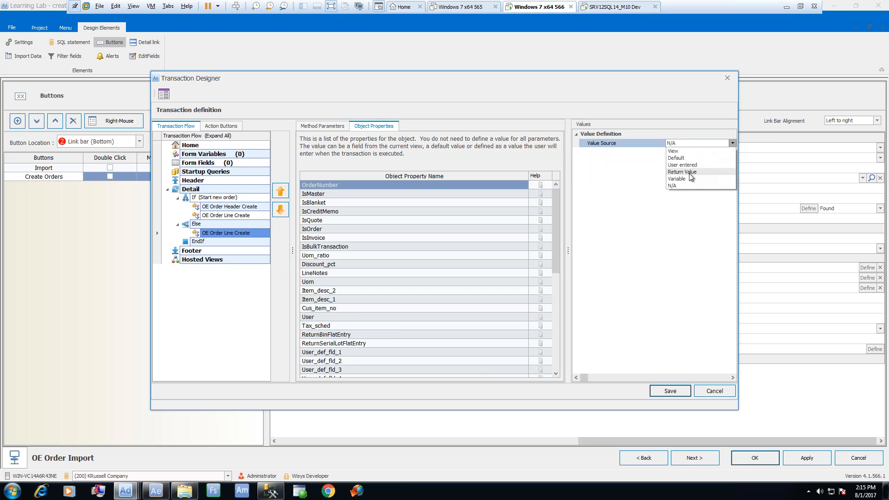
pyautogui.click(684, 178)
pyautogui.click(713, 151)
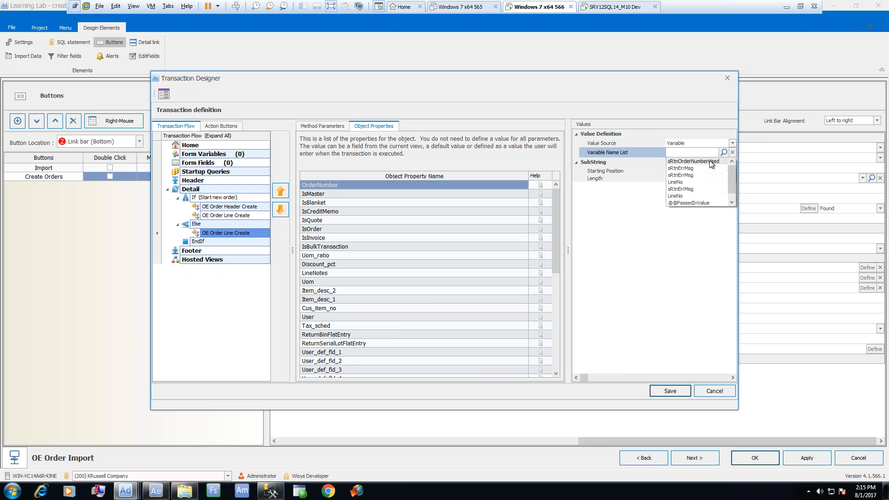
pyautogui.click(709, 161)
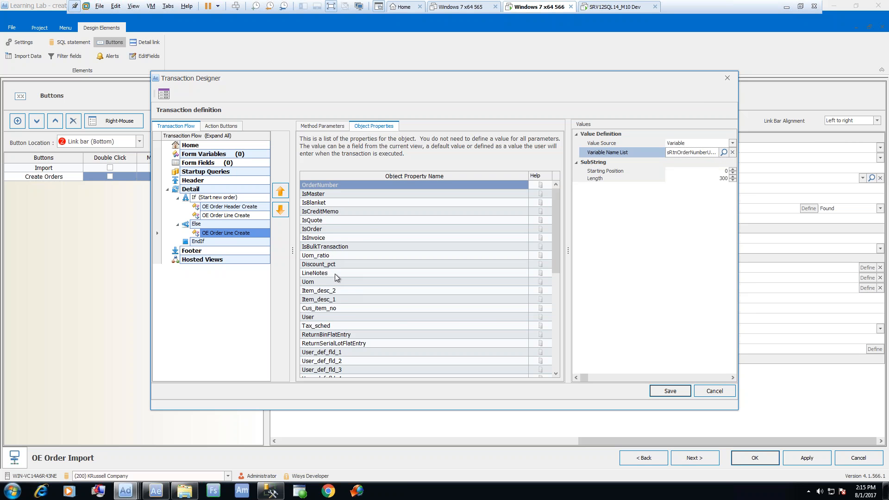
# Step: Map the Else branch order line's Item_desc_1 property to the View source column ItemDesc1
pyautogui.click(373, 299)
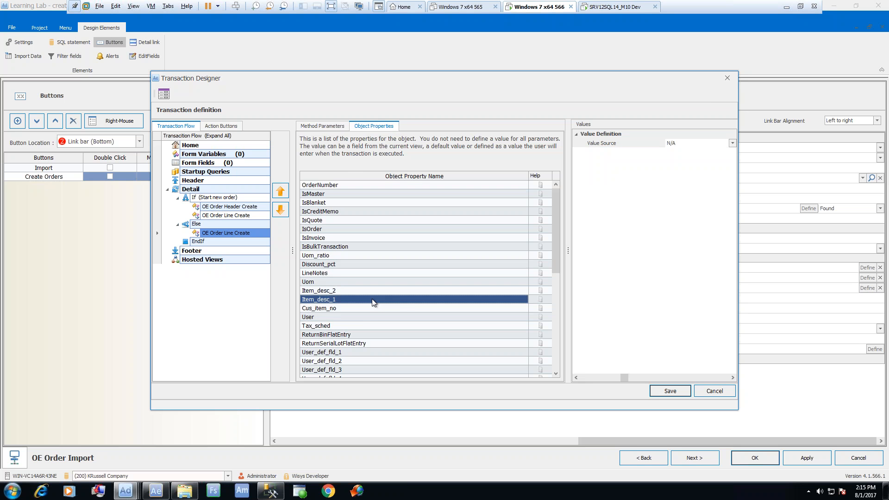
pyautogui.click(732, 144)
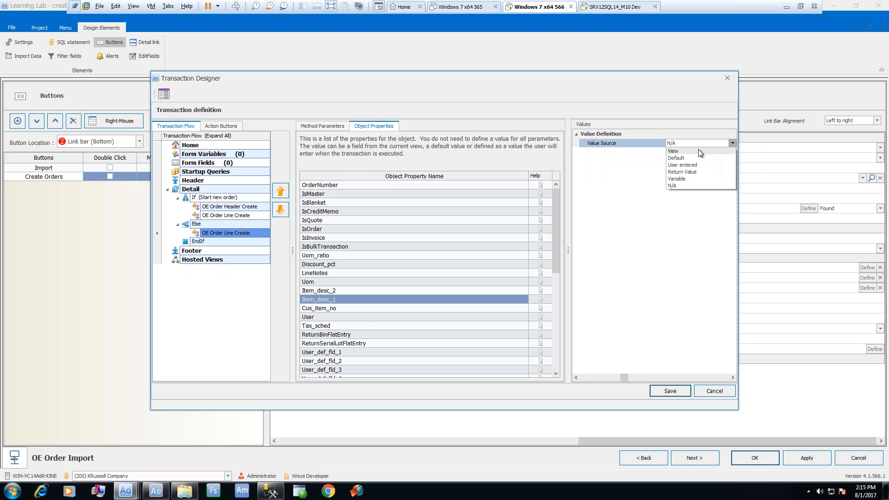
pyautogui.click(718, 148)
pyautogui.click(733, 152)
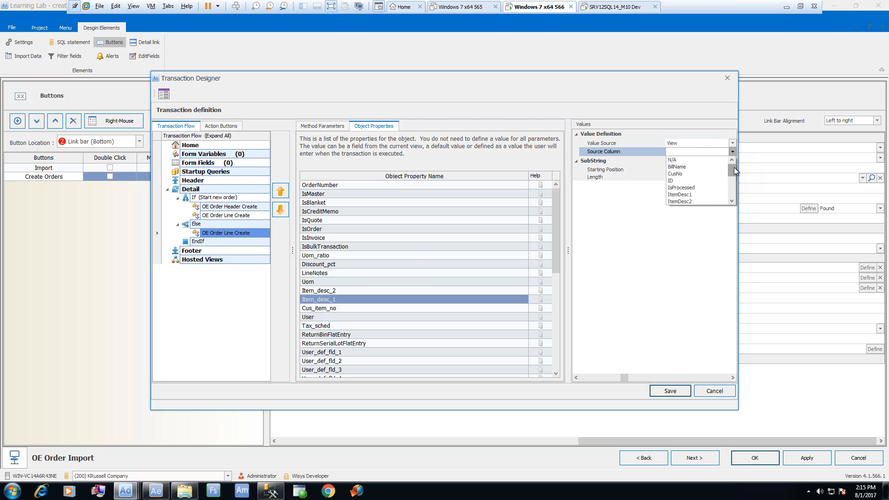
pyautogui.click(711, 180)
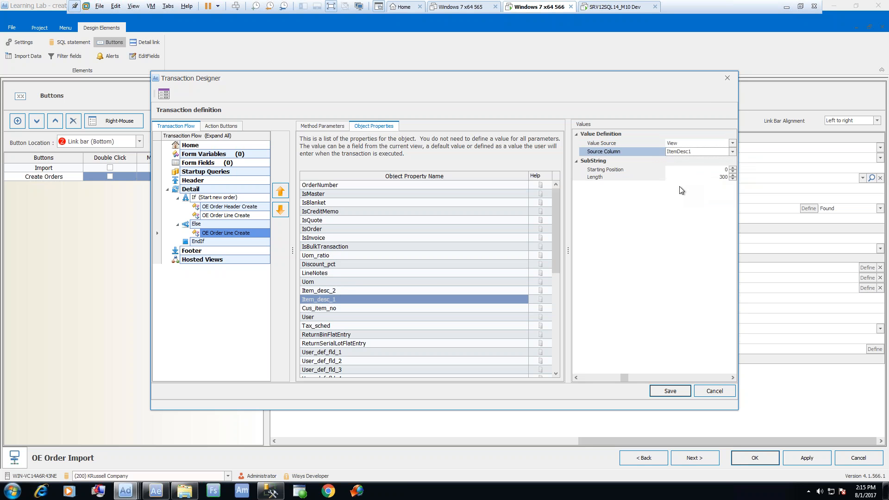
# Step: Map the Else branch order line's Uom property to the View source column UOM
pyautogui.click(323, 283)
pyautogui.click(732, 143)
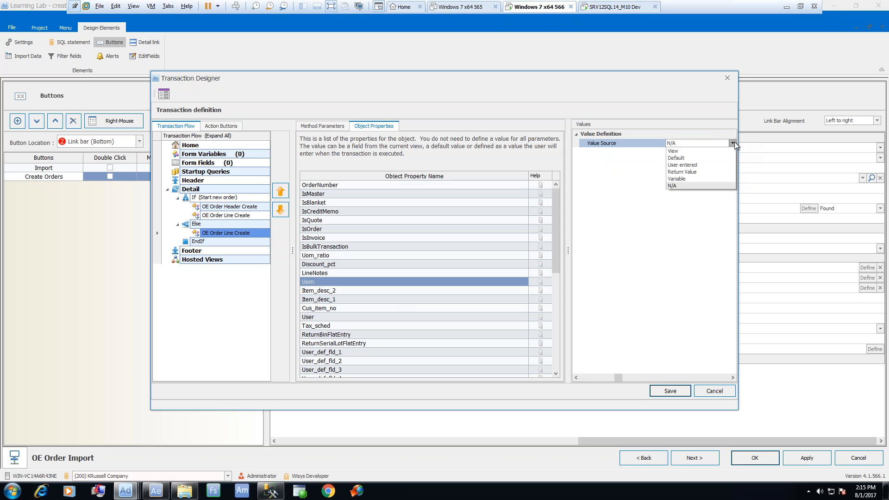
pyautogui.click(718, 151)
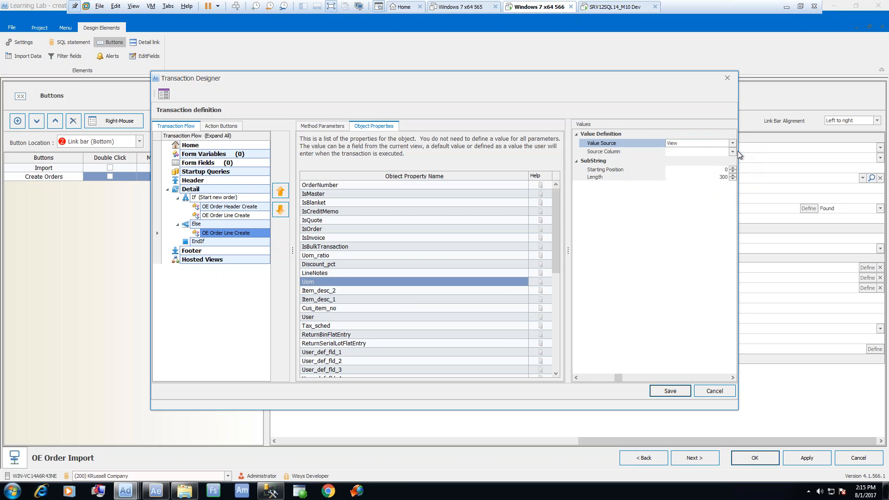
pyautogui.click(733, 152)
pyautogui.scroll(-5, 726, 176)
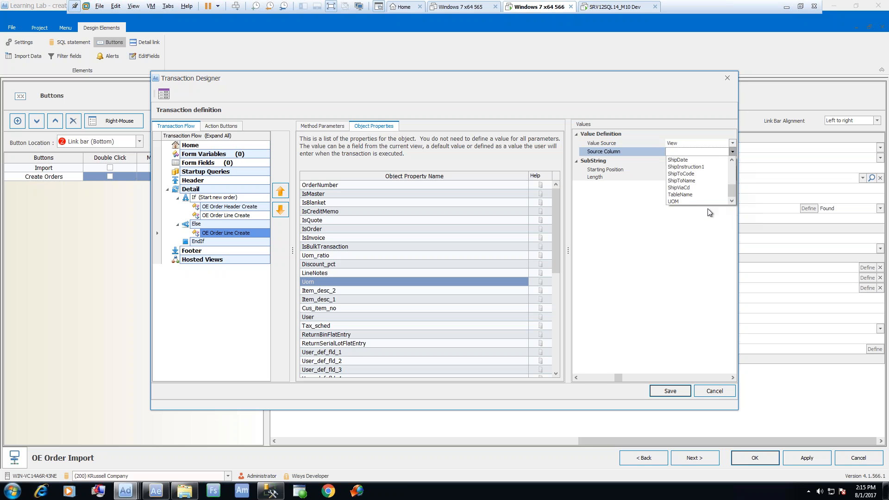
pyautogui.click(691, 201)
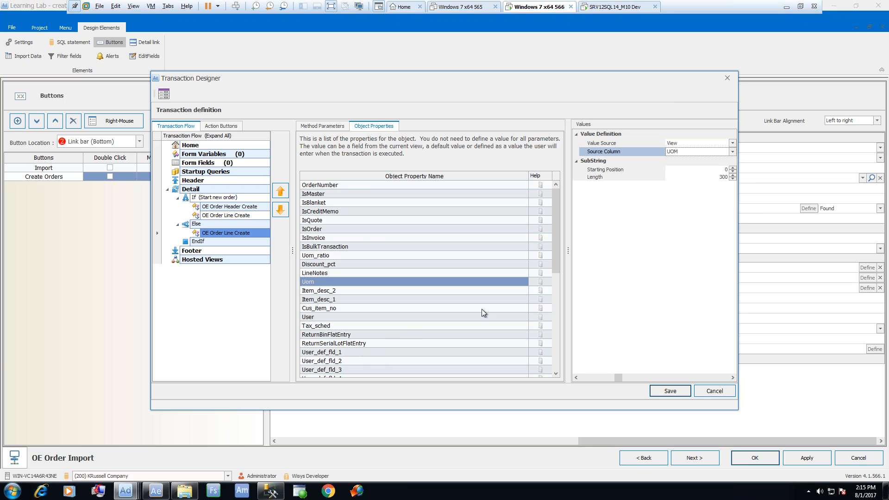
# Step: Give the Else branch order line's User property a Default value source set to Current user
pyautogui.click(360, 318)
pyautogui.click(731, 143)
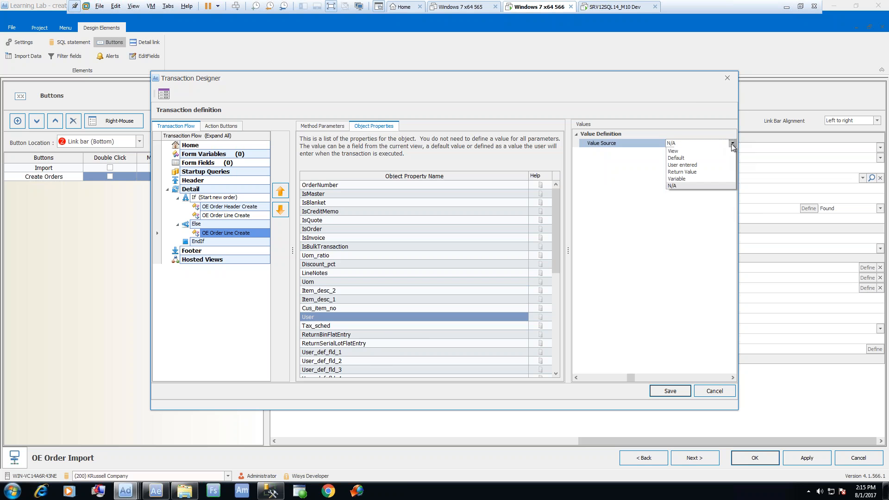
pyautogui.click(689, 158)
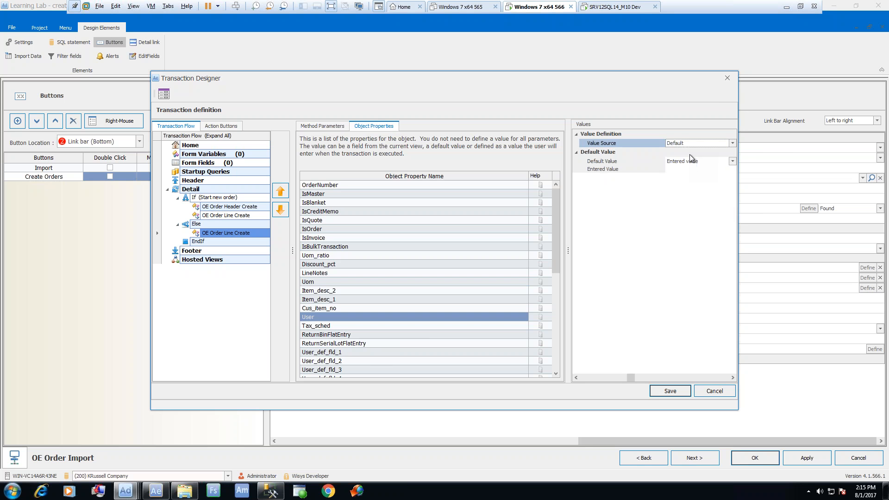
pyautogui.click(732, 162)
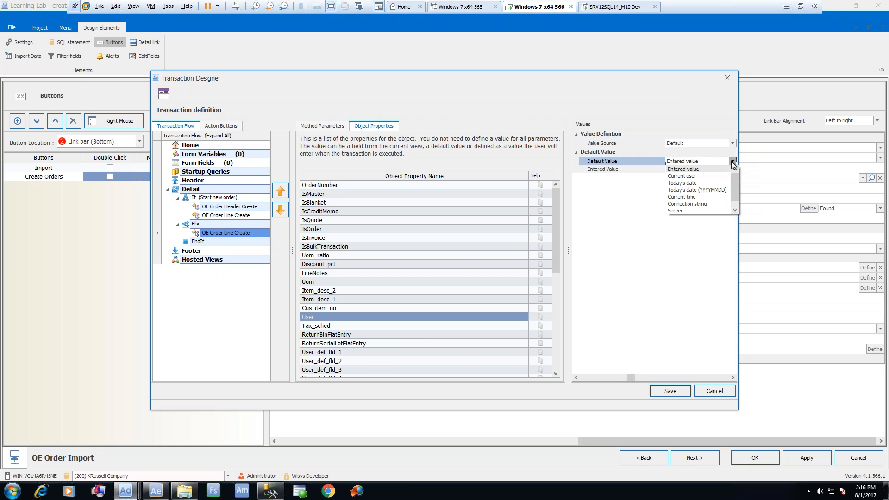
pyautogui.click(697, 176)
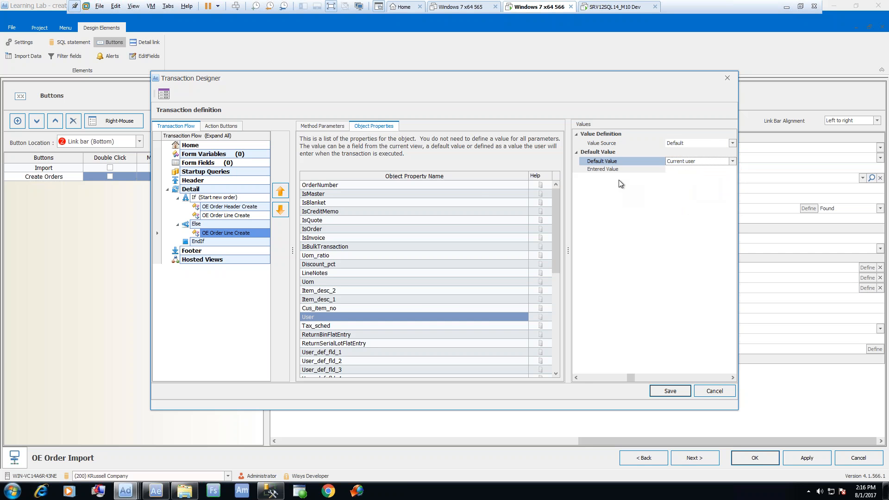
# Step: Give the User property of the If branch's OE Order Line Create a Default value source set to Current user
pyautogui.click(227, 217)
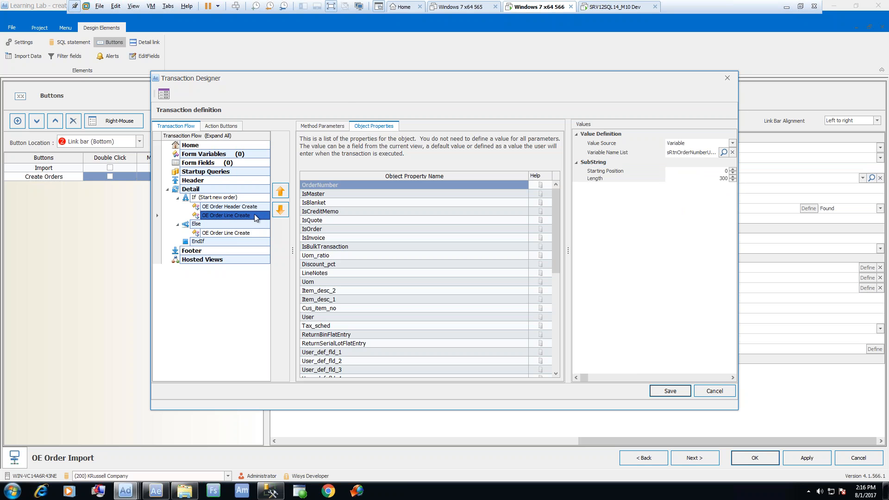
pyautogui.click(319, 318)
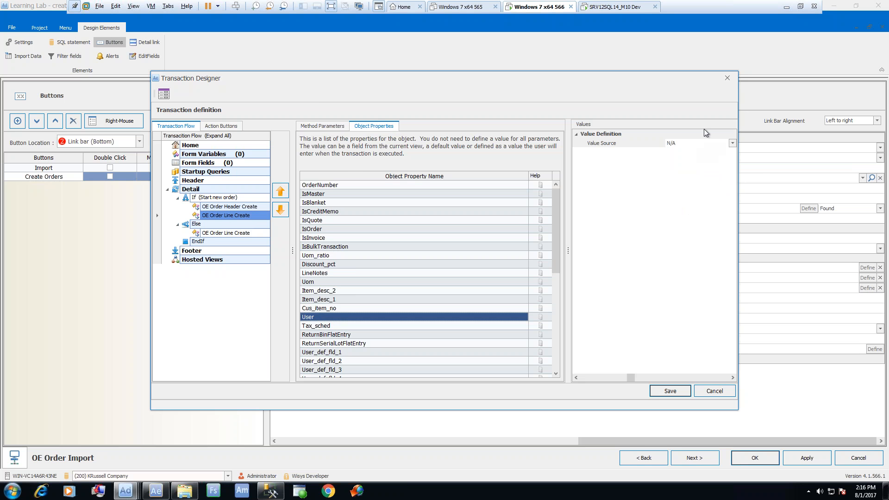
pyautogui.click(731, 143)
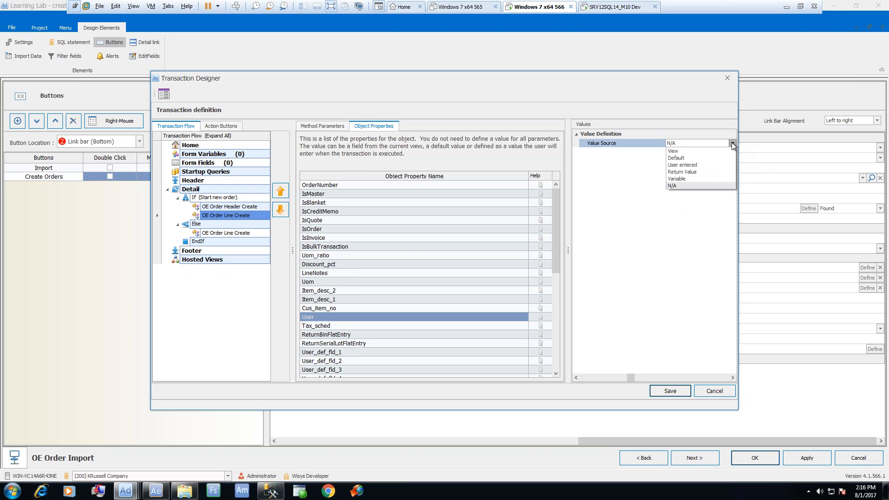
pyautogui.click(709, 158)
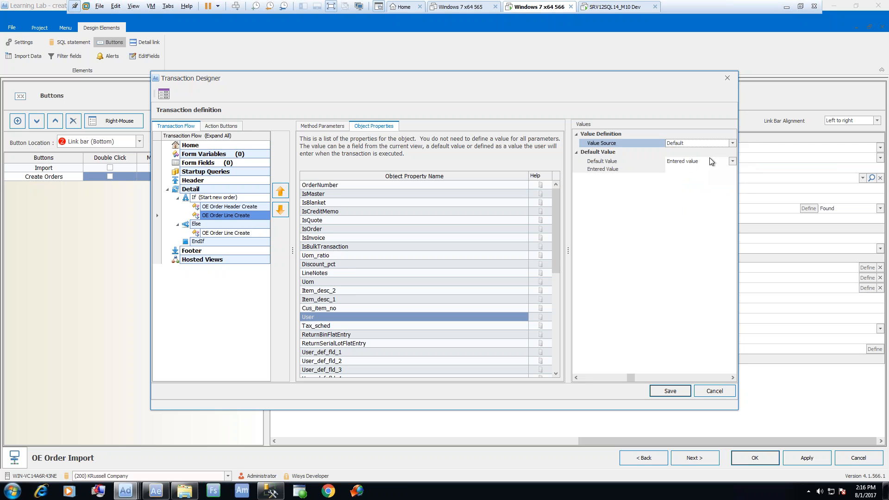
pyautogui.click(732, 161)
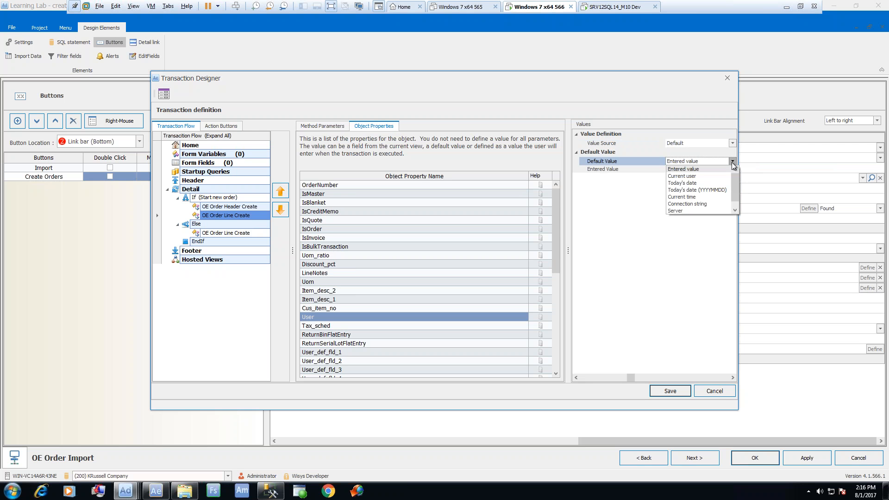
pyautogui.click(688, 176)
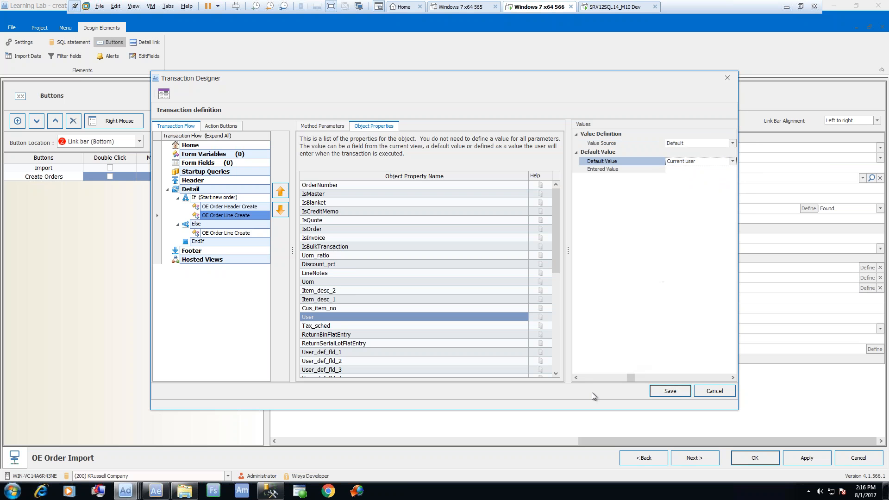
# Step: Review the Else branch order line's properties, save the transaction definition, and accept the OE Order Import design
pyautogui.click(212, 233)
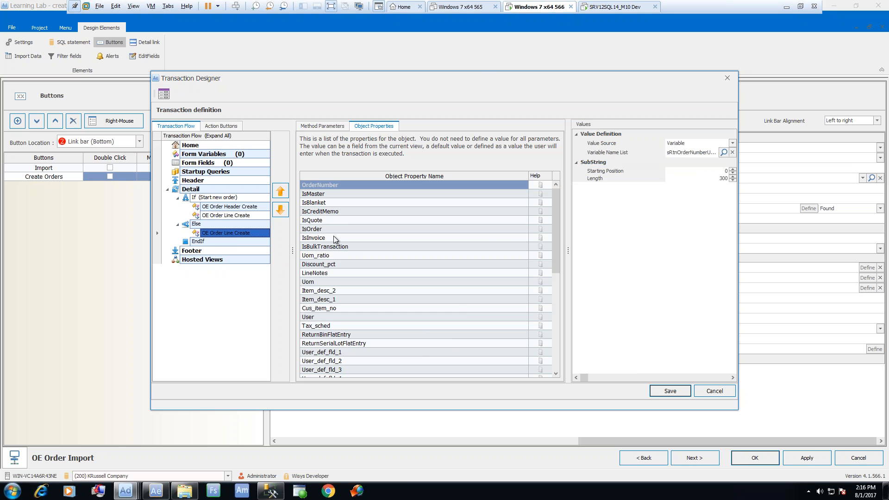
pyautogui.moveTo(555, 233); pyautogui.dragTo(562, 193)
pyautogui.click(670, 392)
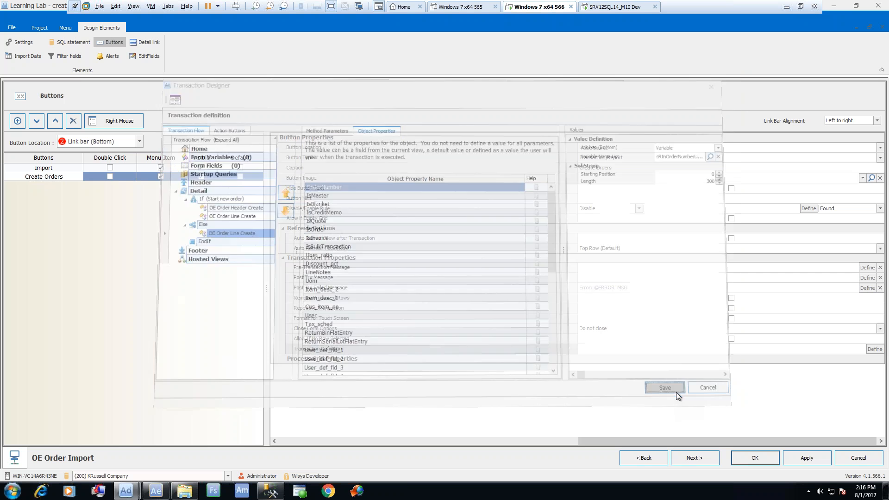
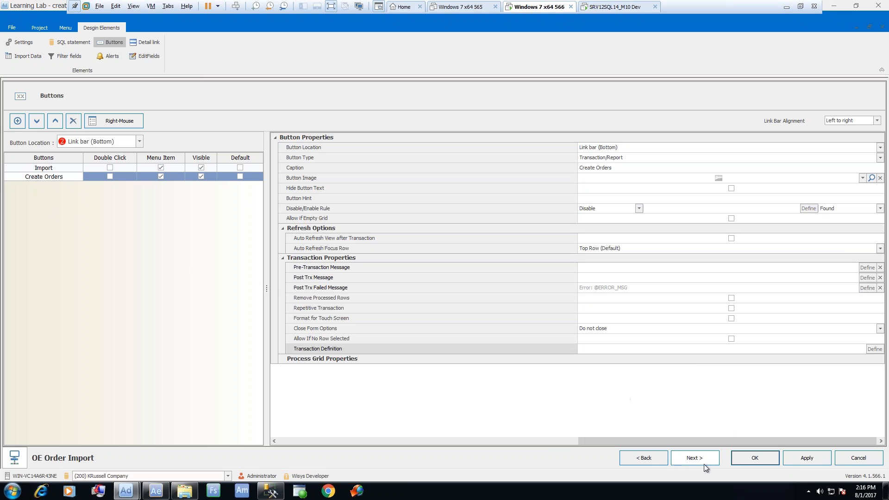
pyautogui.click(754, 454)
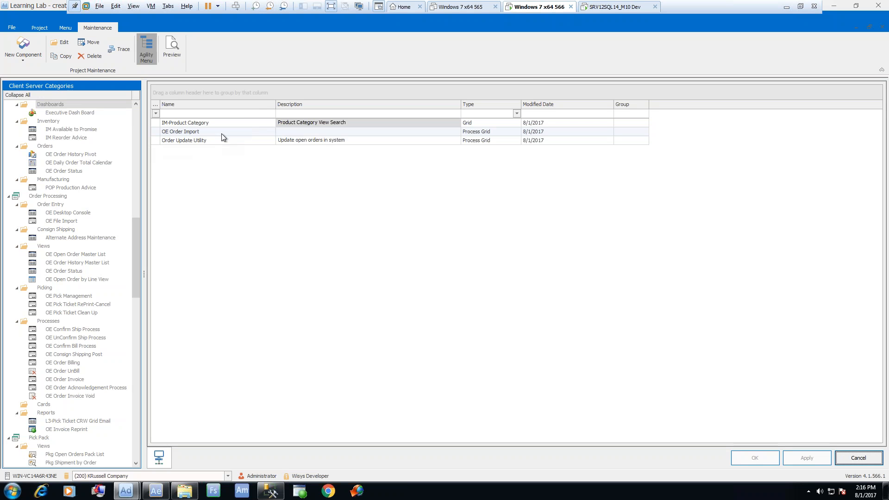
# Step: Preview the OE Order Import process grid and enlarge its window to show all columns
pyautogui.rightClick(249, 133)
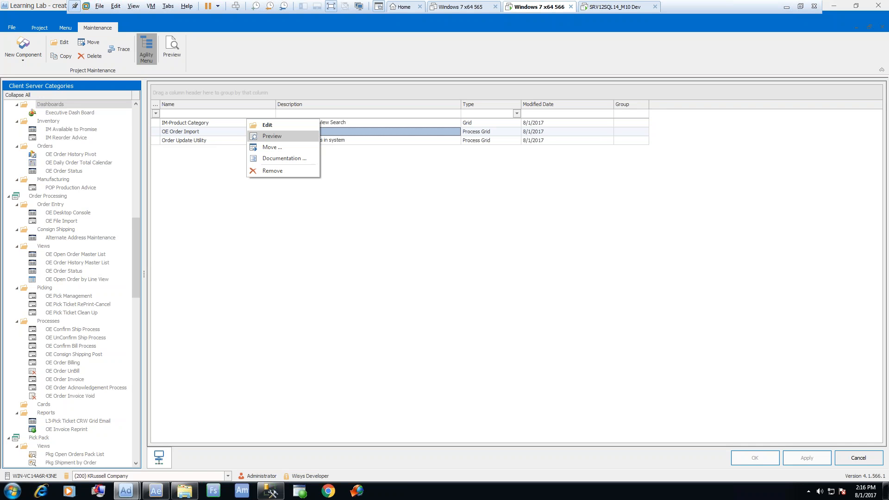
pyautogui.click(291, 138)
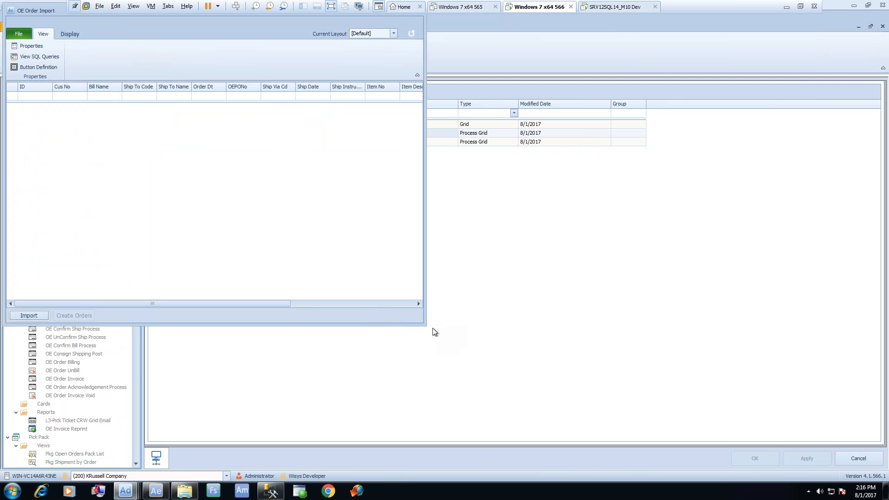
pyautogui.moveTo(426, 327); pyautogui.dragTo(727, 399)
pyautogui.moveTo(39, 12); pyautogui.dragTo(146, 82)
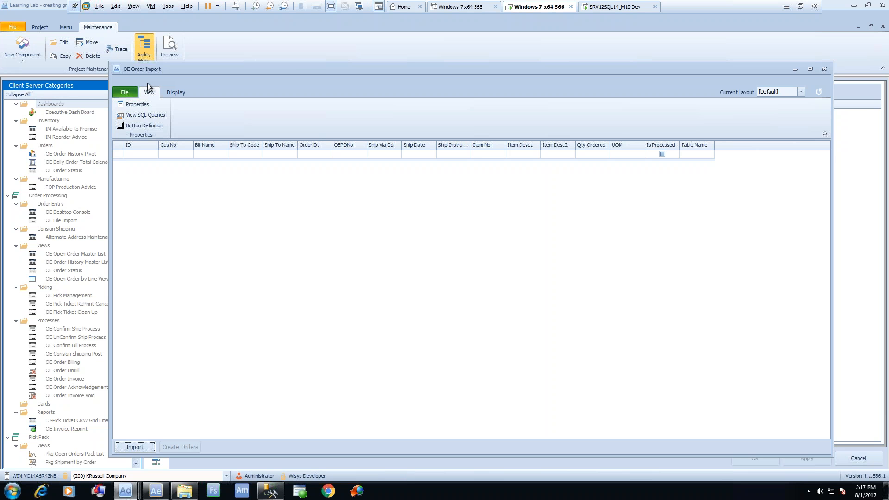
# Step: Import Import Order.xlsx through the wsImportOrders definition and widen the grid's Table Name and OEPONo columns
pyautogui.click(132, 448)
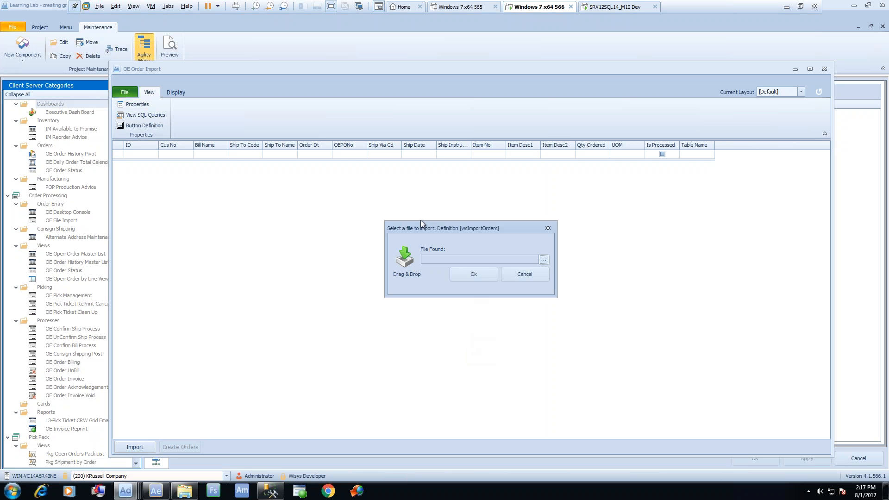
pyautogui.click(544, 259)
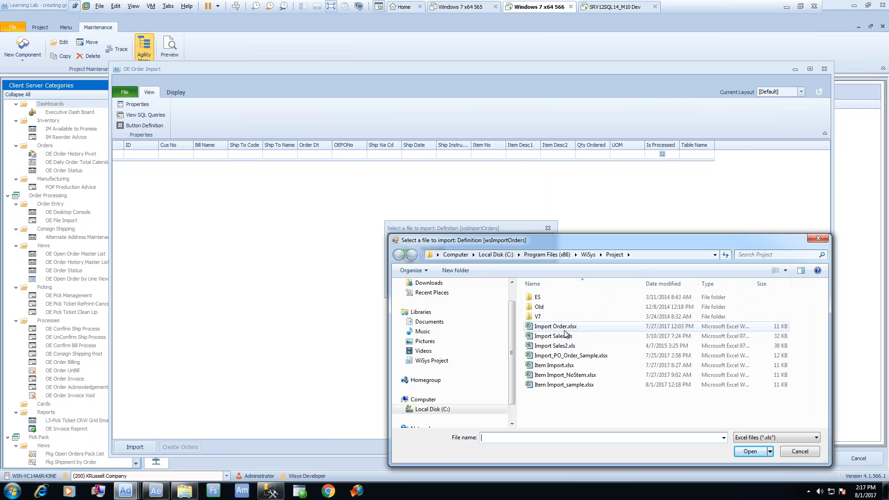
pyautogui.doubleClick(604, 326)
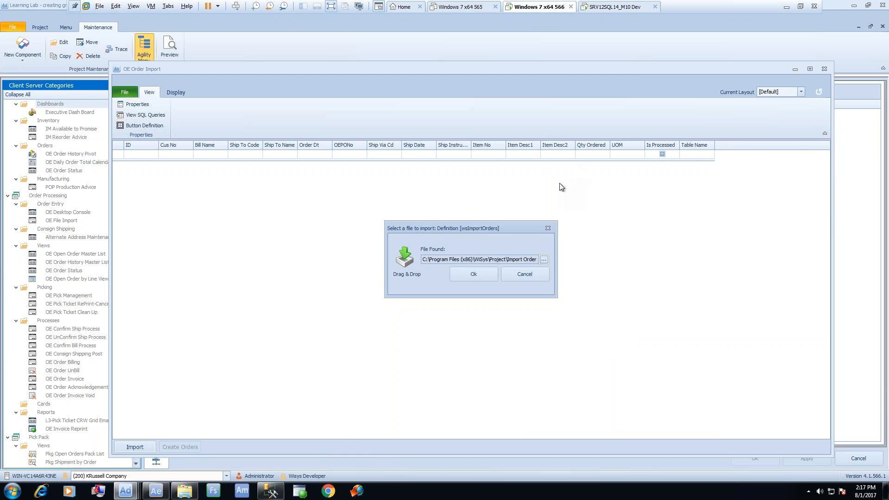
pyautogui.click(477, 277)
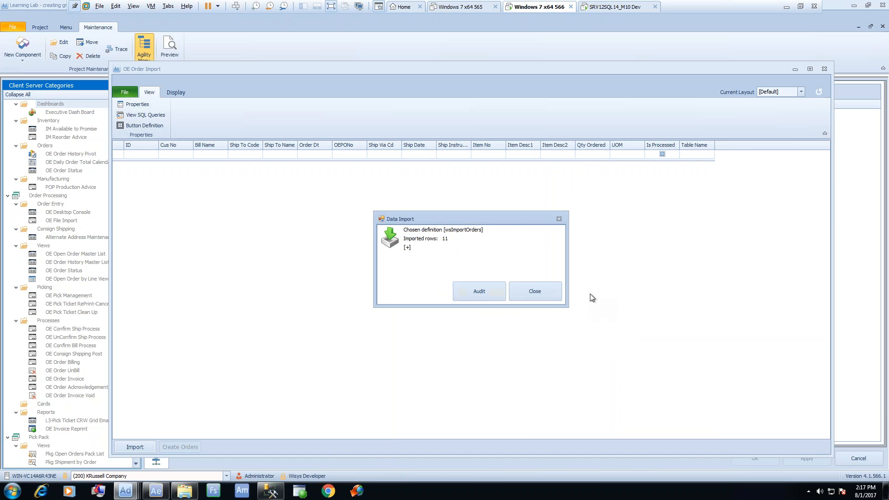
pyautogui.click(533, 294)
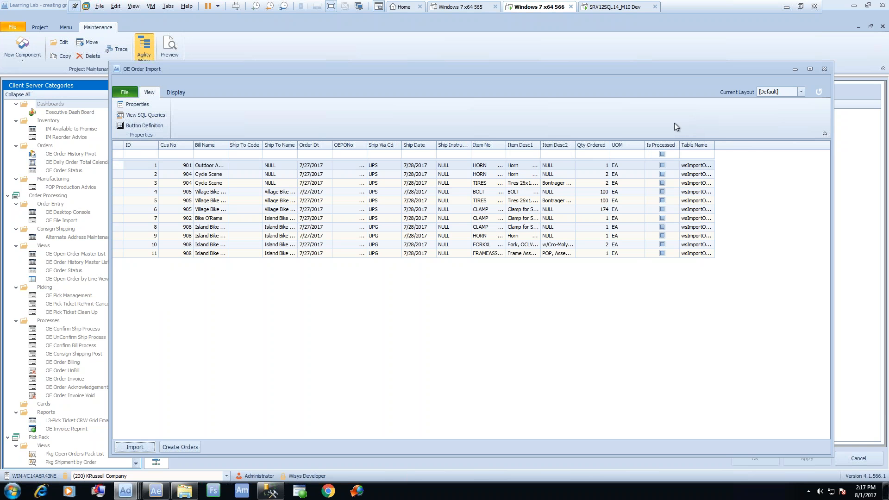
pyautogui.moveTo(715, 146); pyautogui.dragTo(756, 146)
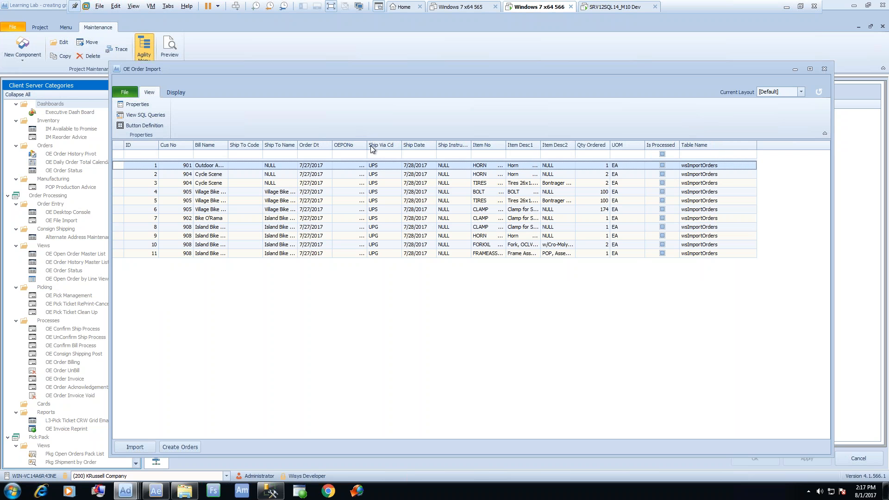
pyautogui.moveTo(368, 145); pyautogui.dragTo(386, 145)
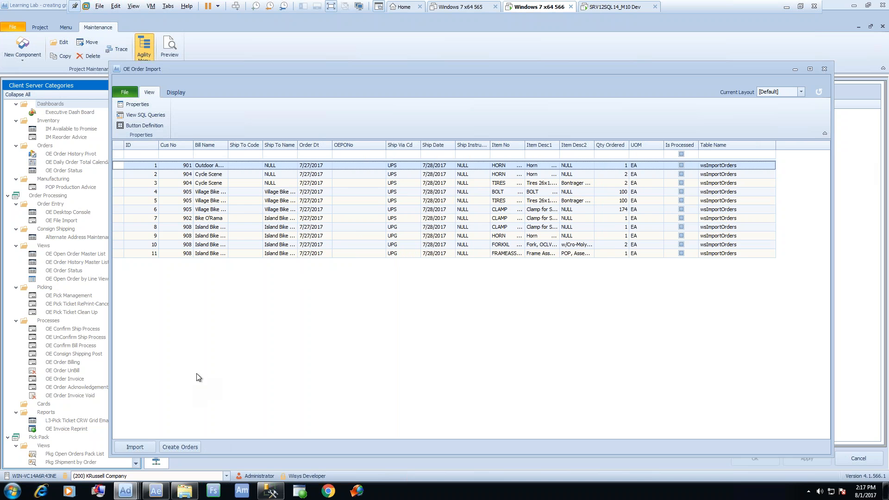
# Step: Switch to SQL Server Management Studio and open the rows of dbo.wsImportOrders to check the imported data
pyautogui.click(271, 491)
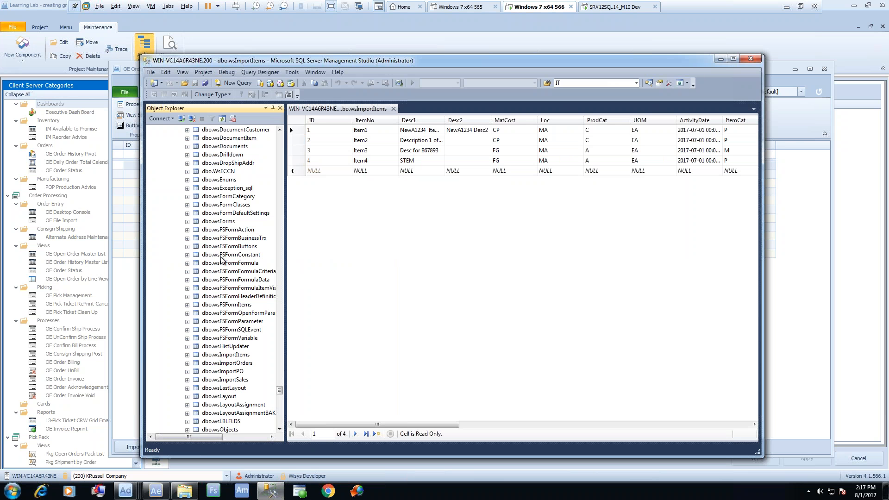
pyautogui.click(242, 364)
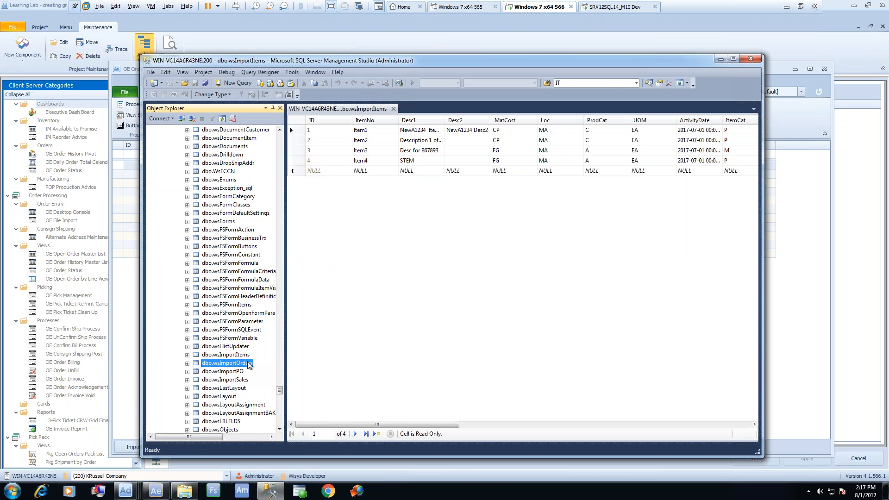
pyautogui.rightClick(249, 364)
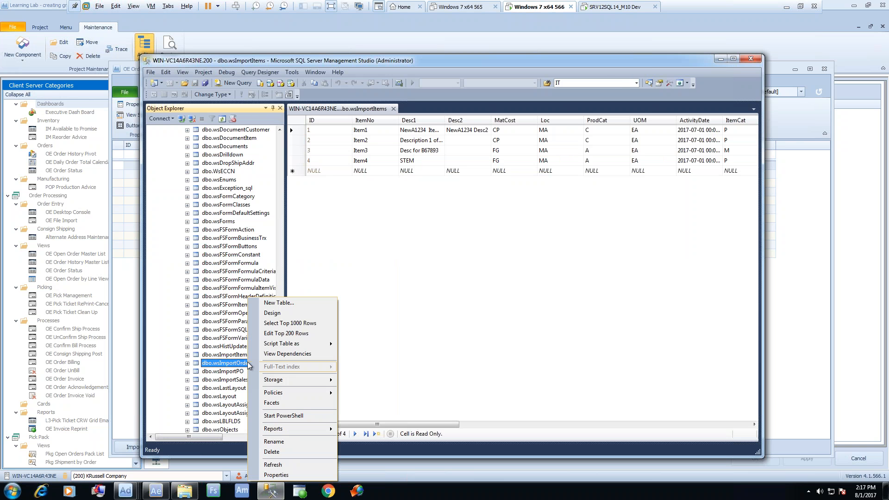
pyautogui.click(303, 334)
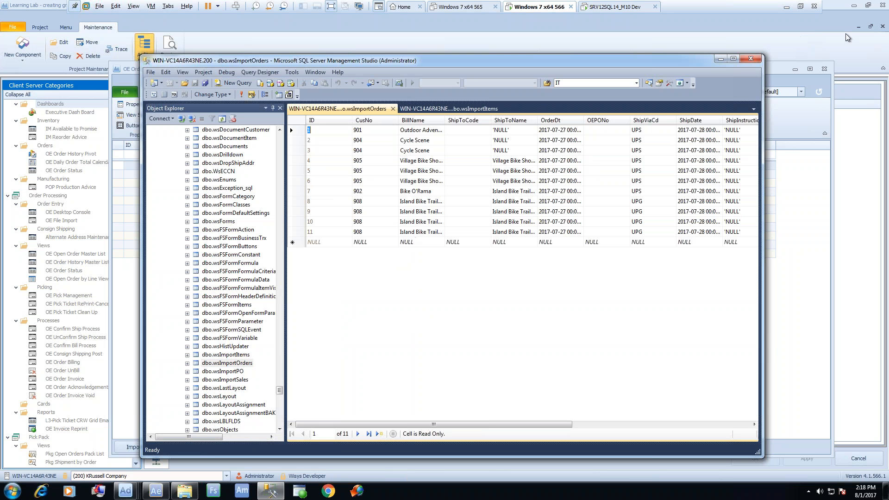
# Step: Return to the OE Order Import preview and run Create Orders on the imported rows
pyautogui.click(812, 114)
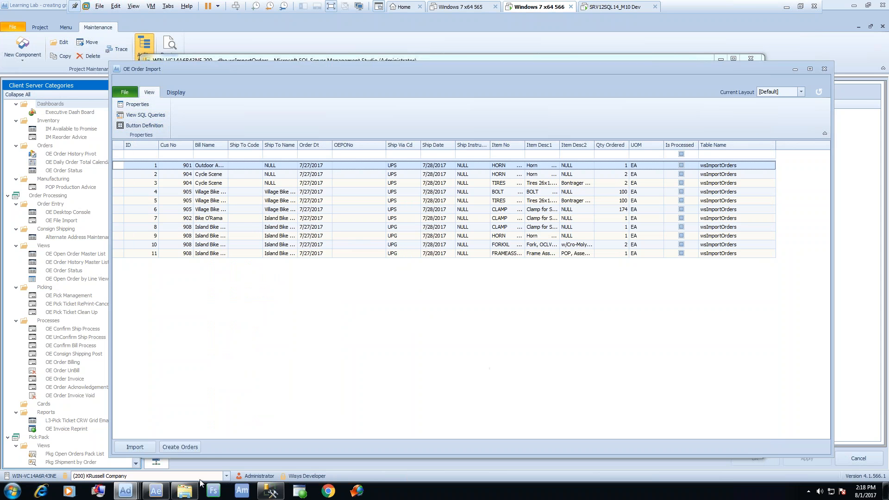
pyautogui.click(182, 445)
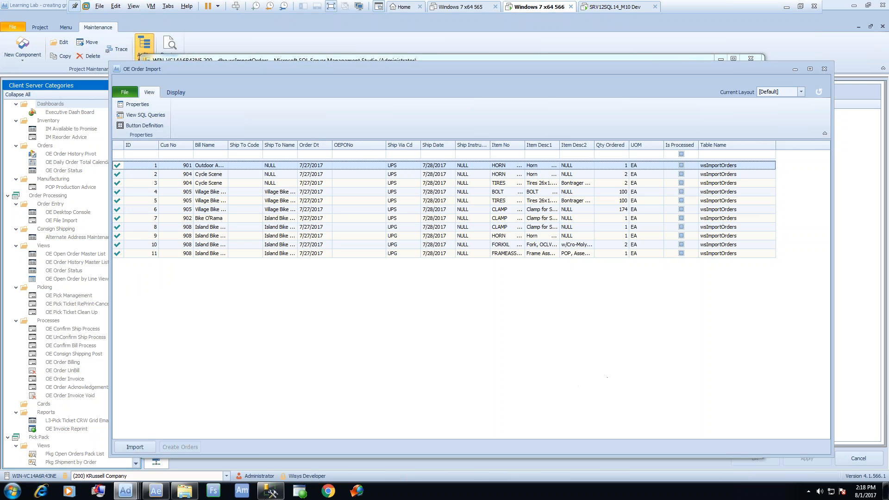
# Step: Switch to Wisys Agility Explorer and load the Booked orders for all dates in the OE Order Status view
pyautogui.click(156, 490)
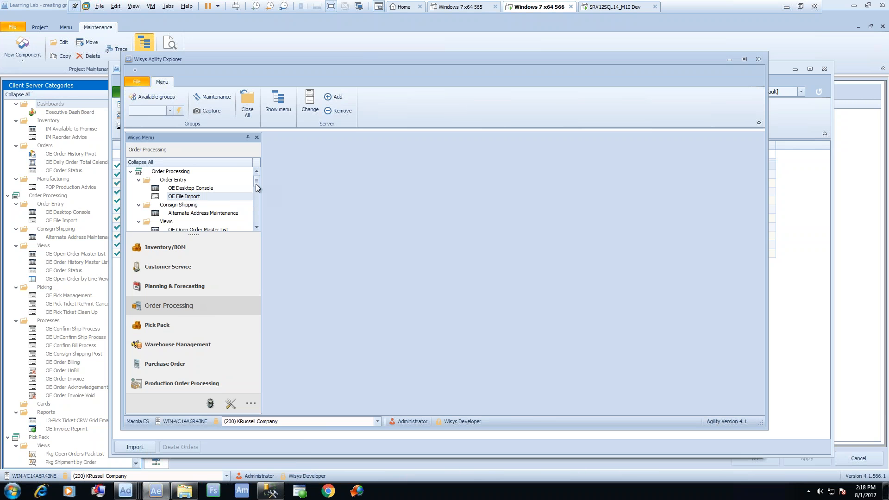
pyautogui.moveTo(257, 186); pyautogui.dragTo(256, 195)
pyautogui.click(194, 199)
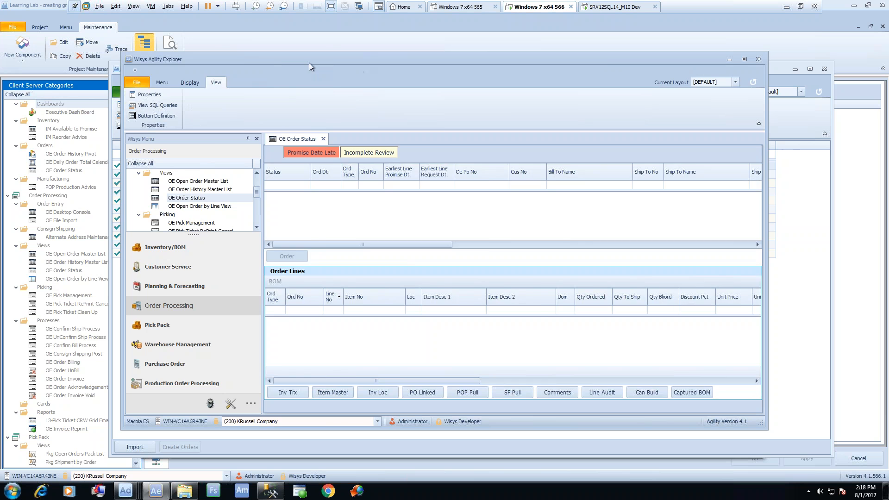
pyautogui.moveTo(240, 60); pyautogui.dragTo(565, 124)
pyautogui.click(828, 303)
pyautogui.moveTo(773, 70); pyautogui.dragTo(652, 79)
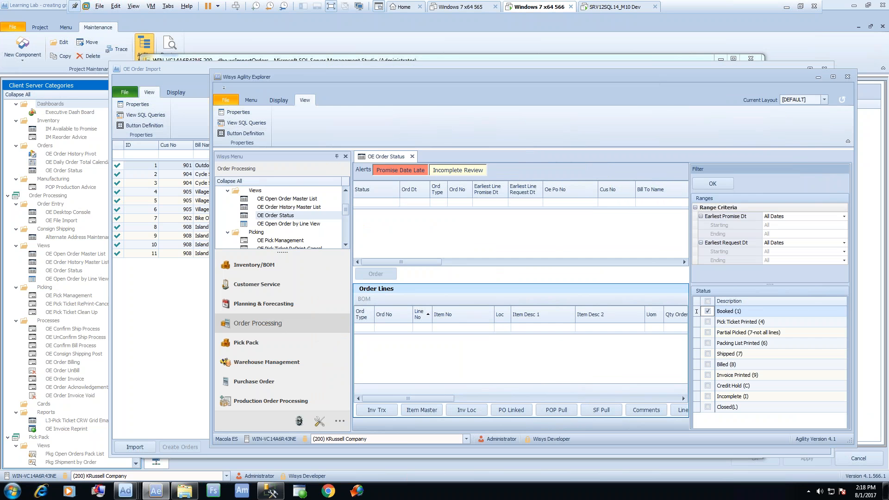
pyautogui.click(709, 184)
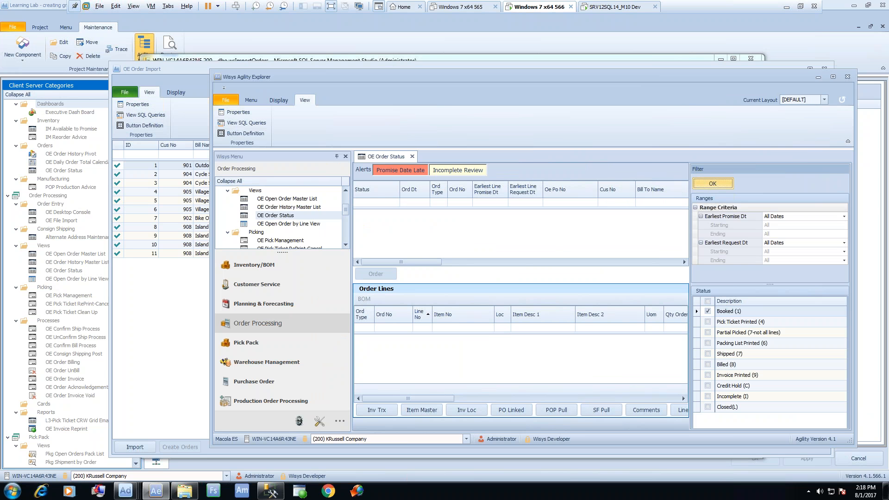
# Step: Sort the orders by order date descending, inspect the first Island Bike Trail order's lines, and return to the import preview
pyautogui.click(423, 191)
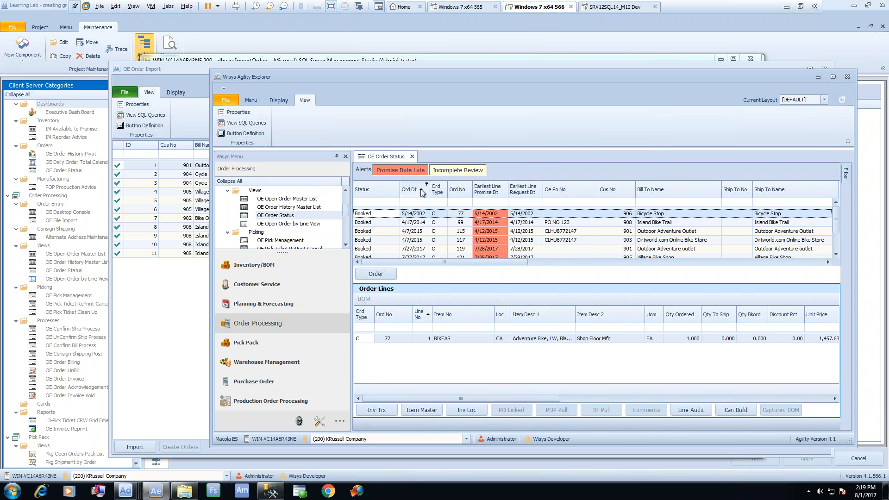
pyautogui.click(423, 192)
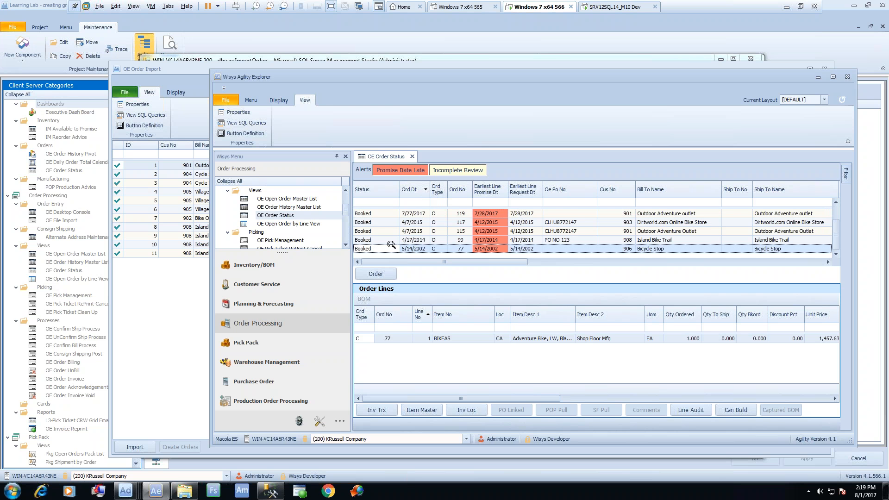
pyautogui.moveTo(835, 238); pyautogui.dragTo(837, 213)
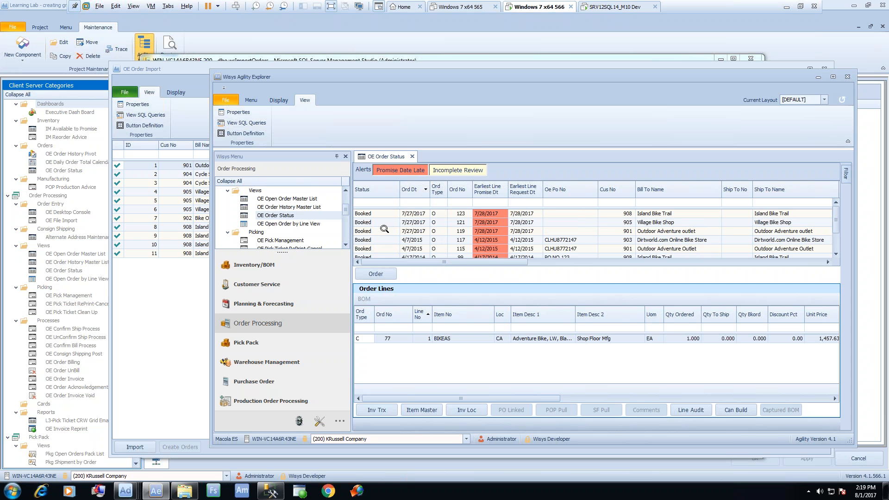
pyautogui.click(401, 215)
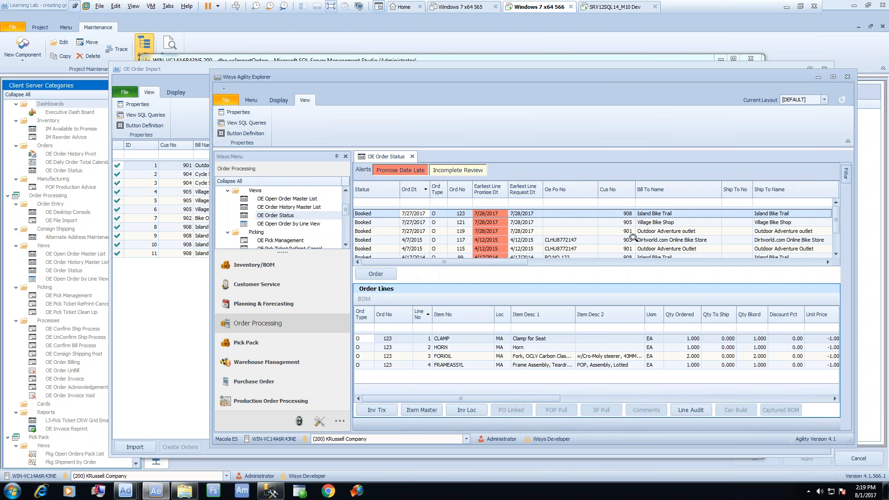
pyautogui.moveTo(835, 223)
pyautogui.mouseDown()
pyautogui.moveTo(836, 237)
pyautogui.moveTo(833, 212)
pyautogui.moveTo(833, 239)
pyautogui.moveTo(832, 223)
pyautogui.mouseUp()
pyautogui.click(819, 77)
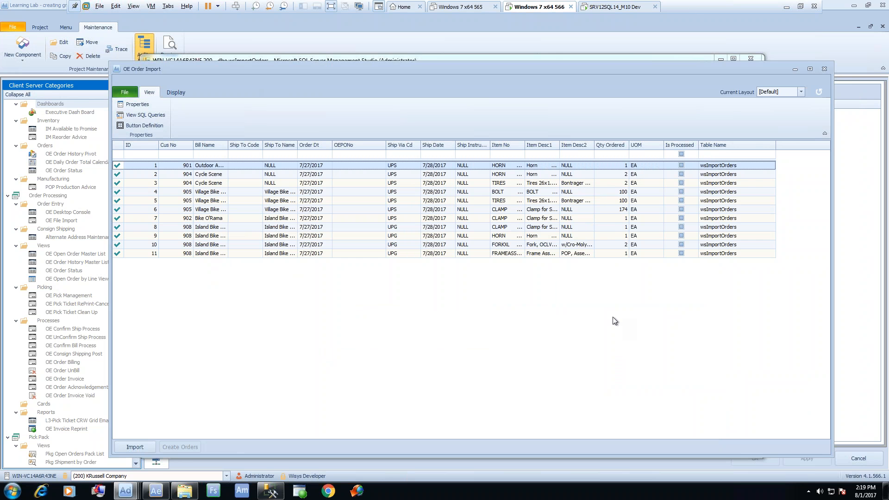
# Step: Minimize the order import preview, switch to the Item Import Design Studio window, enlarge it, and open the Item Import process grid
pyautogui.click(795, 70)
pyautogui.click(126, 492)
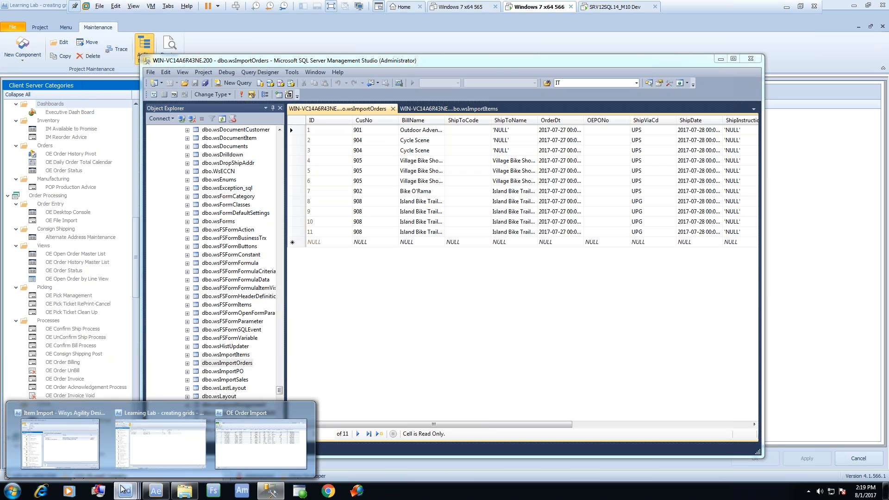
pyautogui.click(68, 442)
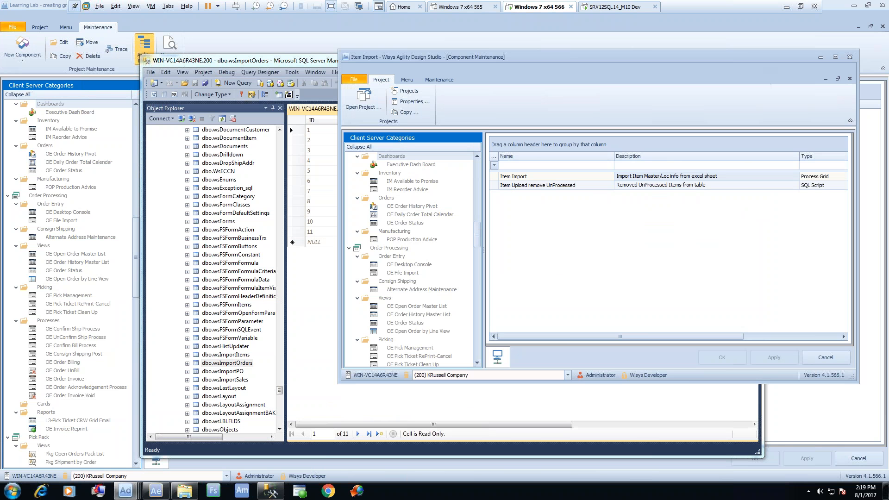
pyautogui.moveTo(720, 56); pyautogui.dragTo(439, 81)
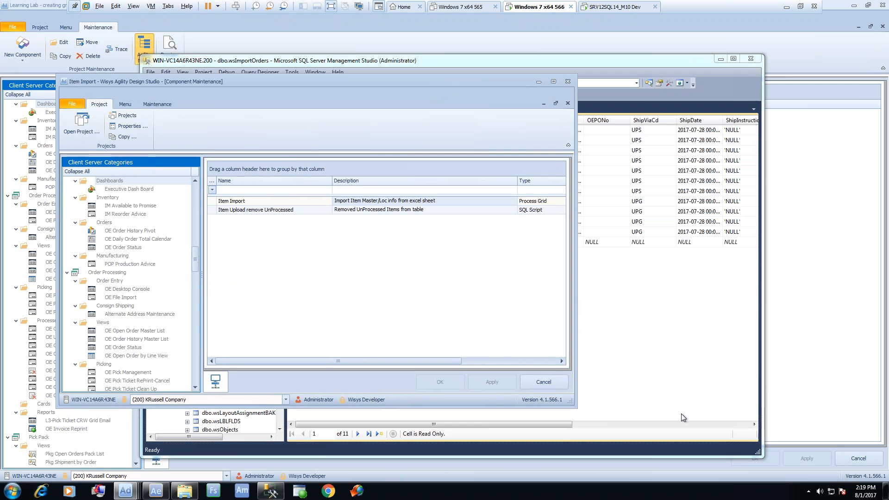
pyautogui.moveTo(574, 409); pyautogui.dragTo(855, 460)
pyautogui.click(298, 198)
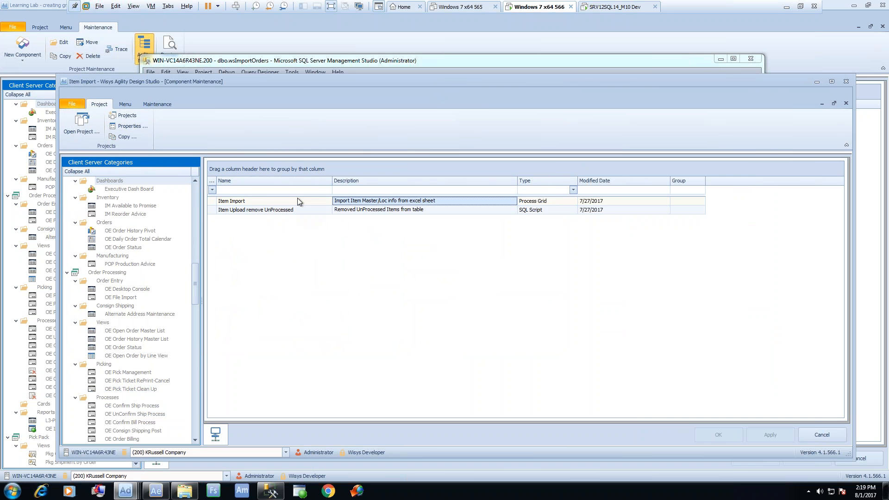
pyautogui.doubleClick(277, 203)
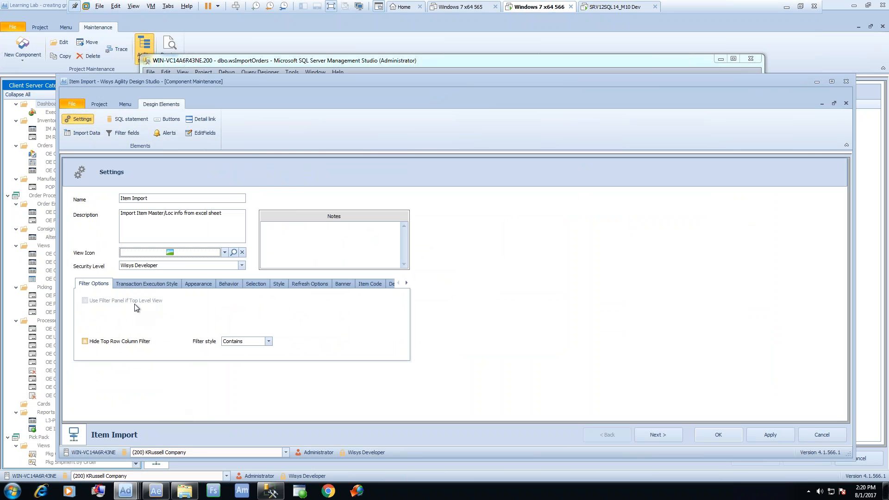
# Step: Review Item Import's appearance and behavior settings, its wsImportItems data import definition, SQL statement and filter columns
pyautogui.click(206, 285)
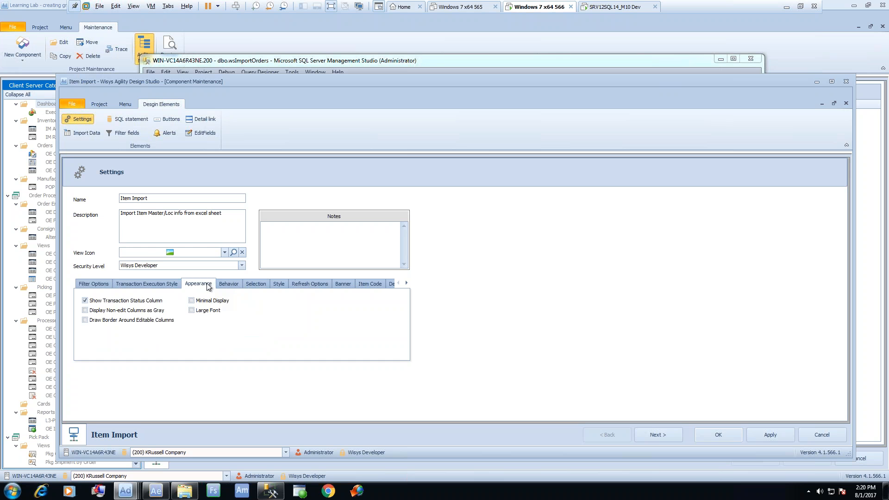
pyautogui.click(228, 284)
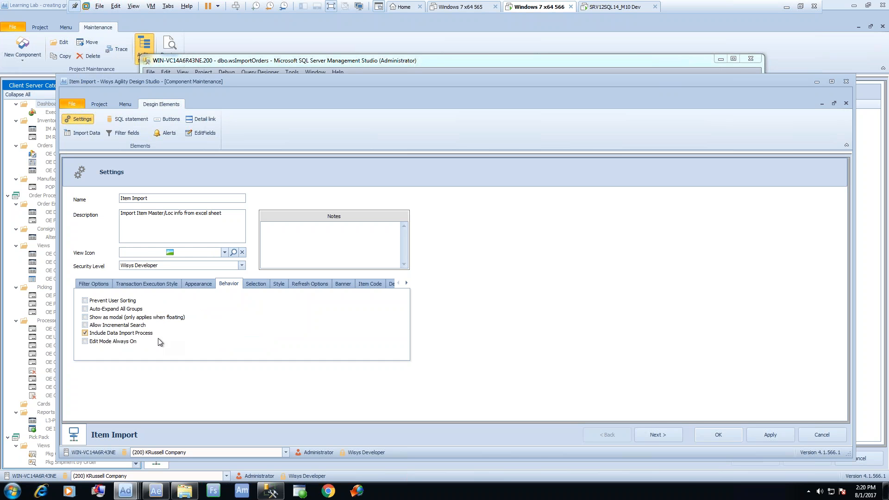
pyautogui.click(665, 433)
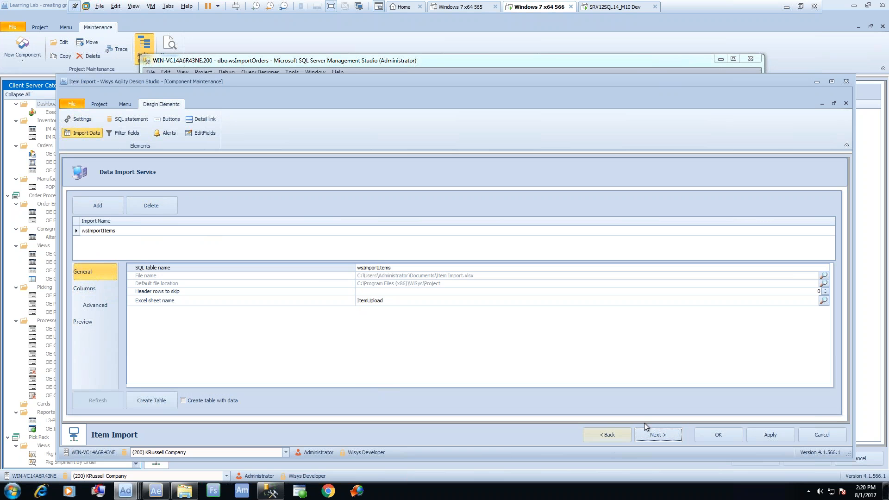
pyautogui.click(660, 432)
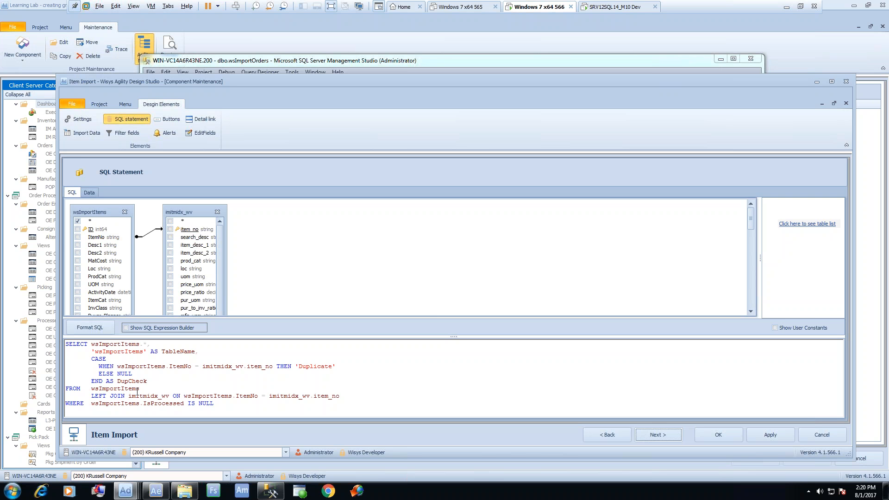
pyautogui.click(660, 434)
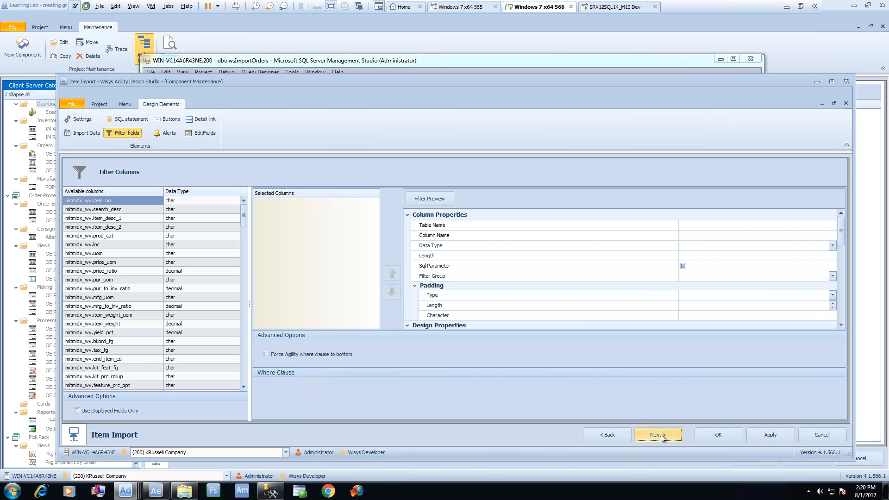
# Step: Review the Import, Create Items and Del UnProcess buttons, the DupCheck alert and its SQL, then close the Item Import design
pyautogui.click(660, 434)
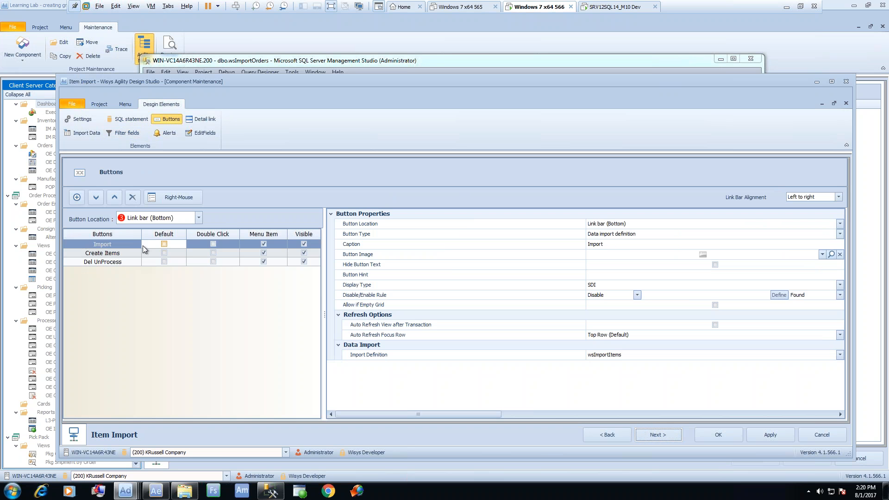
pyautogui.click(118, 253)
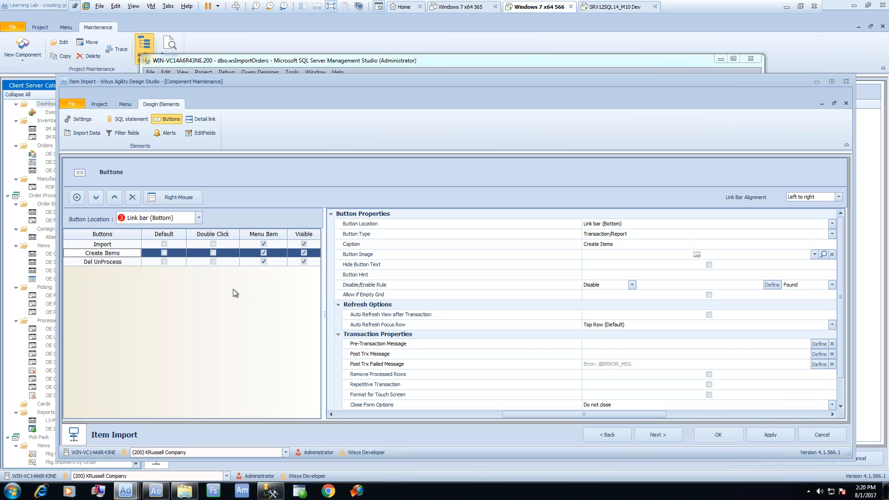
pyautogui.click(83, 262)
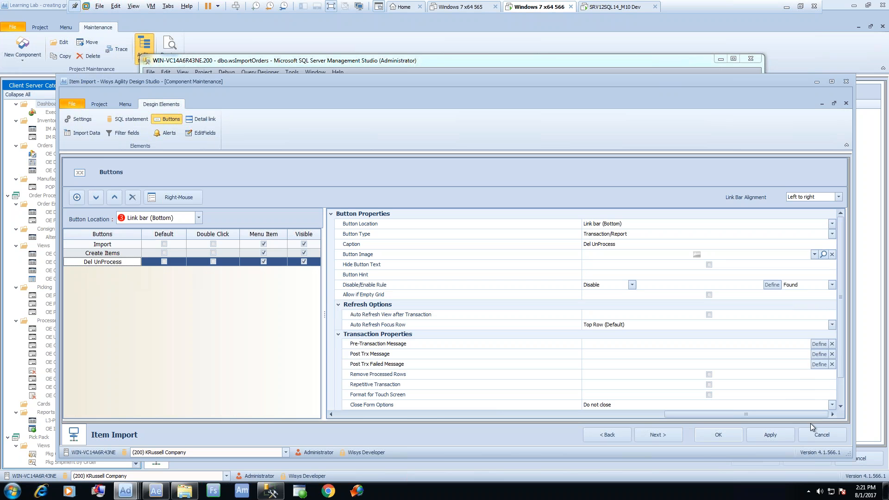
pyautogui.click(657, 435)
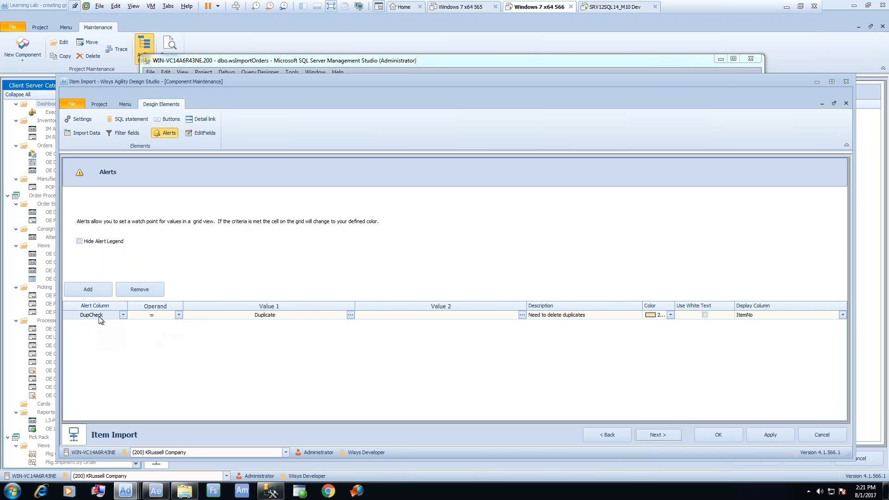
pyautogui.click(132, 119)
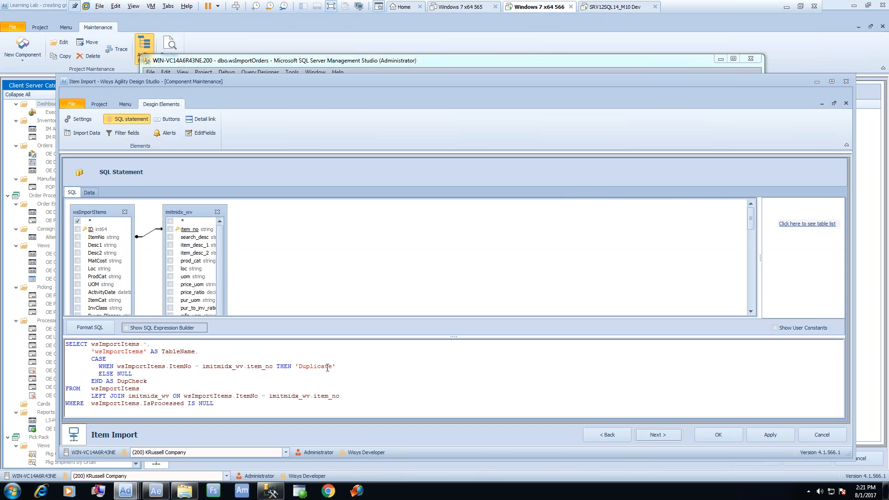
pyautogui.click(716, 437)
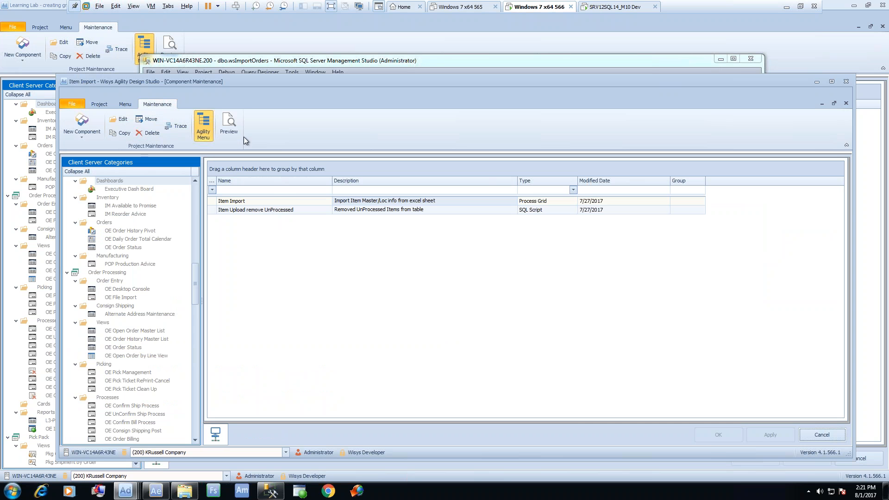
# Step: Preview Item Import and import Item Import.xlsx from the WiSys Project folder
pyautogui.click(235, 123)
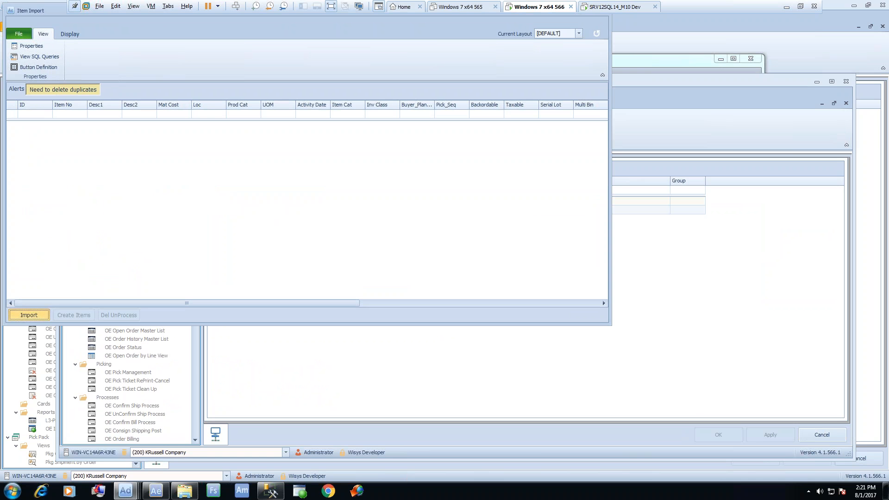
pyautogui.click(21, 316)
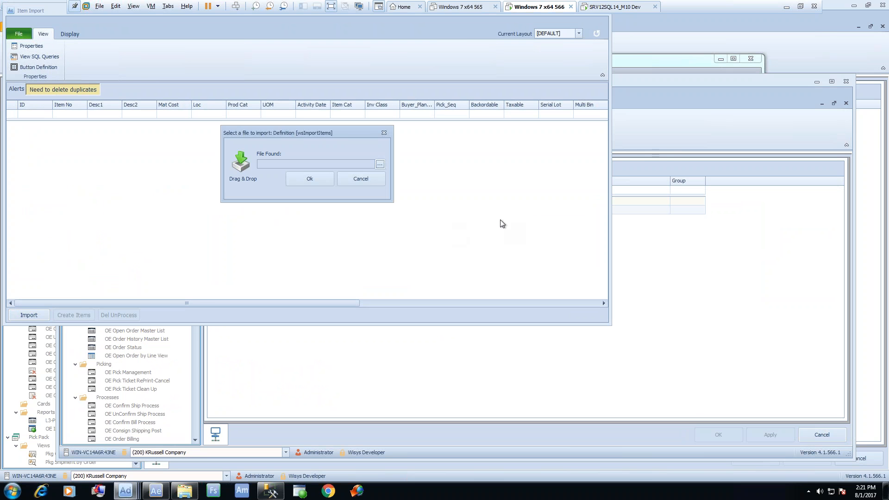
pyautogui.click(380, 164)
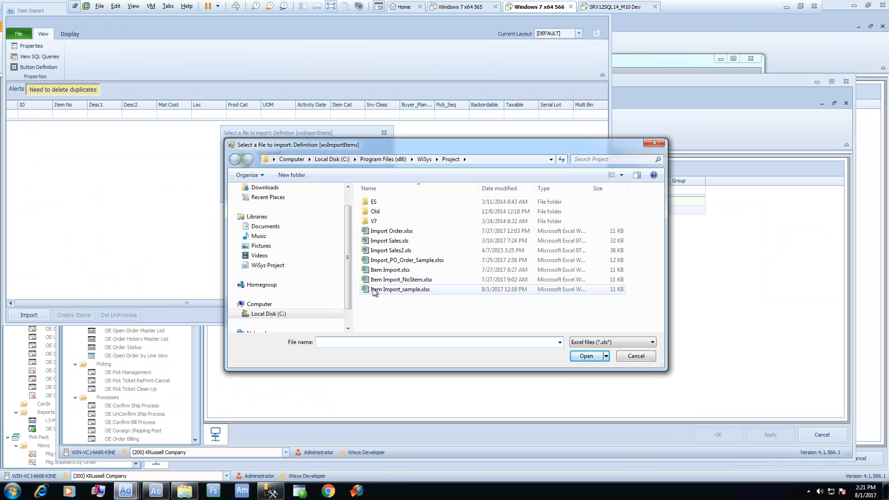
pyautogui.doubleClick(397, 270)
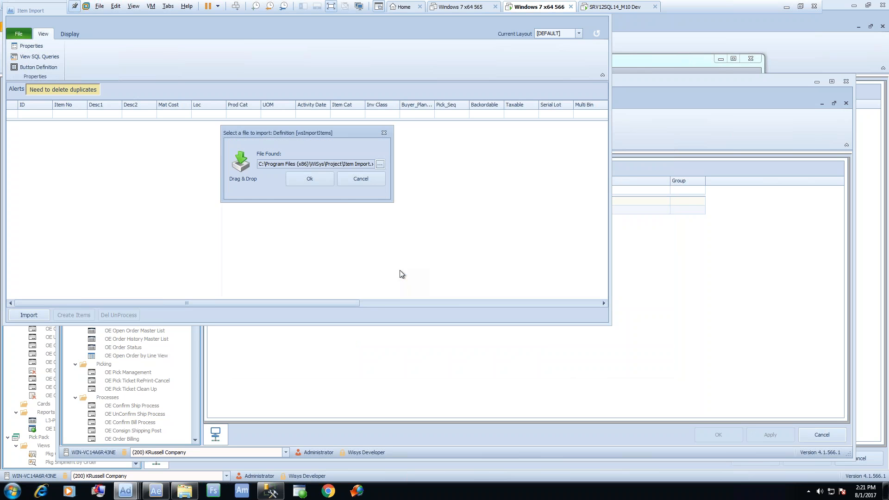
pyautogui.click(307, 176)
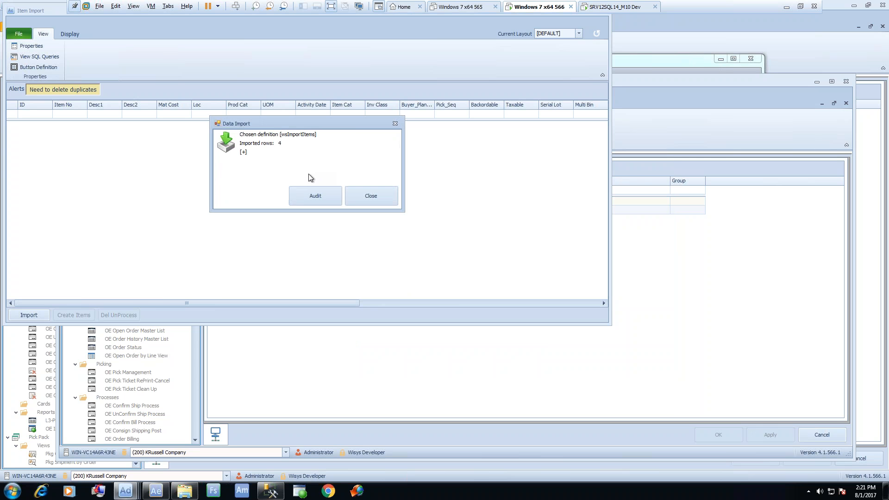
pyautogui.click(358, 199)
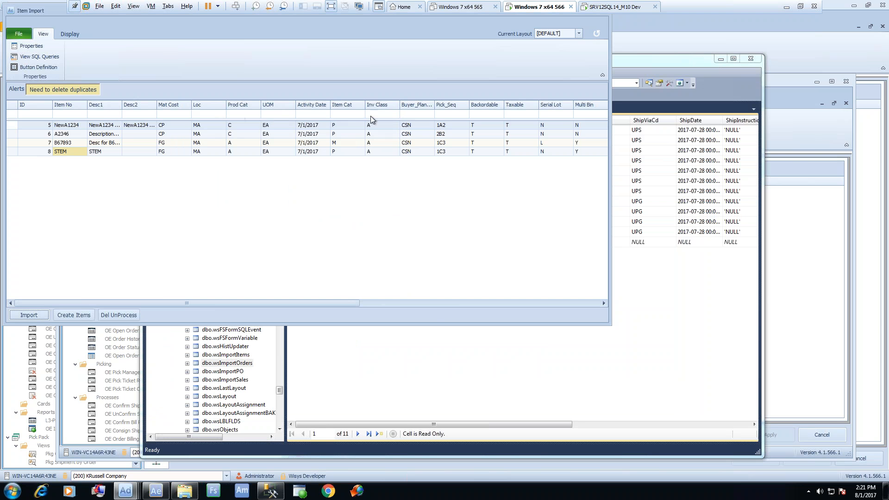
# Step: Try to run Create Items on the imported rows, dismiss the error message, and refresh the grid
pyautogui.moveTo(349, 302); pyautogui.dragTo(276, 307)
pyautogui.click(79, 316)
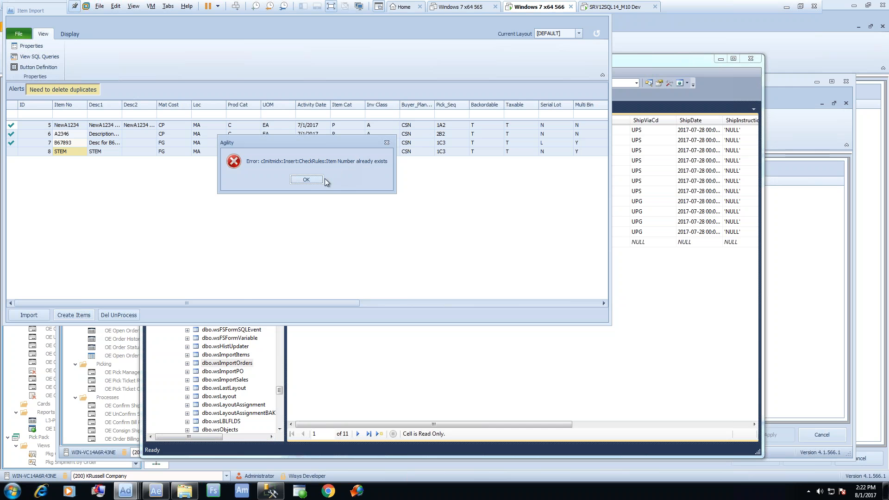
pyautogui.click(306, 180)
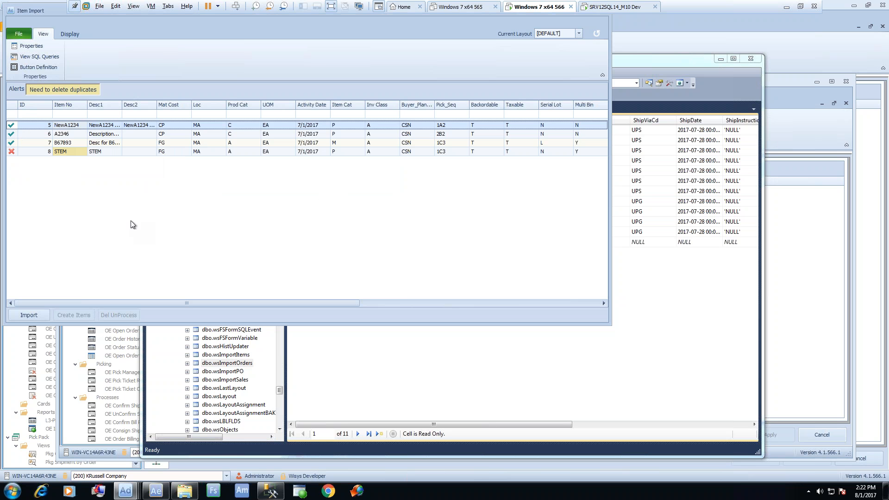
pyautogui.click(598, 34)
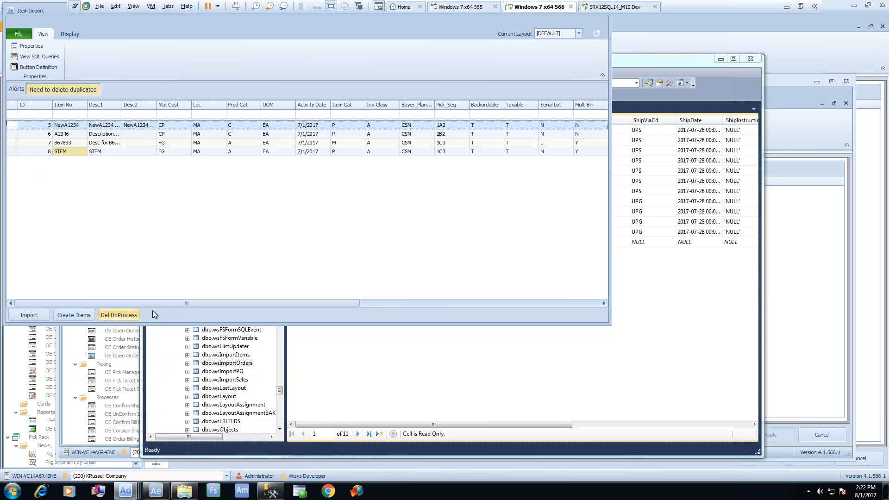
# Step: Switch to SQL Server Management Studio, requery dbo.wsImportItems, and check the IsProcessed column of the imported rows
pyautogui.click(659, 296)
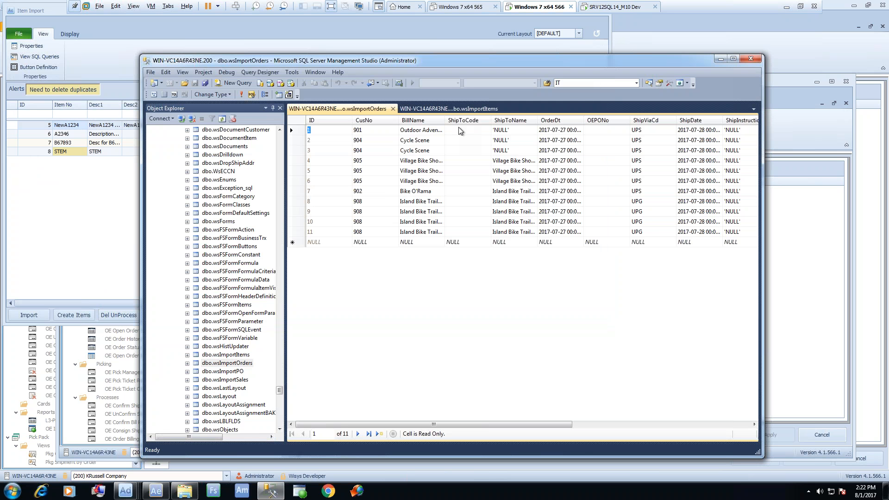
pyautogui.click(454, 108)
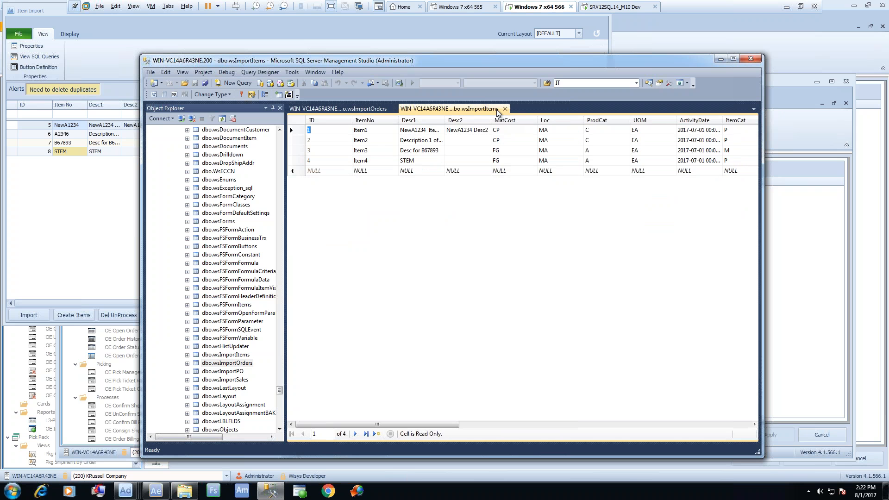
pyautogui.click(241, 94)
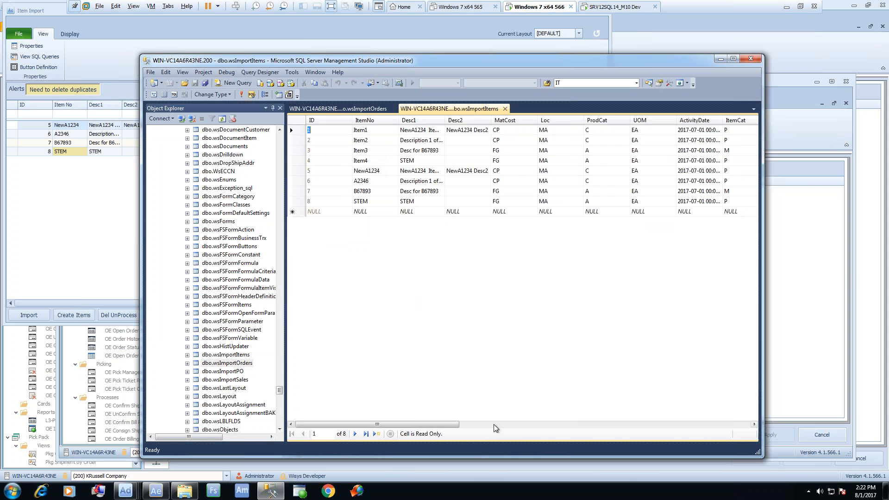
pyautogui.moveTo(456, 424); pyautogui.dragTo(521, 424)
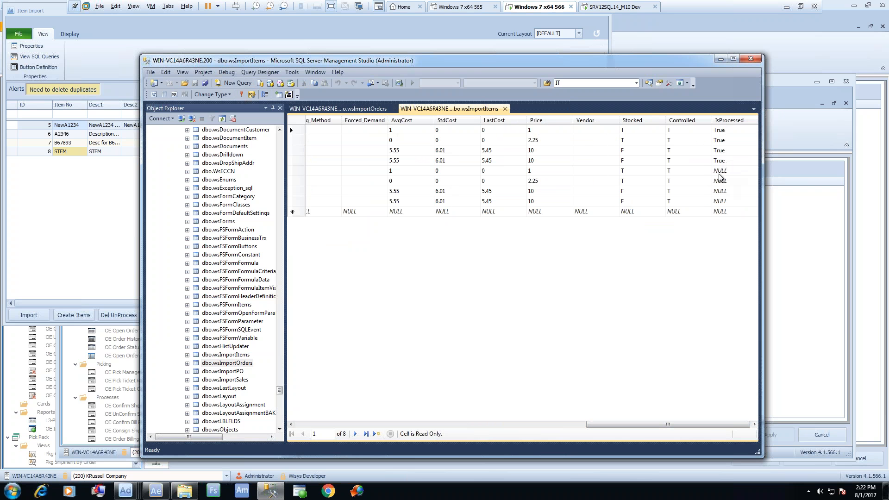
# Step: Return to the Item Import preview, run Del UnProcess on the imported rows, and refresh the grid
pyautogui.click(81, 216)
pyautogui.click(117, 315)
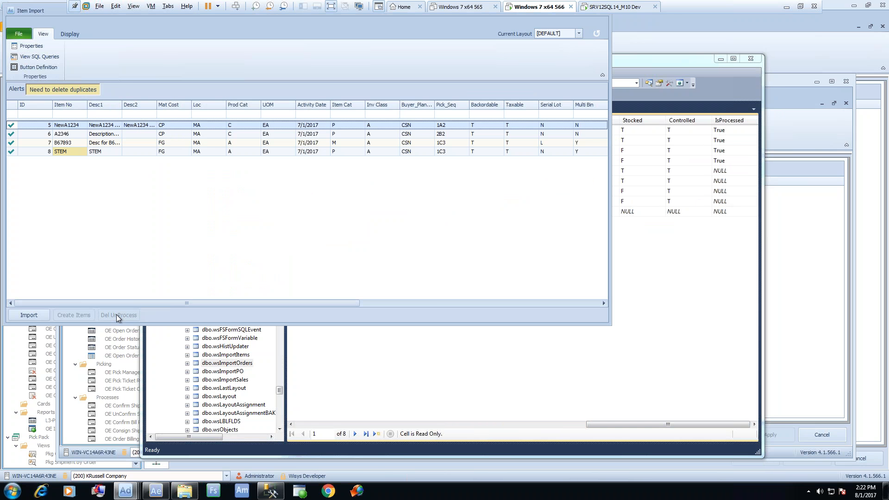
pyautogui.click(600, 33)
# Step: Switch back to Management Studio and requery dbo.wsImportItems to check the rows left after the deletion
pyautogui.click(726, 290)
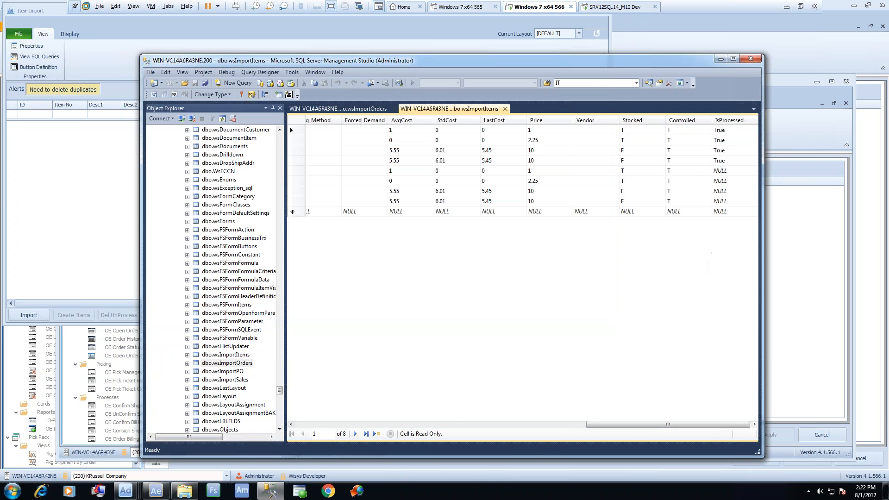
pyautogui.click(242, 95)
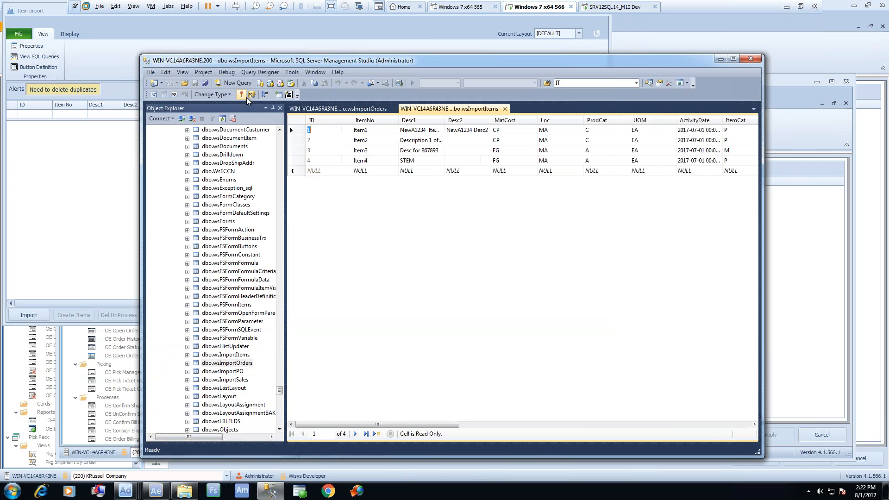
pyautogui.moveTo(436, 425); pyautogui.dragTo(749, 394)
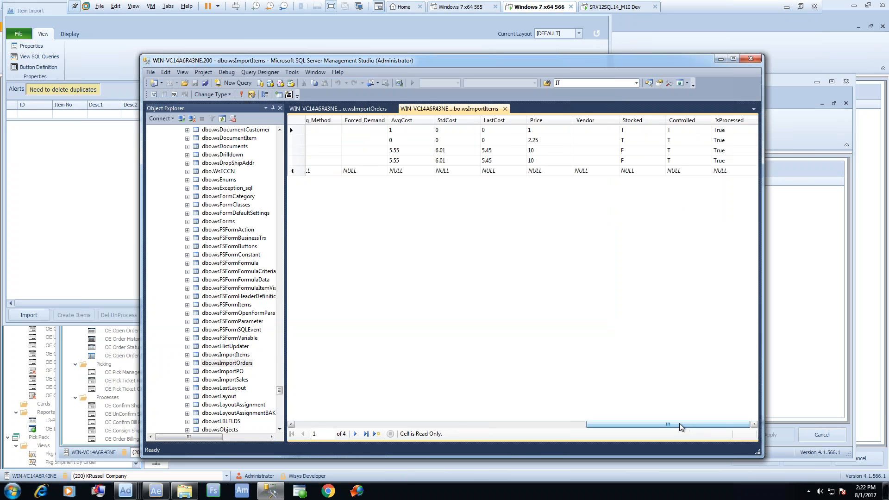
pyautogui.moveTo(694, 424); pyautogui.dragTo(373, 434)
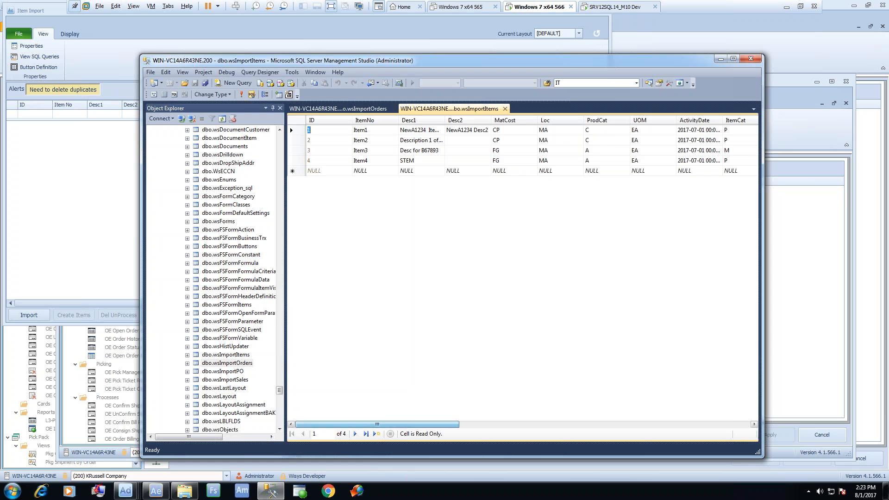
# Step: Return to the Item Import preview, import the file Item Import_NoStem.xlsx, and close the import summary
pyautogui.click(40, 174)
pyautogui.click(30, 315)
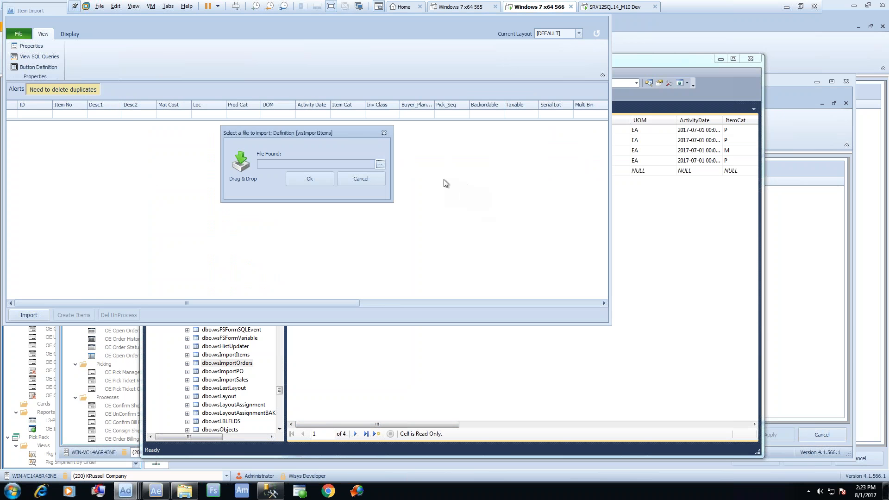
pyautogui.click(379, 164)
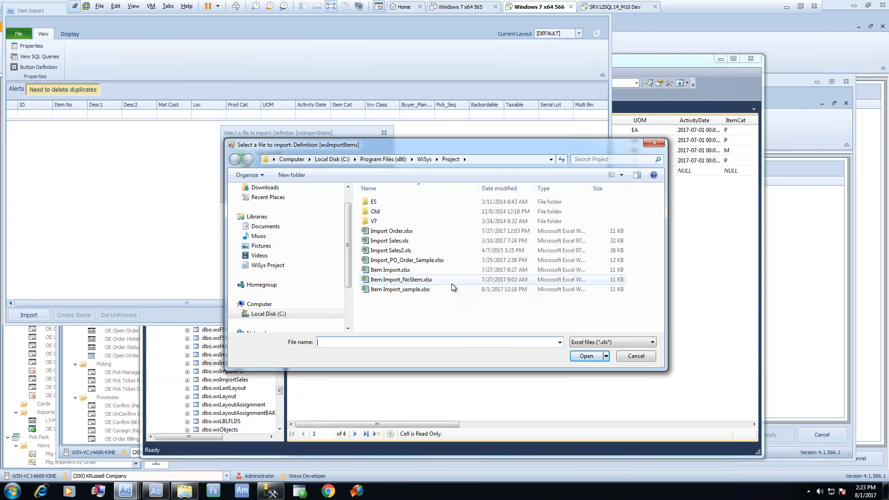
pyautogui.click(426, 282)
pyautogui.doubleClick(443, 279)
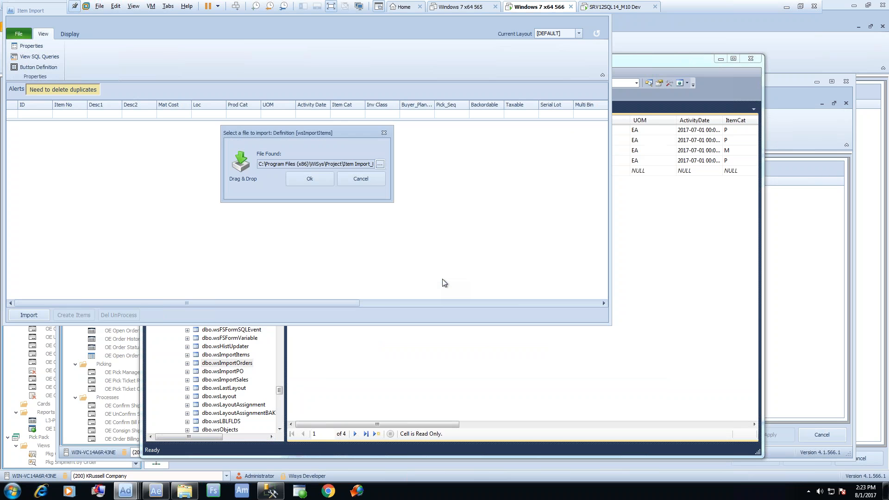
pyautogui.click(310, 179)
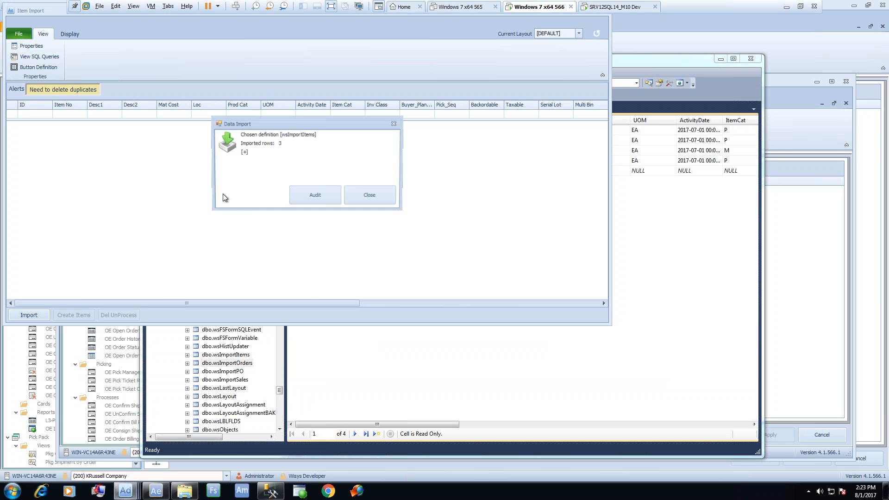
pyautogui.click(374, 193)
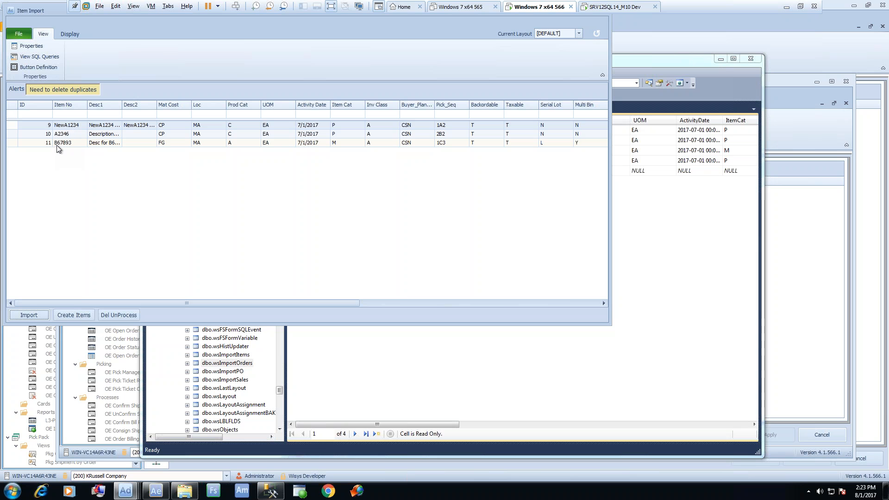
pyautogui.click(29, 316)
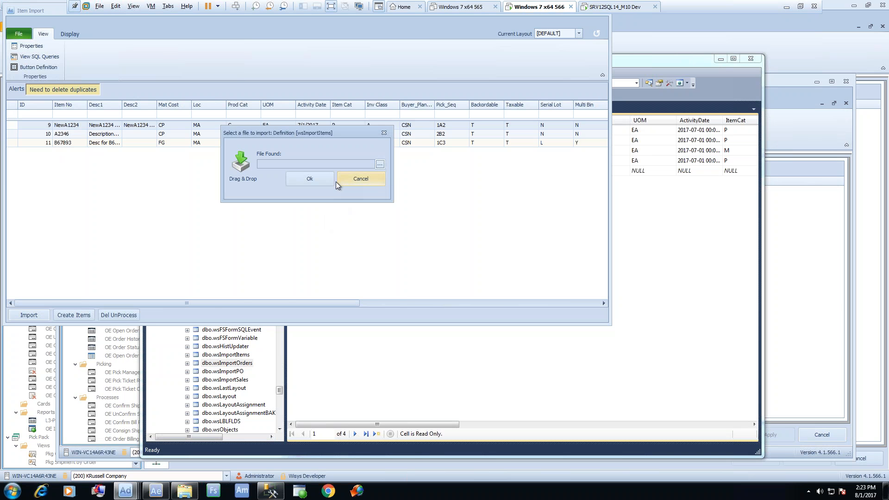
pyautogui.click(379, 165)
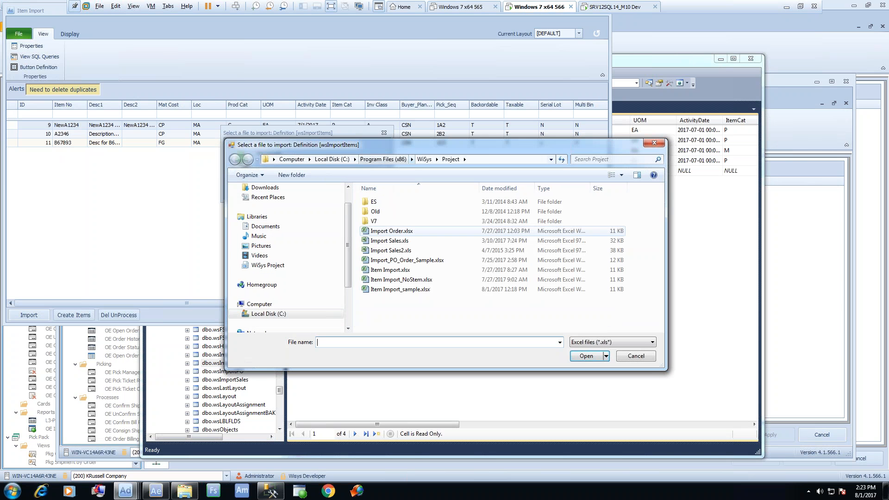
pyautogui.click(642, 360)
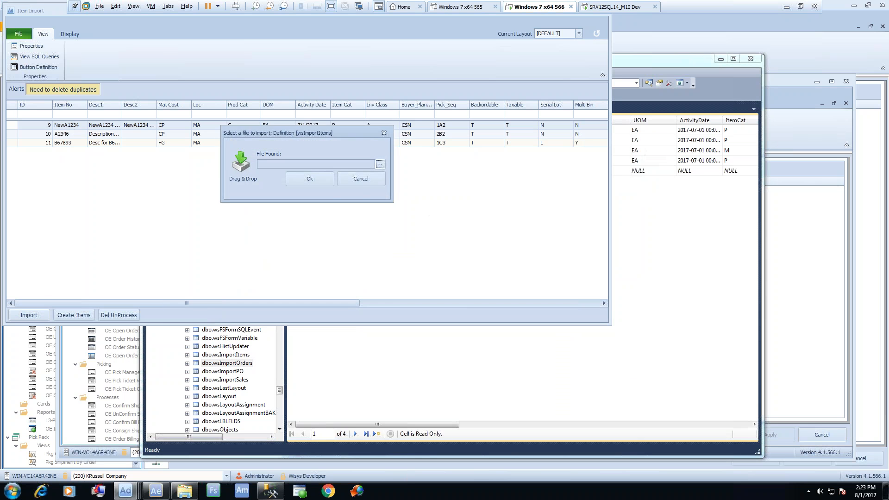
pyautogui.click(361, 182)
pyautogui.click(375, 191)
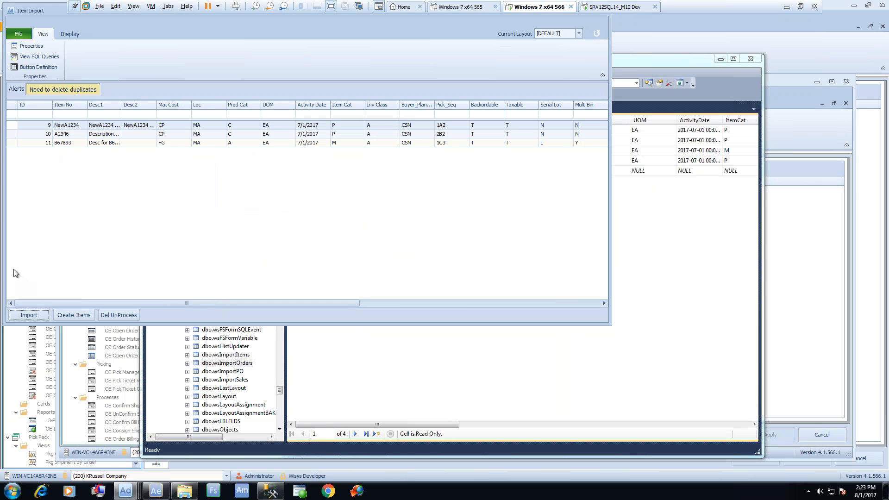
# Step: Run Create Items on the imported rows and requery dbo.wsImportItems in Management Studio to check their IsProcessed column
pyautogui.click(81, 314)
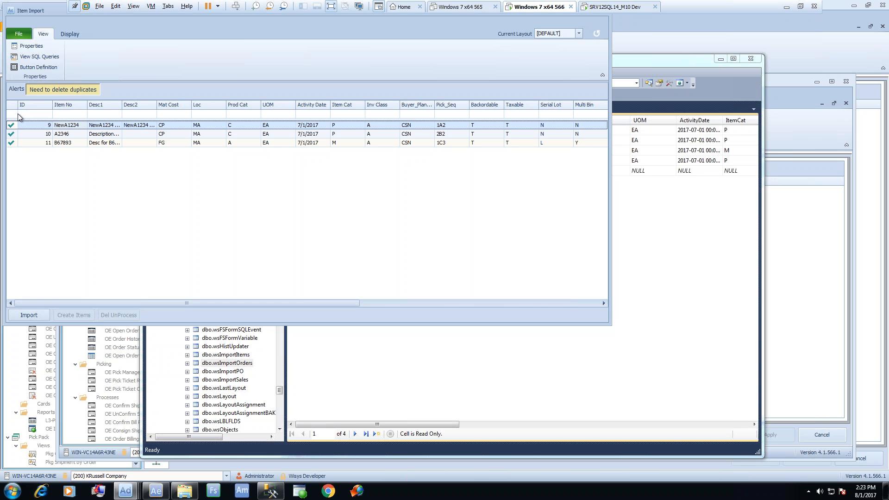
pyautogui.click(671, 313)
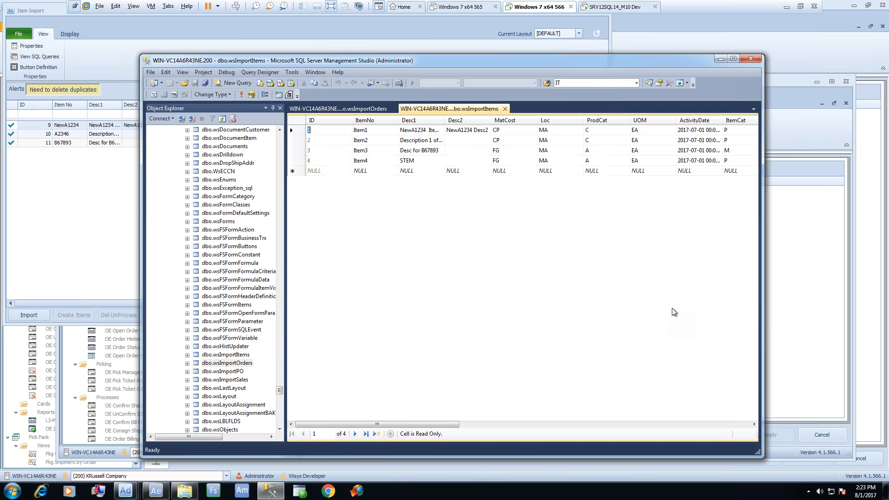
pyautogui.click(239, 94)
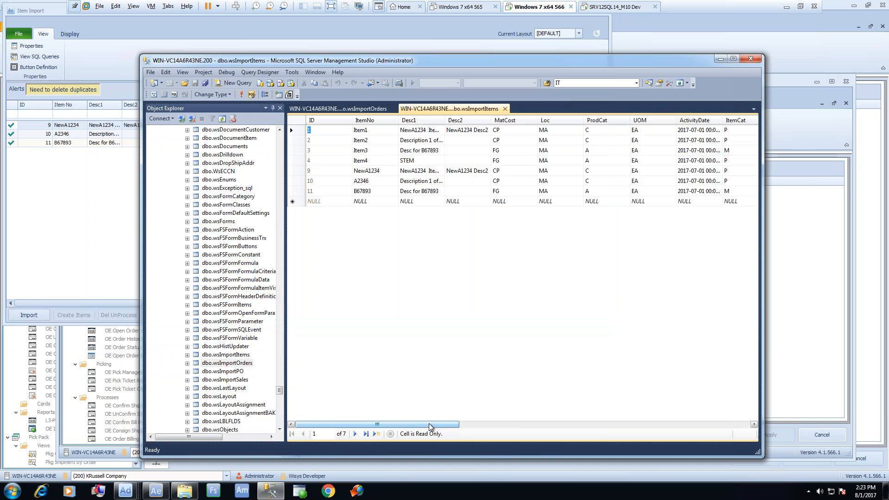
pyautogui.moveTo(428, 423); pyautogui.dragTo(722, 424)
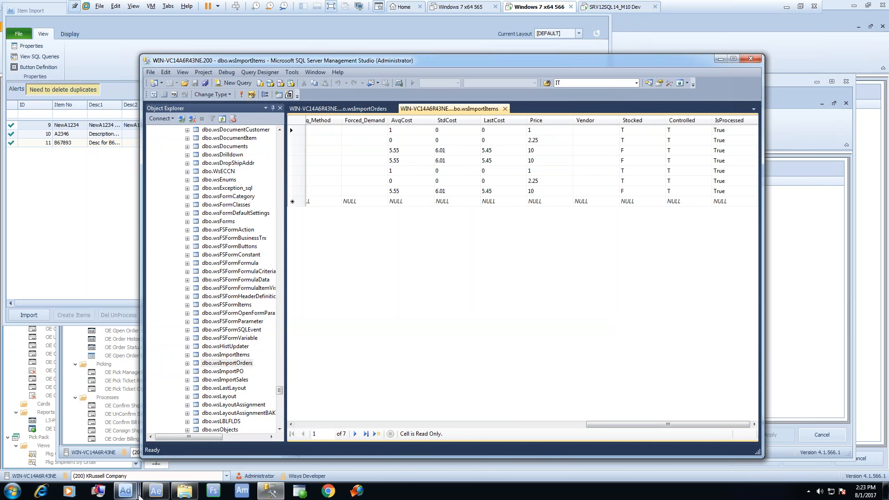
# Step: Switch to Agility Explorer, open the Inventory/BOM IM Inventory Master List to check the created items, and return to the Item Import preview
pyautogui.click(155, 491)
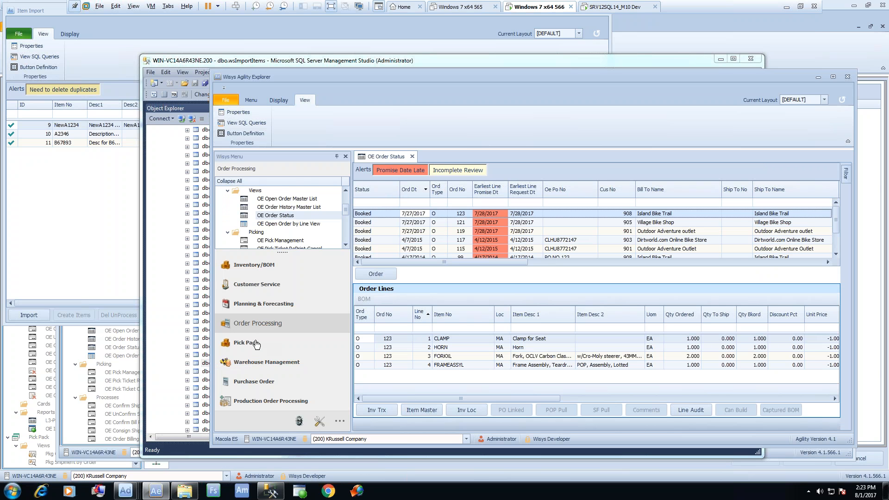
pyautogui.click(261, 266)
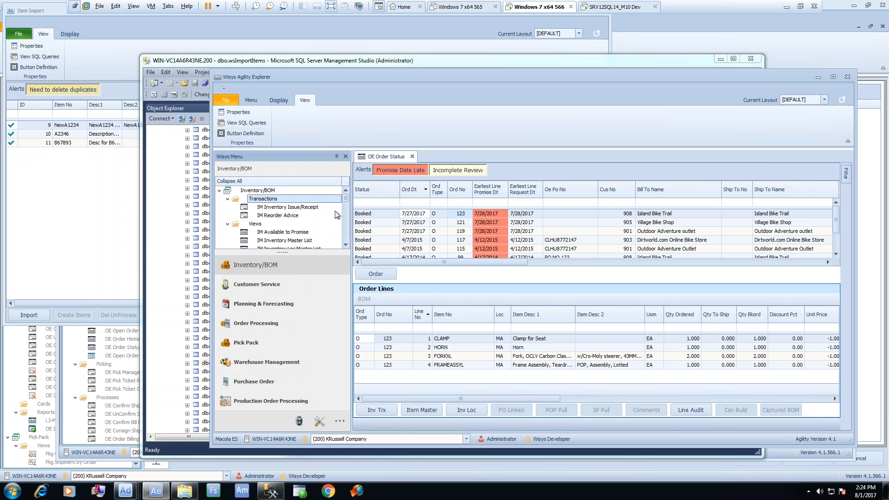
pyautogui.click(346, 246)
pyautogui.click(346, 245)
pyautogui.click(346, 245)
pyautogui.click(346, 245)
pyautogui.click(347, 245)
pyautogui.click(346, 245)
pyautogui.click(346, 246)
pyautogui.click(346, 245)
pyautogui.click(347, 245)
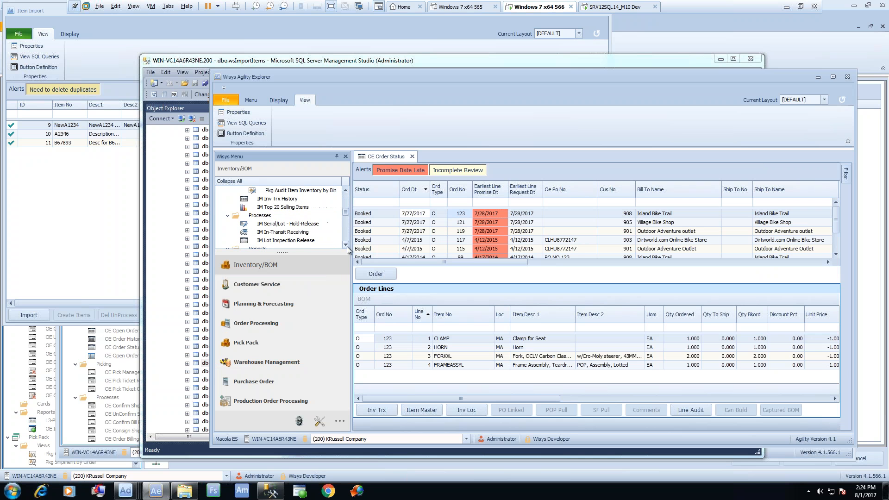
pyautogui.click(346, 191)
pyautogui.click(346, 190)
pyautogui.click(346, 190)
pyautogui.click(346, 191)
pyautogui.click(347, 190)
pyautogui.click(346, 190)
pyautogui.click(346, 190)
pyautogui.click(347, 190)
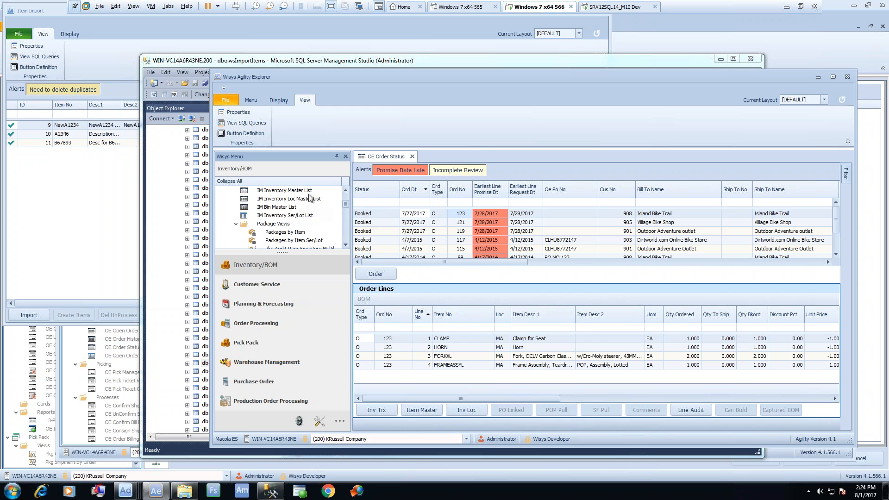
pyautogui.click(346, 190)
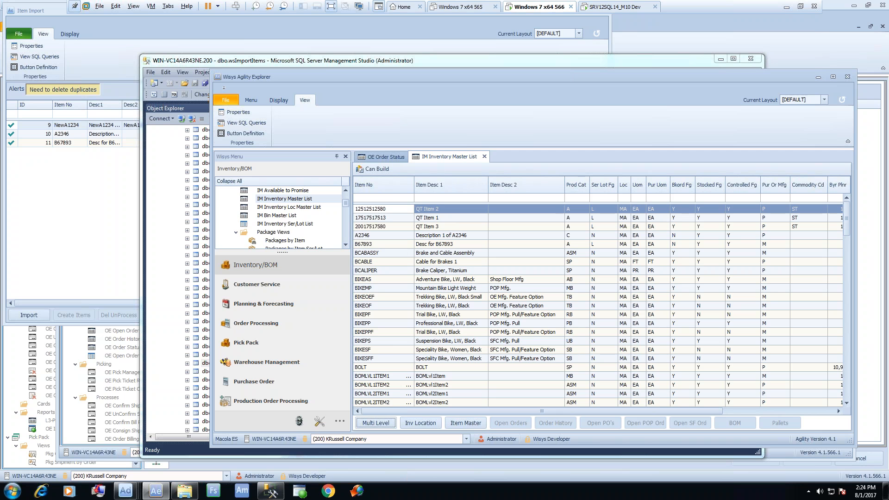
pyautogui.click(817, 77)
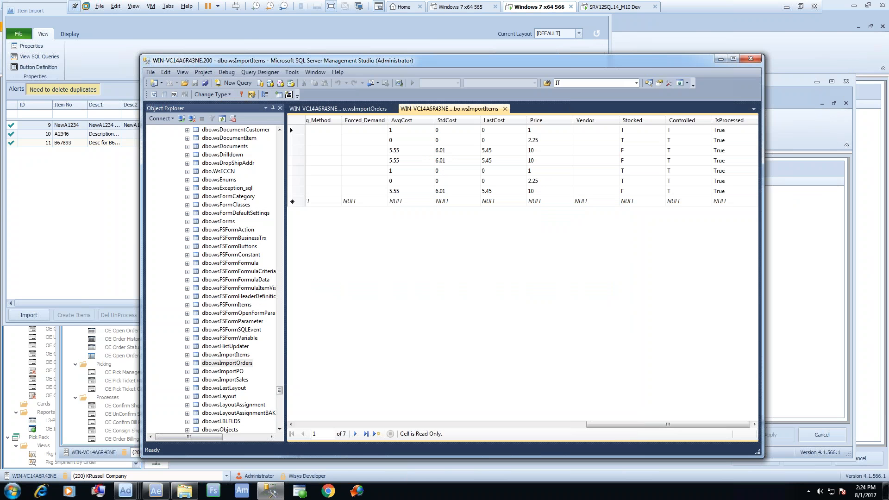
pyautogui.click(717, 60)
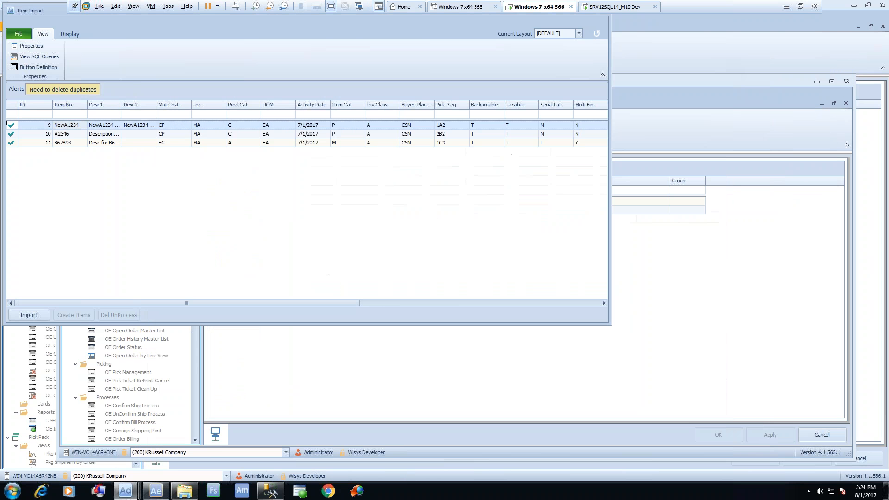